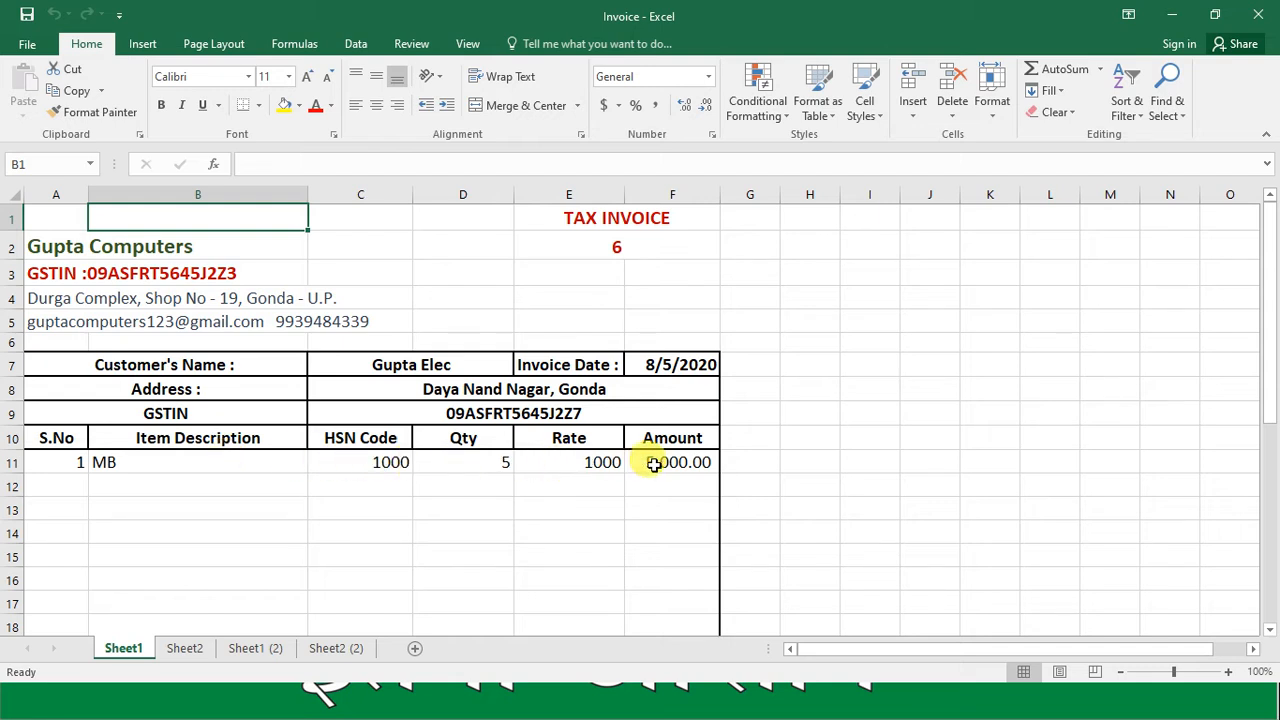
Examine the completed tax invoice on Sheet1, from its header and item row down to the GST rates, totals and amount in words
{"action": "key", "text": "Down"}
{"action": "key", "text": "Down"}
{"action": "key", "text": "Down"}
{"action": "key", "text": "Down"}
{"action": "key", "text": "Down"}
{"action": "key", "text": "Down"}
{"action": "key", "text": "Down"}
{"action": "key", "text": "Down"}
{"action": "key", "text": "Down"}
{"action": "key", "text": "Down"}
{"action": "key", "text": "Down"}
{"action": "key", "text": "Down"}
{"action": "key", "text": "Down"}
{"action": "key", "text": "Down"}
{"action": "key", "text": "Down"}
{"action": "key", "text": "Down"}
{"action": "key", "text": "Down"}
{"action": "key", "text": "Down"}
{"action": "key", "text": "Down"}
{"action": "key", "text": "Down"}
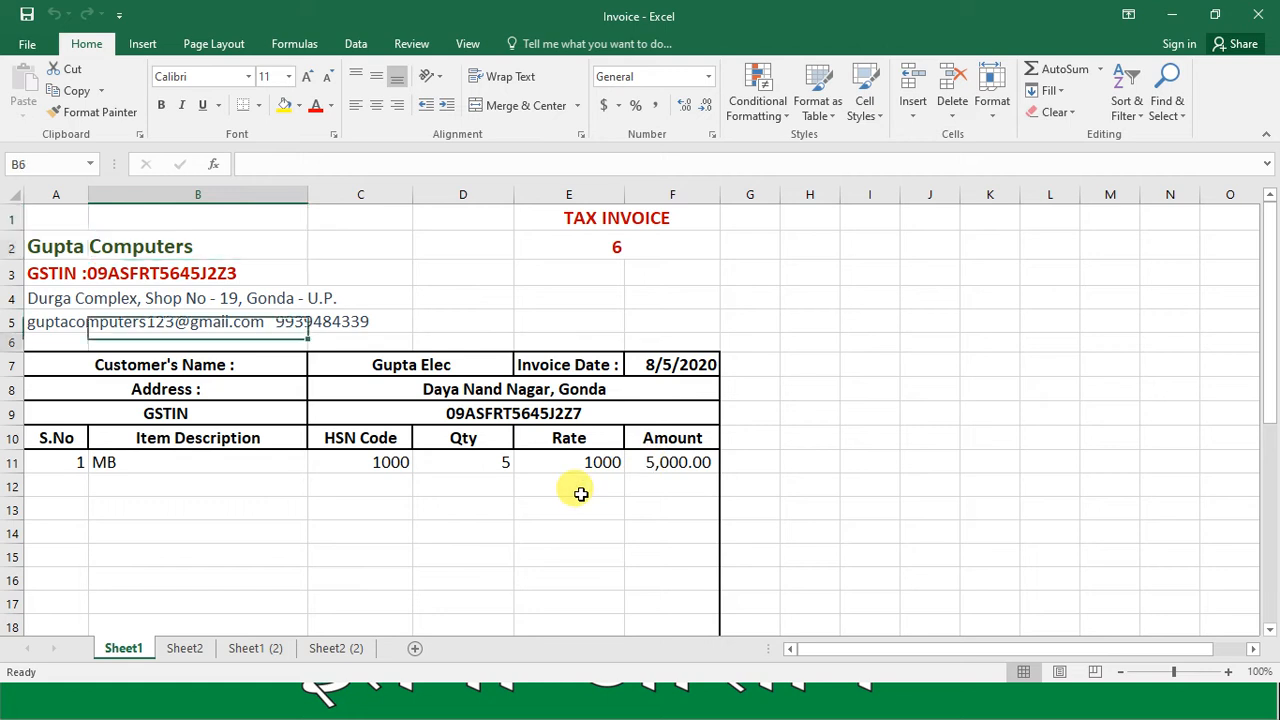
{"action": "key", "text": "Down"}
{"action": "key", "text": "Down"}
{"action": "key", "text": "Down"}
{"action": "key", "text": "Down"}
{"action": "key", "text": "Down"}
{"action": "key", "text": "Down"}
{"action": "key", "text": "Down"}
{"action": "key", "text": "Up"}
{"action": "key", "text": "Left"}
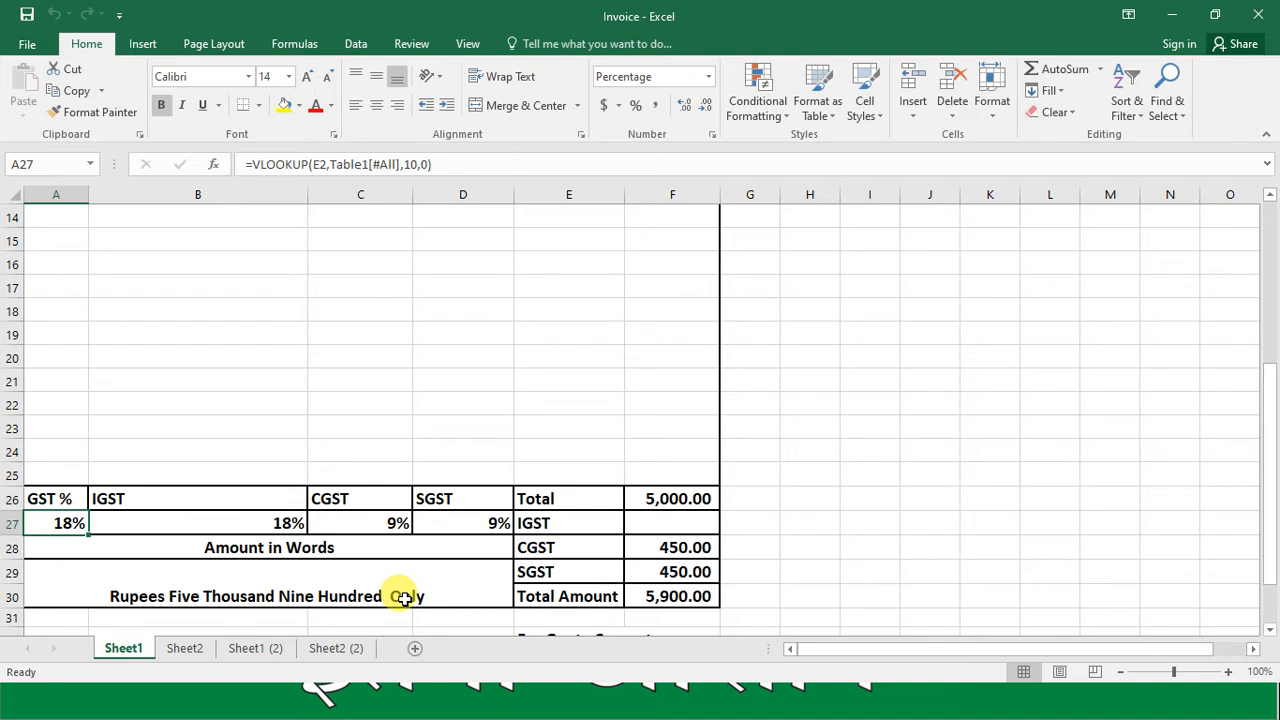
{"action": "key", "text": "Up"}
{"action": "key", "text": "Up"}
{"action": "key", "text": "Up"}
{"action": "key", "text": "Up"}
{"action": "key", "text": "Up"}
{"action": "key", "text": "Up"}
{"action": "key", "text": "Up"}
{"action": "key", "text": "Up"}
{"action": "key", "text": "Up"}
{"action": "key", "text": "Up"}
{"action": "key", "text": "Up"}
{"action": "key", "text": "Up"}
{"action": "key", "text": "Up"}
{"action": "key", "text": "Up"}
{"action": "key", "text": "Up"}
{"action": "key", "text": "Up"}
{"action": "key", "text": "Up"}
{"action": "key", "text": "Up"}
{"action": "key", "text": "Up"}
{"action": "key", "text": "Up"}
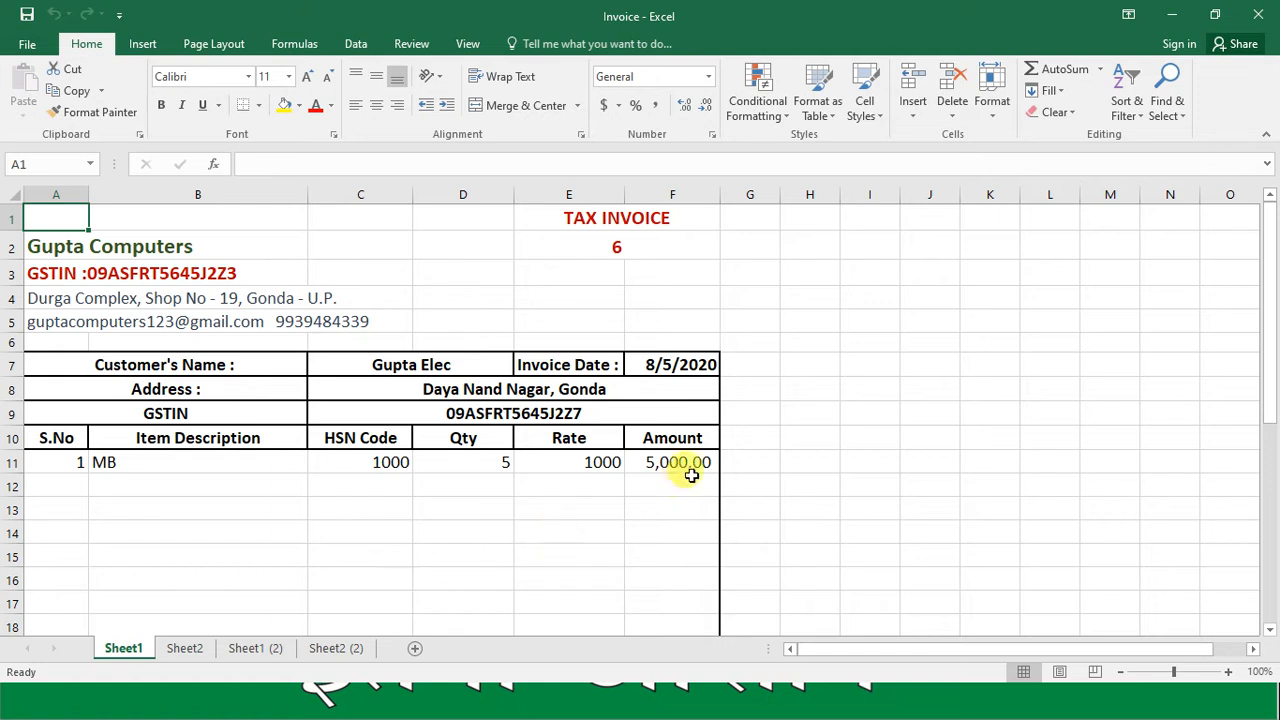
Check the invoice number cell E2 on Sheet1 and view the source invoice table on Sheet2
{"action": "left_click", "coordinate": [621, 245]}
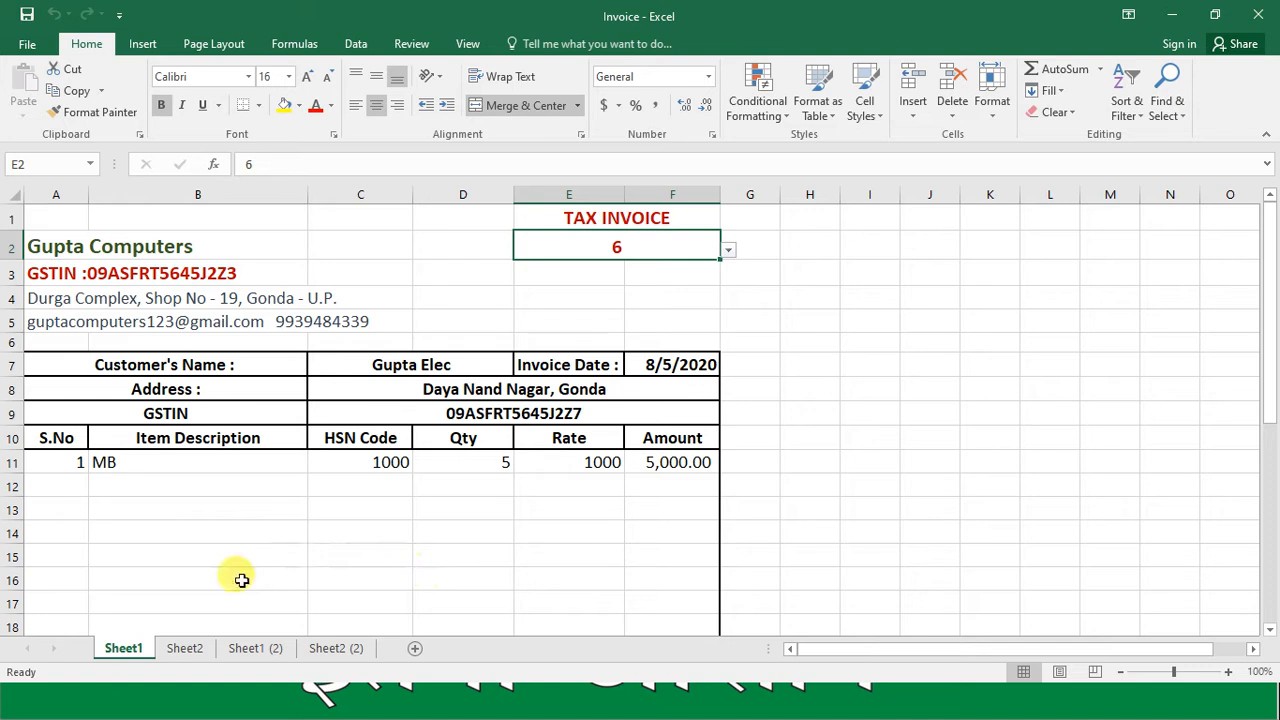
{"action": "left_click", "coordinate": [180, 648]}
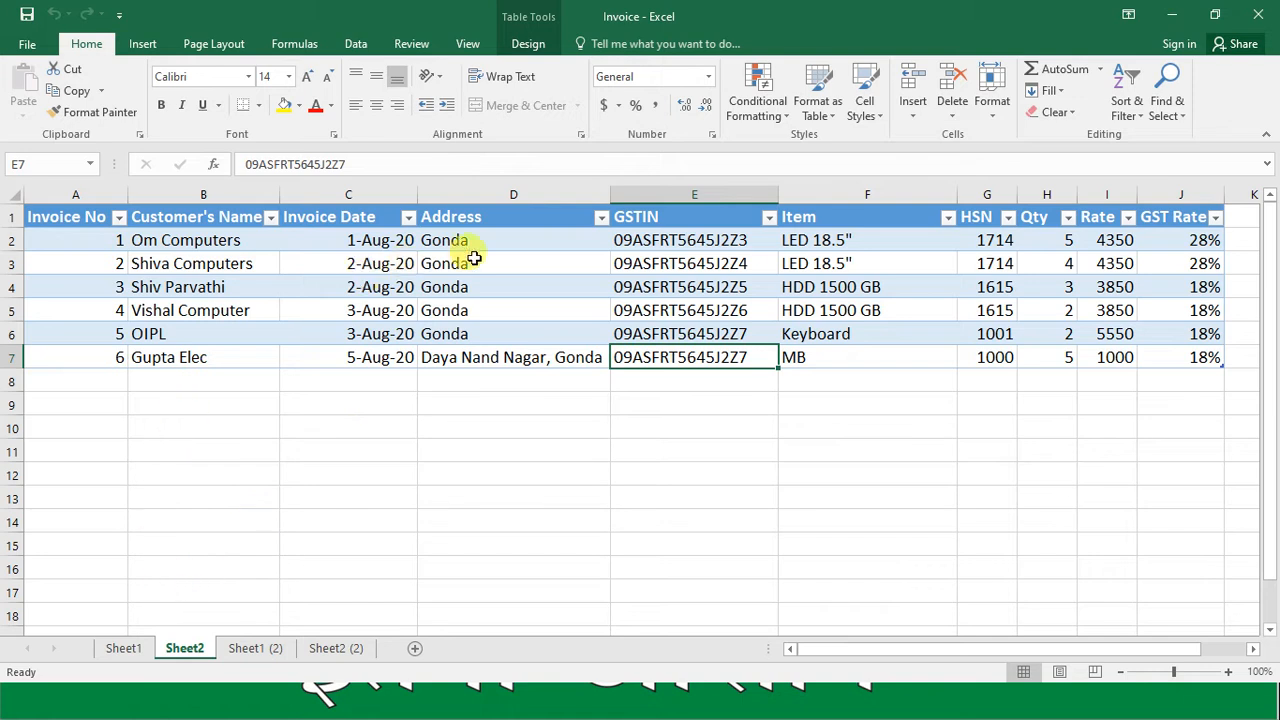
Set the invoice number in cell E2 of Sheet1 to 1
{"action": "left_click", "coordinate": [128, 648]}
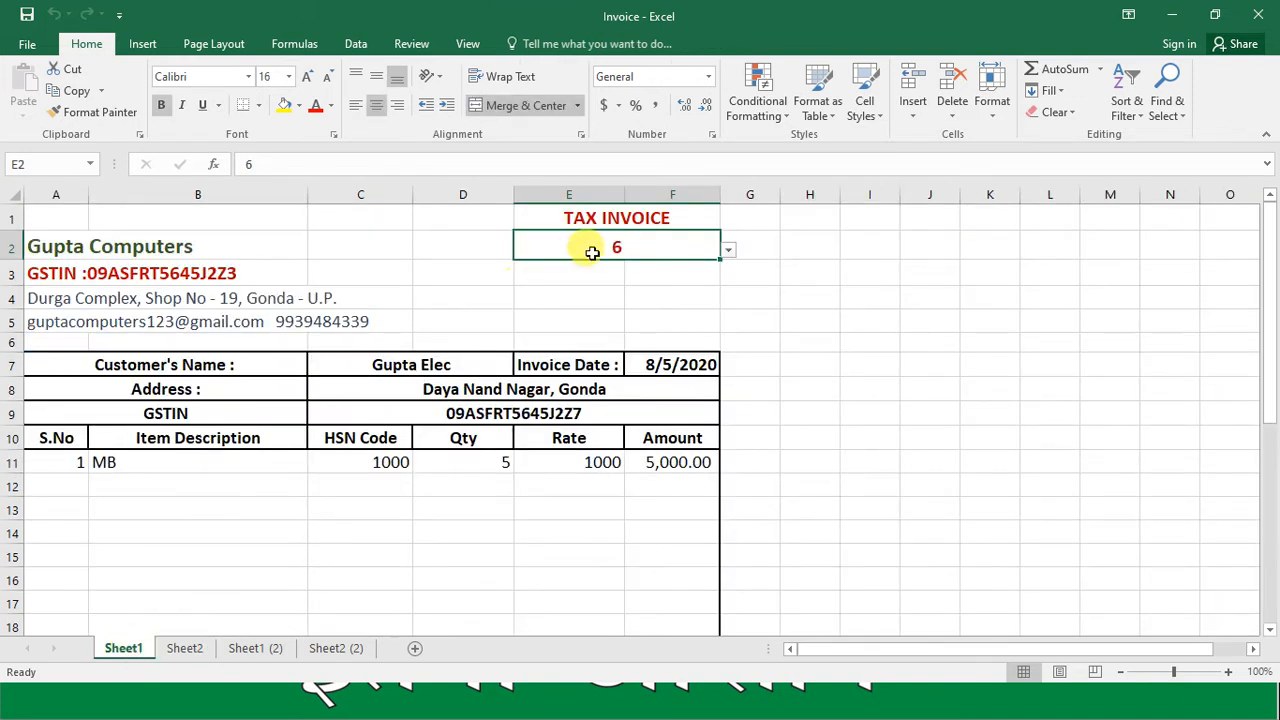
{"action": "left_click", "coordinate": [727, 252]}
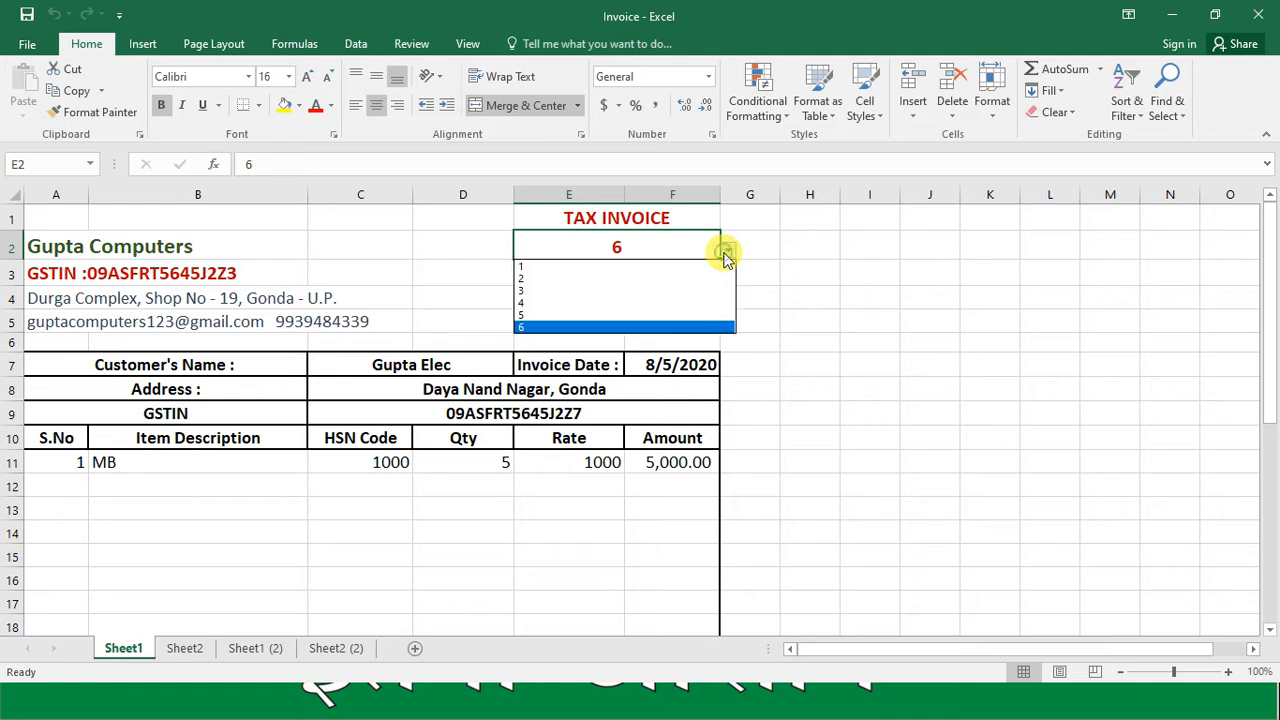
{"action": "left_click", "coordinate": [660, 268]}
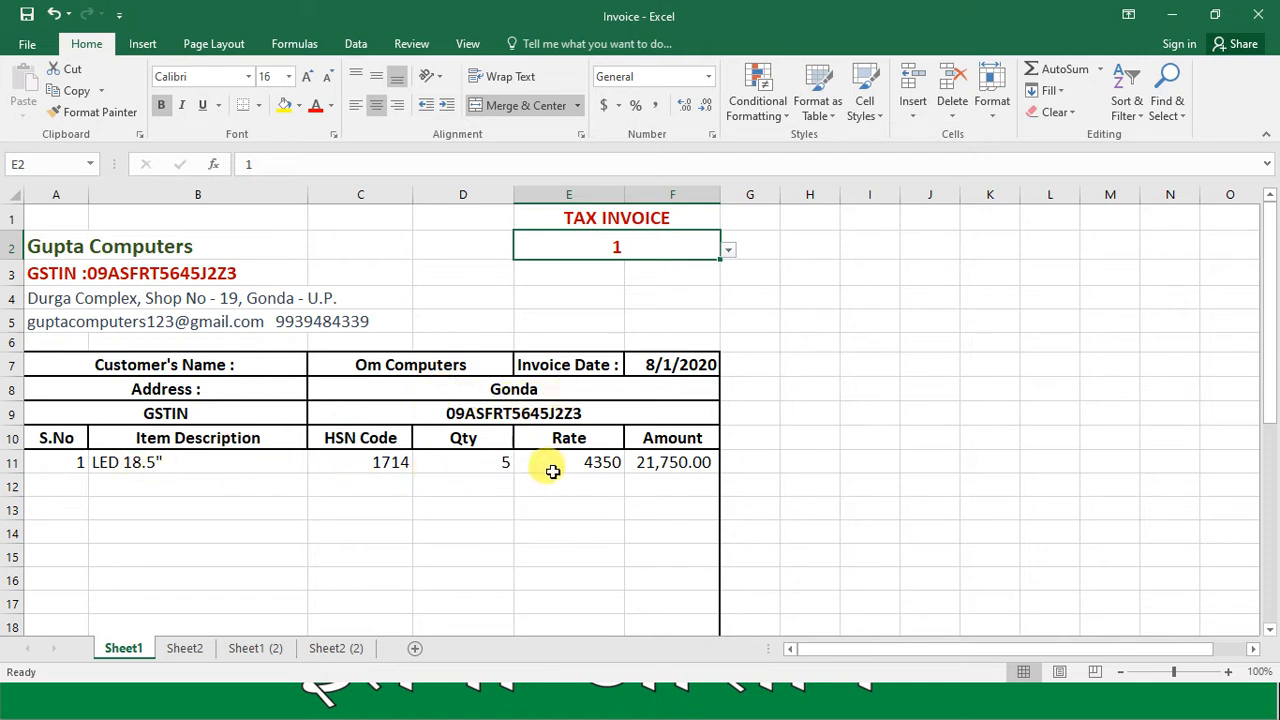
Review invoice 1 down to its GST breakdown, total amount and the formula for the amount in words, and return to its header
{"action": "key", "text": "Down"}
{"action": "key", "text": "Down"}
{"action": "key", "text": "Down"}
{"action": "key", "text": "Down"}
{"action": "key", "text": "Down"}
{"action": "key", "text": "Down"}
{"action": "key", "text": "Down"}
{"action": "key", "text": "Down"}
{"action": "key", "text": "Down"}
{"action": "key", "text": "Down"}
{"action": "key", "text": "Down"}
{"action": "key", "text": "Down"}
{"action": "key", "text": "Down"}
{"action": "key", "text": "Down"}
{"action": "key", "text": "Down"}
{"action": "key", "text": "Down"}
{"action": "key", "text": "Down"}
{"action": "key", "text": "Down"}
{"action": "key", "text": "Down"}
{"action": "key", "text": "Down"}
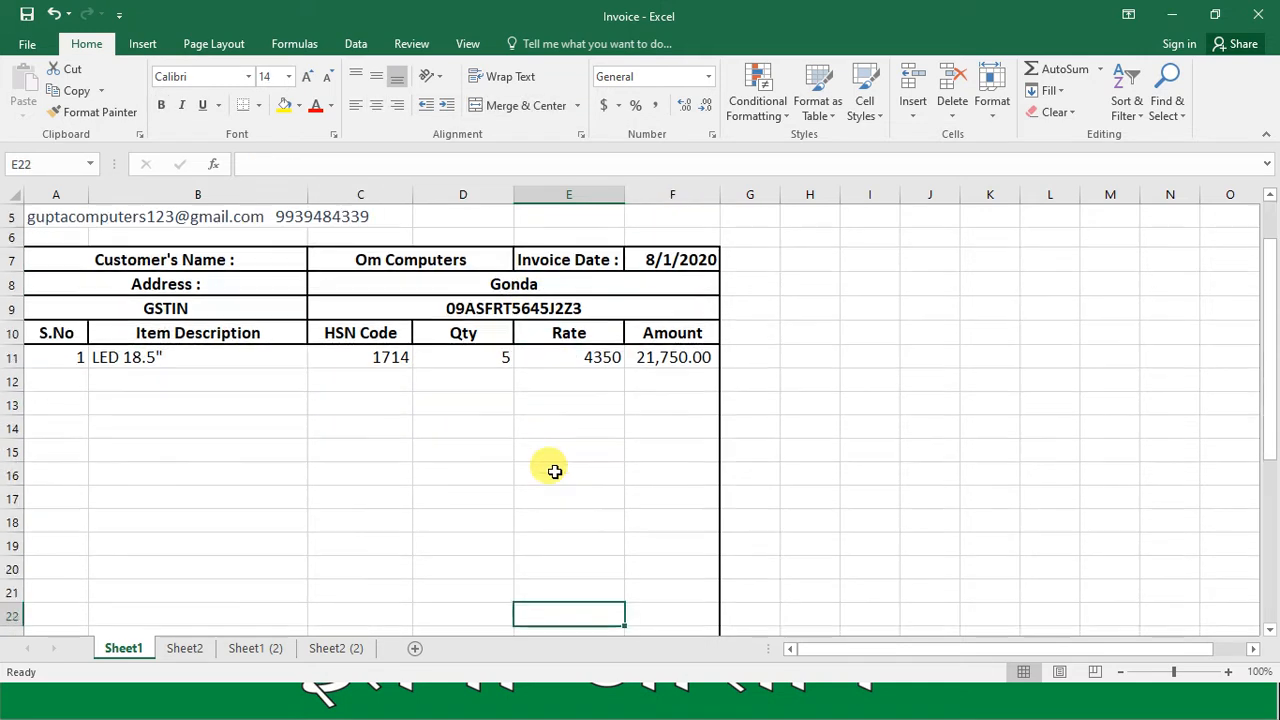
{"action": "key", "text": "Down"}
{"action": "key", "text": "Down"}
{"action": "key", "text": "Down"}
{"action": "key", "text": "Down"}
{"action": "key", "text": "Down"}
{"action": "key", "text": "Down"}
{"action": "key", "text": "Down"}
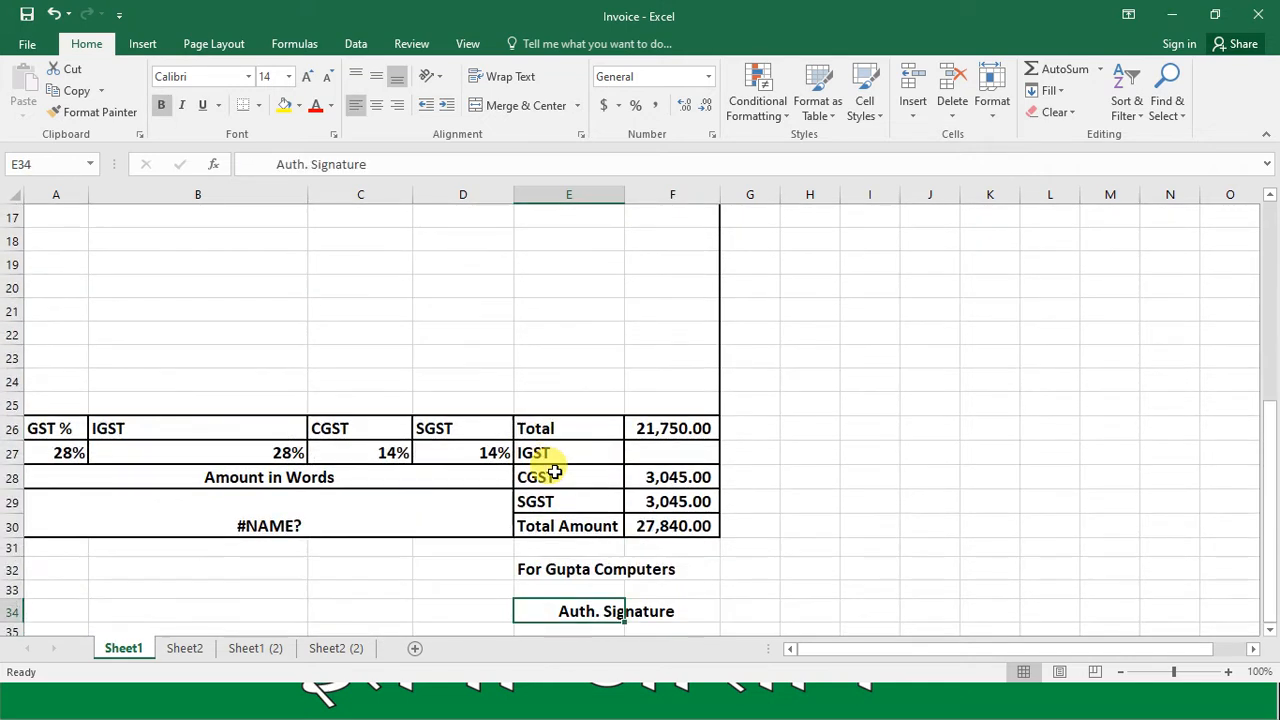
{"action": "key", "text": "Up"}
{"action": "key", "text": "Up"}
{"action": "key", "text": "Up"}
{"action": "key", "text": "Up"}
{"action": "key", "text": "Up"}
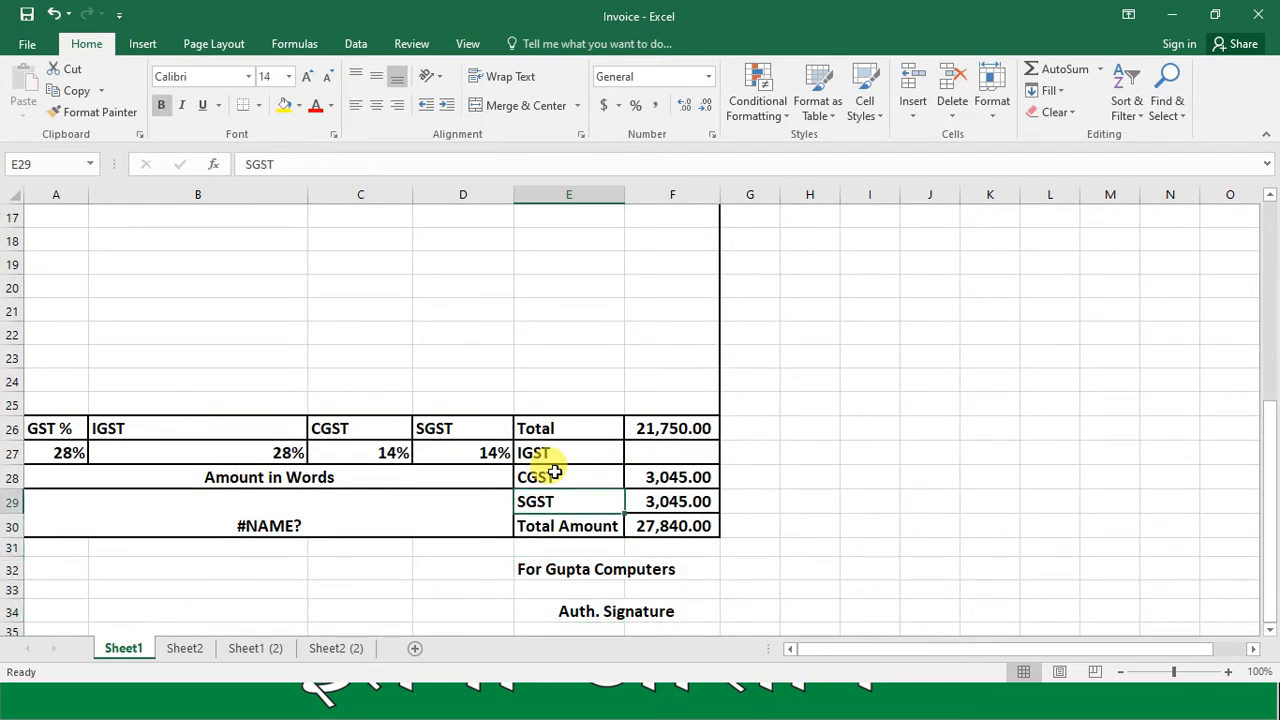
{"action": "key", "text": "Left"}
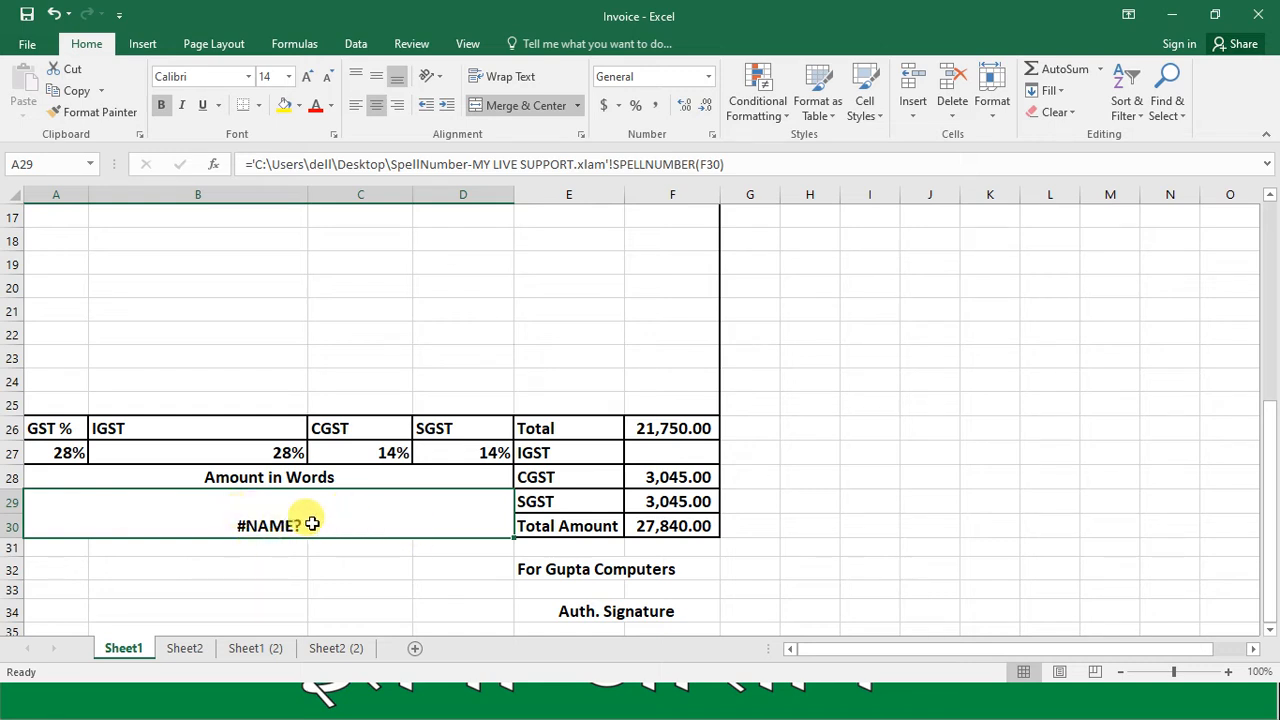
{"action": "key", "text": "Up"}
{"action": "key", "text": "Up"}
{"action": "key", "text": "Right"}
{"action": "key", "text": "Right"}
{"action": "key", "text": "Right"}
{"action": "key", "text": "Up"}
{"action": "key", "text": "Up"}
{"action": "key", "text": "Up"}
{"action": "key", "text": "Up"}
{"action": "key", "text": "Up"}
{"action": "key", "text": "Up"}
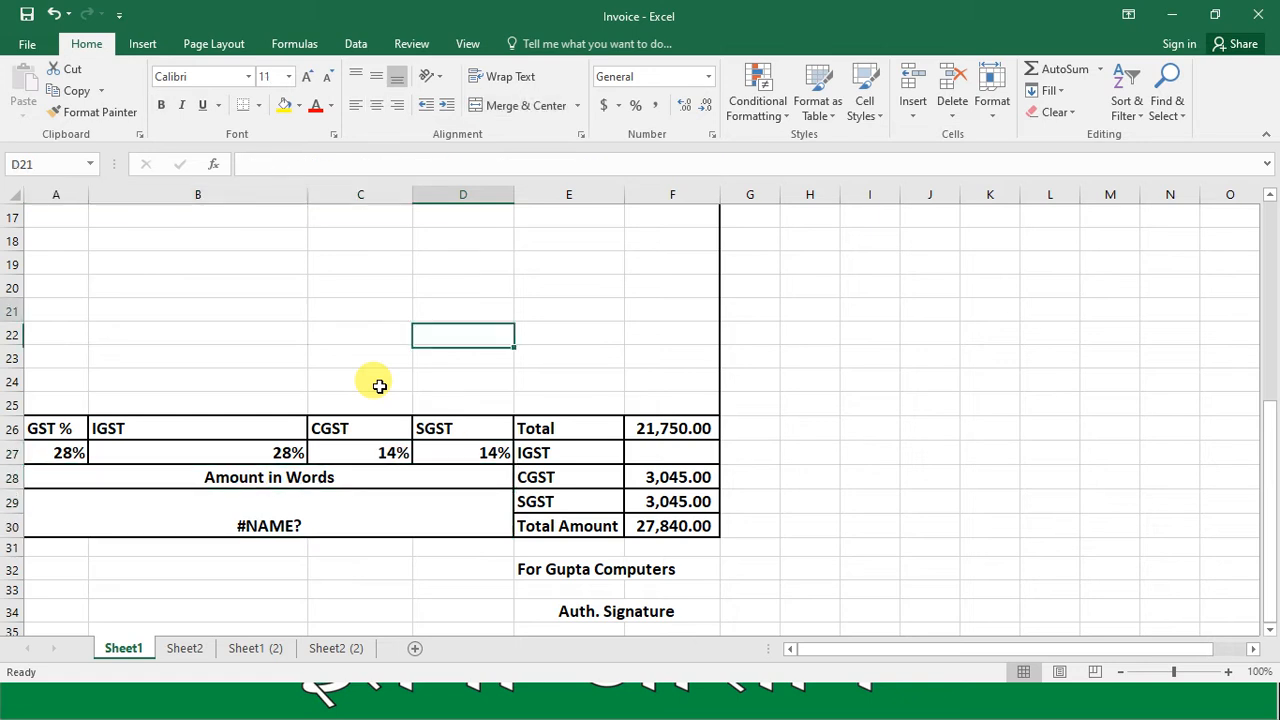
{"action": "key", "text": "Up"}
{"action": "key", "text": "Up"}
{"action": "key", "text": "Up"}
{"action": "key", "text": "Up"}
{"action": "key", "text": "Up"}
{"action": "key", "text": "Up"}
{"action": "key", "text": "Up"}
{"action": "key", "text": "Up"}
{"action": "key", "text": "Up"}
{"action": "key", "text": "Up"}
{"action": "key", "text": "Up"}
{"action": "key", "text": "Up"}
{"action": "key", "text": "Up"}
{"action": "key", "text": "Up"}
{"action": "key", "text": "Up"}
{"action": "key", "text": "Up"}
{"action": "key", "text": "Up"}
{"action": "key", "text": "Up"}
{"action": "key", "text": "Up"}
{"action": "key", "text": "Up"}
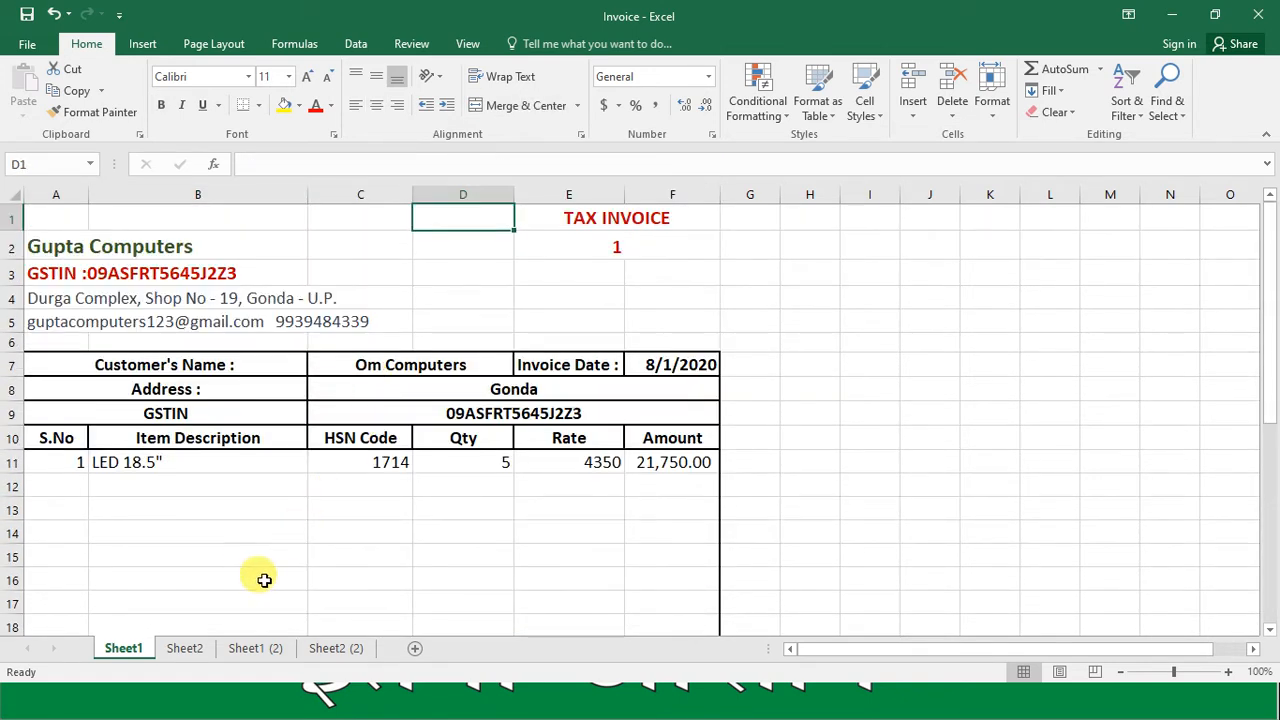
Open Sheet1 (2) and examine the blank invoice template, including its item table, tax rows and signature area
{"action": "left_click", "coordinate": [250, 648]}
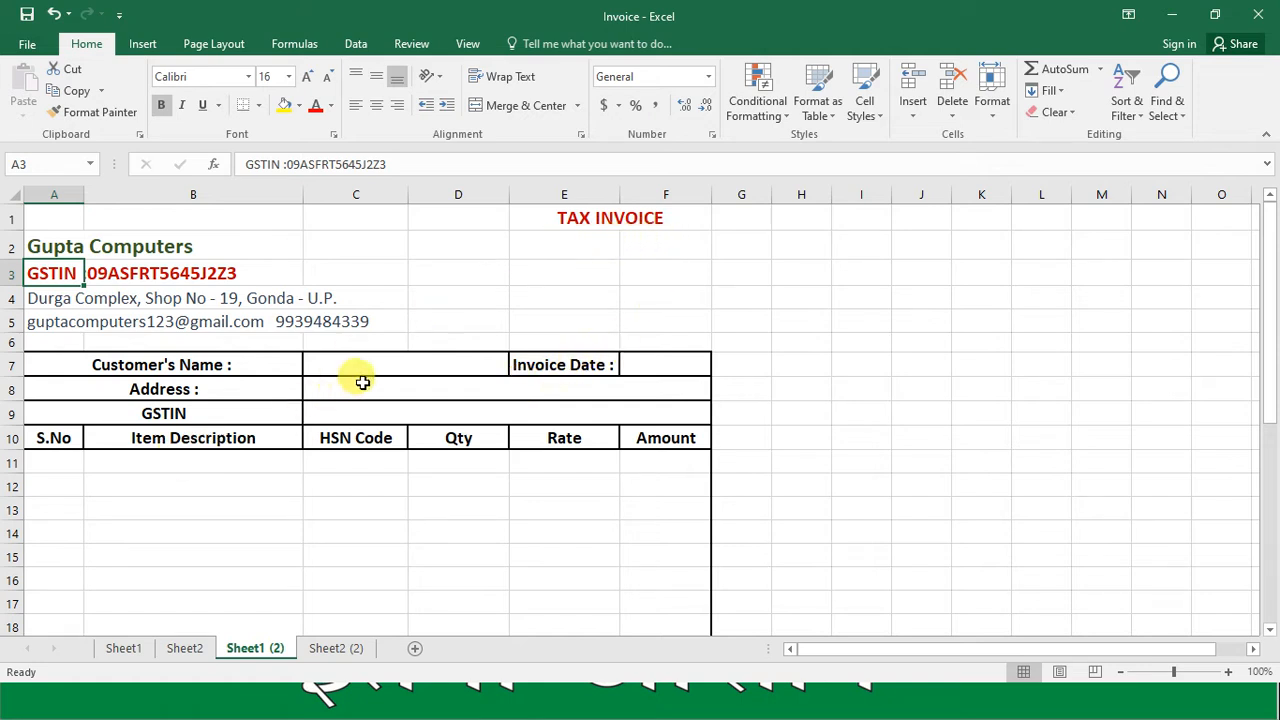
{"action": "key", "text": "Down"}
{"action": "key", "text": "Down"}
{"action": "key", "text": "Down"}
{"action": "key", "text": "Down"}
{"action": "key", "text": "Down"}
{"action": "key", "text": "Down"}
{"action": "key", "text": "Down"}
{"action": "key", "text": "Down"}
{"action": "key", "text": "Down"}
{"action": "key", "text": "Down"}
{"action": "key", "text": "Down"}
{"action": "key", "text": "Down"}
{"action": "key", "text": "Down"}
{"action": "key", "text": "Down"}
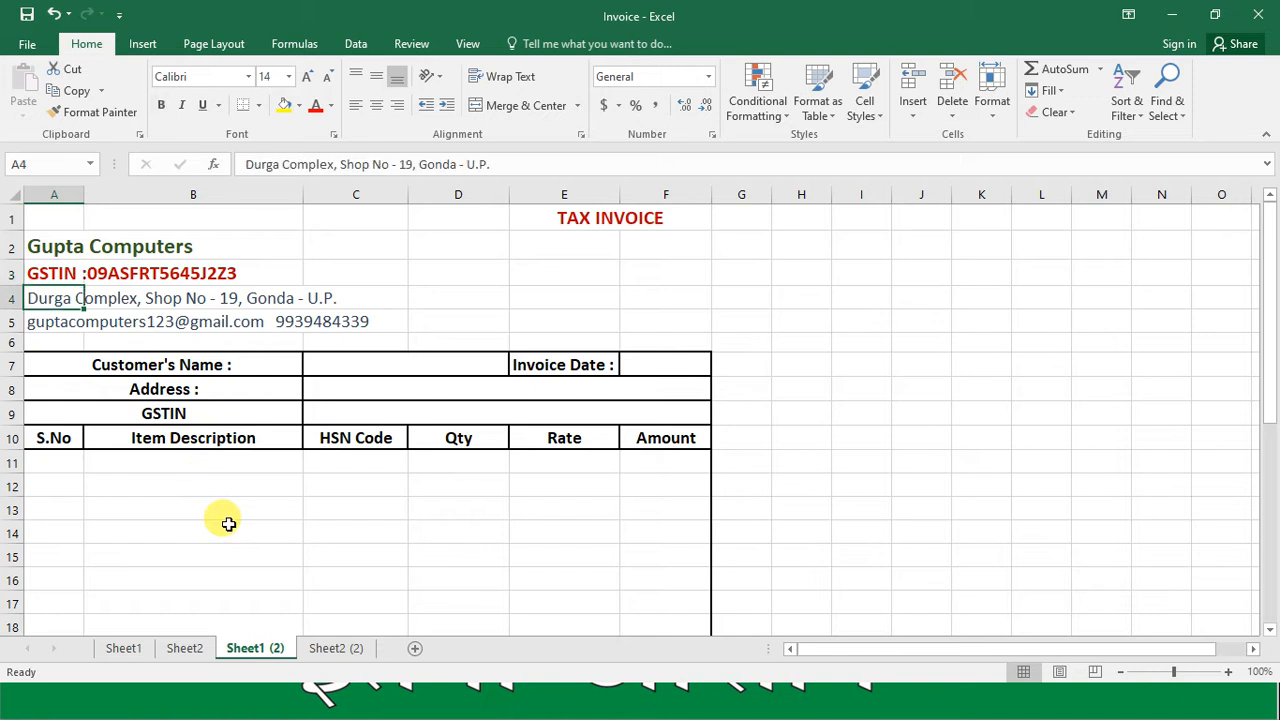
{"action": "key", "text": "Down"}
{"action": "key", "text": "Down"}
{"action": "key", "text": "Down"}
{"action": "key", "text": "Down"}
{"action": "key", "text": "Down"}
{"action": "key", "text": "Down"}
{"action": "key", "text": "Down"}
{"action": "key", "text": "Down"}
{"action": "key", "text": "Down"}
{"action": "key", "text": "Down"}
{"action": "key", "text": "Down"}
{"action": "key", "text": "Down"}
{"action": "key", "text": "Down"}
{"action": "key", "text": "Down"}
{"action": "key", "text": "Down"}
{"action": "key", "text": "Down"}
{"action": "key", "text": "Down"}
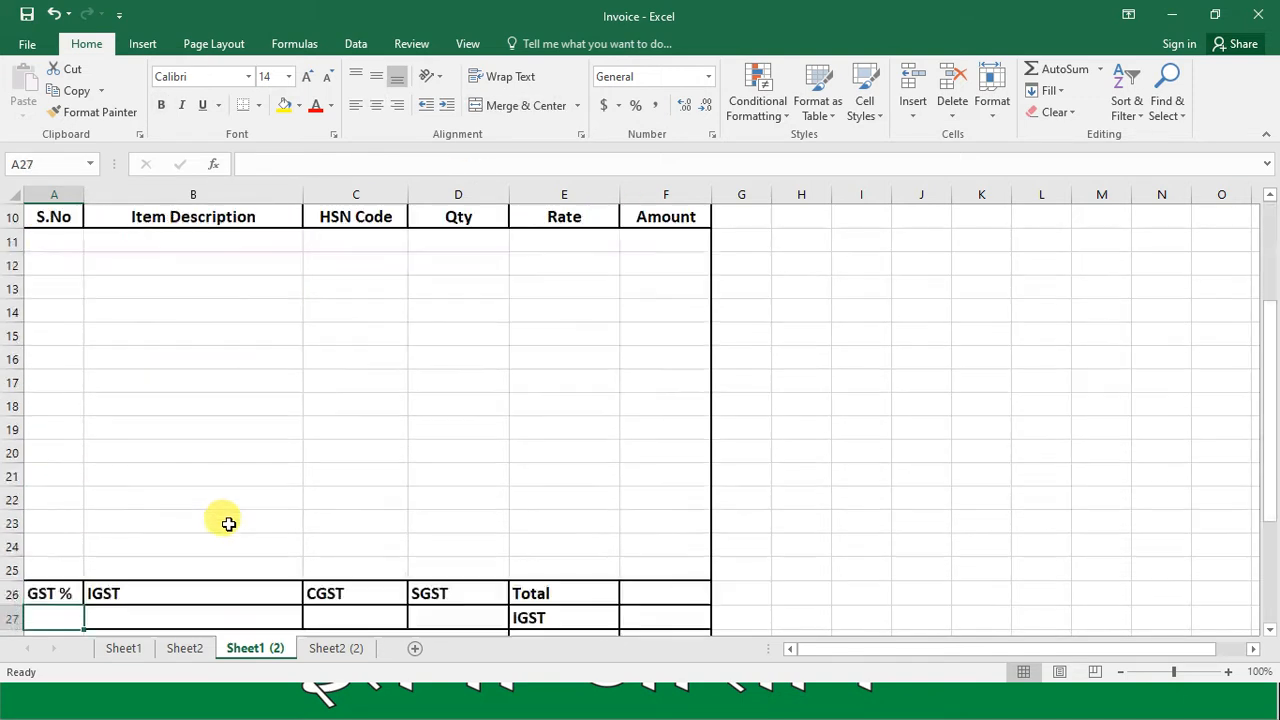
{"action": "key", "text": "Up"}
{"action": "key", "text": "Up"}
{"action": "key", "text": "Up"}
{"action": "key", "text": "Up"}
{"action": "key", "text": "Up"}
{"action": "key", "text": "Up"}
{"action": "key", "text": "Up"}
{"action": "key", "text": "Up"}
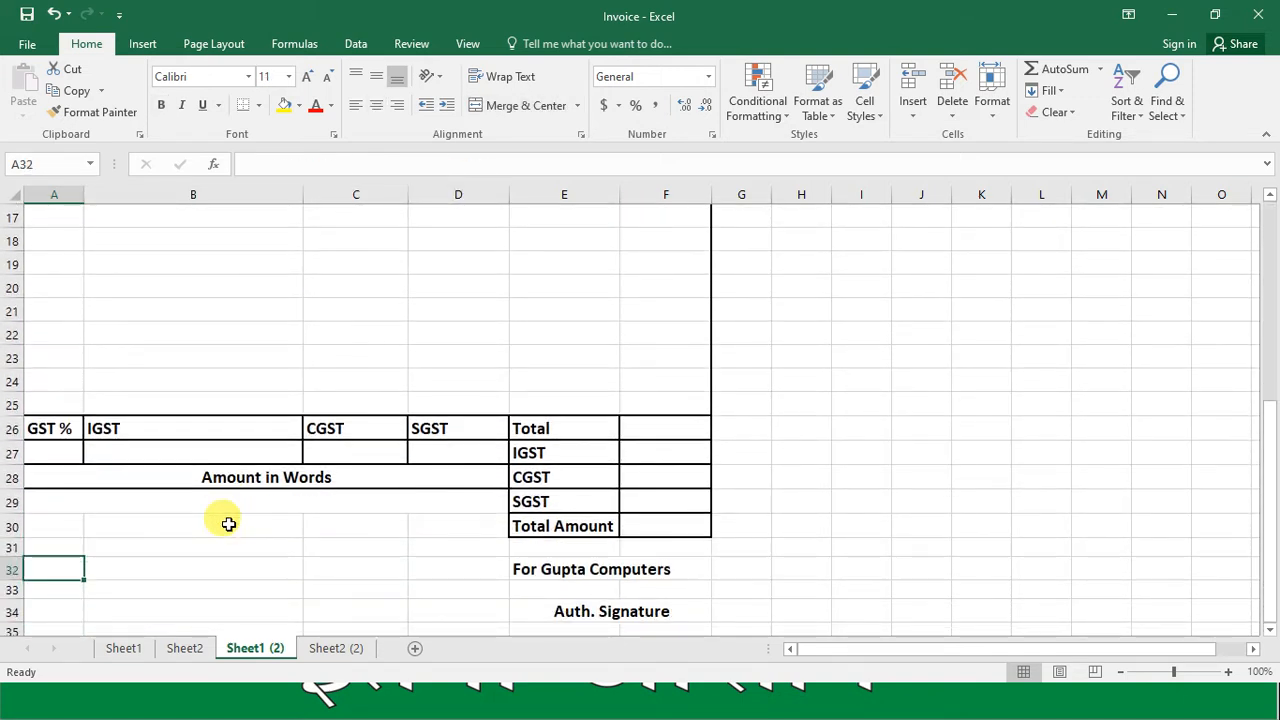
Examine the blank template's tax rows, totals block and signature area, and return to the TAX INVOICE header
{"action": "key", "text": "Right"}
{"action": "key", "text": "Right"}
{"action": "key", "text": "Right"}
{"action": "key", "text": "Right"}
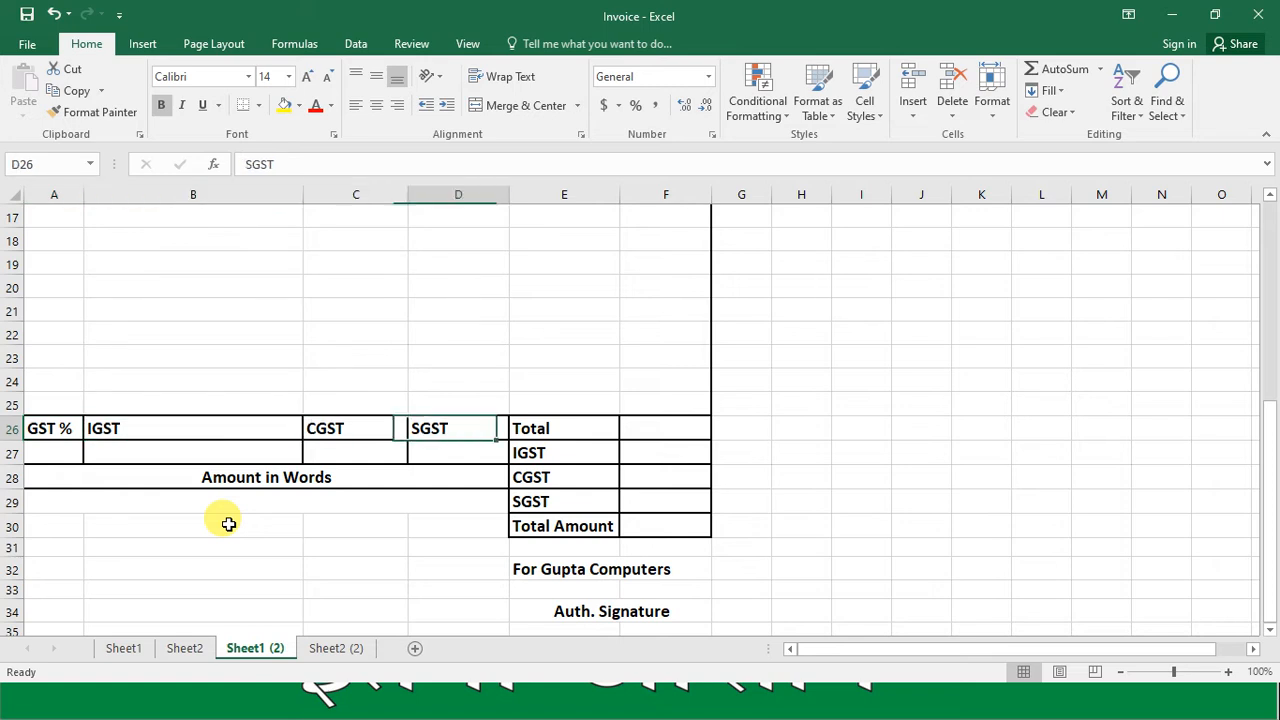
{"action": "key", "text": "Down"}
{"action": "key", "text": "Down"}
{"action": "key", "text": "Down"}
{"action": "key", "text": "Down"}
{"action": "key", "text": "Down"}
{"action": "key", "text": "Down"}
{"action": "key", "text": "Down"}
{"action": "key", "text": "Down"}
{"action": "key", "text": "Down"}
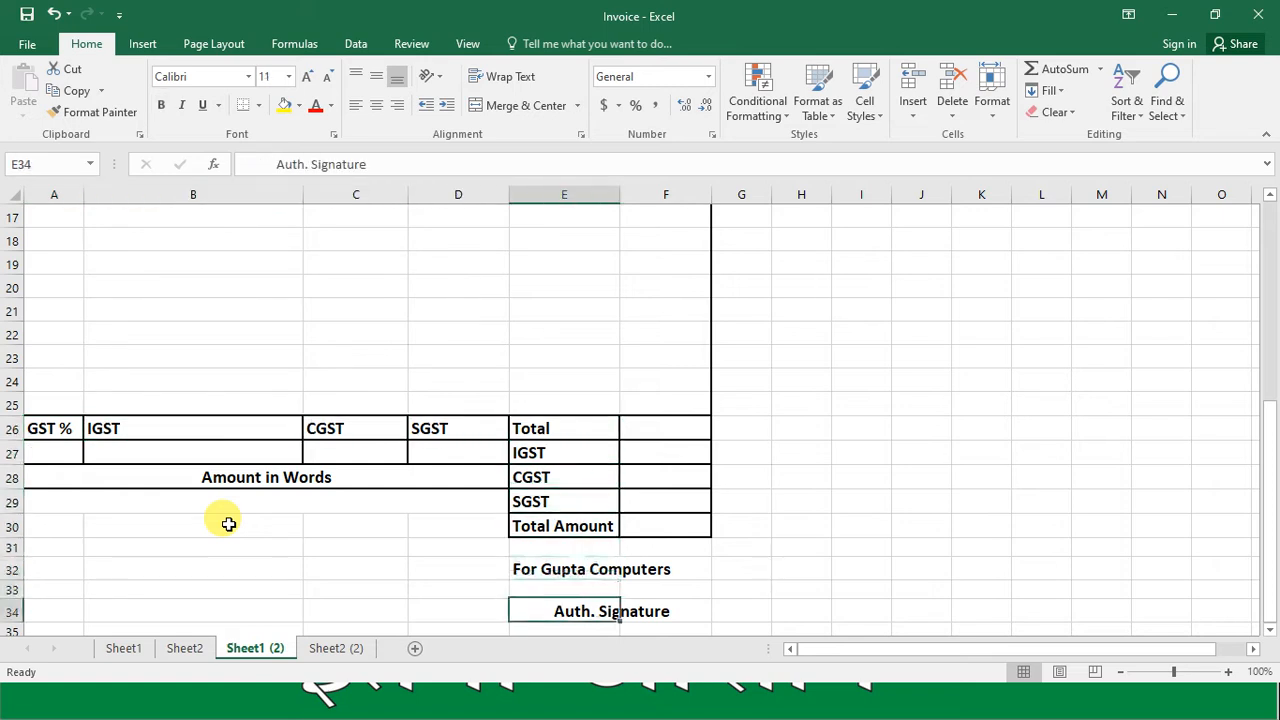
{"action": "key", "text": "Up"}
{"action": "key", "text": "Up"}
{"action": "key", "text": "Up"}
{"action": "key", "text": "Up"}
{"action": "key", "text": "Up"}
{"action": "key", "text": "Up"}
{"action": "key", "text": "Up"}
{"action": "key", "text": "Up"}
{"action": "key", "text": "Up"}
{"action": "key", "text": "Up"}
{"action": "key", "text": "Up"}
{"action": "key", "text": "Up"}
{"action": "key", "text": "Up"}
{"action": "key", "text": "Up"}
{"action": "key", "text": "Up"}
{"action": "key", "text": "Up"}
{"action": "key", "text": "Up"}
{"action": "key", "text": "Up"}
{"action": "key", "text": "Up"}
{"action": "key", "text": "Up"}
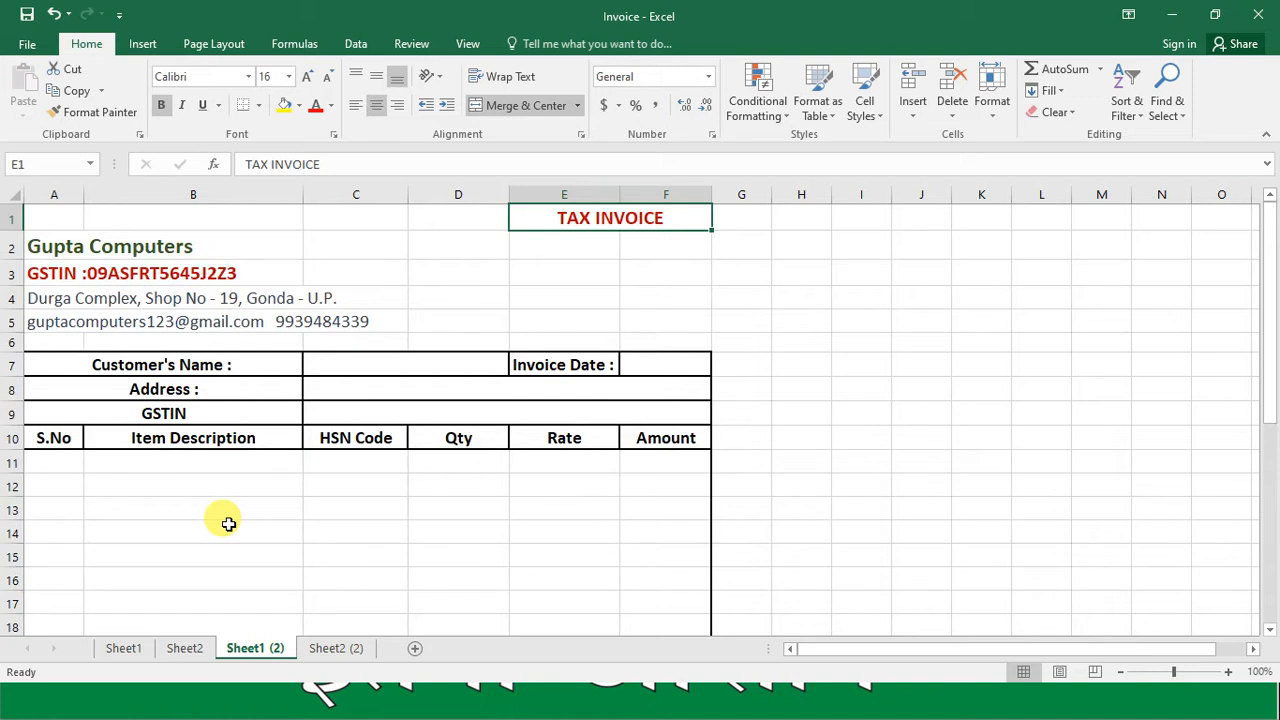
Convert the invoice data range A1:J6 on Sheet2 (2) into a table with headers
{"action": "left_click", "coordinate": [333, 652]}
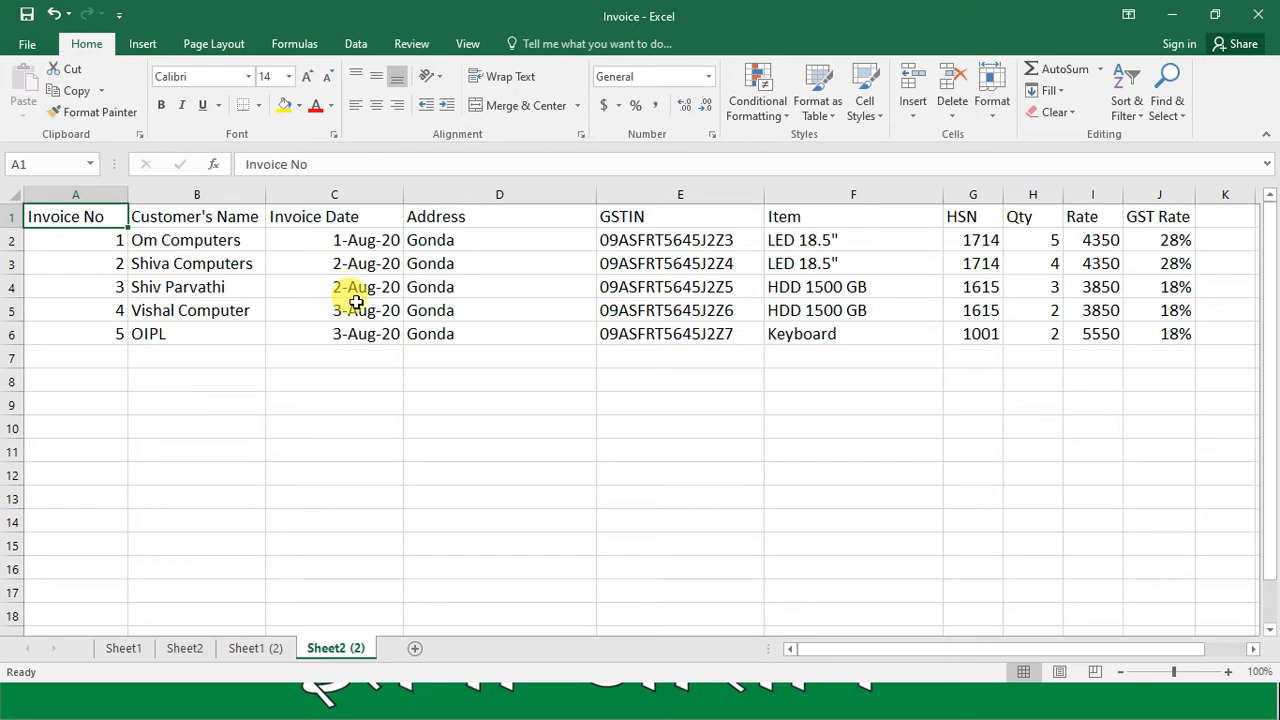
{"action": "left_click", "coordinate": [423, 264]}
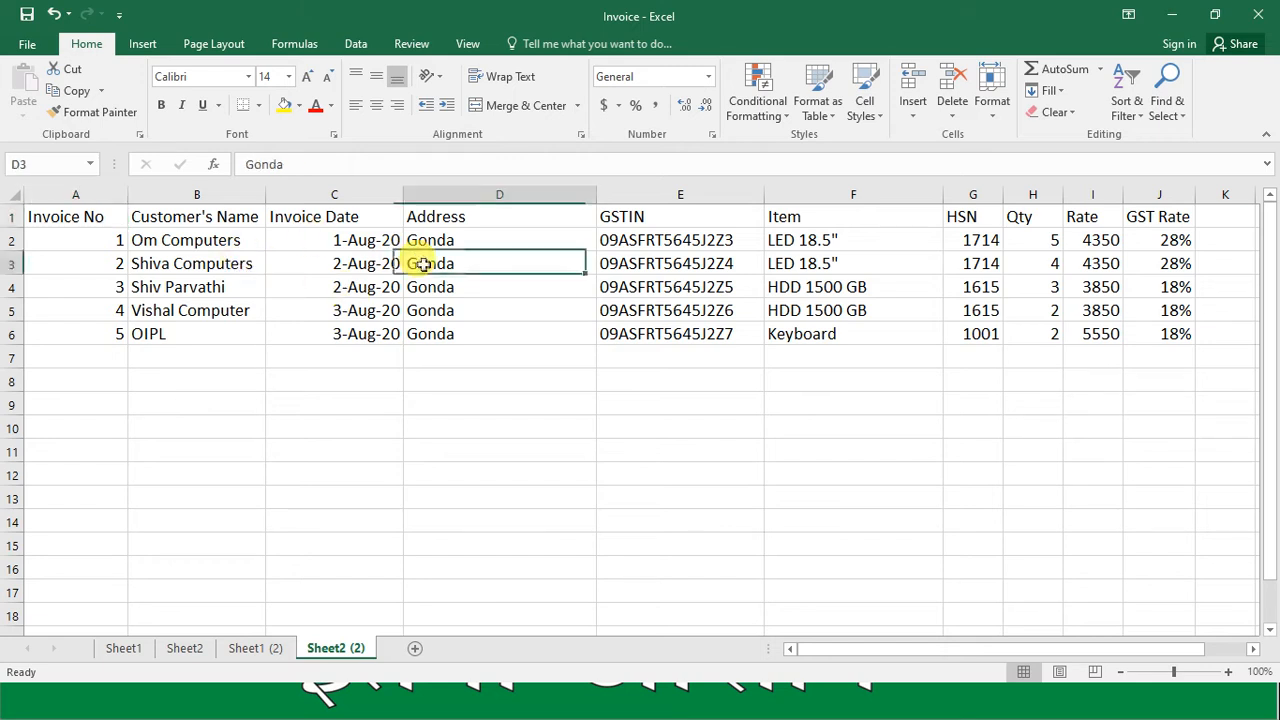
{"action": "left_click", "coordinate": [166, 231]}
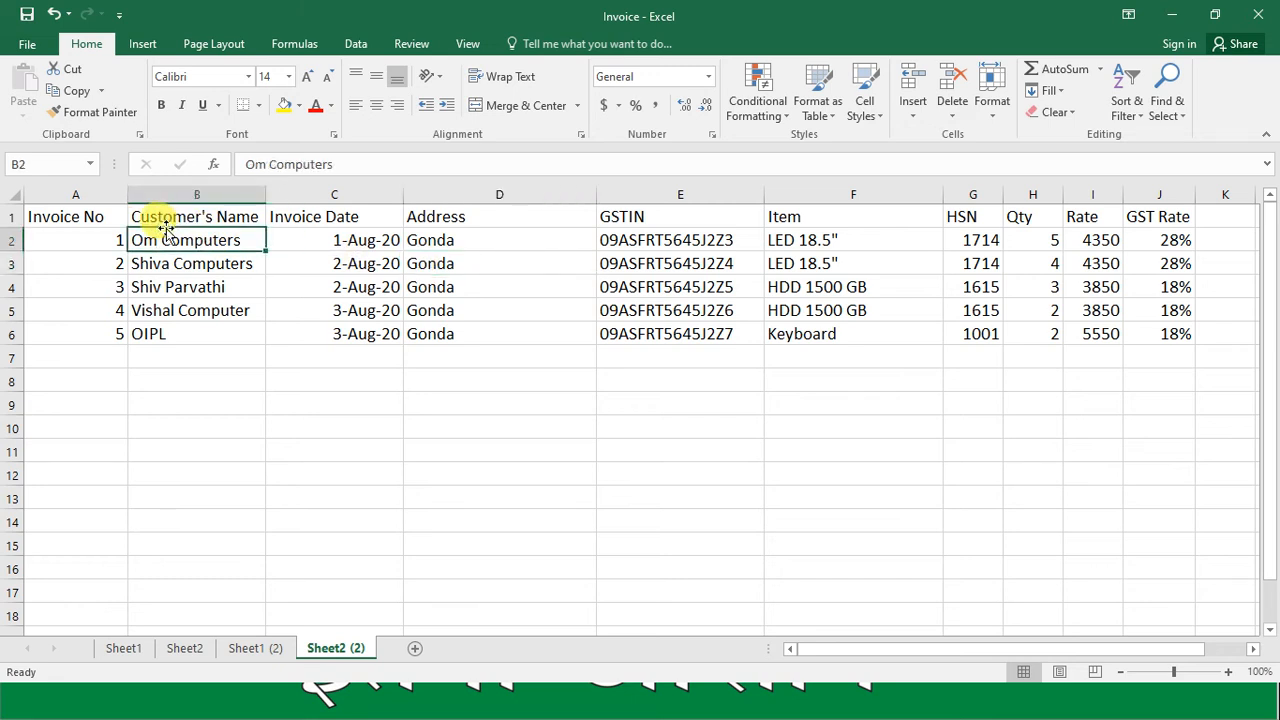
{"action": "key", "text": "ctrl+a"}
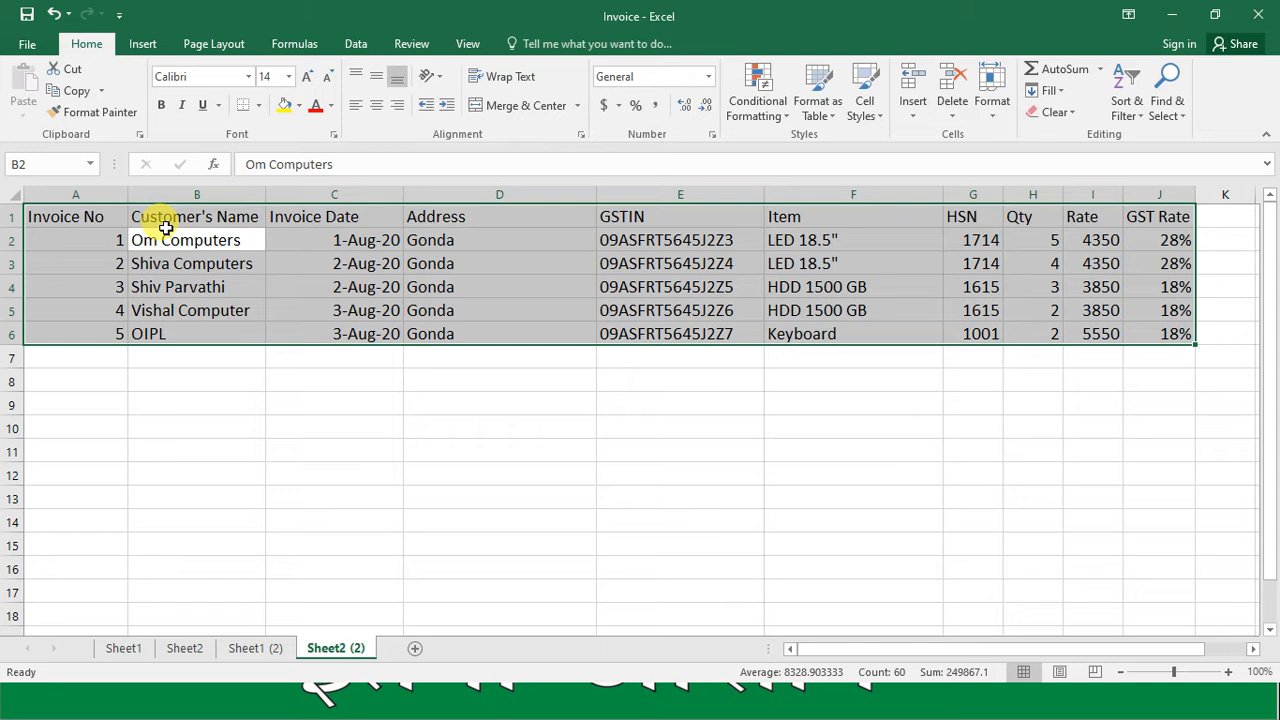
{"action": "key", "text": "ctrl+t"}
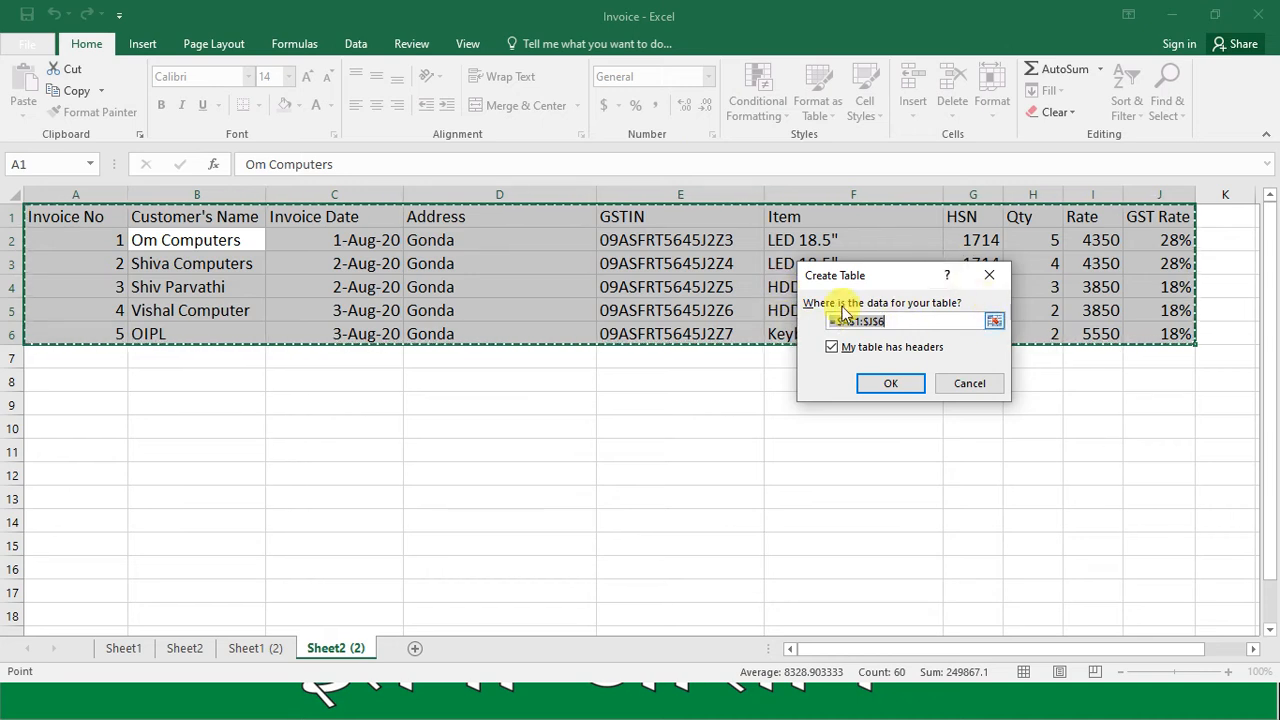
{"action": "left_click", "coordinate": [873, 387]}
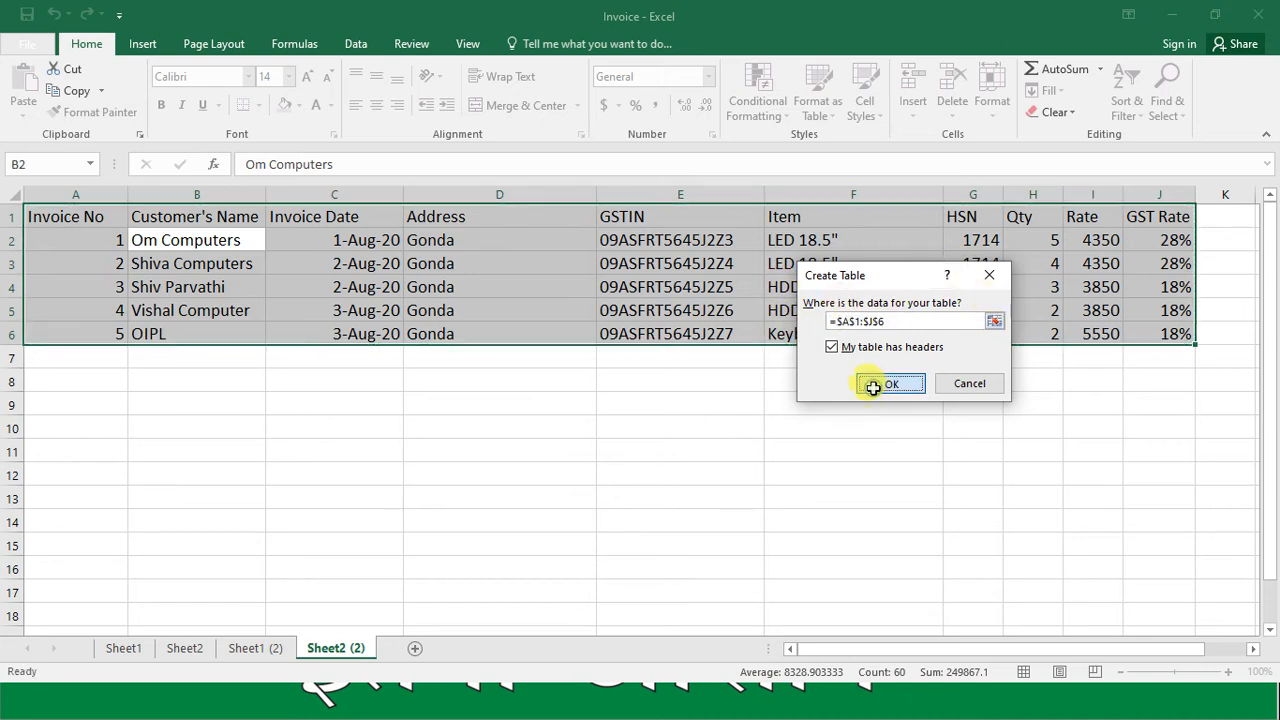
{"action": "left_click", "coordinate": [200, 268]}
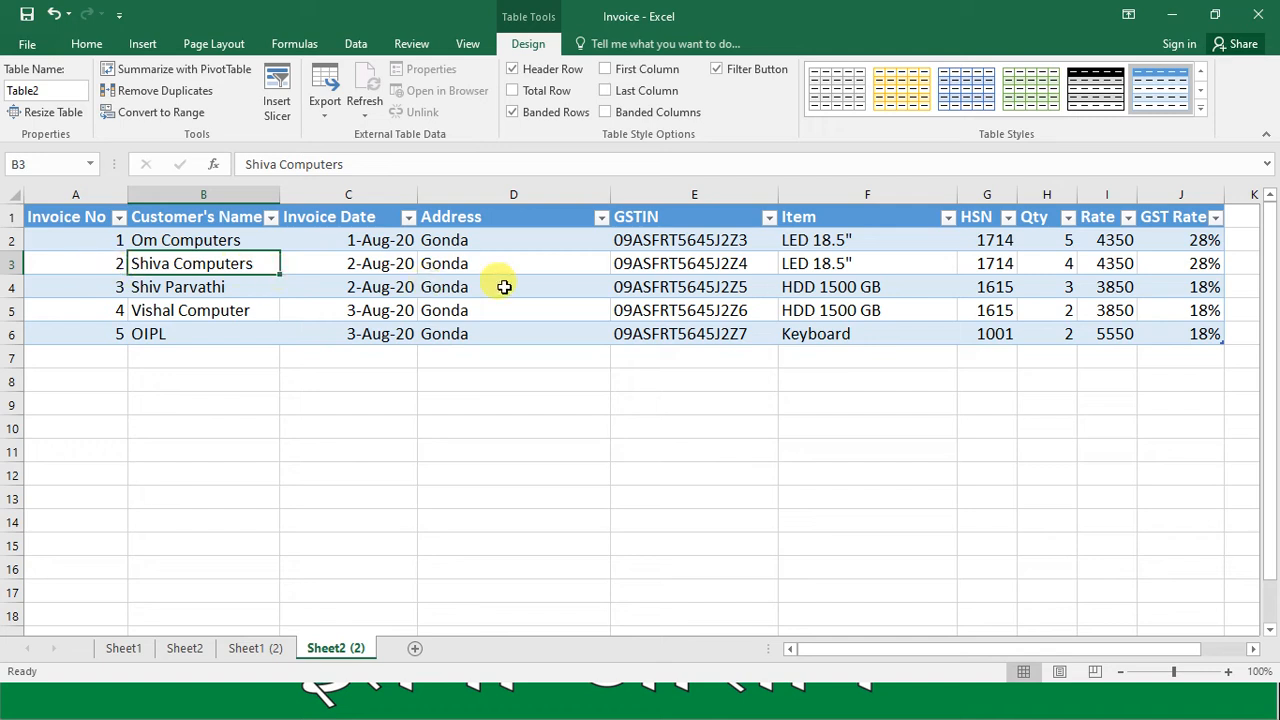
Merge and center cells E2:F2 beneath the TAX INVOICE heading on Sheet1 (2)
{"action": "left_click", "coordinate": [265, 652]}
{"action": "left_click", "coordinate": [605, 248]}
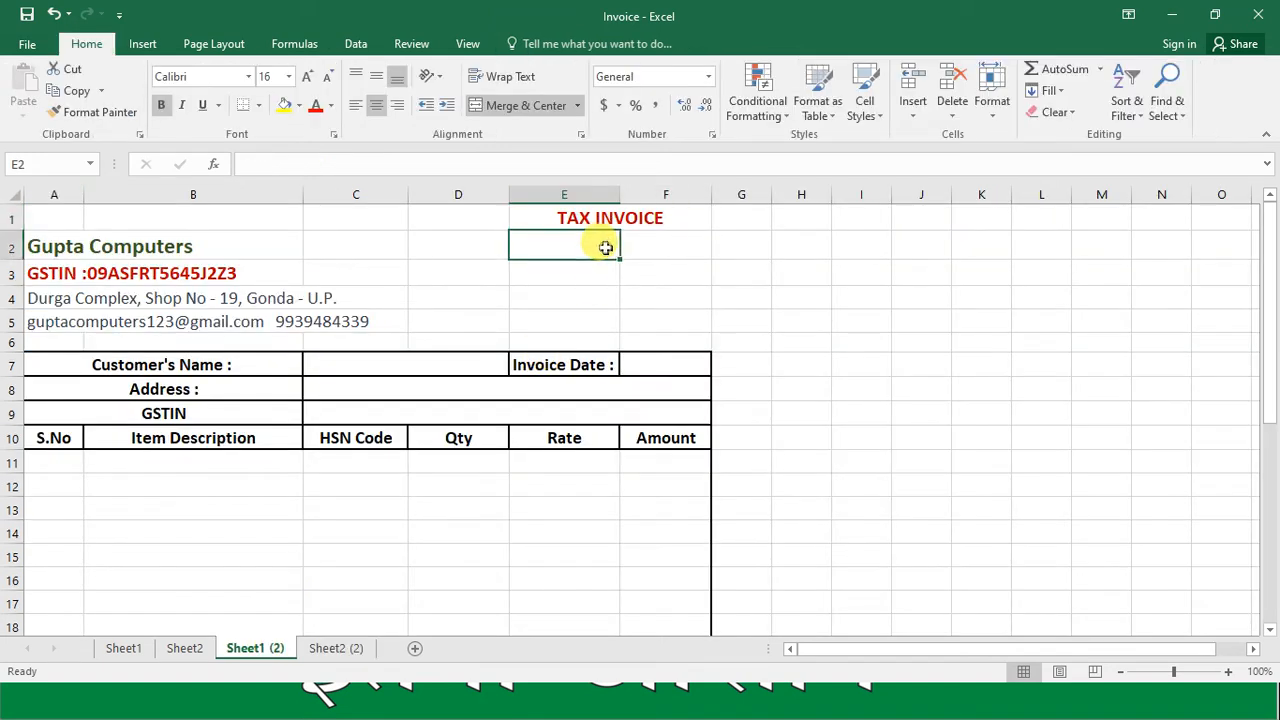
{"action": "left_click_drag", "start_coordinate": [605, 248], "coordinate": [665, 248]}
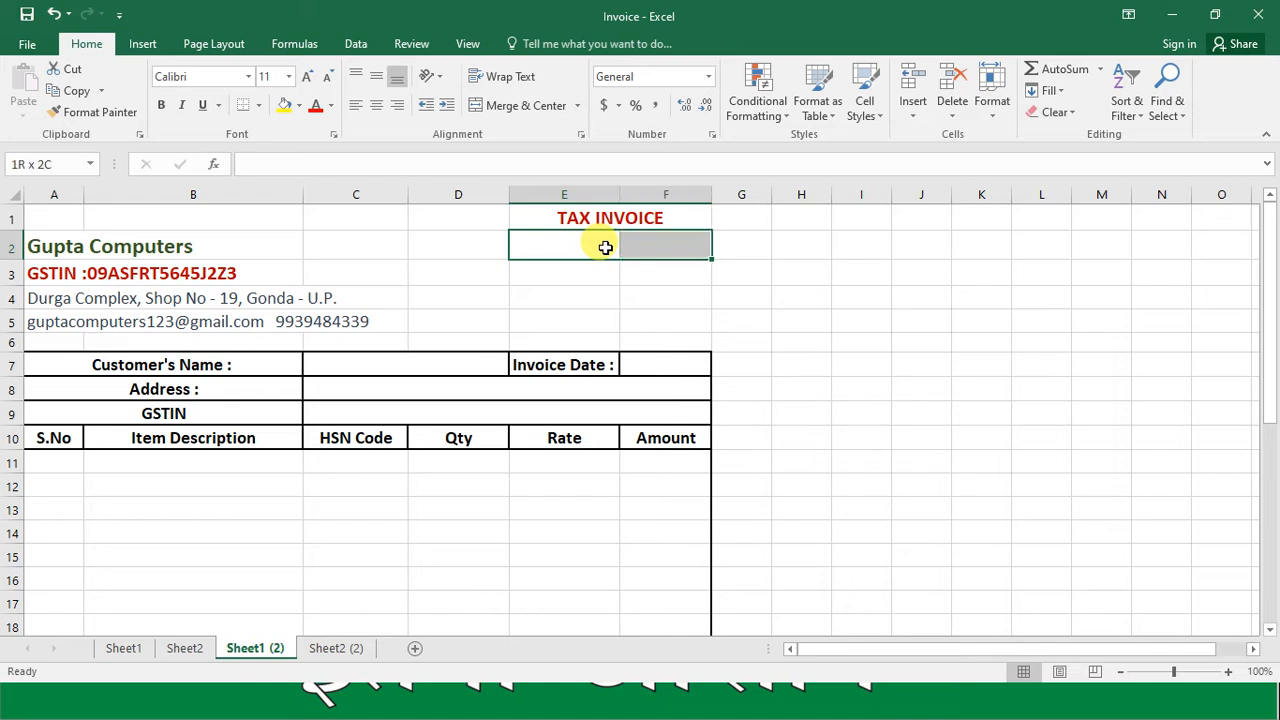
{"action": "left_click", "coordinate": [526, 105]}
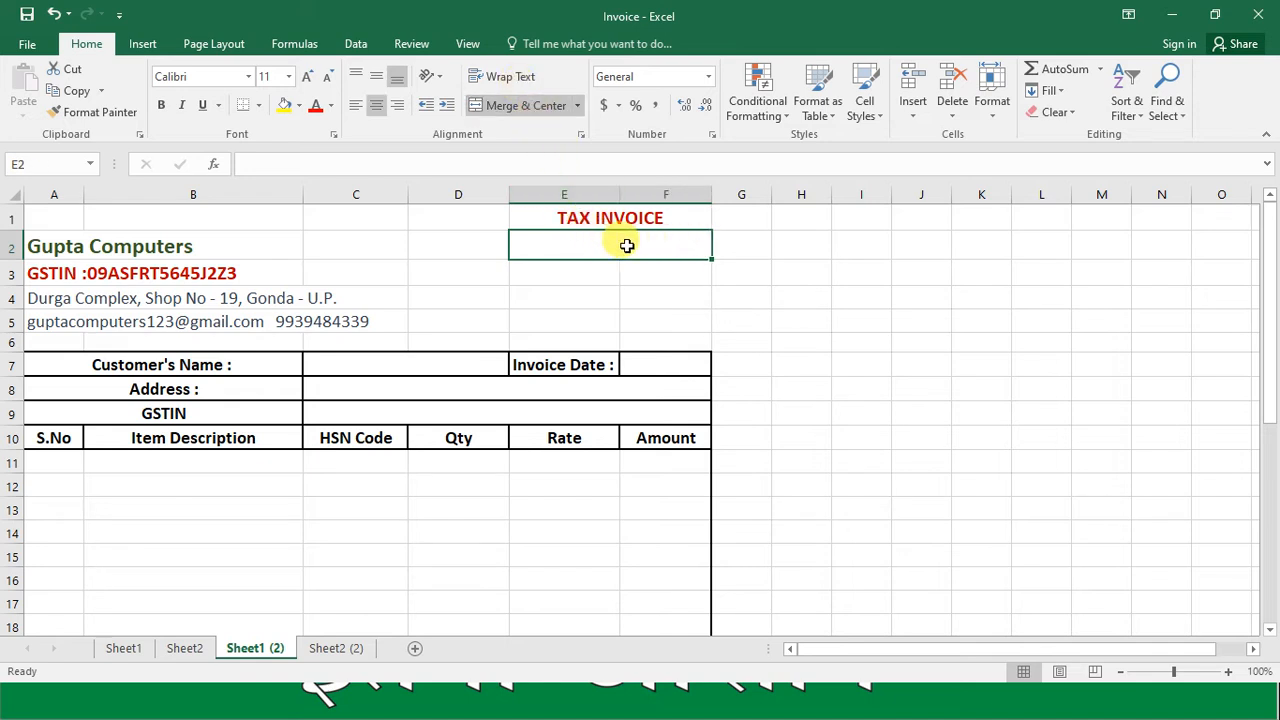
Check the invoice numbers on Sheet2 (2) and set data validation for merged cell E2 on Sheet1 (2) to allow a List
{"action": "left_click", "coordinate": [340, 648]}
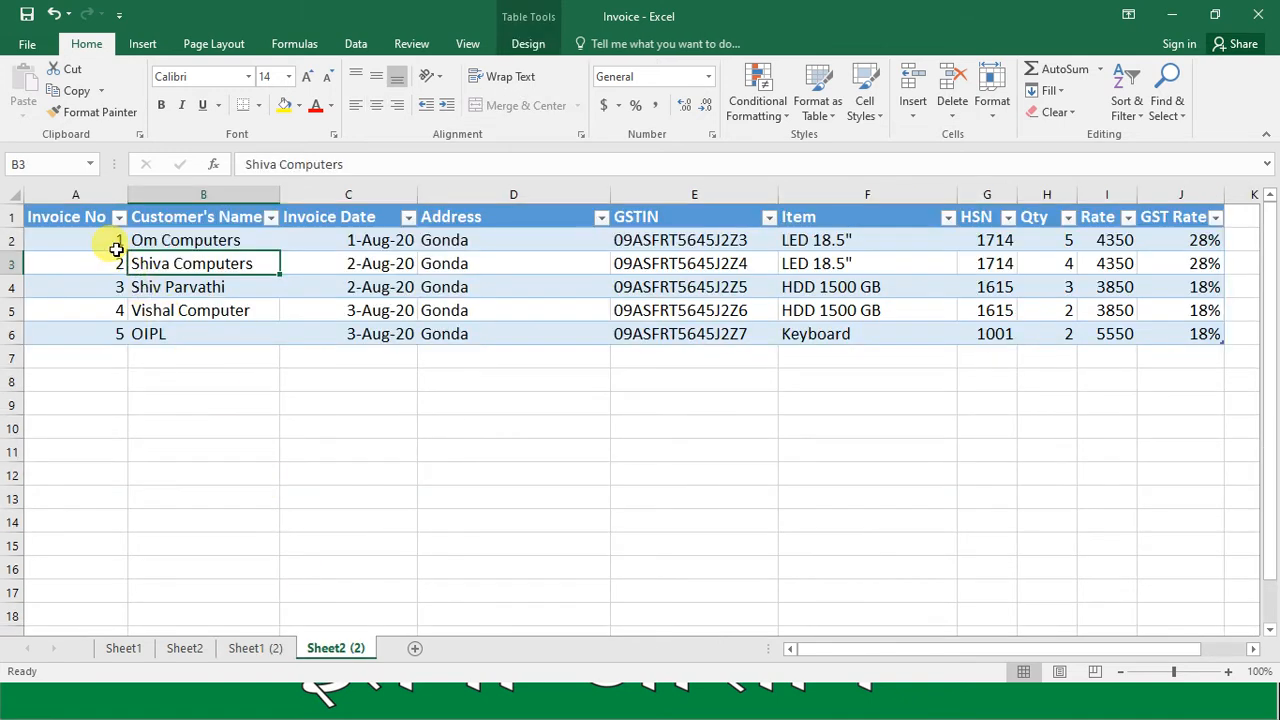
{"action": "left_click", "coordinate": [255, 650]}
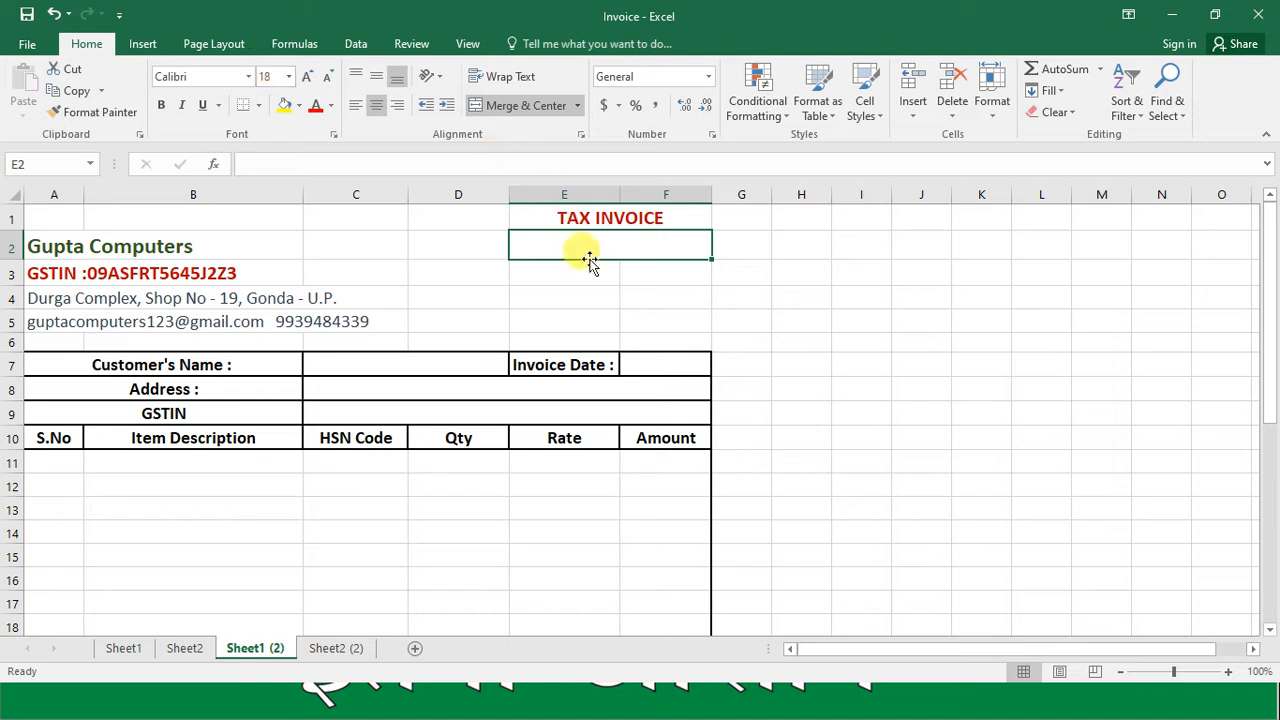
{"action": "left_click", "coordinate": [352, 46]}
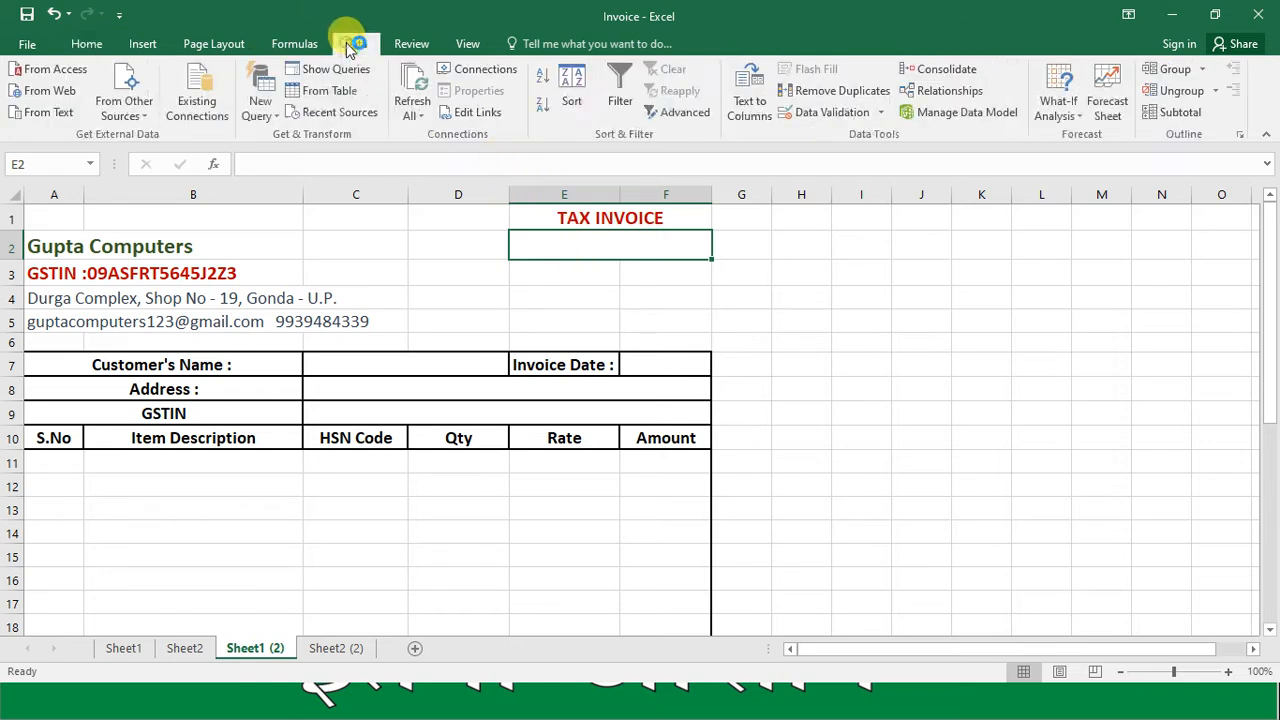
{"action": "left_click", "coordinate": [843, 113]}
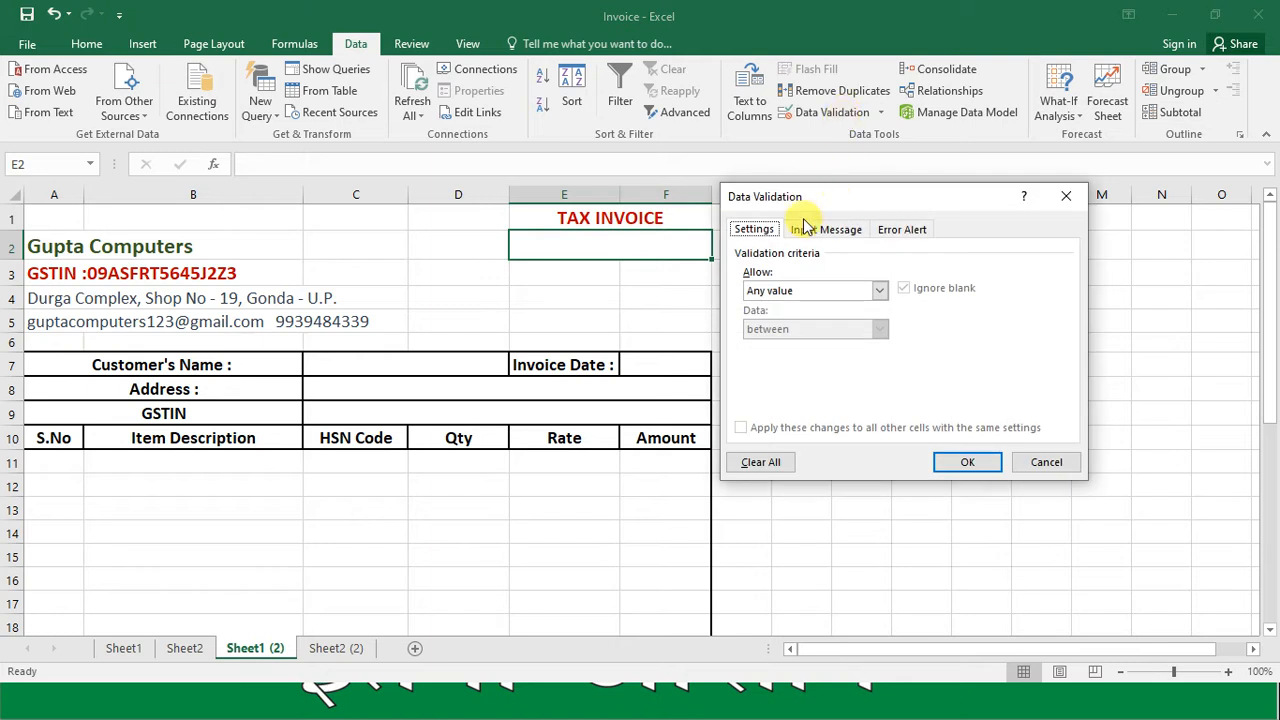
{"action": "left_click", "coordinate": [808, 292]}
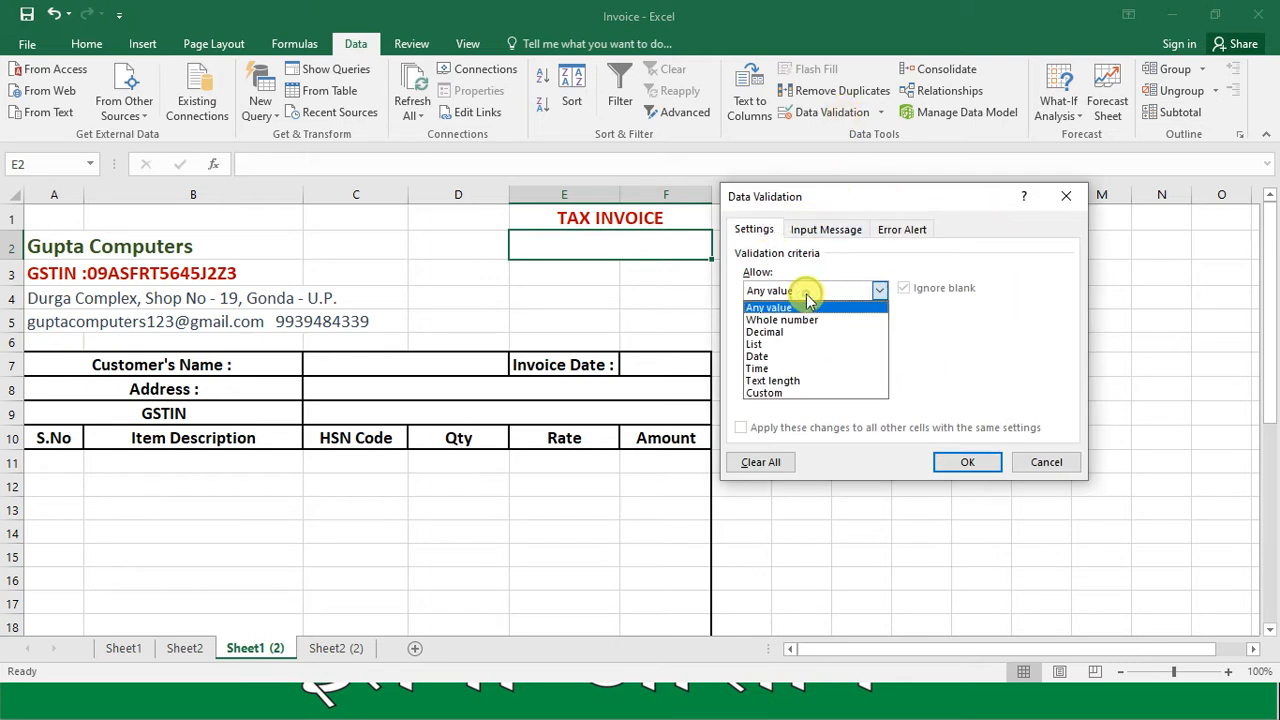
{"action": "left_click", "coordinate": [784, 346]}
{"action": "left_click", "coordinate": [857, 366]}
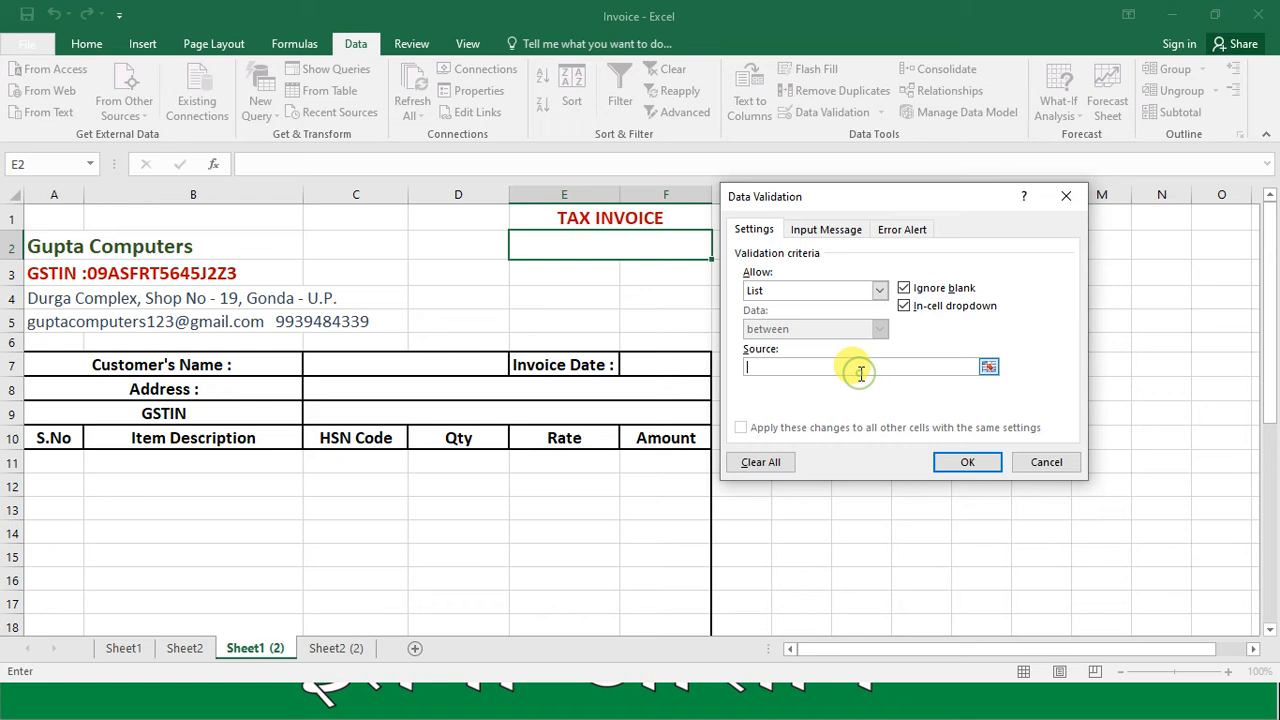
Apply 'Sheet2 (2)'!$A$2:$A$136 as the validation list source for E2 and choose invoice number 1 from the resulting list
{"action": "left_click", "coordinate": [988, 368]}
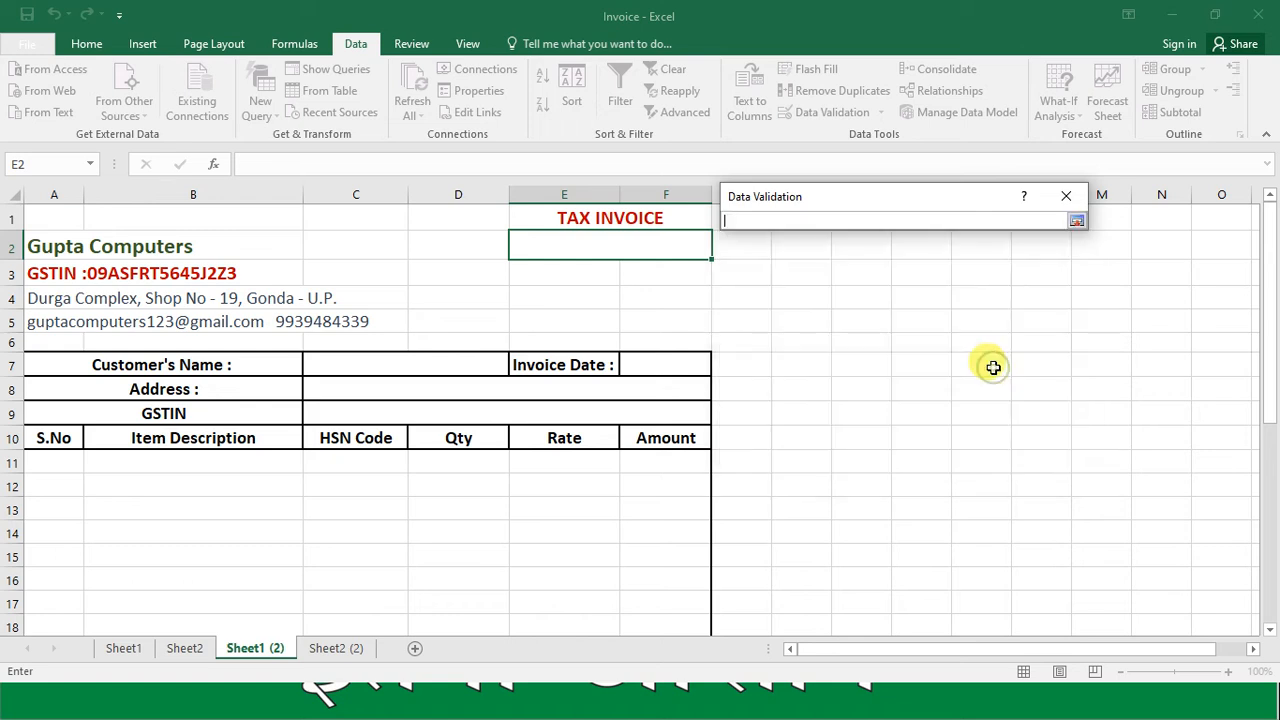
{"action": "left_click", "coordinate": [358, 650]}
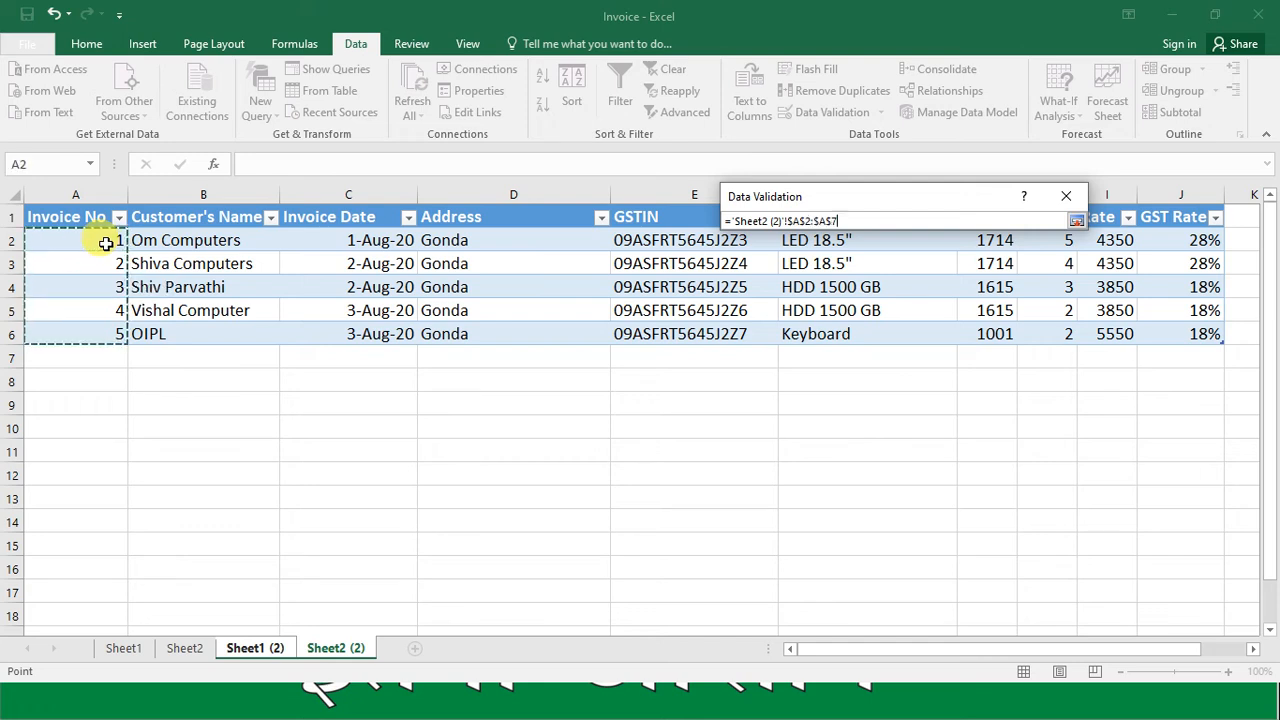
{"action": "key", "text": "shift+Down"}
{"action": "key", "text": "shift+Down"}
{"action": "key", "text": "shift+Down"}
{"action": "key", "text": "shift+Down"}
{"action": "key", "text": "shift+Down"}
{"action": "key", "text": "shift+Down"}
{"action": "key", "text": "shift+Down"}
{"action": "key", "text": "shift+Down"}
{"action": "key", "text": "shift+Down"}
{"action": "key", "text": "shift+Down"}
{"action": "key", "text": "shift+Down"}
{"action": "key", "text": "shift+Down"}
{"action": "key", "text": "shift+Down"}
{"action": "key", "text": "shift+Down"}
{"action": "key", "text": "shift+Down"}
{"action": "key", "text": "shift+Down"}
{"action": "key", "text": "shift+Down"}
{"action": "key", "text": "shift+Down"}
{"action": "key", "text": "shift+Down"}
{"action": "key", "text": "shift+Down"}
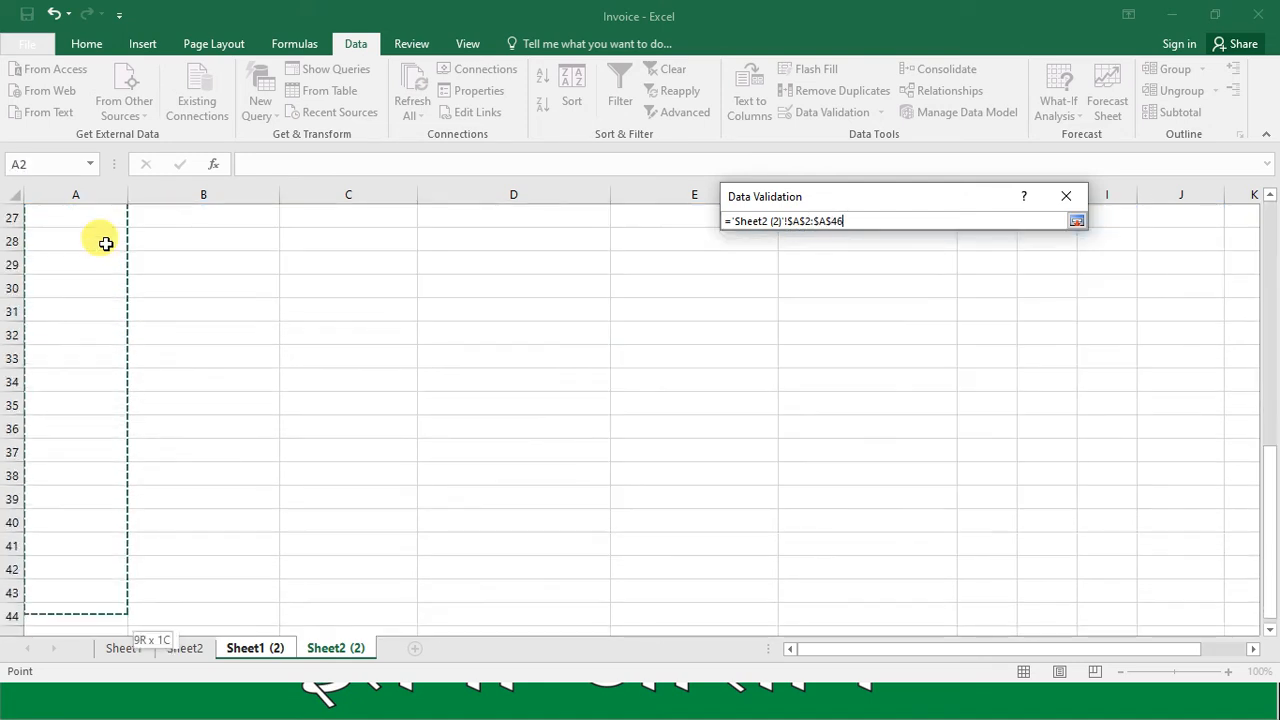
{"action": "key", "text": "shift+Down"}
{"action": "key", "text": "shift+Down"}
{"action": "key", "text": "shift+Down"}
{"action": "key", "text": "shift+Down"}
{"action": "key", "text": "shift+Down"}
{"action": "key", "text": "shift+Down"}
{"action": "key", "text": "shift+Down"}
{"action": "key", "text": "shift+Down"}
{"action": "key", "text": "shift+Down"}
{"action": "key", "text": "shift+Down"}
{"action": "key", "text": "shift+Down"}
{"action": "key", "text": "shift+Down"}
{"action": "key", "text": "shift+Down"}
{"action": "key", "text": "shift+Down"}
{"action": "key", "text": "shift+Down"}
{"action": "key", "text": "shift+Down"}
{"action": "key", "text": "shift+Down"}
{"action": "key", "text": "shift+Down"}
{"action": "key", "text": "shift+Down"}
{"action": "key", "text": "shift+Down"}
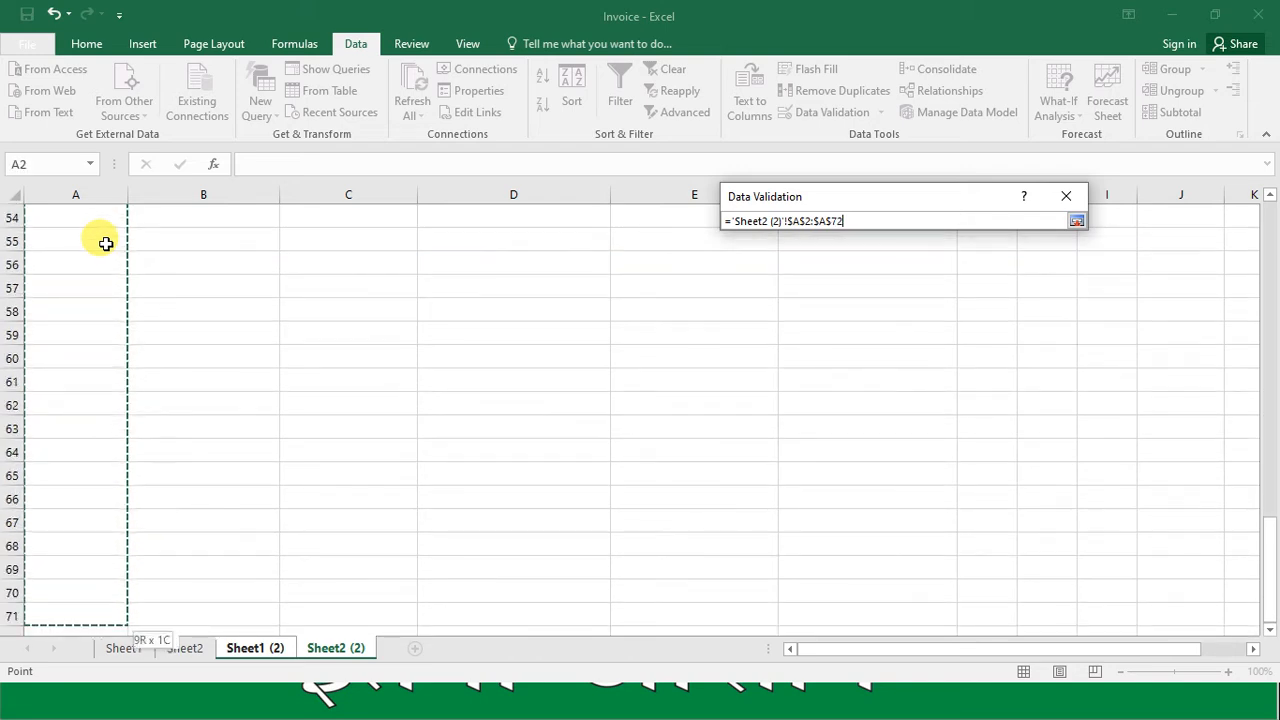
{"action": "key", "text": "shift+Down"}
{"action": "key", "text": "shift+Down"}
{"action": "key", "text": "shift+Down"}
{"action": "key", "text": "shift+Down"}
{"action": "key", "text": "shift+Down"}
{"action": "key", "text": "shift+Down"}
{"action": "key", "text": "shift+Down"}
{"action": "key", "text": "shift+Down"}
{"action": "key", "text": "shift+Down"}
{"action": "key", "text": "shift+Down"}
{"action": "key", "text": "shift+Down"}
{"action": "key", "text": "shift+Down"}
{"action": "key", "text": "shift+Down"}
{"action": "key", "text": "shift+Down"}
{"action": "key", "text": "shift+Down"}
{"action": "key", "text": "shift+Down"}
{"action": "key", "text": "shift+Down"}
{"action": "key", "text": "shift+Down"}
{"action": "key", "text": "shift+Down"}
{"action": "key", "text": "shift+Down"}
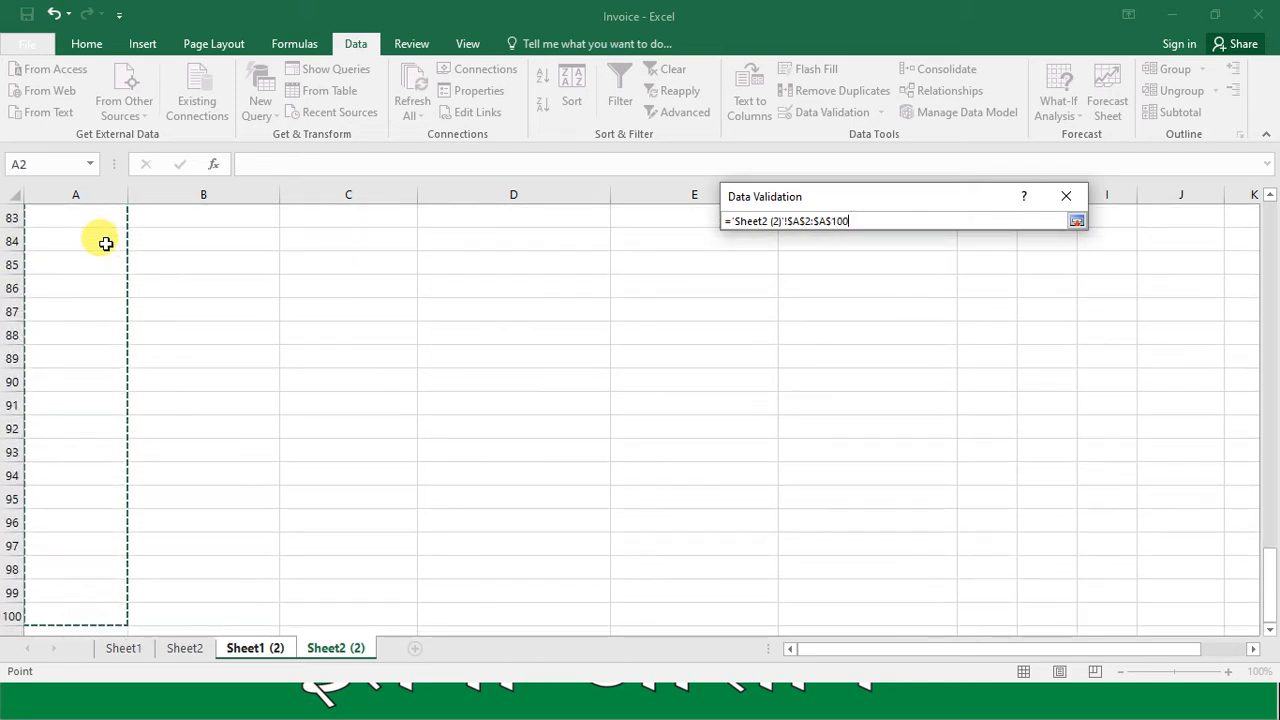
{"action": "key", "text": "shift+Down"}
{"action": "key", "text": "shift+Down"}
{"action": "key", "text": "shift+Down"}
{"action": "key", "text": "shift+Down"}
{"action": "key", "text": "shift+Down"}
{"action": "key", "text": "shift+Down"}
{"action": "key", "text": "shift+Down"}
{"action": "key", "text": "shift+Down"}
{"action": "key", "text": "shift+Down"}
{"action": "key", "text": "shift+Down"}
{"action": "key", "text": "shift+Down"}
{"action": "key", "text": "shift+Down"}
{"action": "key", "text": "shift+Down"}
{"action": "key", "text": "shift+Down"}
{"action": "key", "text": "shift+Down"}
{"action": "key", "text": "shift+Down"}
{"action": "key", "text": "shift+Down"}
{"action": "key", "text": "shift+Down"}
{"action": "key", "text": "shift+Down"}
{"action": "key", "text": "shift+Down"}
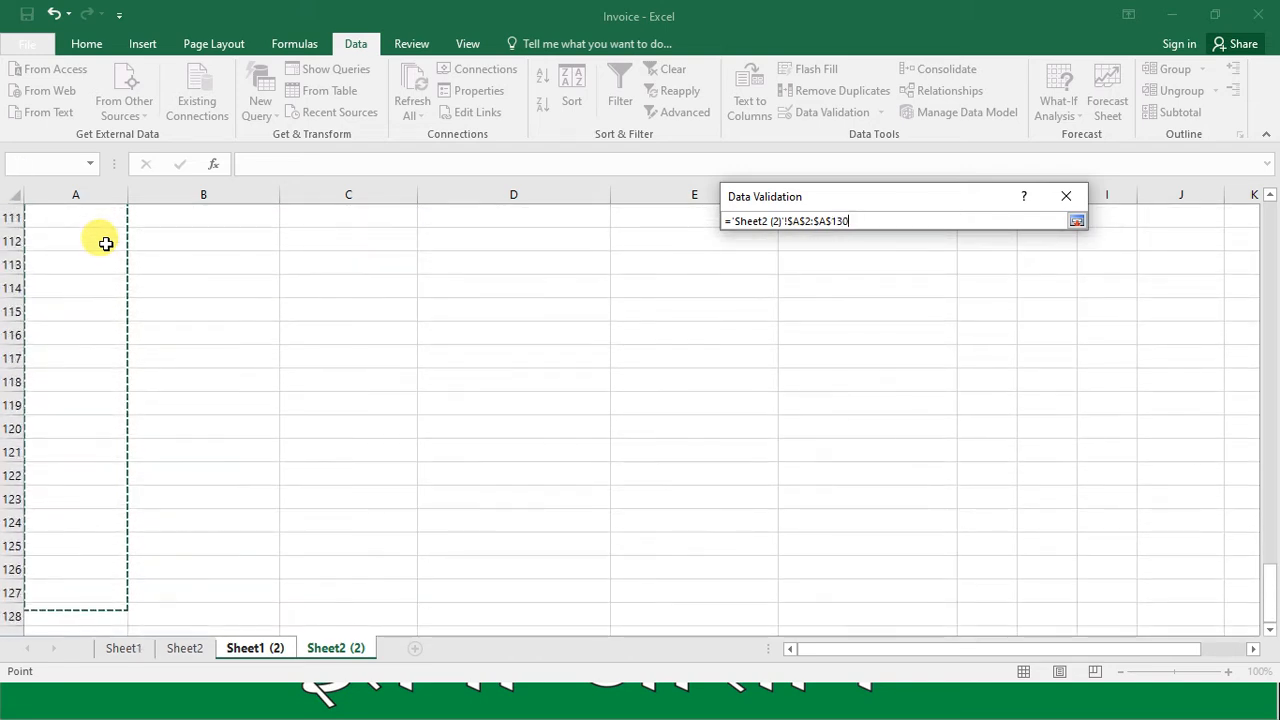
{"action": "key", "text": "shift+Down"}
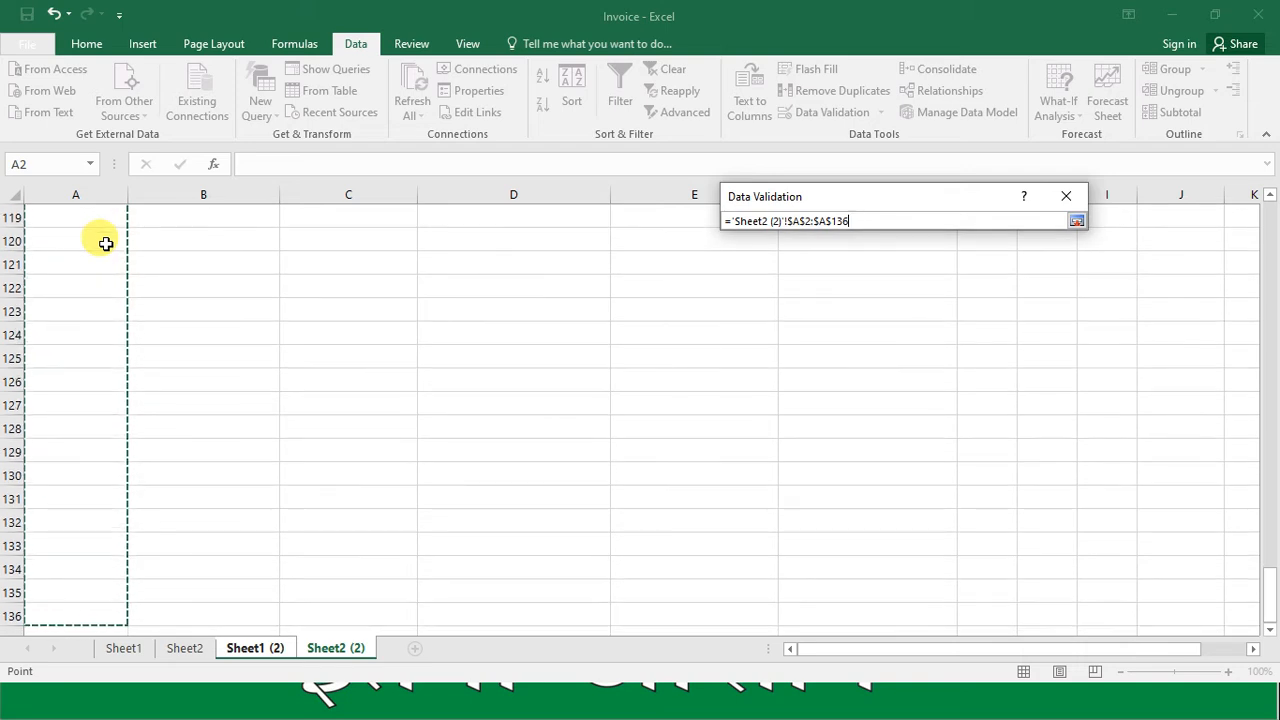
{"action": "left_click", "coordinate": [1074, 221]}
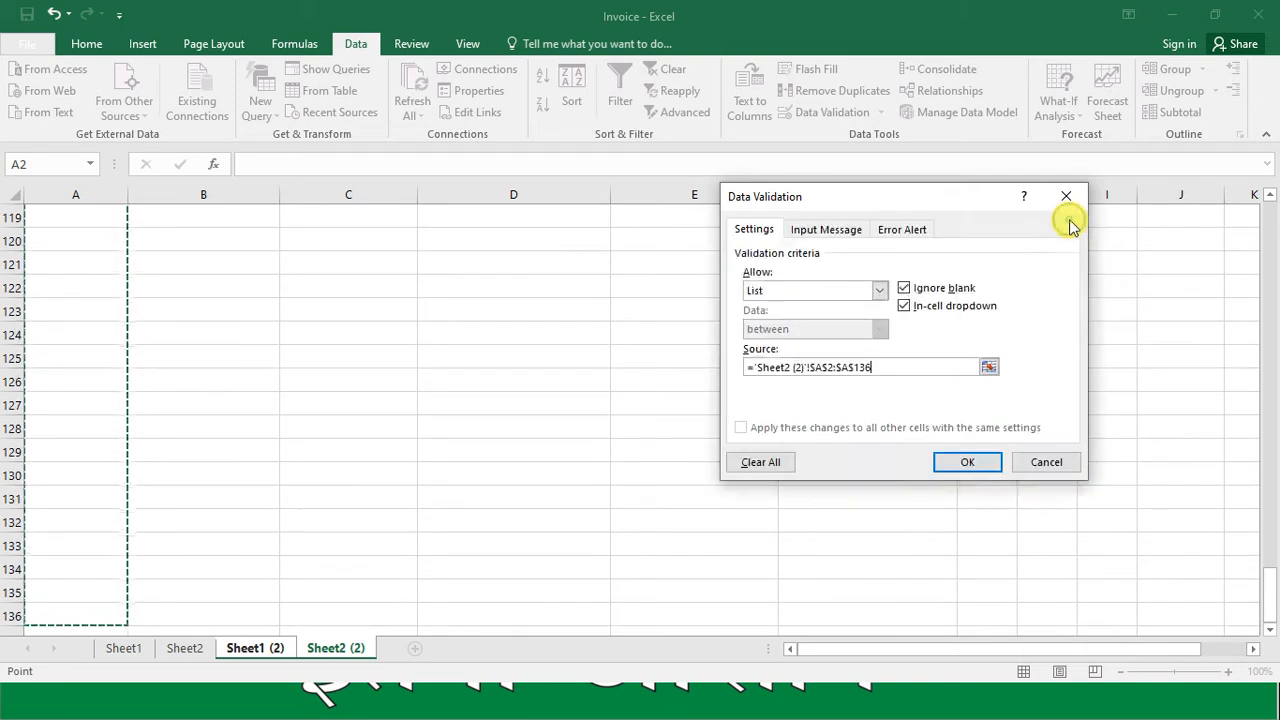
{"action": "left_click", "coordinate": [966, 462]}
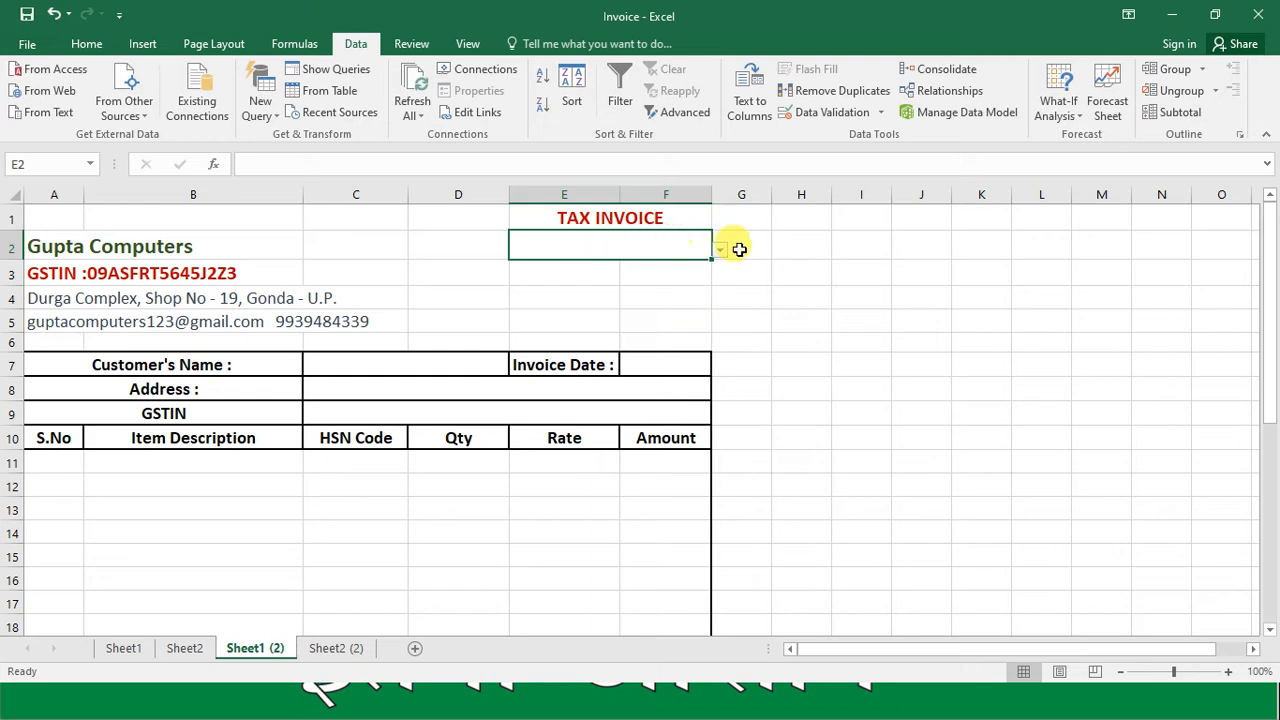
{"action": "left_click", "coordinate": [719, 250]}
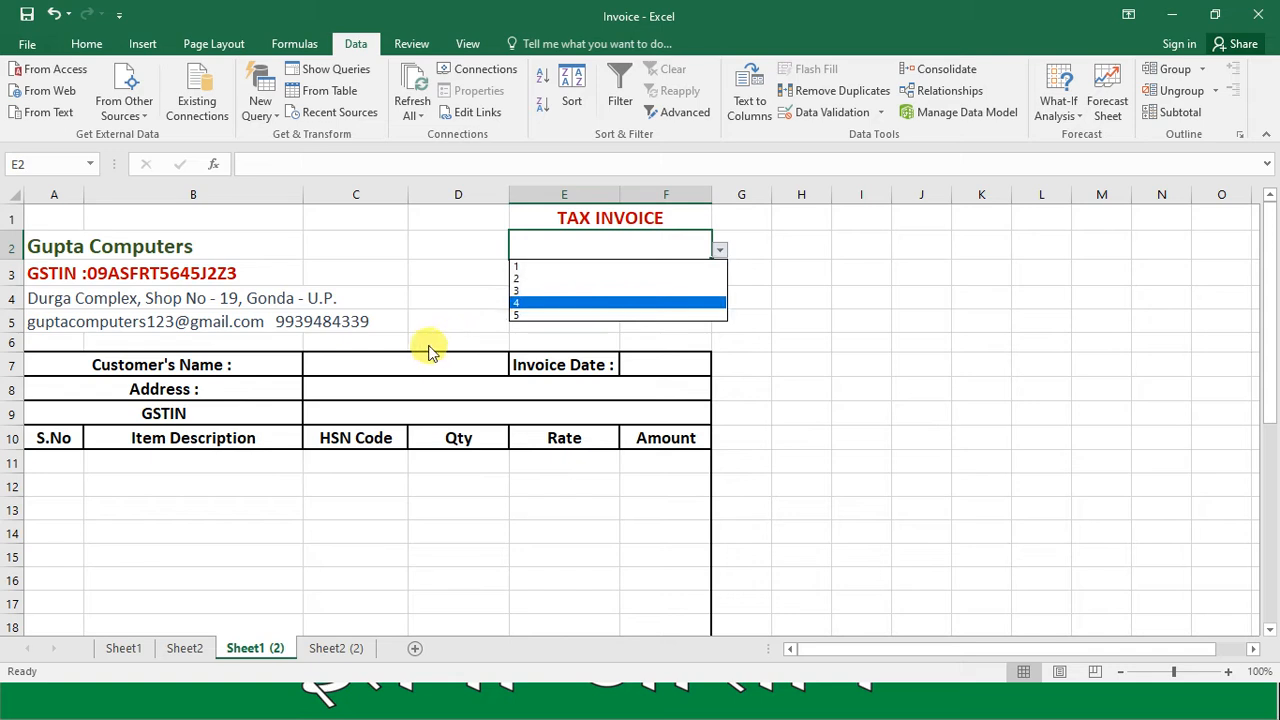
{"action": "left_click", "coordinate": [533, 266]}
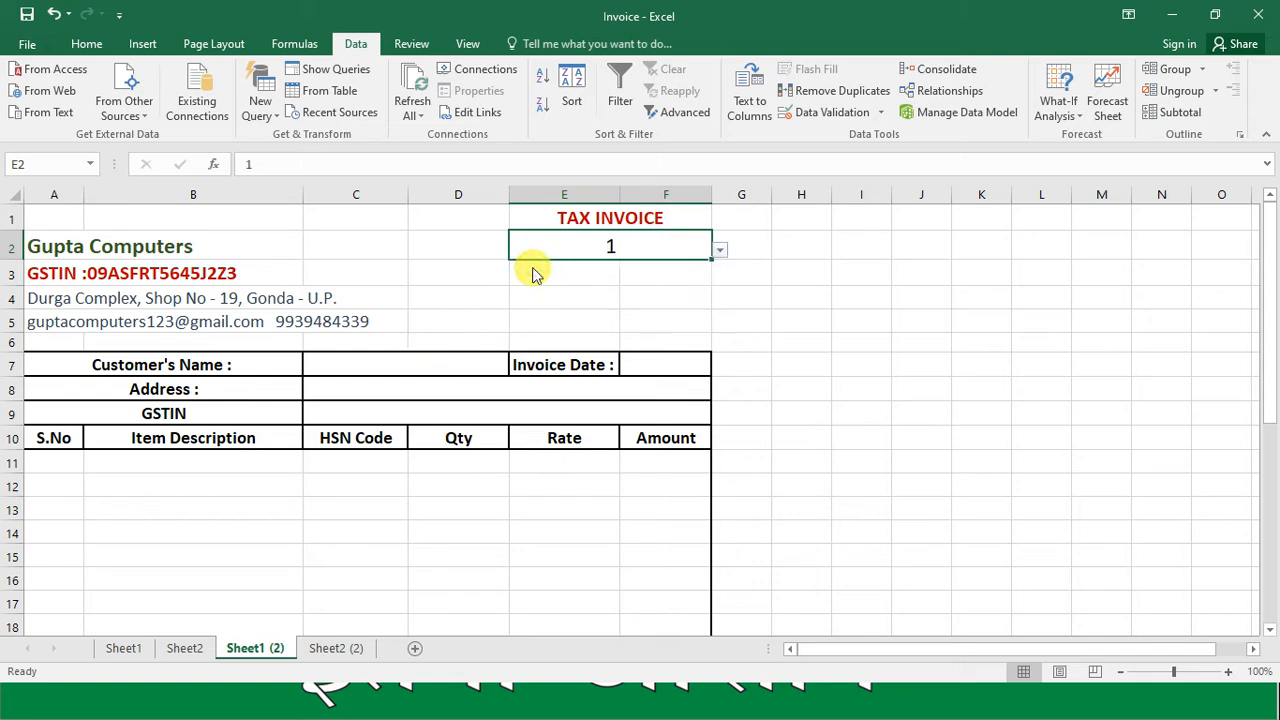
Start a VLOOKUP formula in the Customer's Name cell C7 with invoice number cell E2 as the lookup value
{"action": "left_click", "coordinate": [415, 362]}
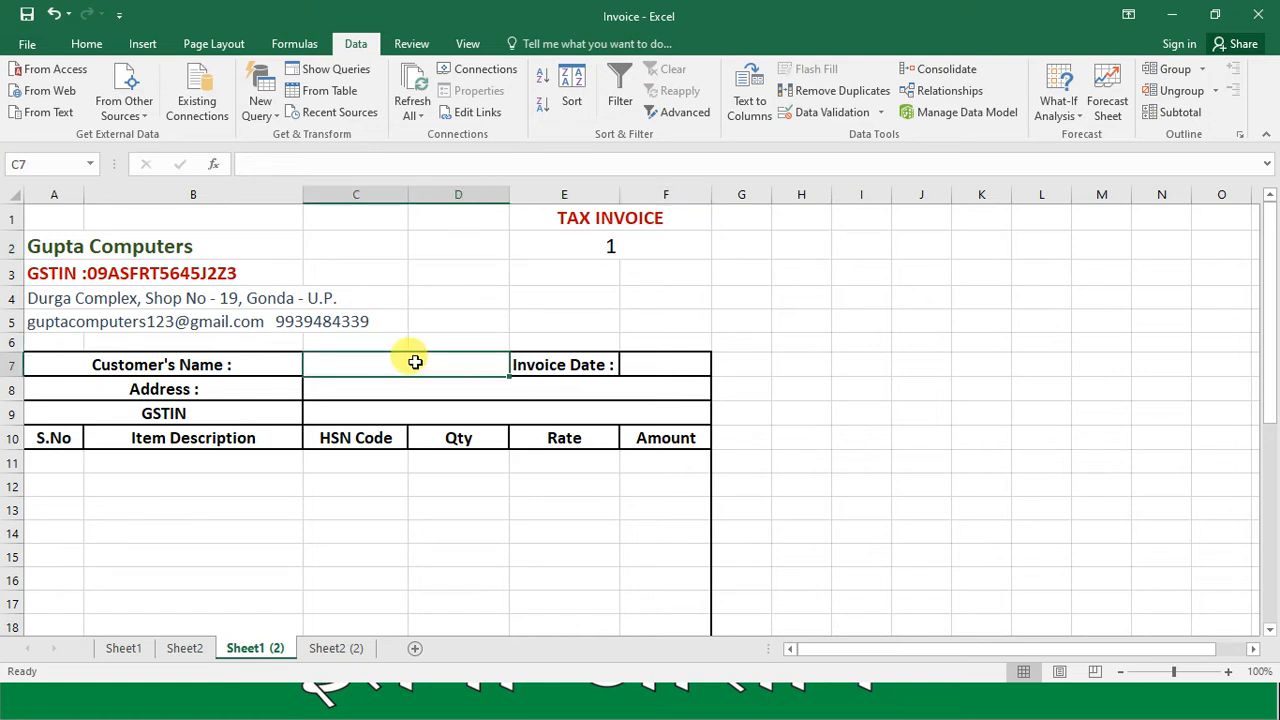
{"action": "type", "text": "="}
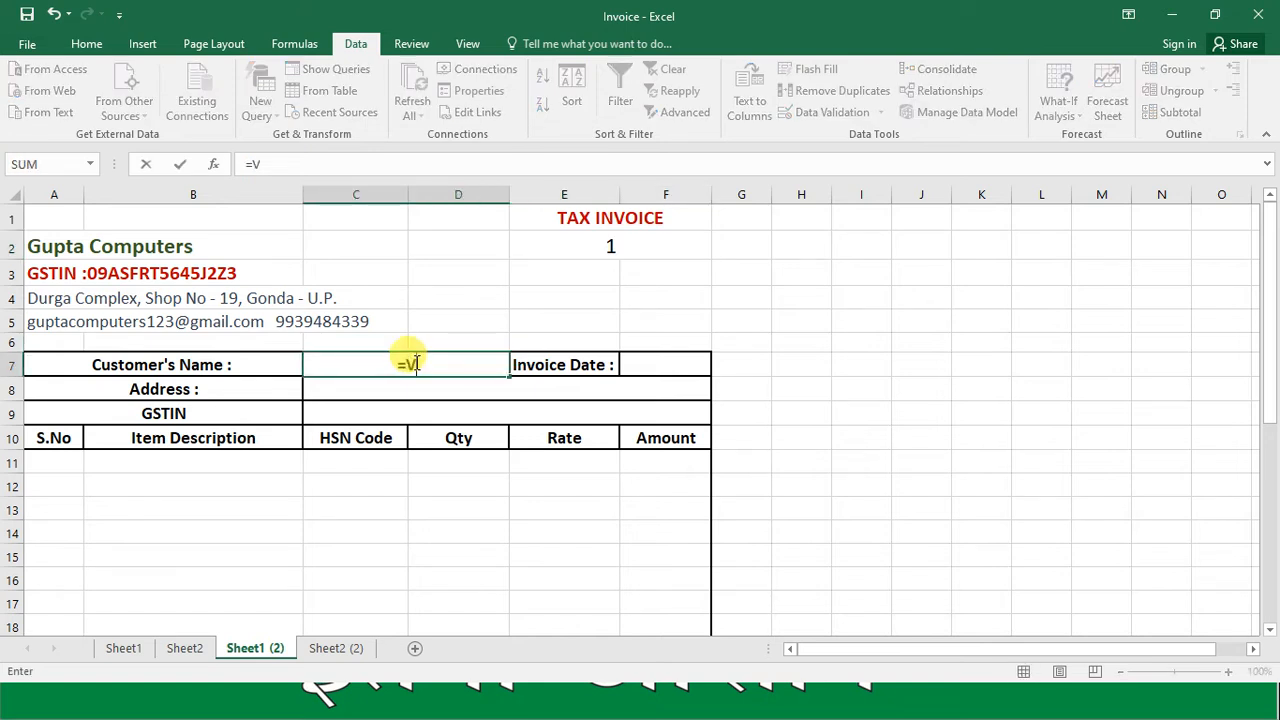
{"action": "type", "text": "V"}
{"action": "key", "text": "Tab"}
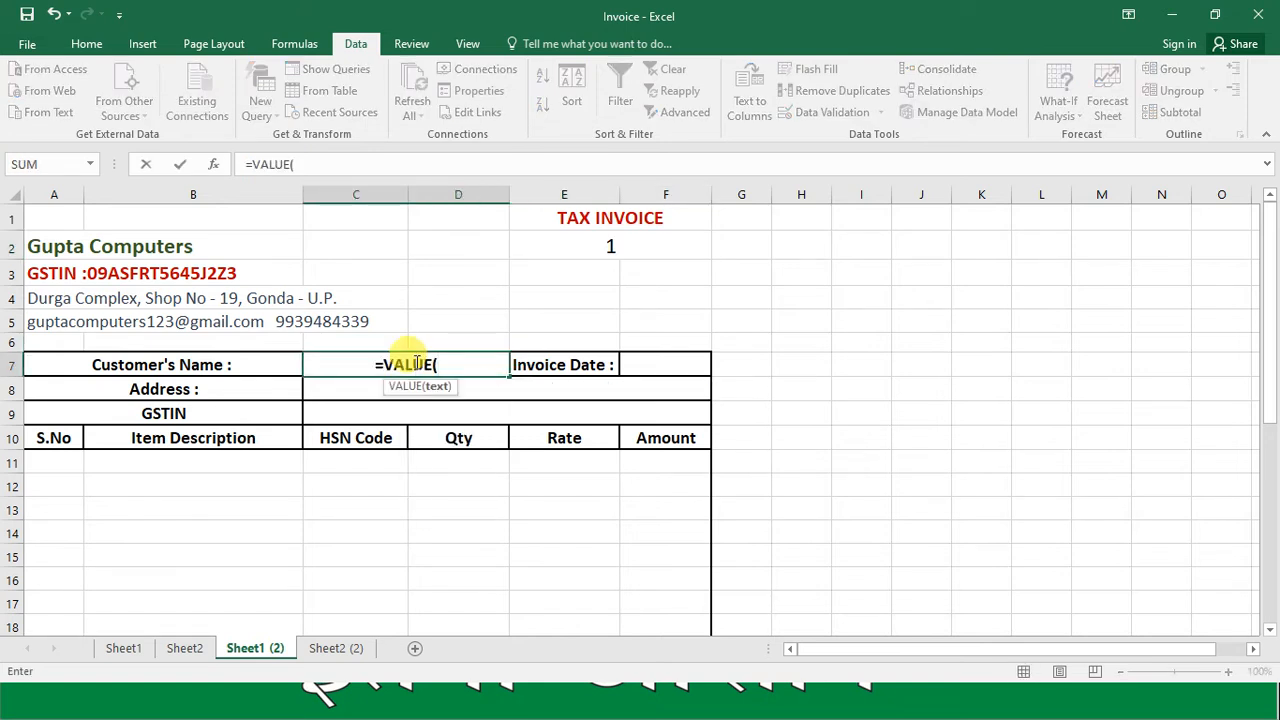
{"action": "key", "text": "BackSpace"}
{"action": "key", "text": "BackSpace"}
{"action": "key", "text": "BackSpace"}
{"action": "key", "text": "BackSpace"}
{"action": "key", "text": "BackSpace"}
{"action": "key", "text": "BackSpace"}
{"action": "type", "text": "L"}
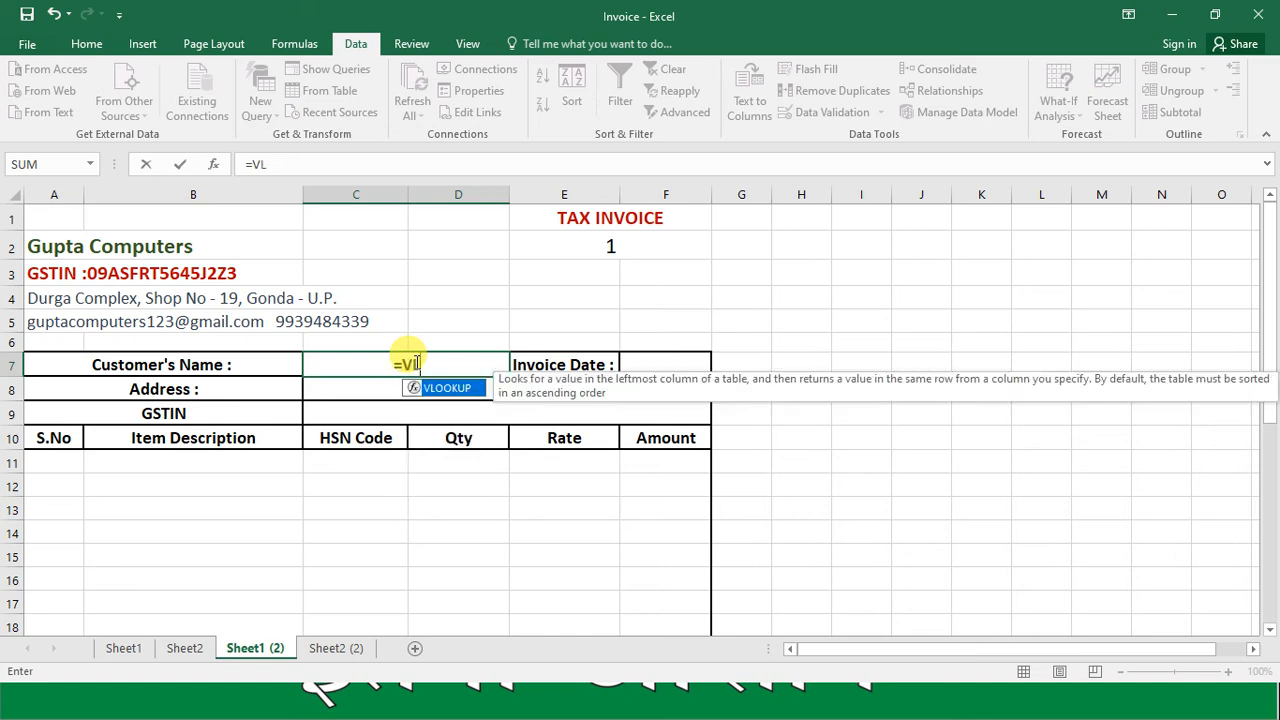
{"action": "key", "text": "Tab"}
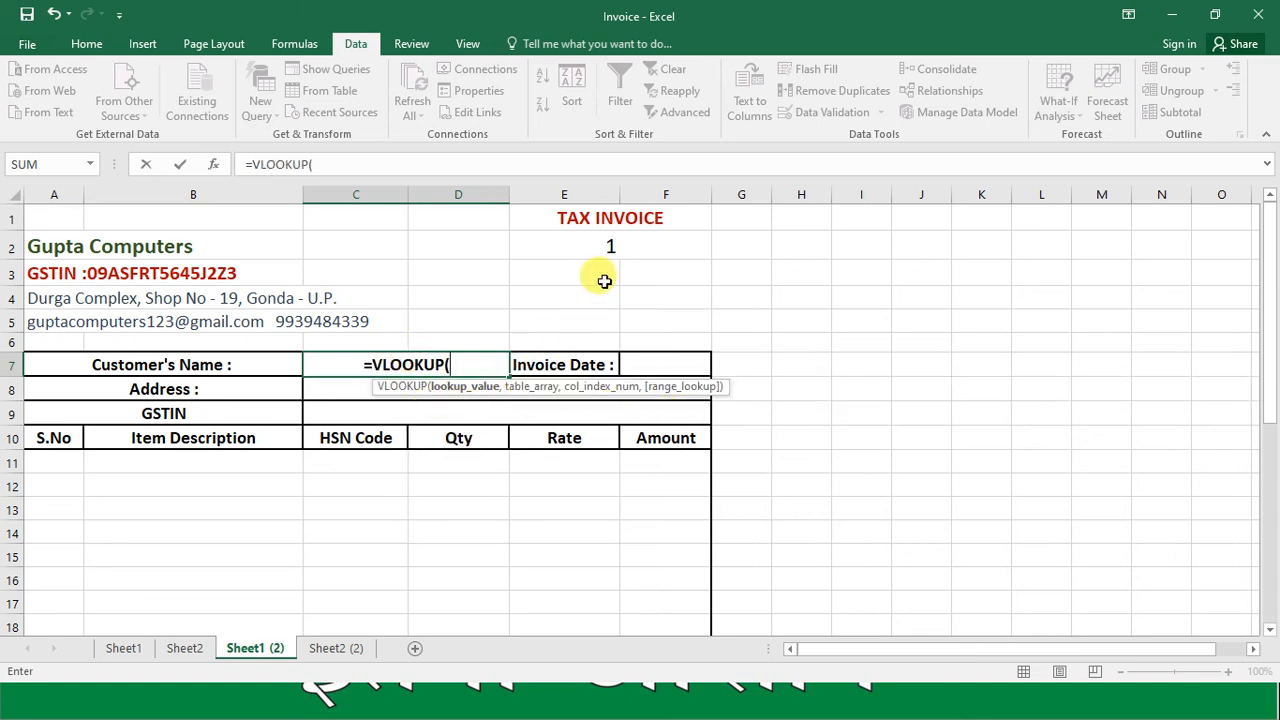
{"action": "left_click", "coordinate": [614, 250]}
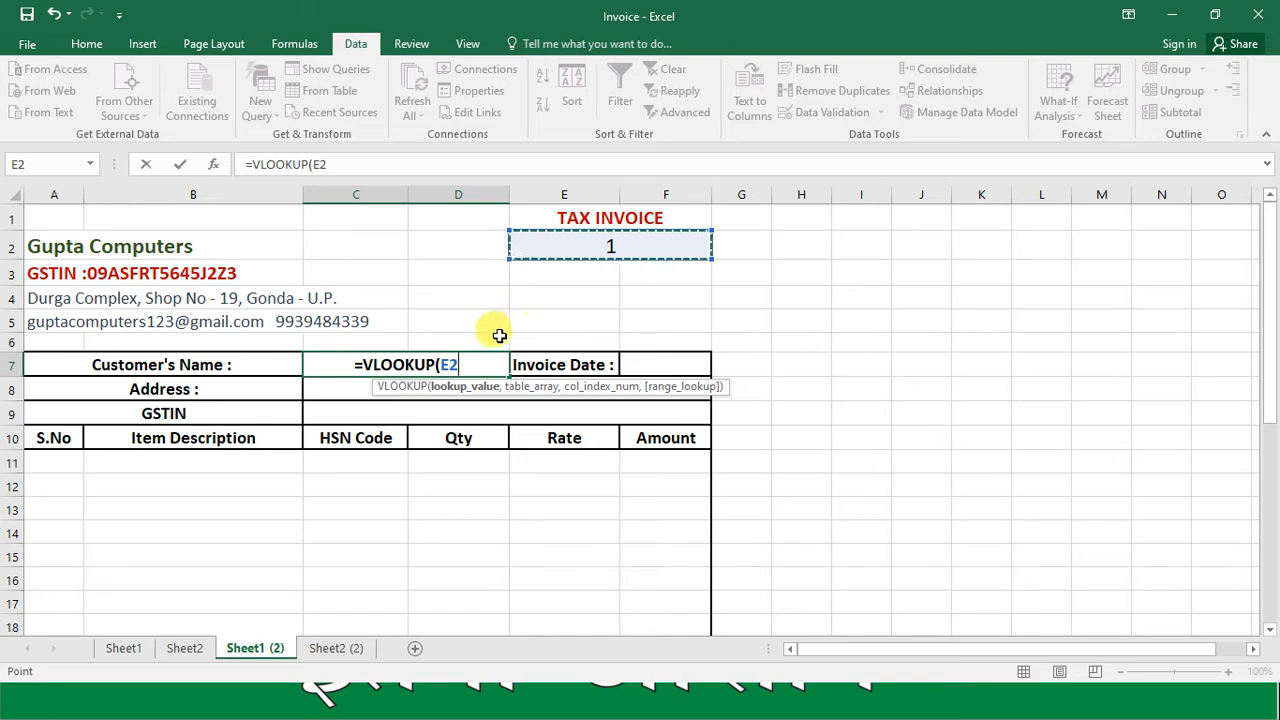
{"action": "type", "text": ","}
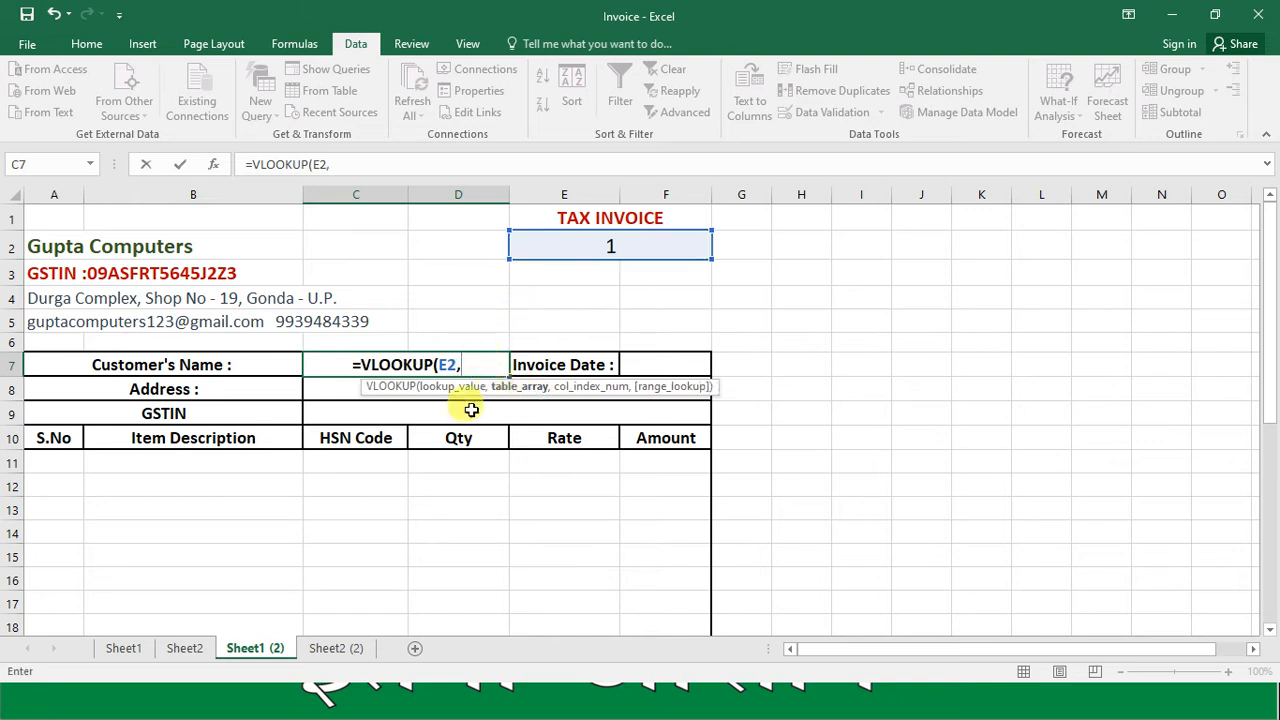
Use the invoice data range A1:J6 on Sheet2 (2) as the table array of the Customer's Name lookup
{"action": "left_click", "coordinate": [326, 649]}
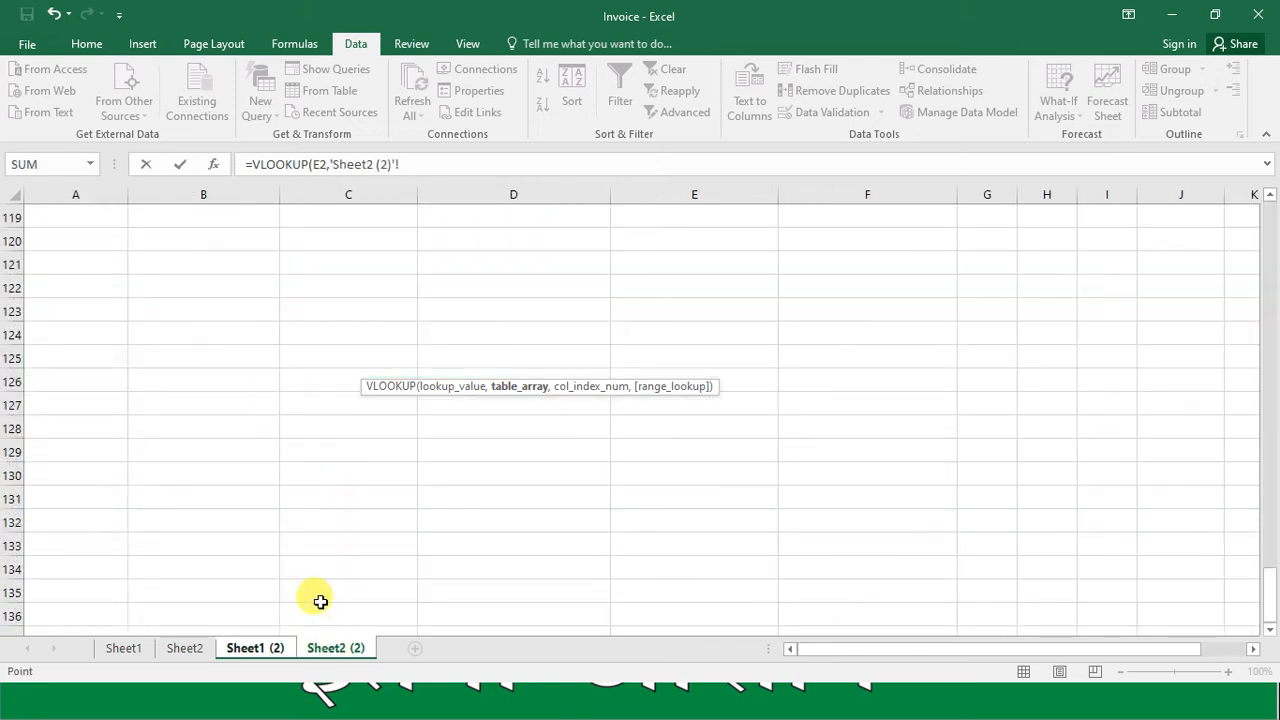
{"action": "key", "text": "ctrl+Home"}
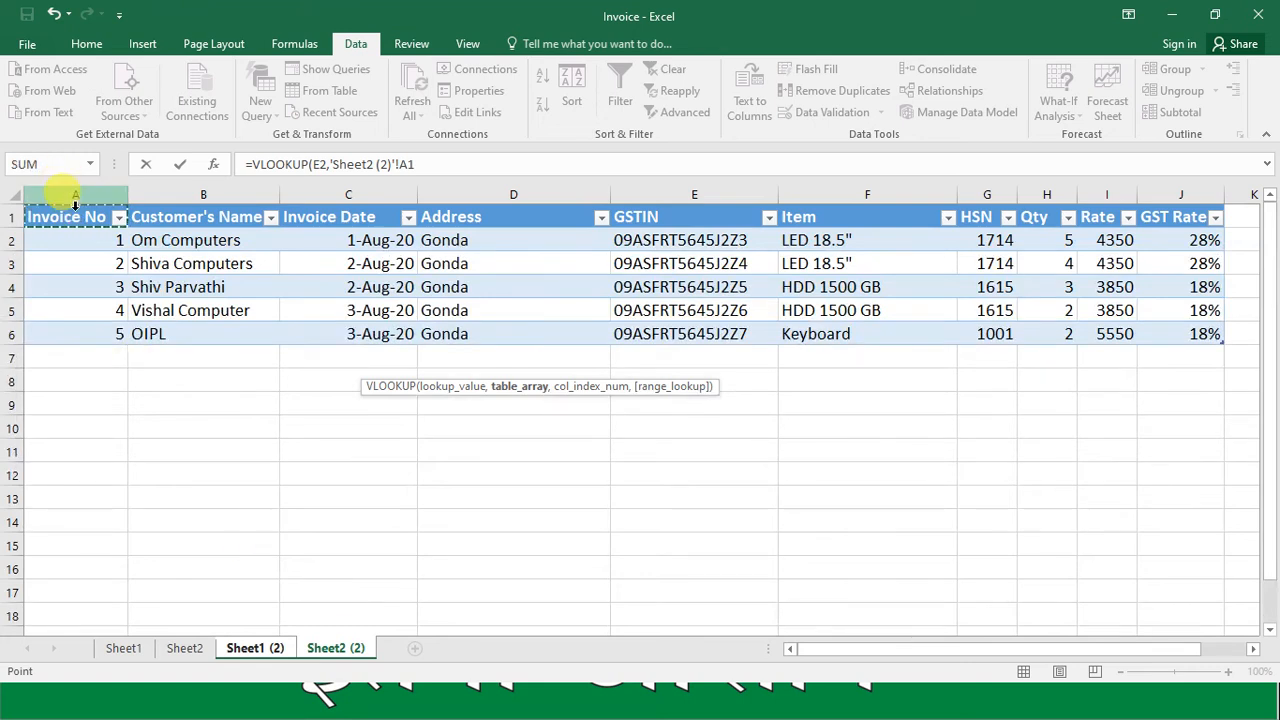
{"action": "key", "text": "shift+Right"}
{"action": "key", "text": "shift+Right"}
{"action": "key", "text": "shift+Right"}
{"action": "key", "text": "shift+Right"}
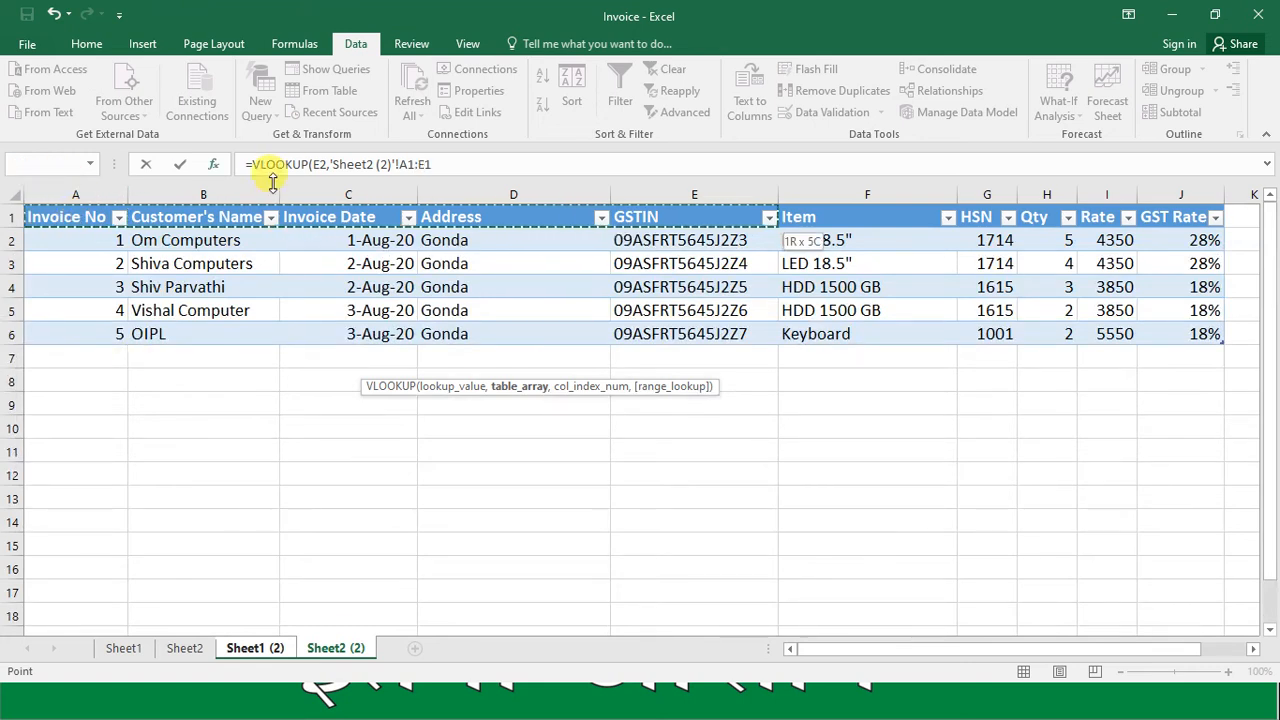
{"action": "key", "text": "shift+Right"}
{"action": "key", "text": "shift+Right"}
{"action": "key", "text": "shift+Right"}
{"action": "key", "text": "shift+Right"}
{"action": "key", "text": "shift+Right"}
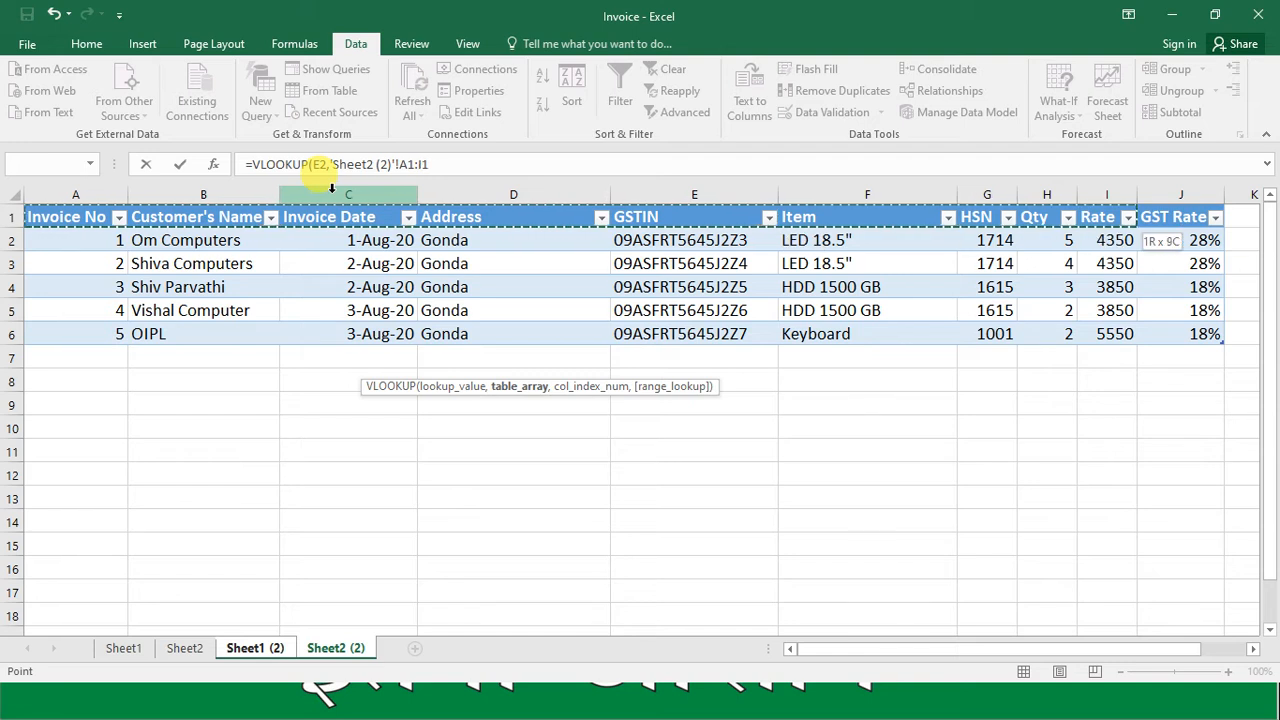
{"action": "key", "text": "shift+Down"}
{"action": "key", "text": "shift+Down"}
{"action": "key", "text": "shift+Down"}
{"action": "key", "text": "shift+Down"}
{"action": "key", "text": "shift+Down"}
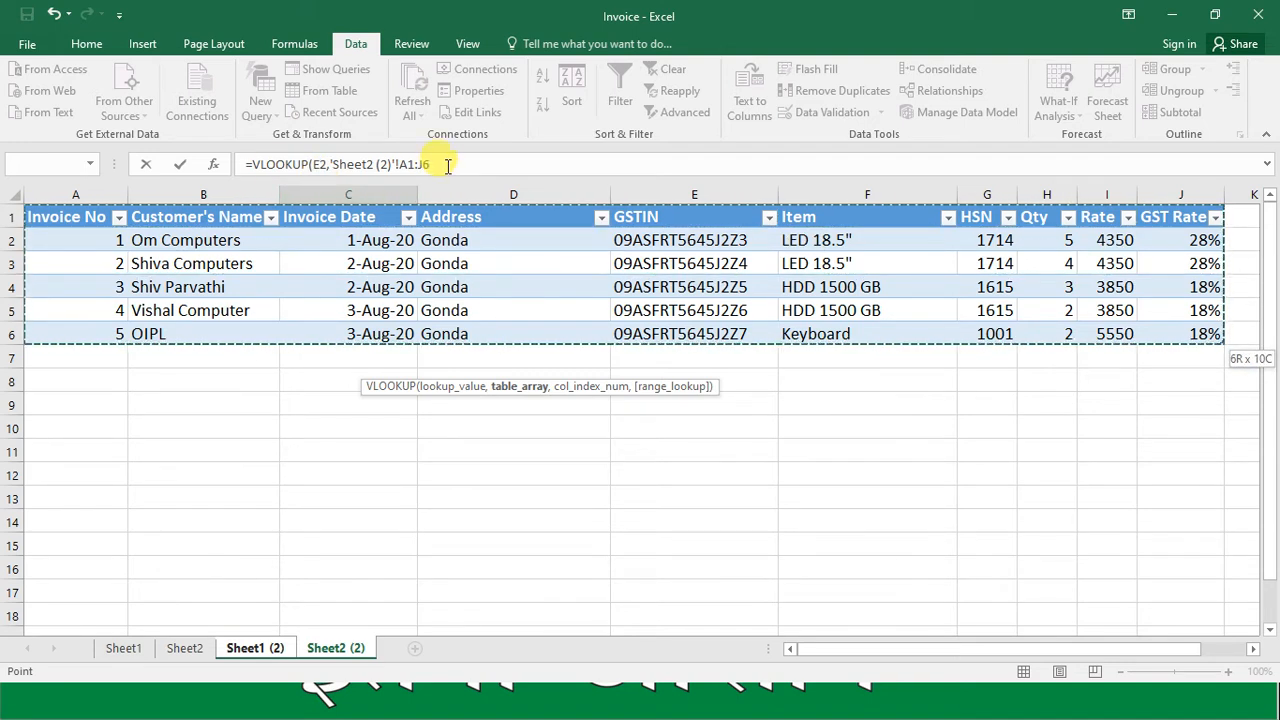
Complete the Customer's Name VLOOKUP with column index 2 and exact match 0
{"action": "left_click", "coordinate": [448, 166]}
{"action": "type", "text": ","}
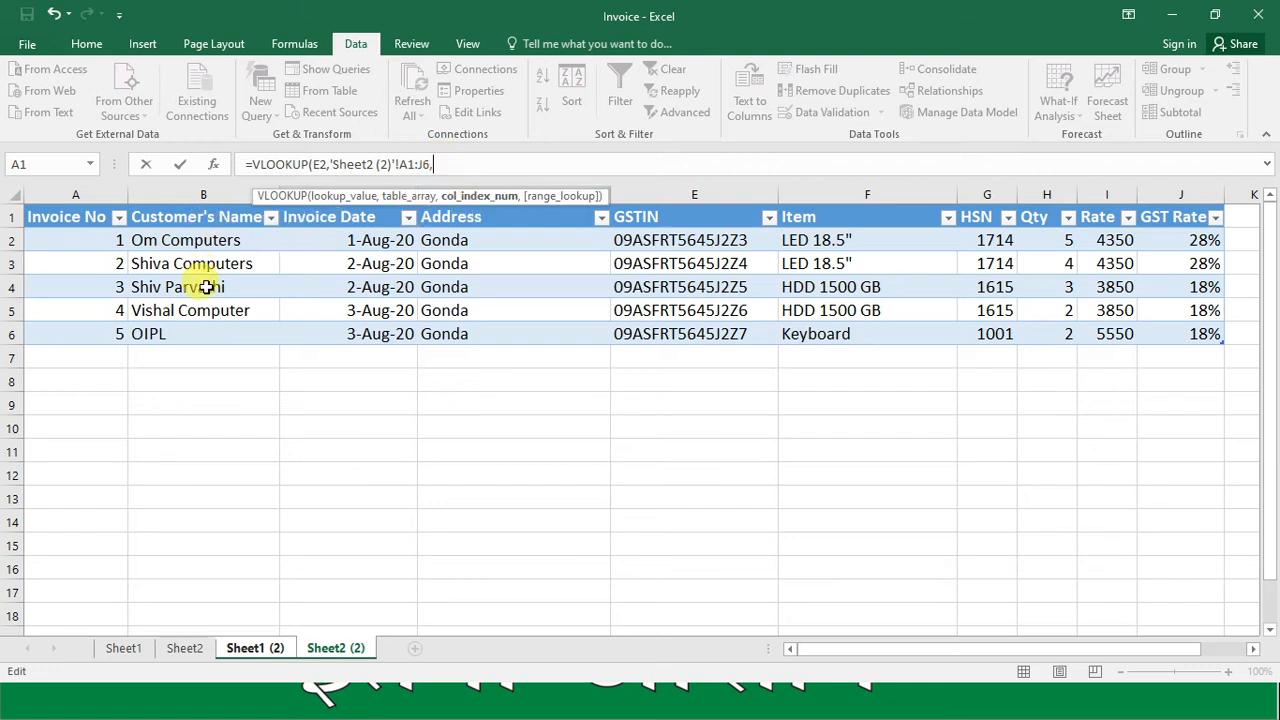
{"action": "type", "text": "2,"}
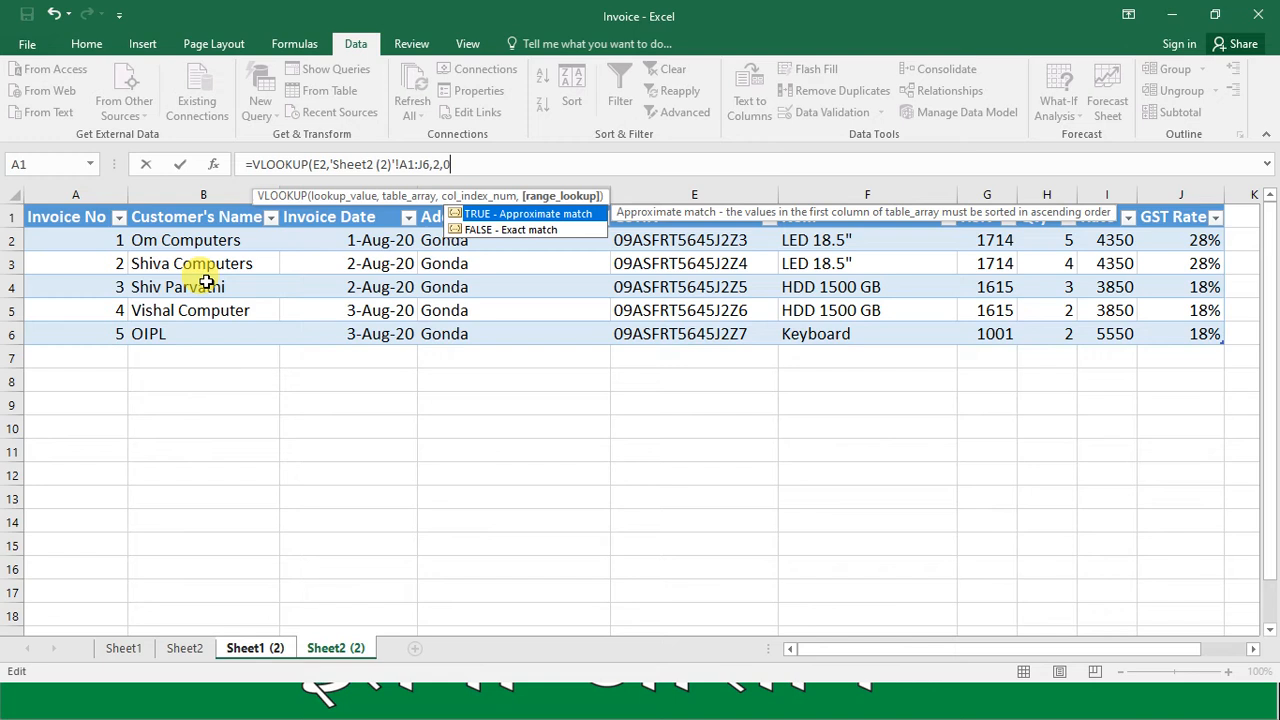
{"action": "type", "text": "0"}
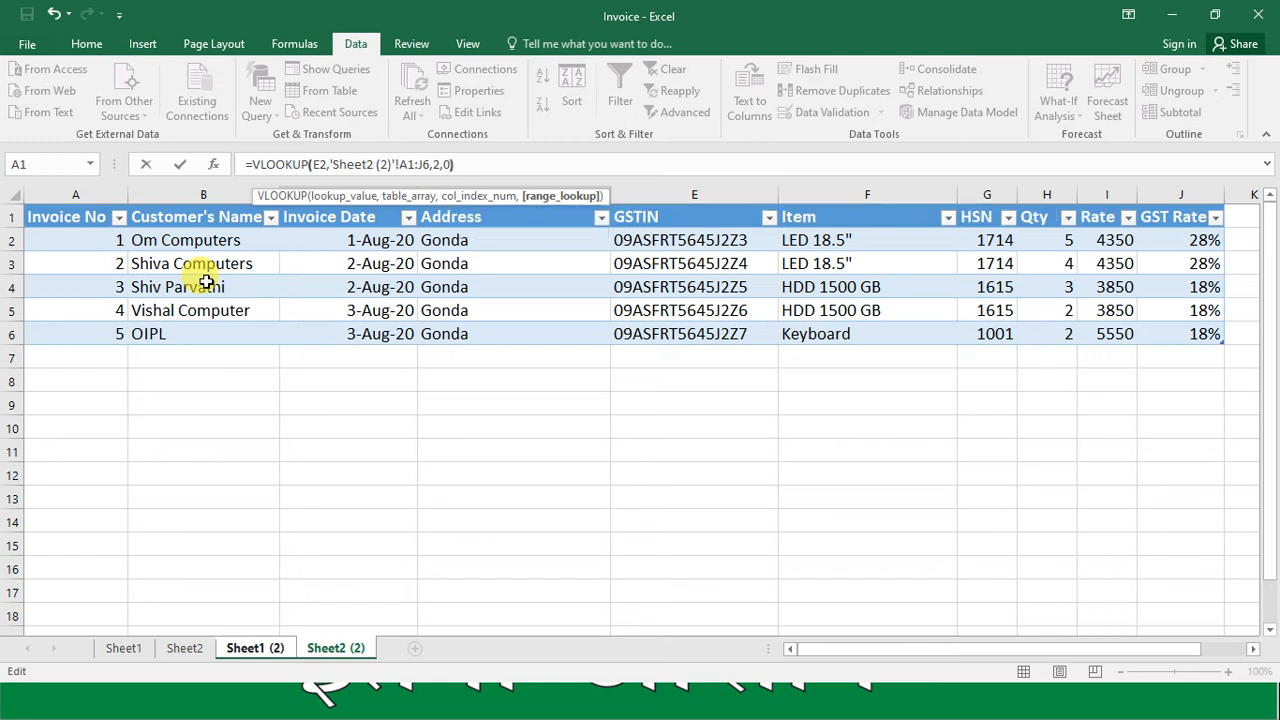
{"action": "type", "text": ")"}
{"action": "key", "text": "Return"}
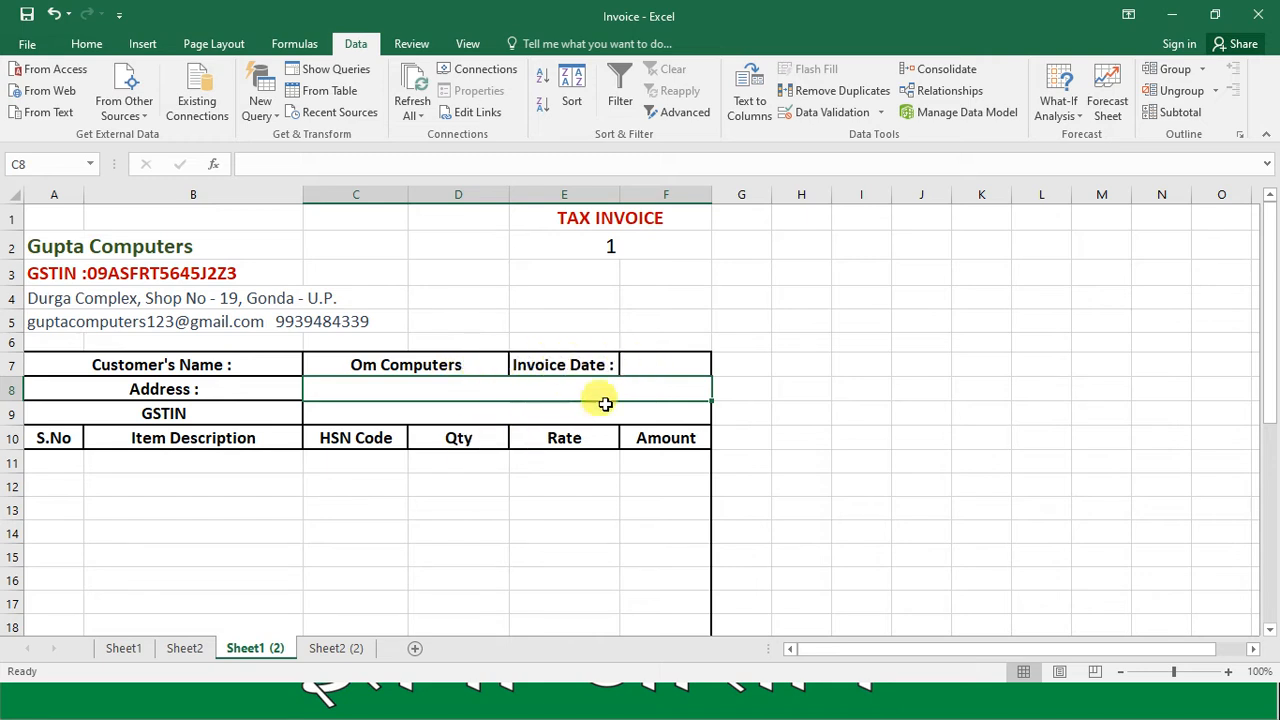
Start a VLOOKUP formula in the Invoice Date cell F7 with E2 as the lookup value
{"action": "left_click", "coordinate": [648, 367]}
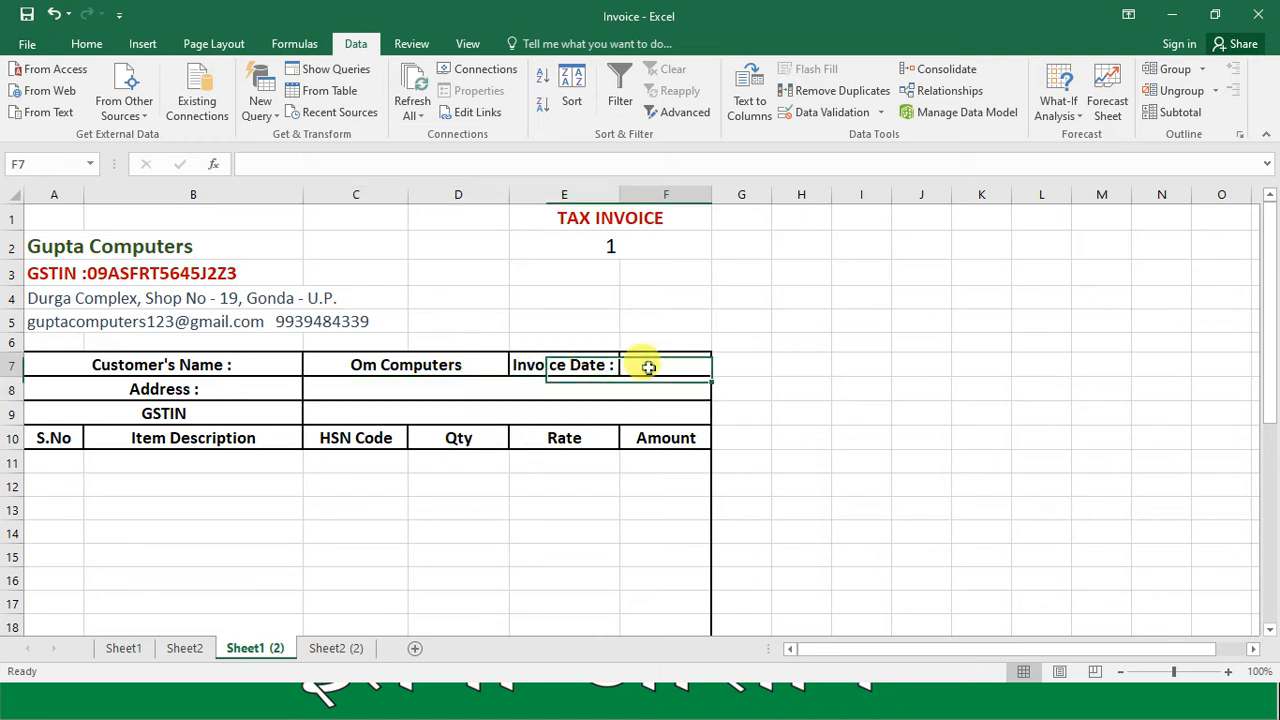
{"action": "type", "text": "=V"}
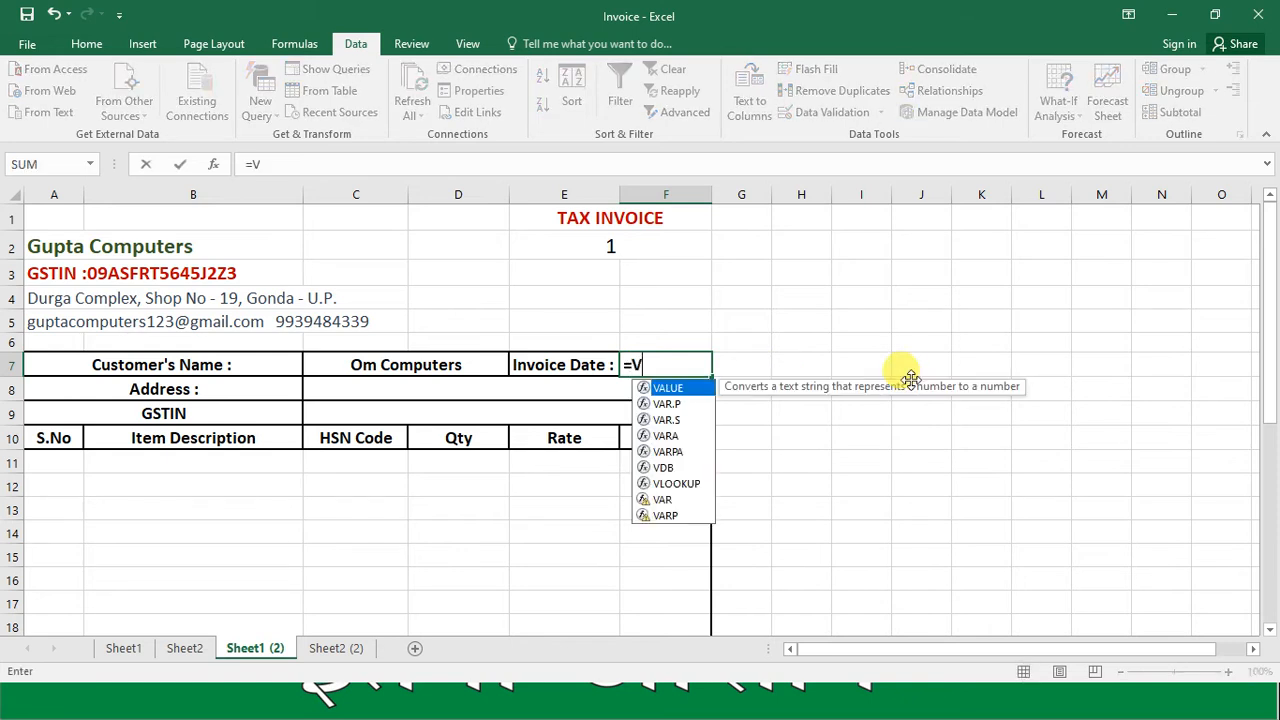
{"action": "type", "text": "L"}
{"action": "key", "text": "Tab"}
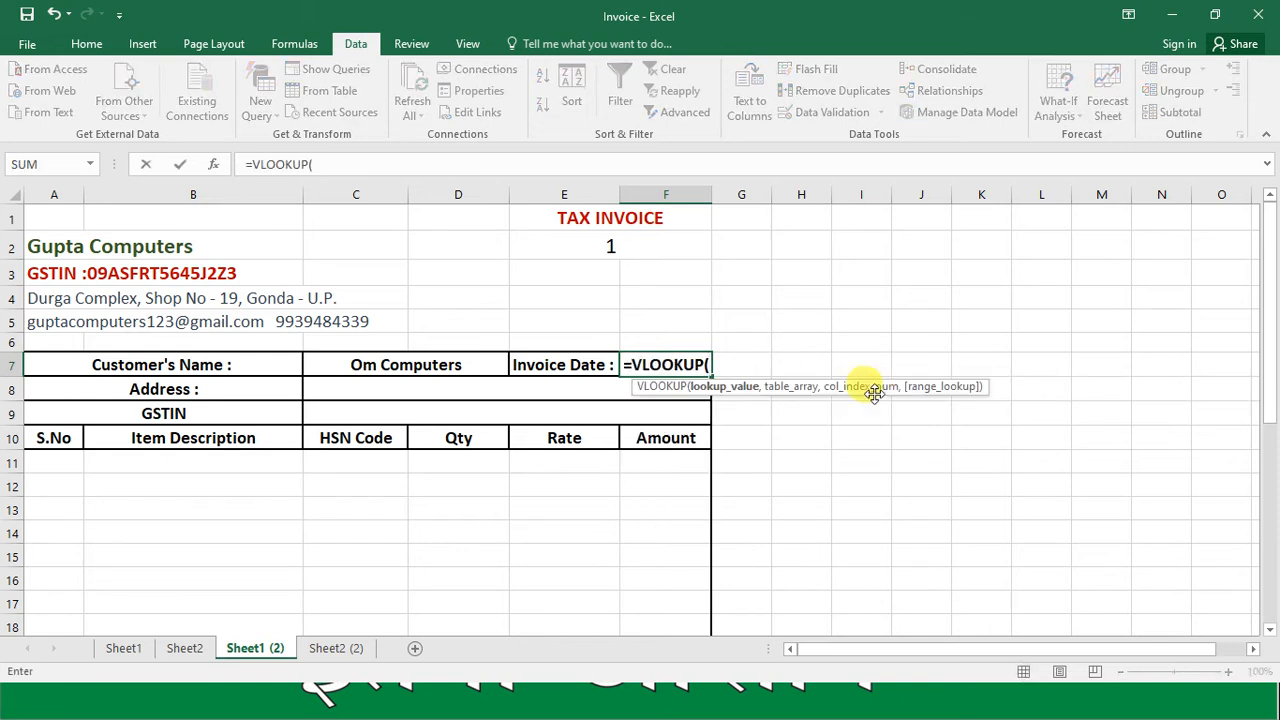
{"action": "left_click", "coordinate": [663, 249]}
{"action": "type", "text": ","}
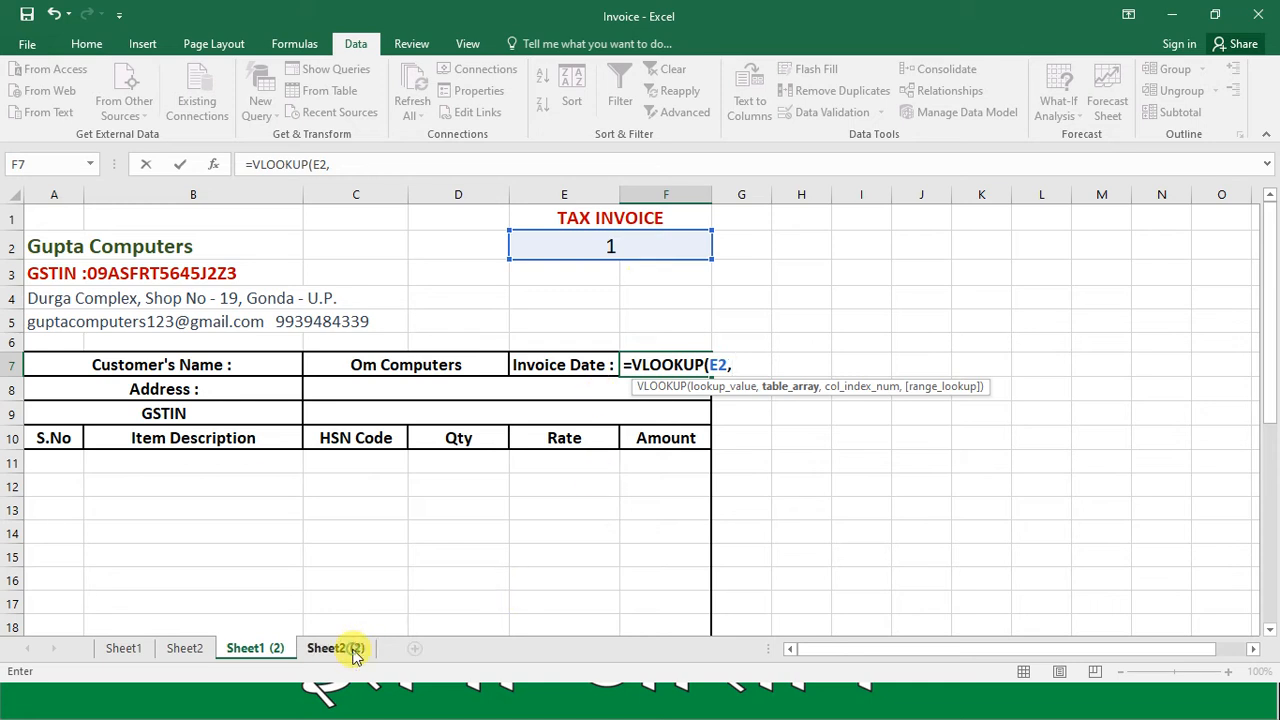
Use the whole invoice table on Sheet2 (2), headers included (A1:J6), as the table array of the Invoice Date lookup
{"action": "left_click", "coordinate": [350, 650]}
{"action": "left_click", "coordinate": [96, 215]}
{"action": "key", "text": "shift+Right"}
{"action": "key", "text": "shift+Right"}
{"action": "key", "text": "shift+Right"}
{"action": "key", "text": "shift+Right"}
{"action": "key", "text": "shift+Right"}
{"action": "key", "text": "shift+Right"}
{"action": "key", "text": "shift+Right"}
{"action": "key", "text": "shift+Right"}
{"action": "key", "text": "shift+Right"}
{"action": "key", "text": "shift+Down"}
{"action": "key", "text": "shift+Down"}
{"action": "key", "text": "shift+Down"}
{"action": "key", "text": "shift+Down"}
{"action": "key", "text": "shift+Down"}
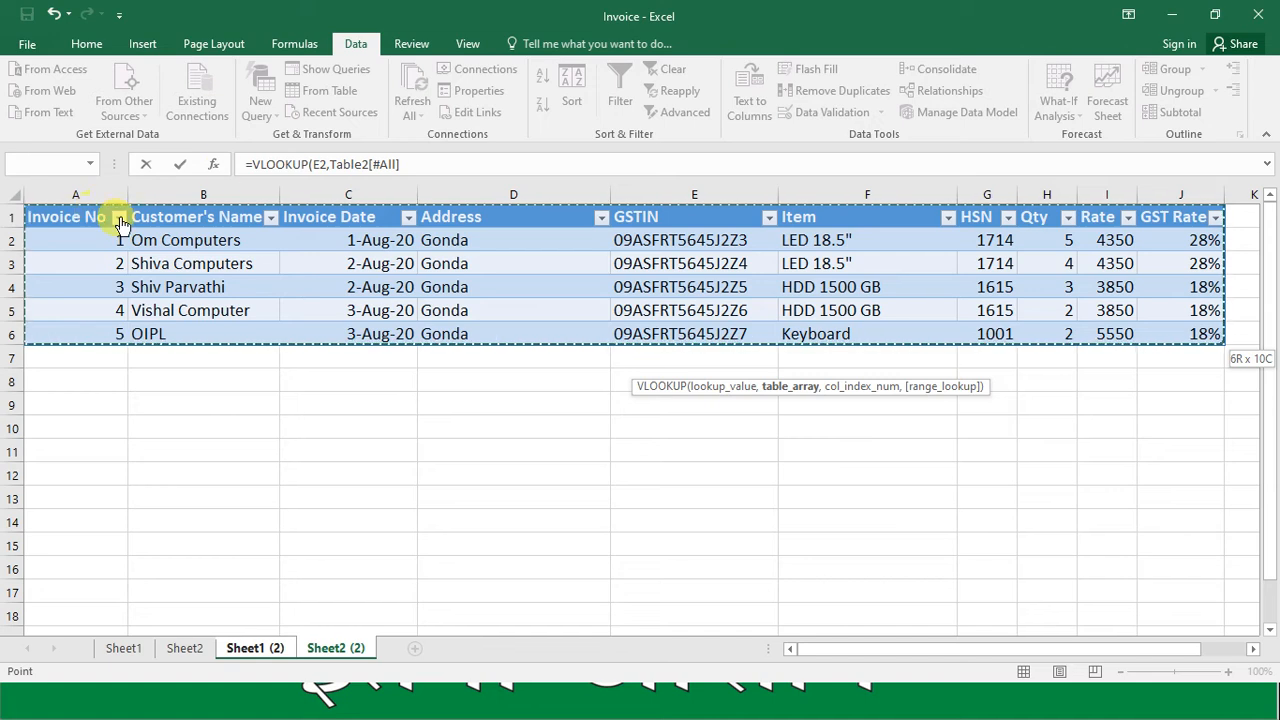
Complete the Invoice Date VLOOKUP with column index 3 and exact match 0
{"action": "left_click", "coordinate": [418, 166]}
{"action": "type", "text": ","}
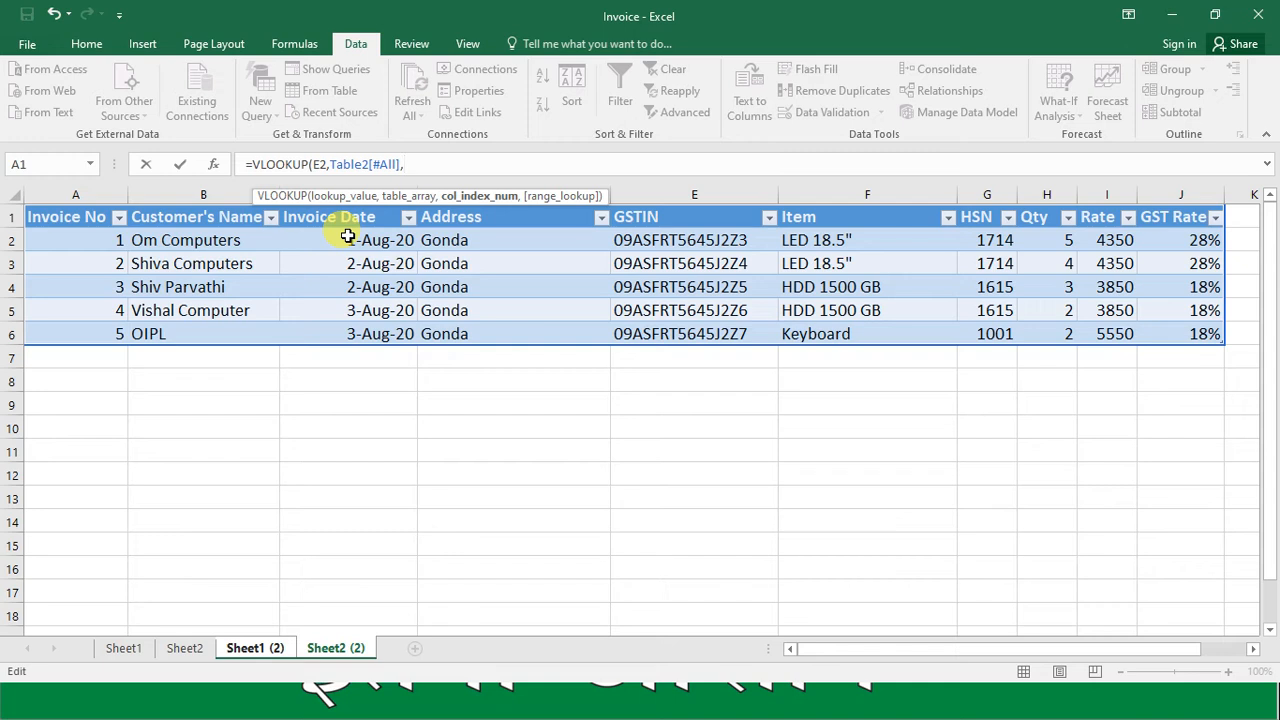
{"action": "type", "text": "3,"}
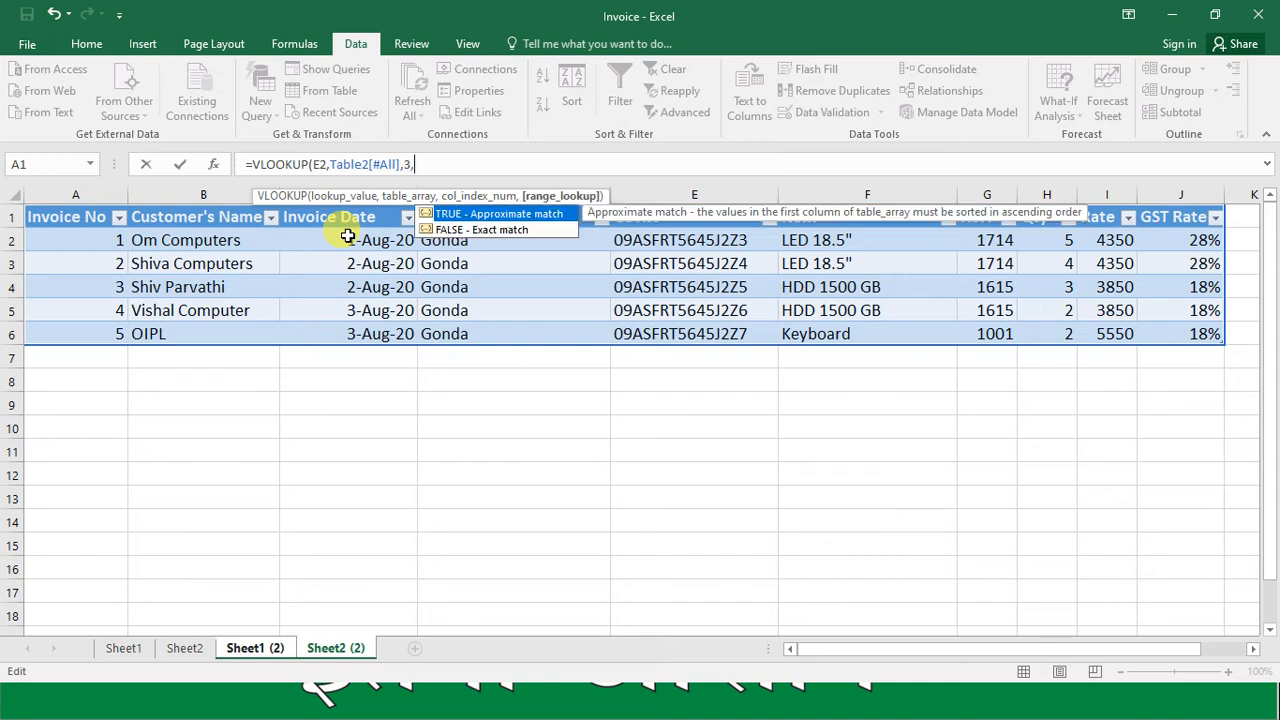
{"action": "type", "text": "0)"}
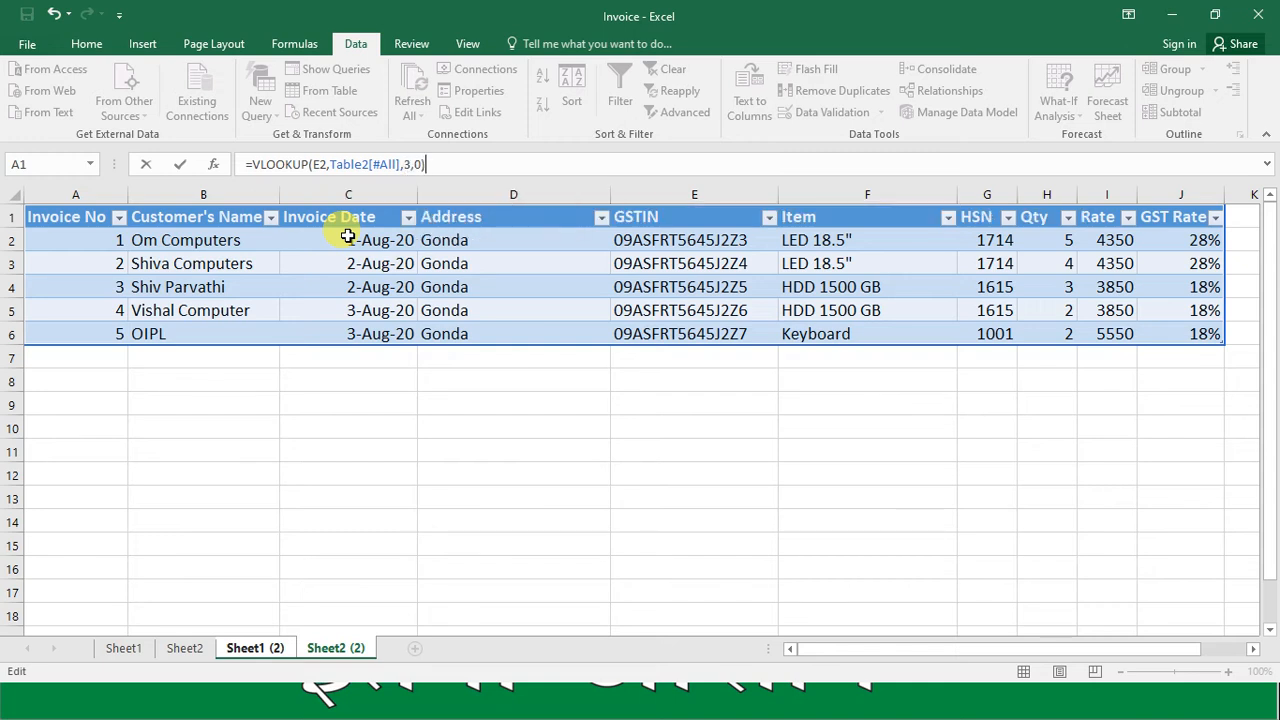
{"action": "key", "text": "Return"}
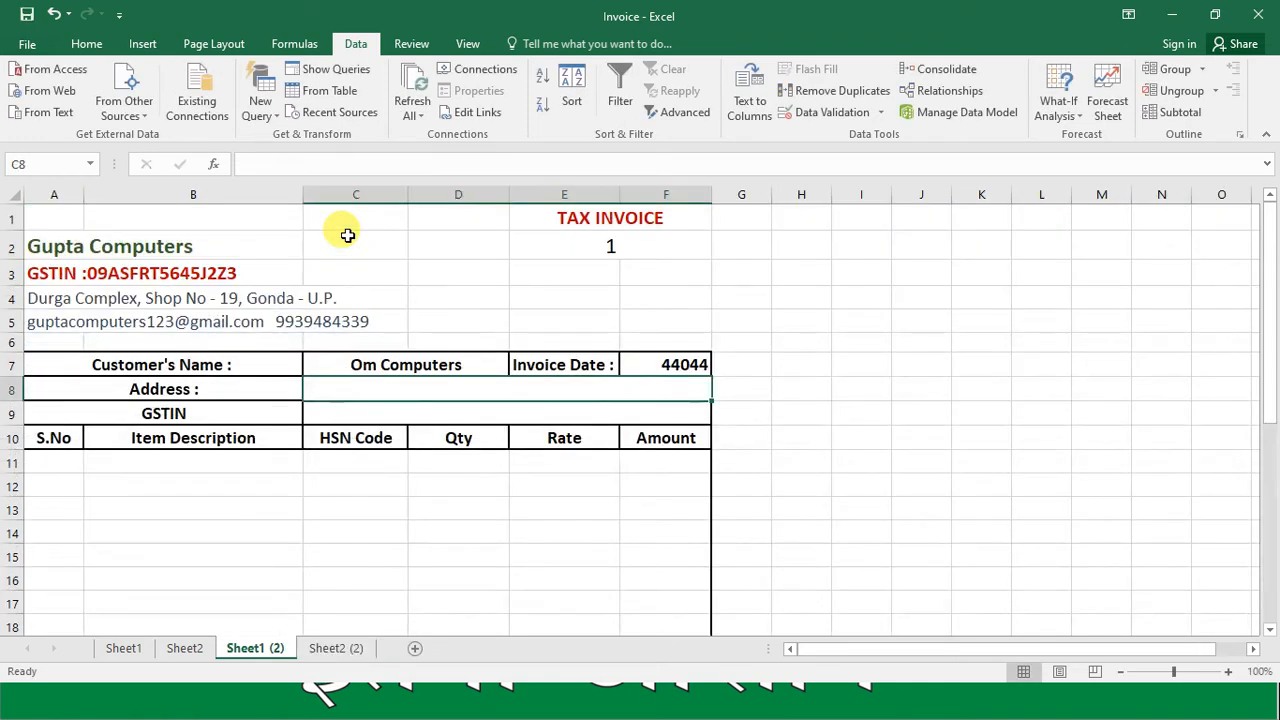
Format the Invoice Date cell F7 as a Date of type *3/14/2012
{"action": "left_click", "coordinate": [677, 368]}
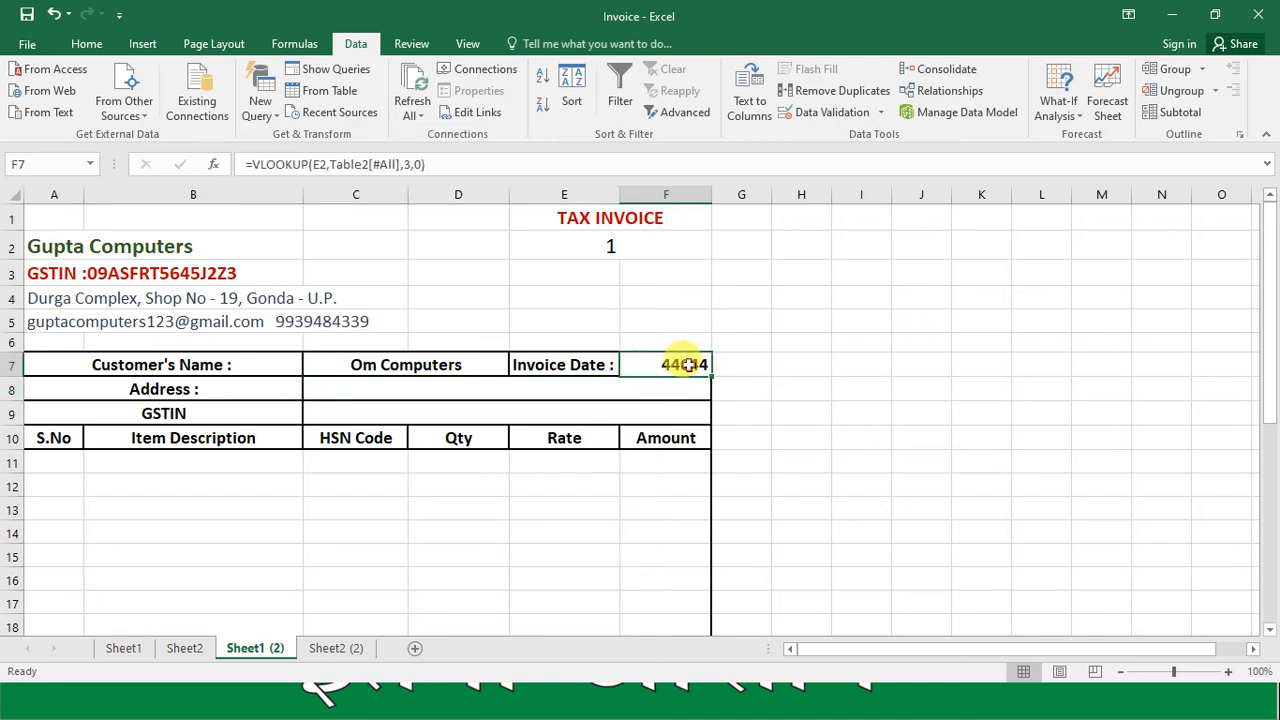
{"action": "right_click", "coordinate": [689, 365]}
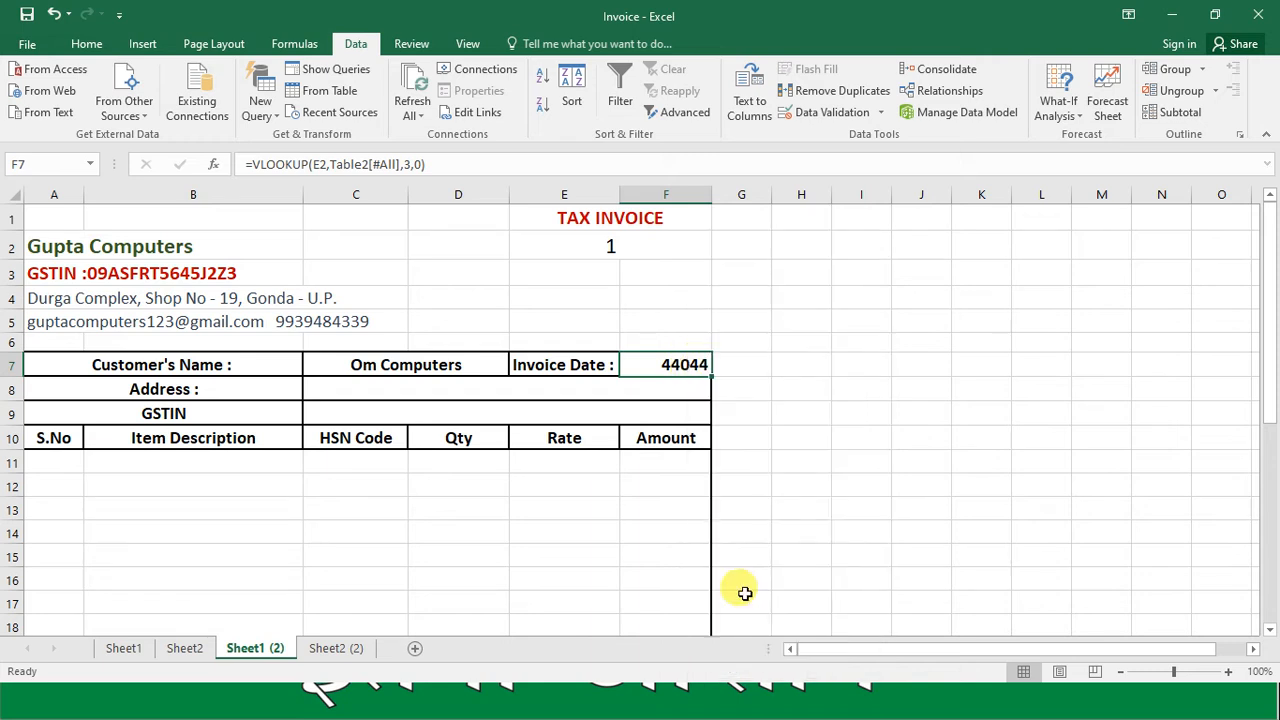
{"action": "key", "text": "ctrl+1"}
{"action": "left_click", "coordinate": [560, 376]}
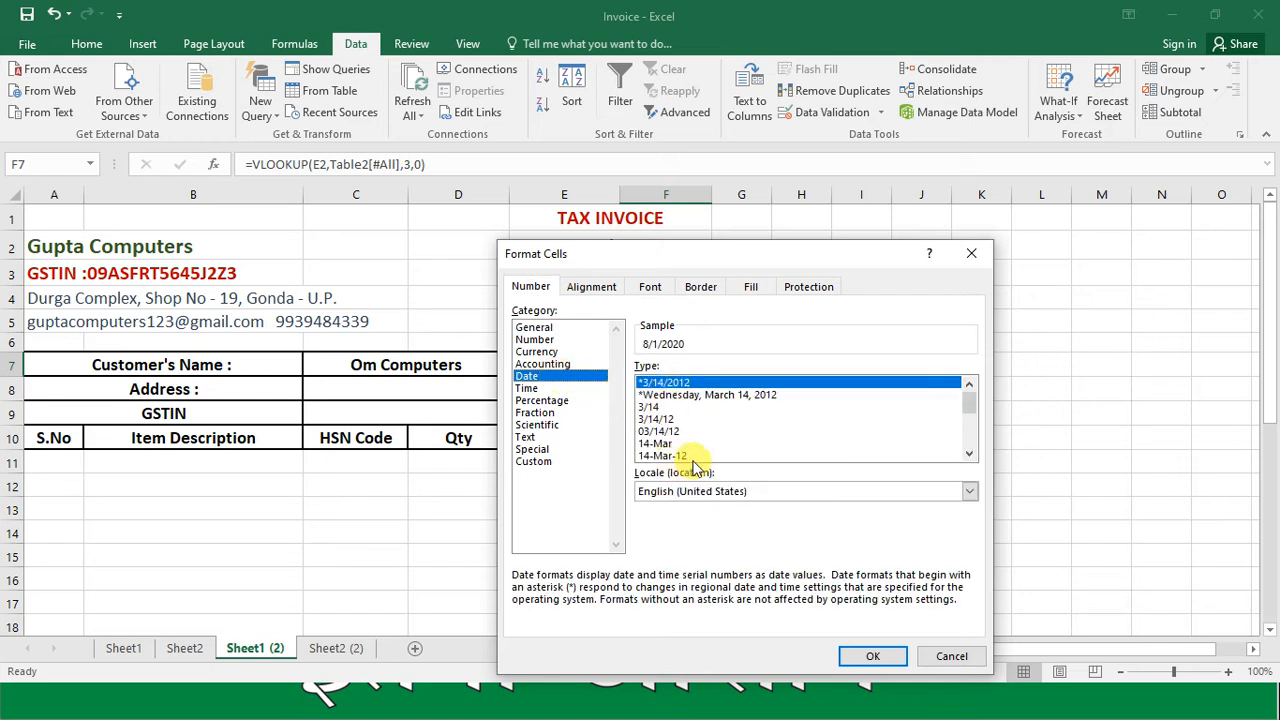
{"action": "left_click", "coordinate": [860, 658]}
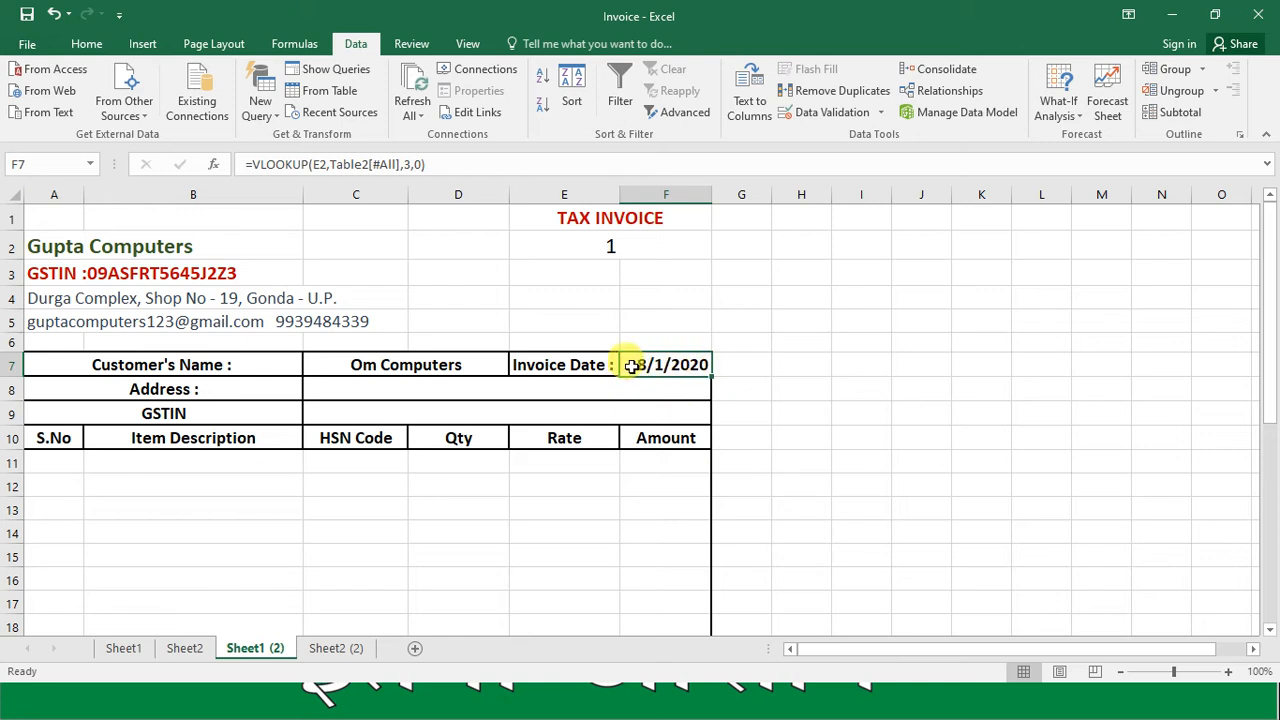
Start a VLOOKUP formula in the Address cell C8 with E2 as the lookup value
{"action": "left_click", "coordinate": [554, 391]}
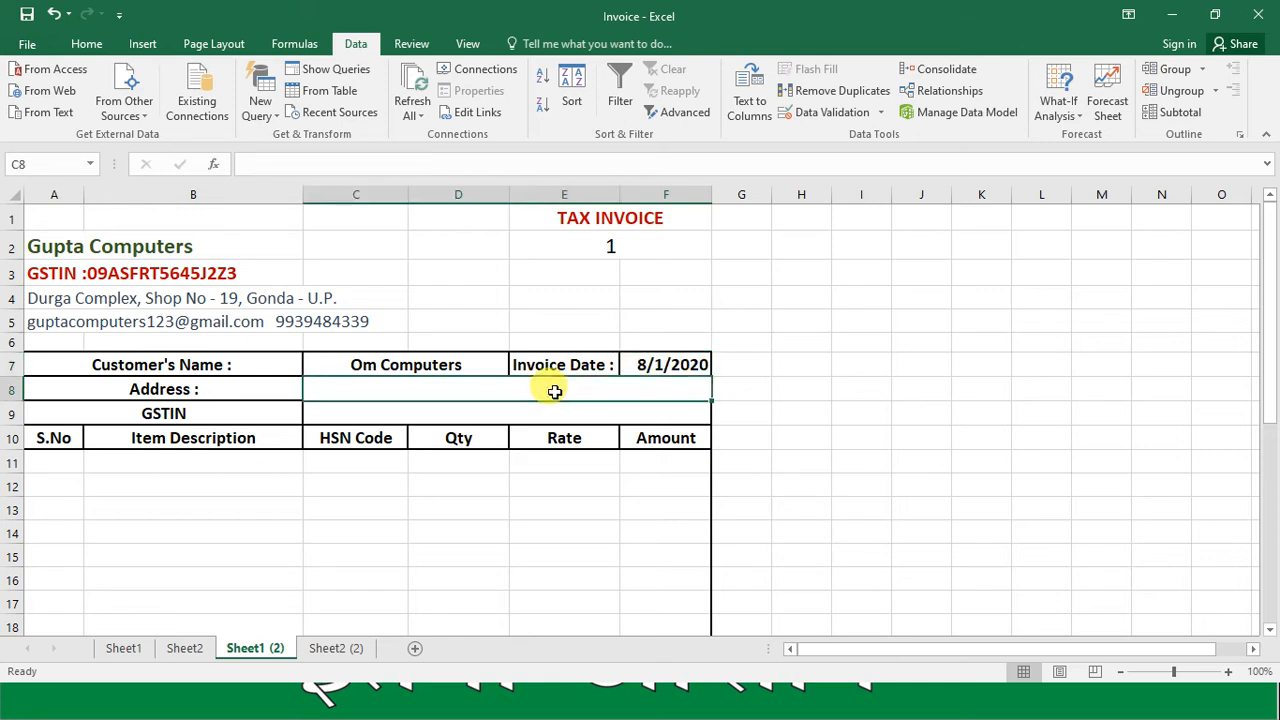
{"action": "type", "text": "=VLOOKUP("}
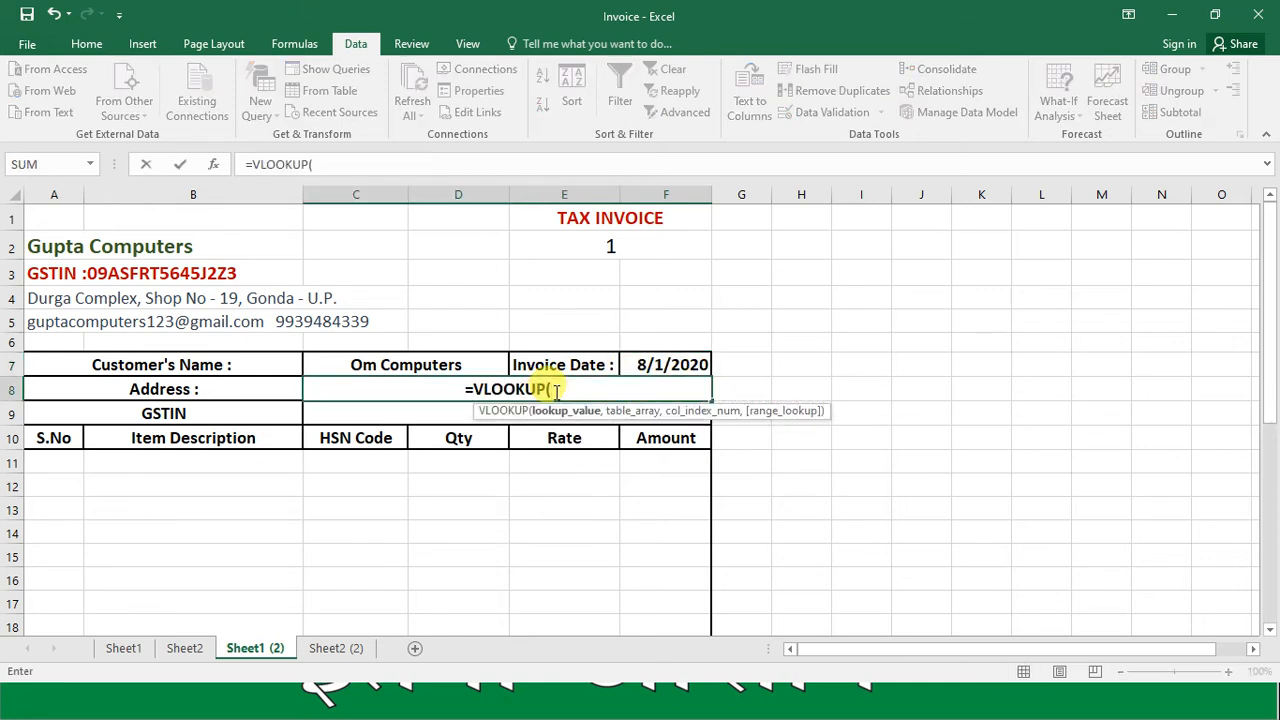
{"action": "left_click", "coordinate": [637, 241]}
{"action": "type", "text": ","}
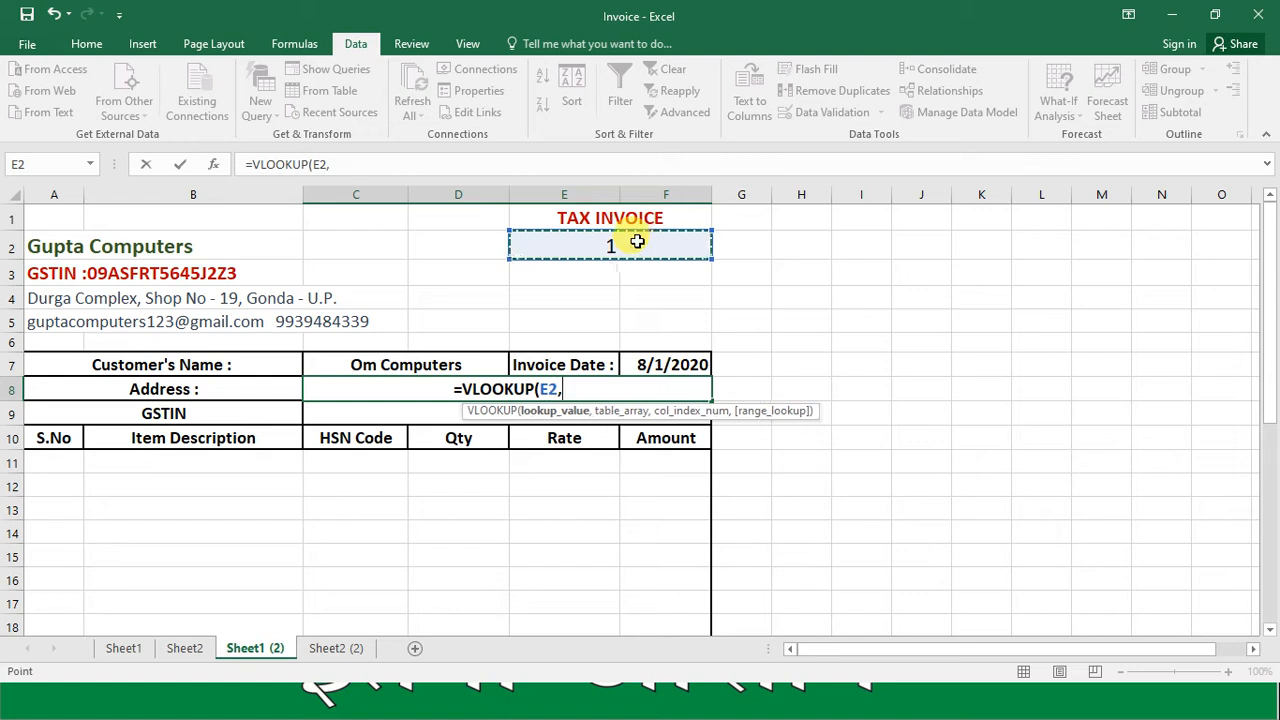
Use range A1:J6 on Sheet2 (2) as the table array of the Address lookup
{"action": "left_click", "coordinate": [328, 648]}
{"action": "key", "text": "shift+Right"}
{"action": "key", "text": "shift+Right"}
{"action": "key", "text": "shift+Right"}
{"action": "key", "text": "shift+Right"}
{"action": "key", "text": "shift+Right"}
{"action": "key", "text": "shift+Right"}
{"action": "key", "text": "shift+Right"}
{"action": "key", "text": "shift+Right"}
{"action": "key", "text": "shift+Right"}
{"action": "key", "text": "shift+Down"}
{"action": "key", "text": "shift+Down"}
{"action": "key", "text": "shift+Down"}
{"action": "key", "text": "shift+Down"}
{"action": "key", "text": "shift+Down"}
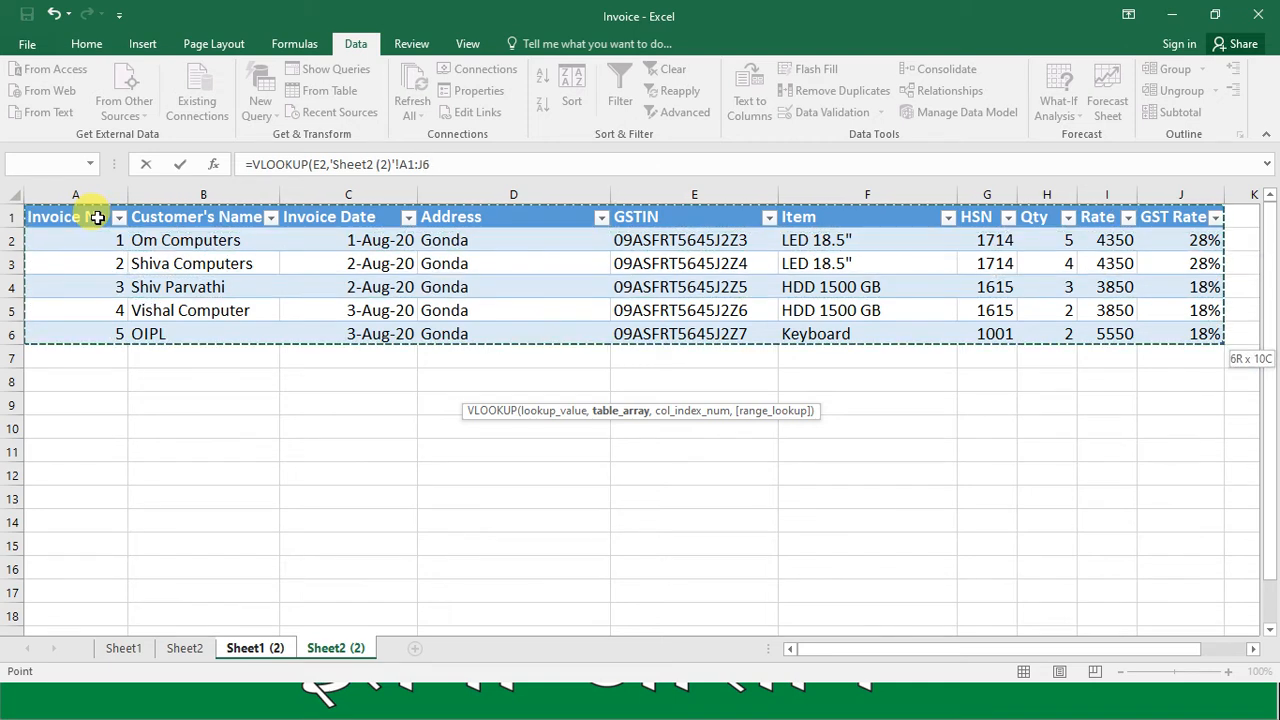
Complete the Address VLOOKUP with column index 4 and exact match 0
{"action": "left_click", "coordinate": [443, 162]}
{"action": "type", "text": ","}
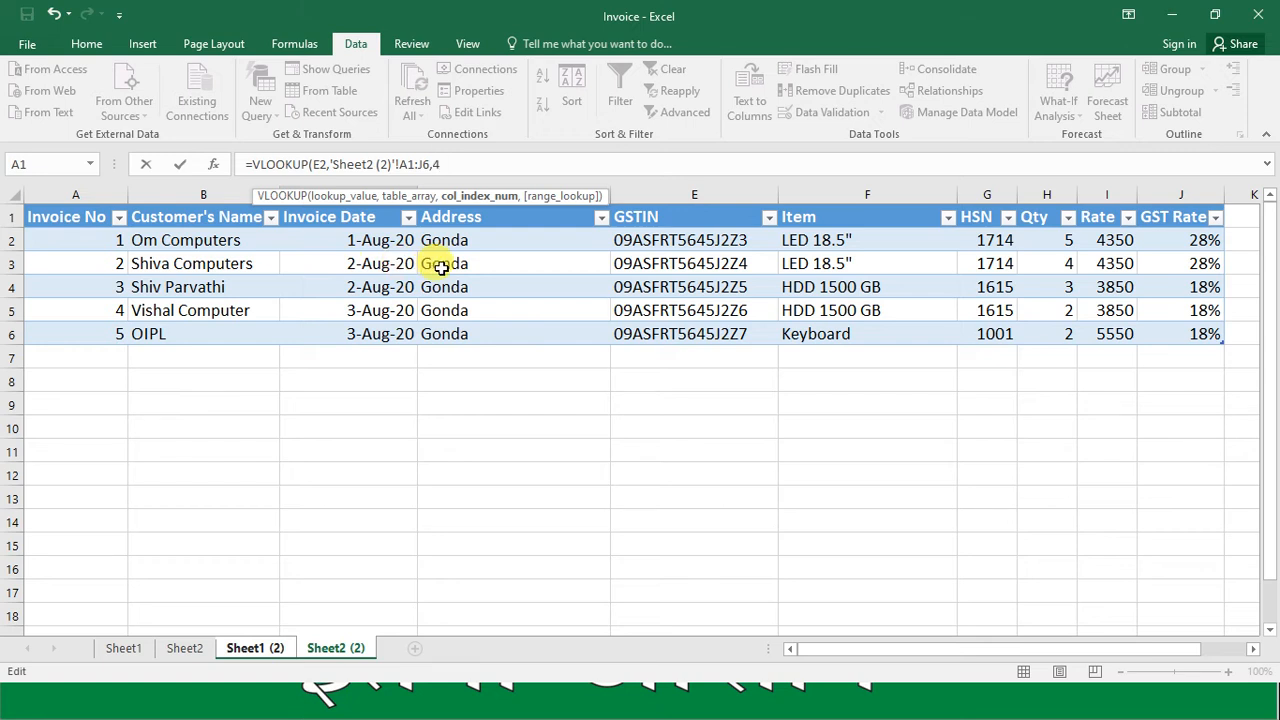
{"action": "type", "text": "4"}
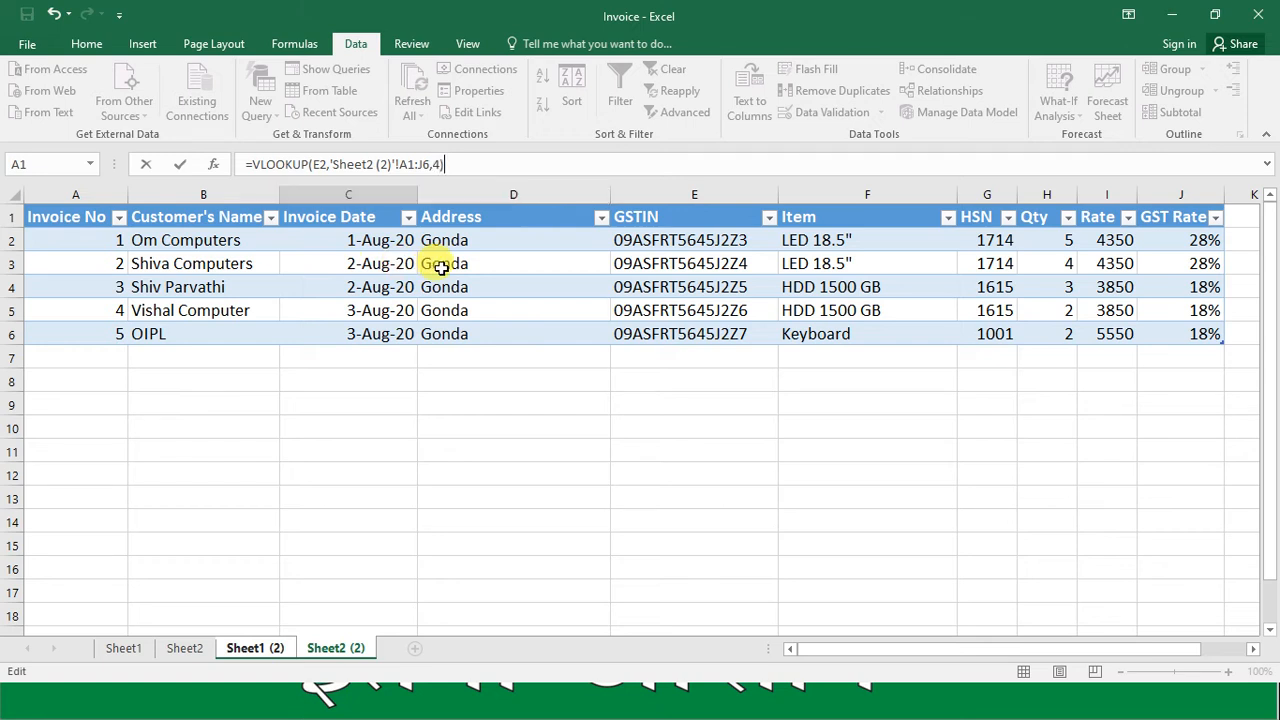
{"action": "type", "text": ",0"}
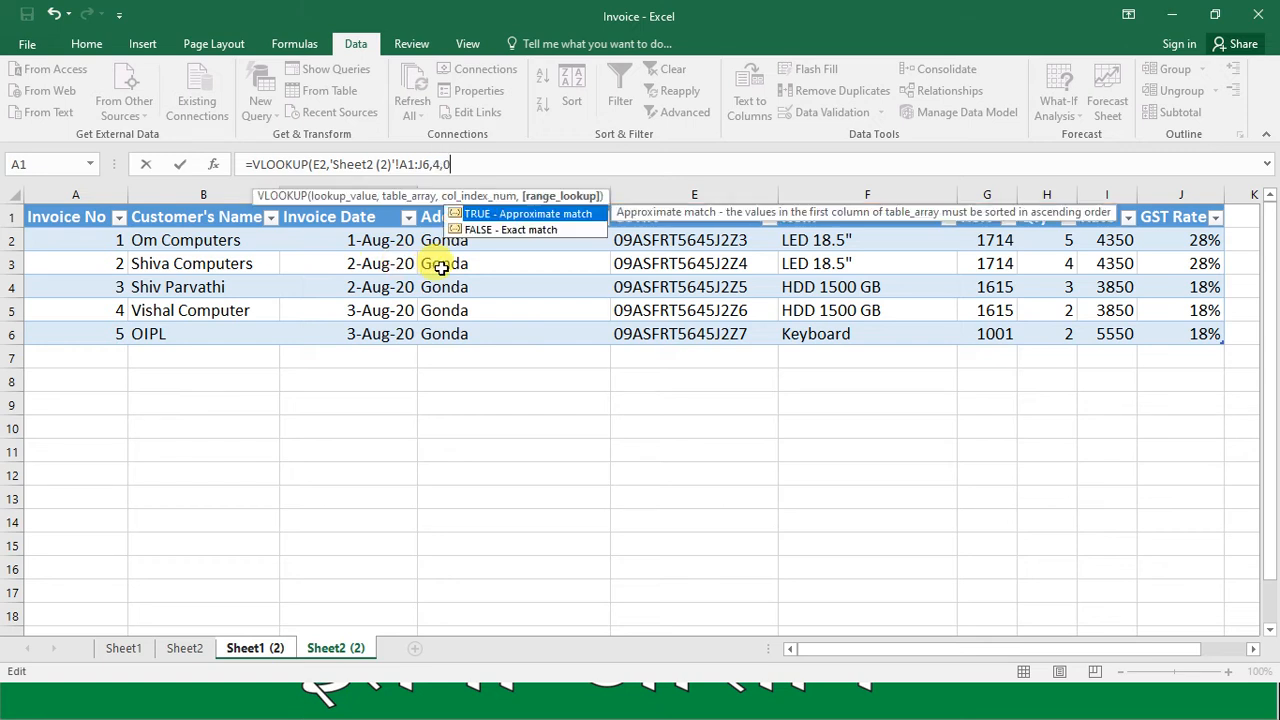
{"action": "type", "text": ")"}
{"action": "key", "text": "Return"}
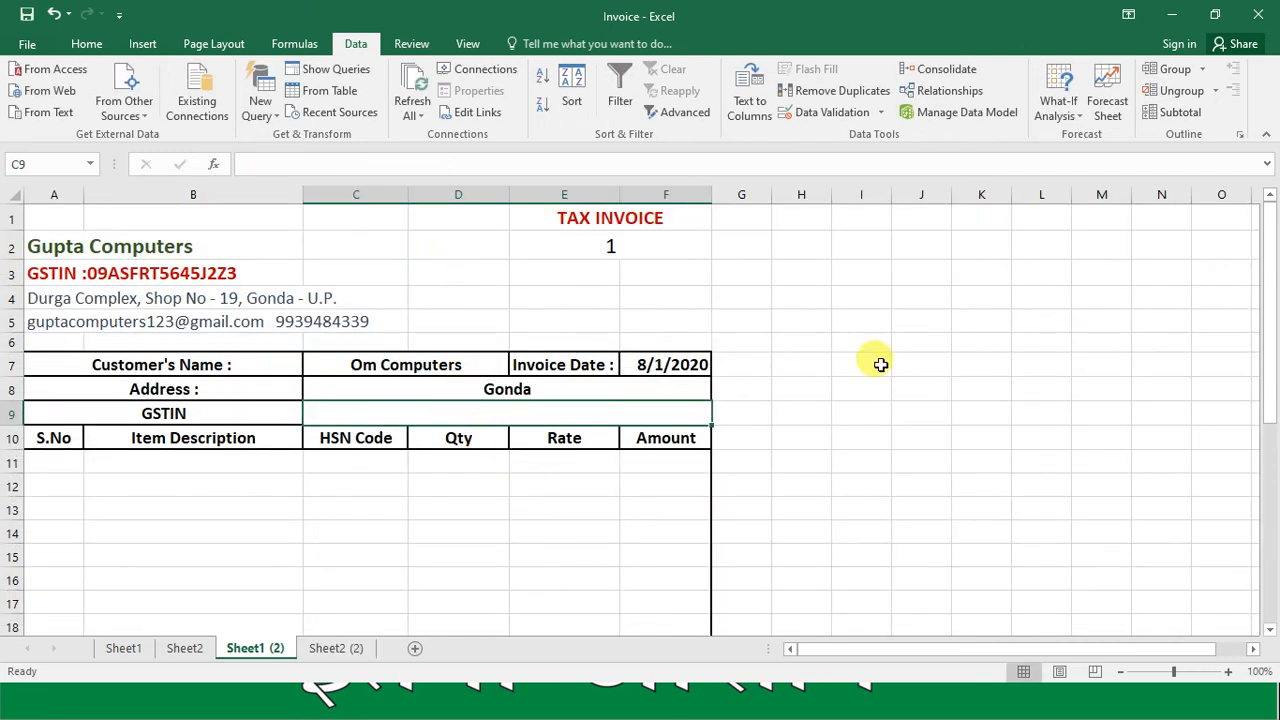
Start a VLOOKUP in the GSTIN cell C9 with lookup value E2 and table array A1:J6 on Sheet2 (2)
{"action": "type", "text": "=VLO"}
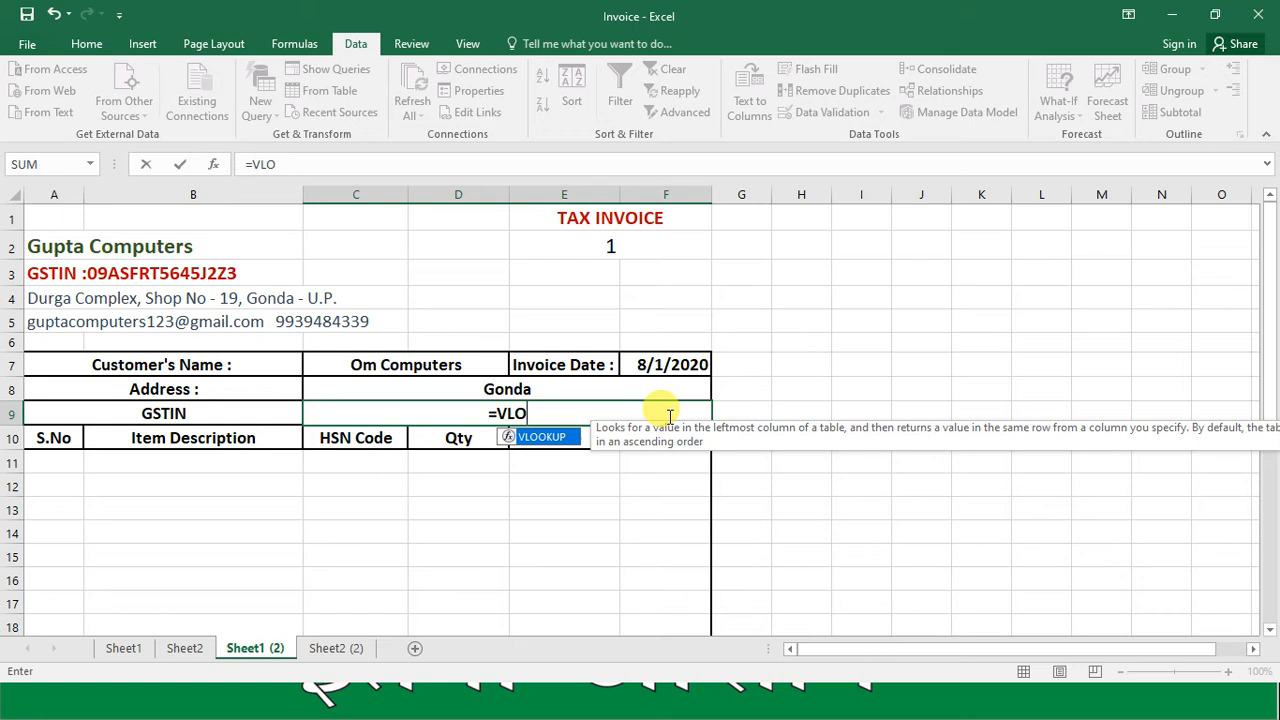
{"action": "key", "text": "Tab"}
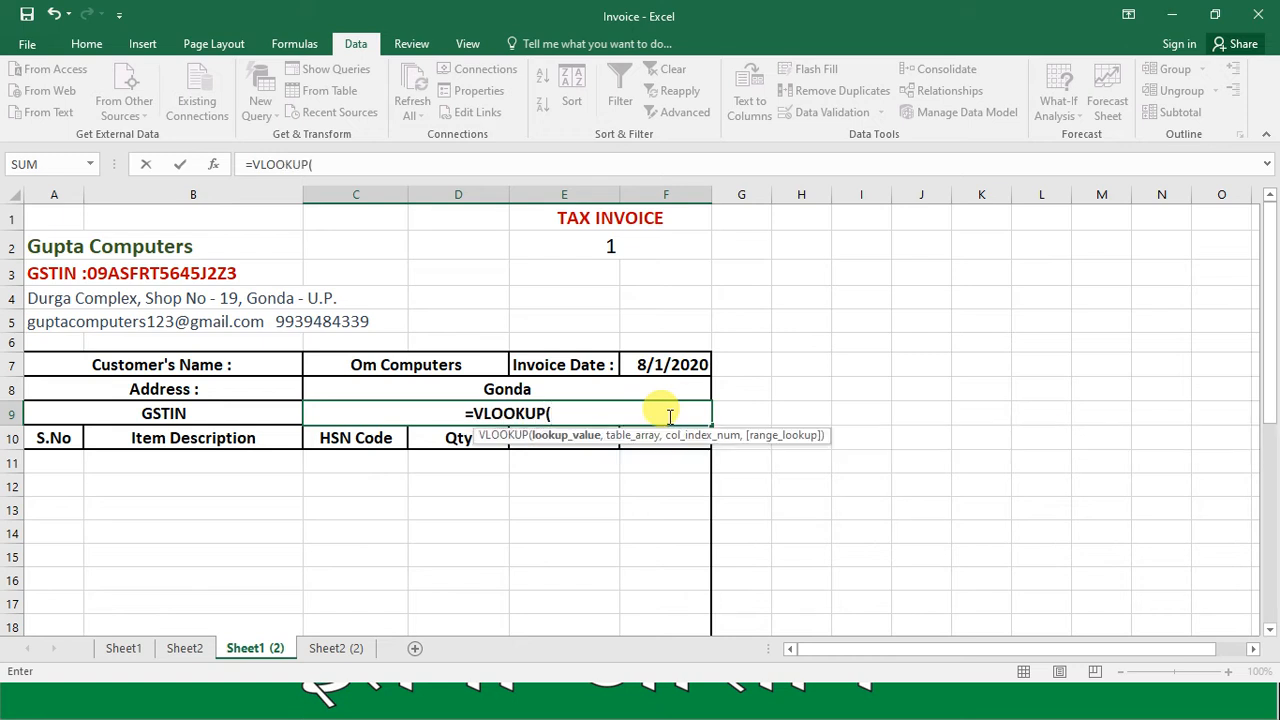
{"action": "left_click", "coordinate": [645, 254]}
{"action": "type", "text": ","}
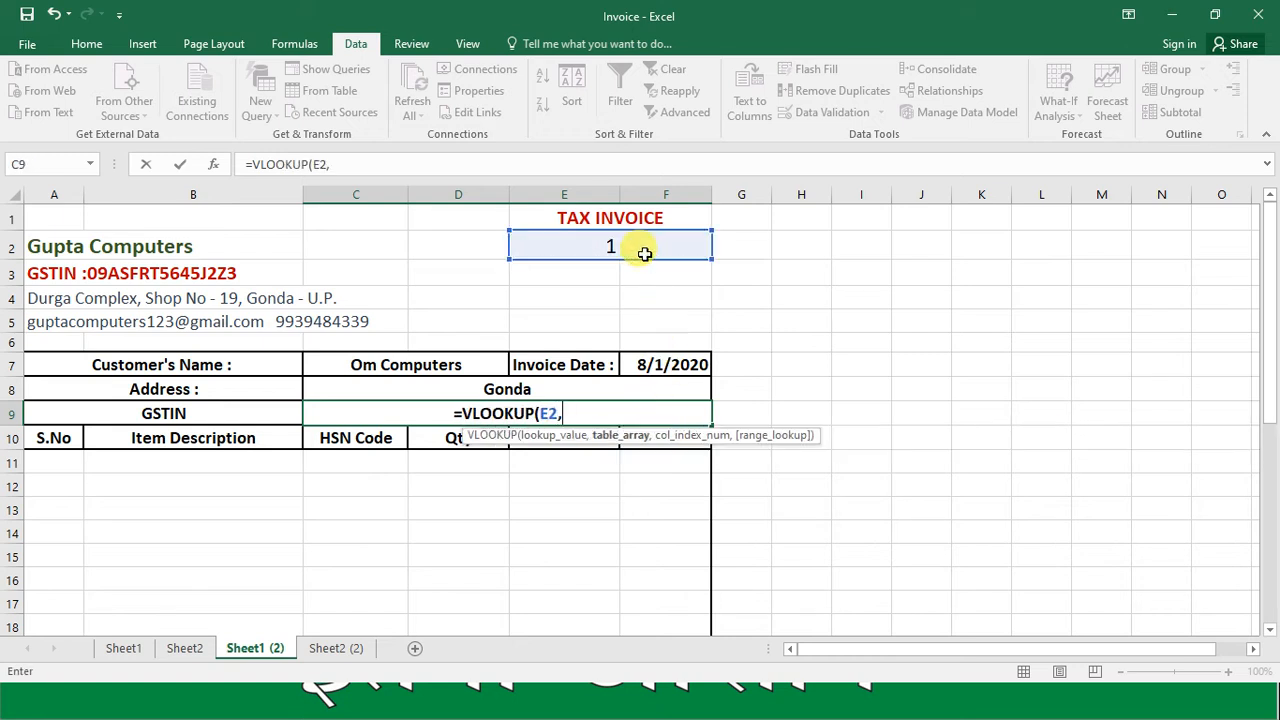
{"action": "left_click", "coordinate": [338, 648]}
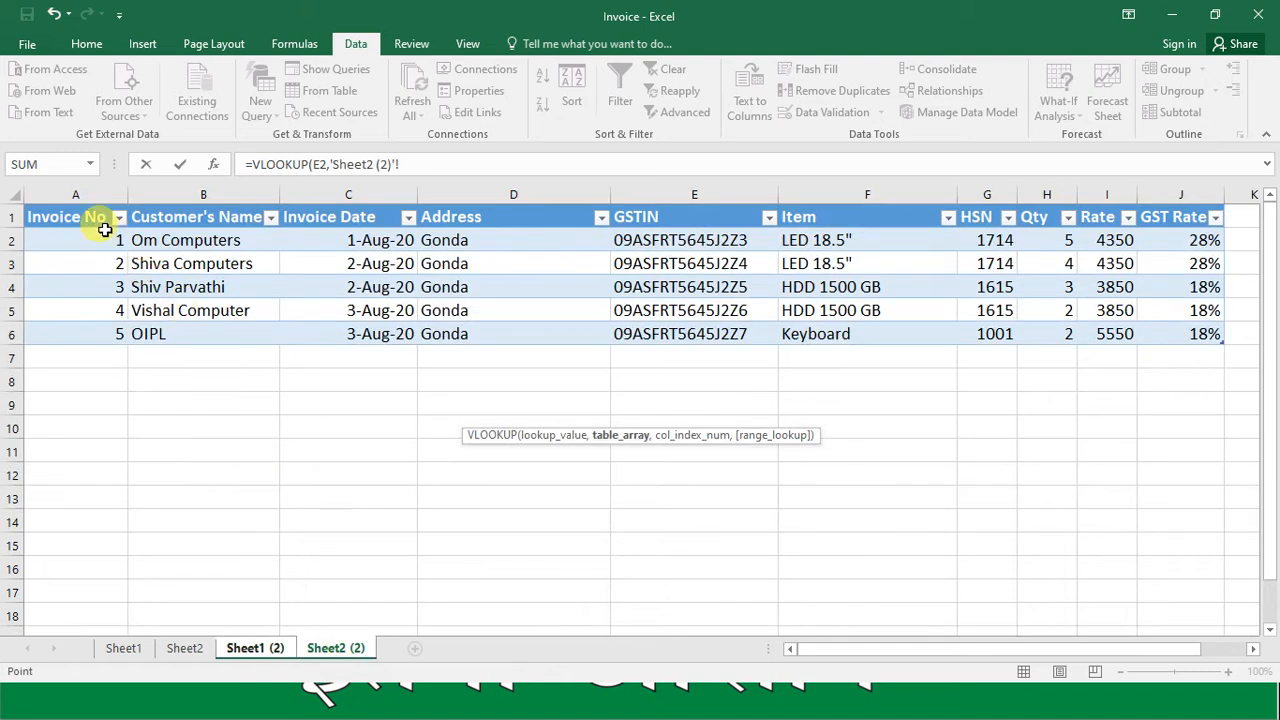
{"action": "left_click_drag", "start_coordinate": [94, 224], "coordinate": [1215, 338]}
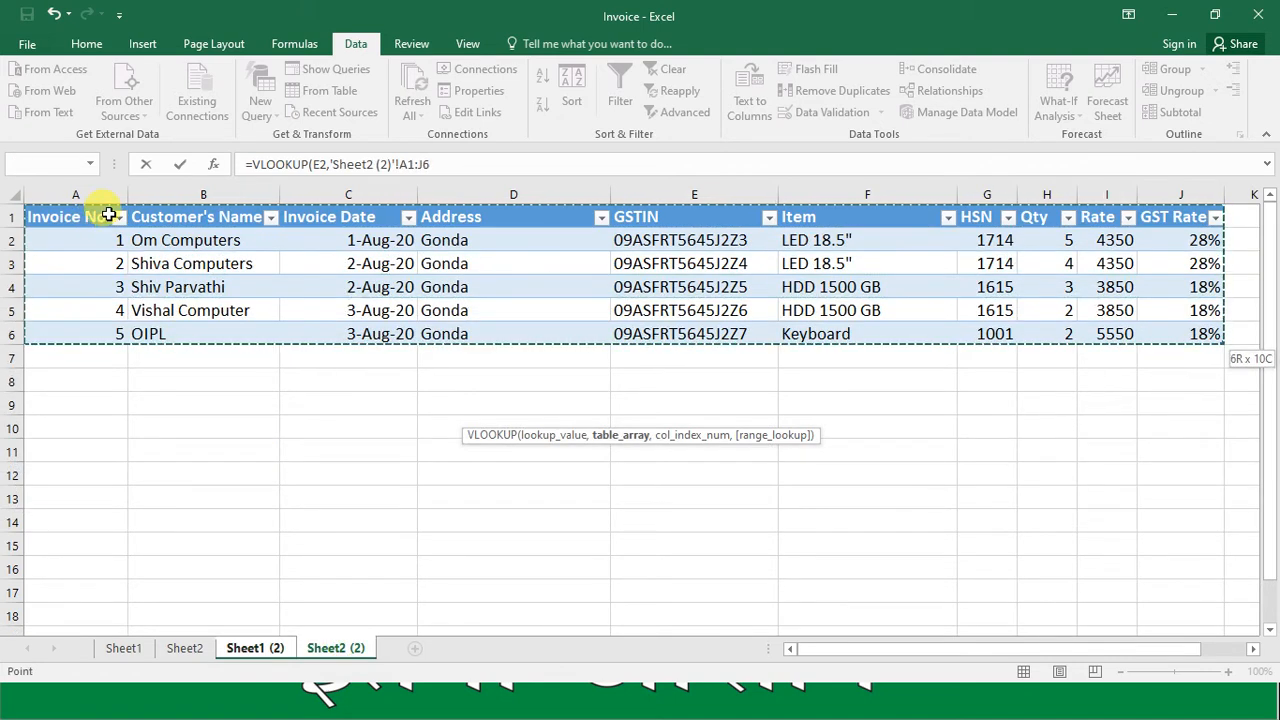
Complete the GSTIN VLOOKUP with column index 5 and exact match 0
{"action": "left_click", "coordinate": [447, 164]}
{"action": "type", "text": ","}
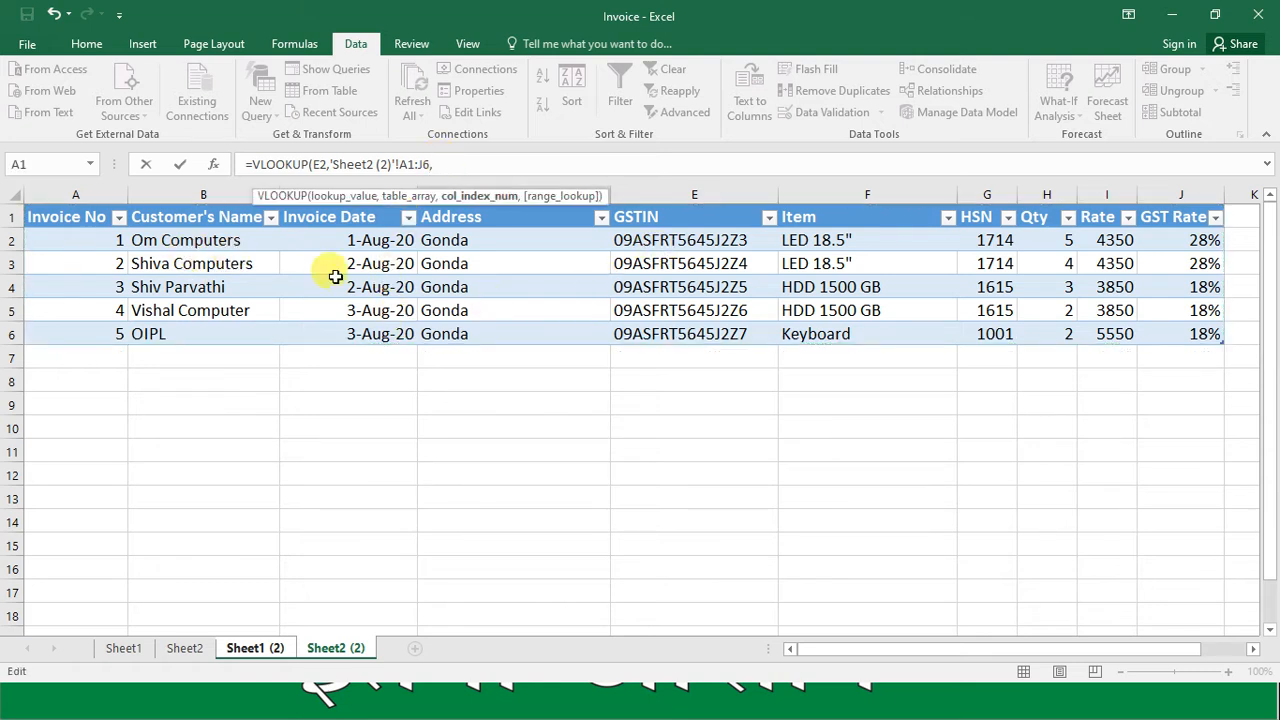
{"action": "type", "text": "5,0"}
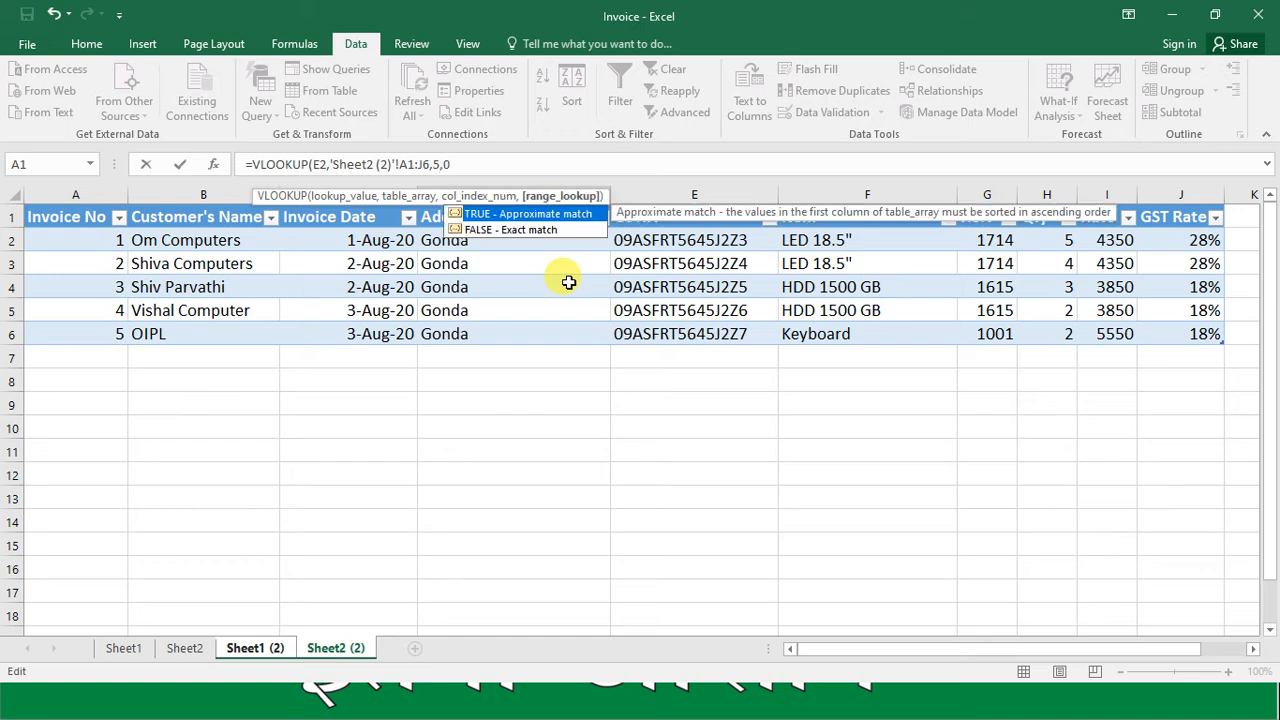
{"action": "type", "text": ")"}
{"action": "key", "text": "Return"}
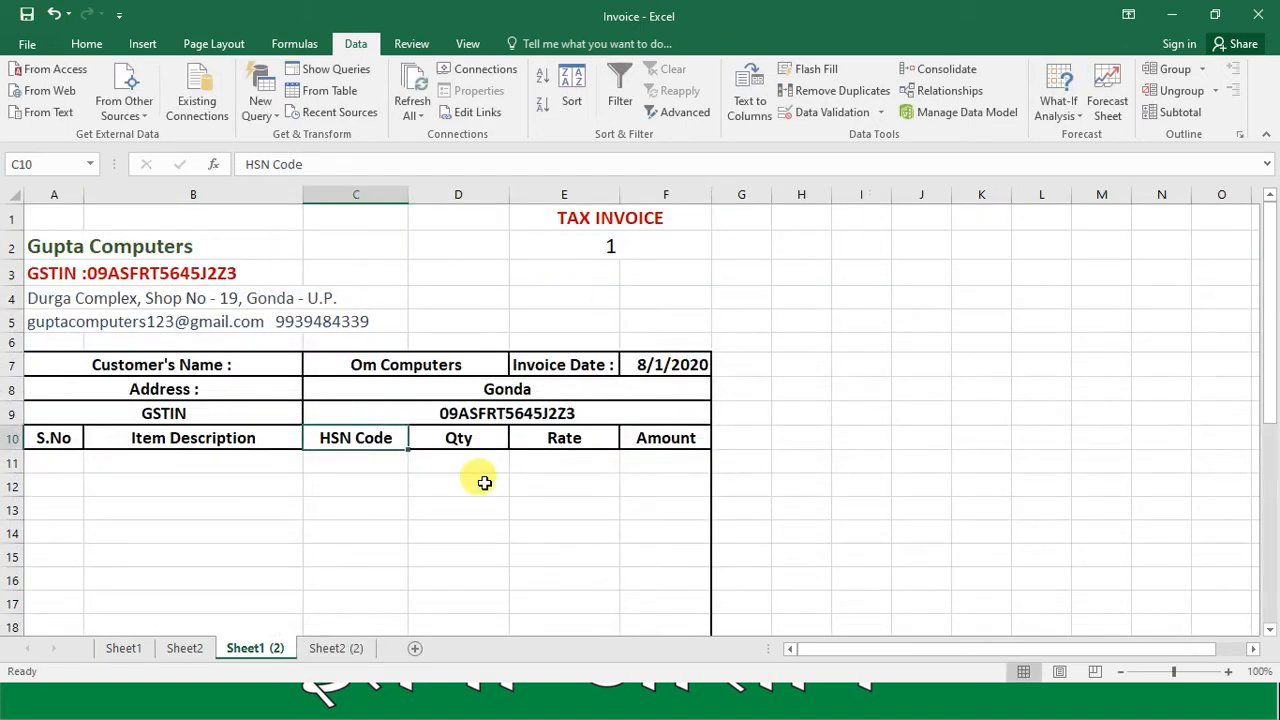
Enter serial number 1 in cell A11, the first row under S.No
{"action": "left_click", "coordinate": [283, 490]}
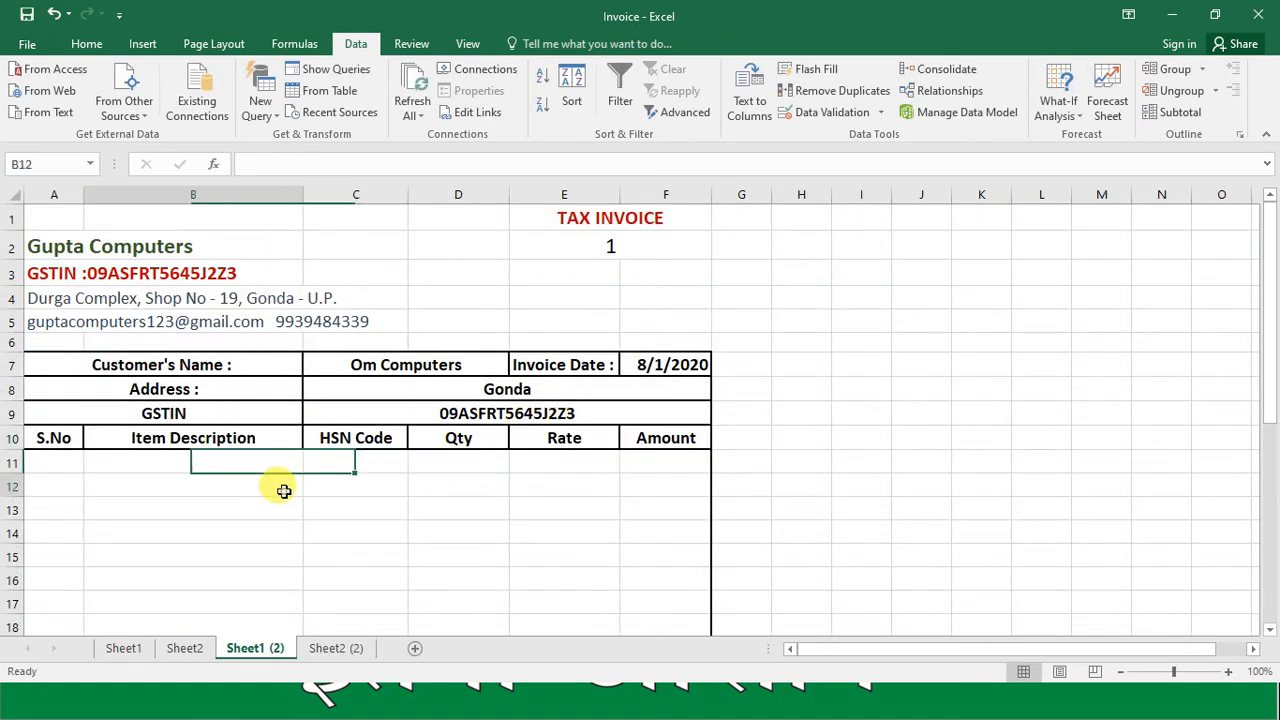
{"action": "key", "text": "Left"}
{"action": "key", "text": "Up"}
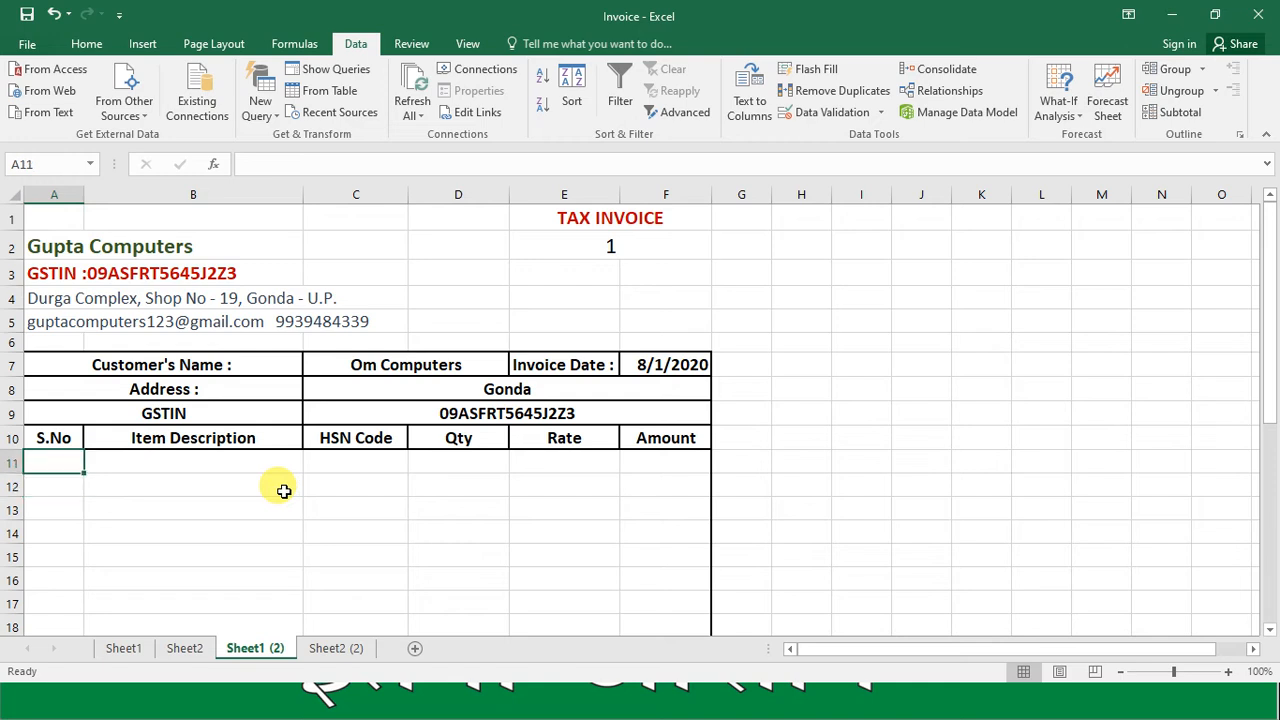
{"action": "type", "text": "1"}
{"action": "key", "text": "Right"}
Start a VLOOKUP formula in the Item Description cell B11 with E2 as the lookup value
{"action": "type", "text": "=VL"}
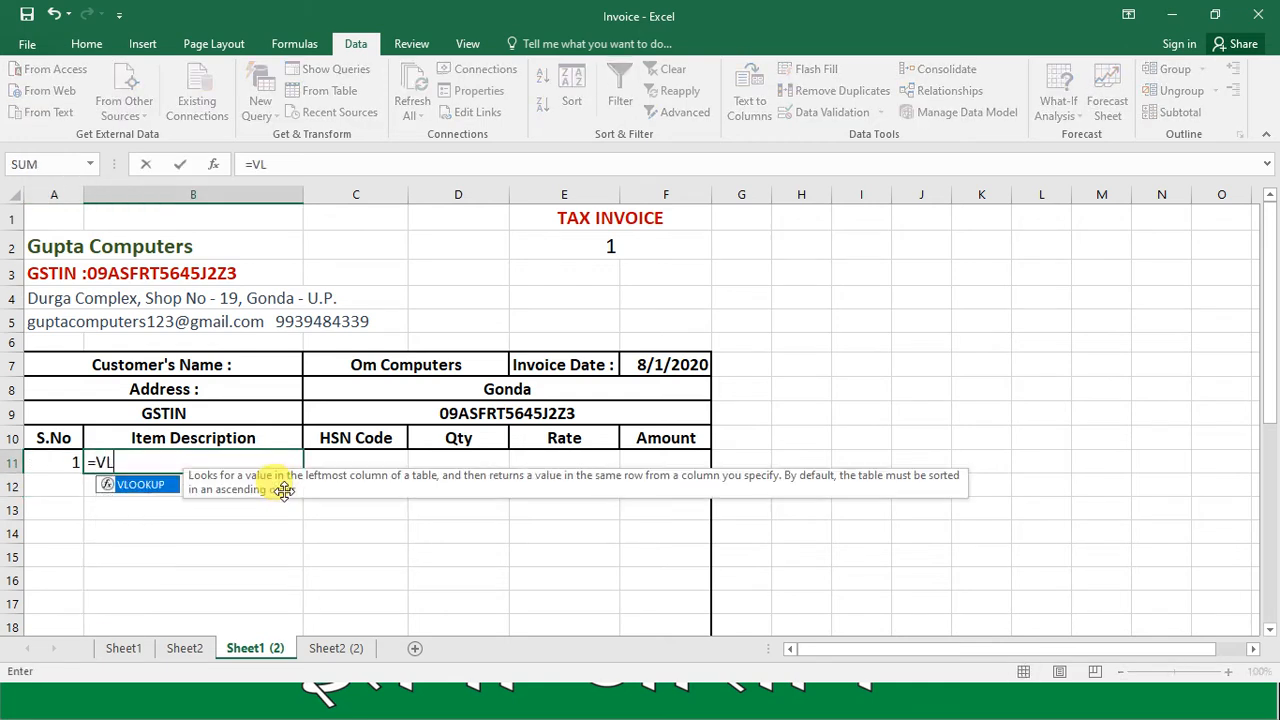
{"action": "key", "text": "Tab"}
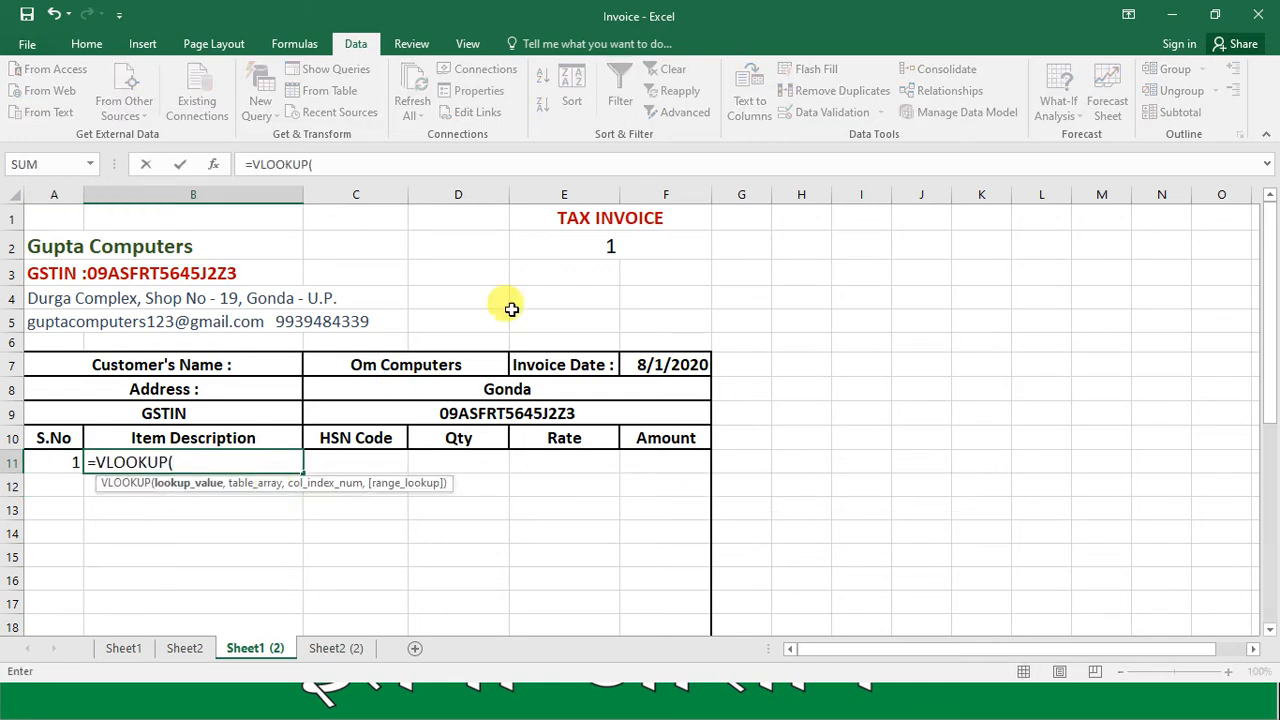
{"action": "left_click", "coordinate": [576, 245]}
{"action": "type", "text": ","}
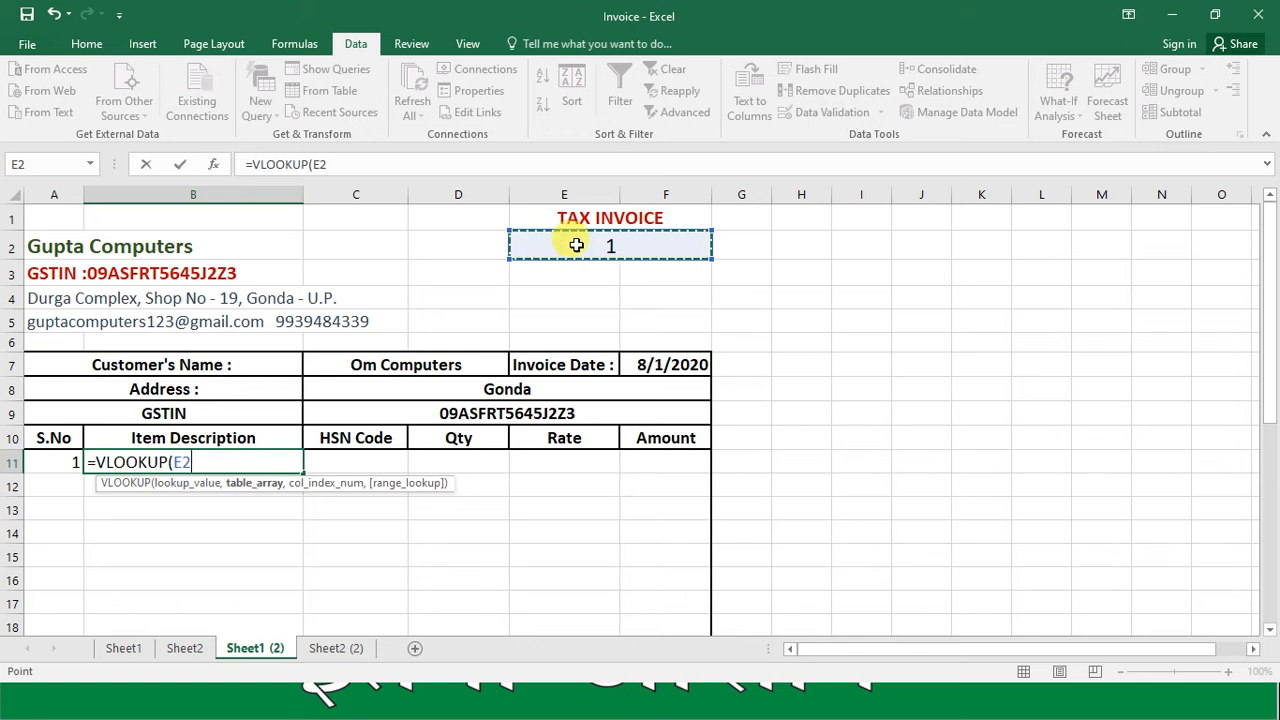
Use the whole table A1:J6 on Sheet2 (2), Table2[#All], as the table array of the Item Description lookup
{"action": "left_click", "coordinate": [330, 648]}
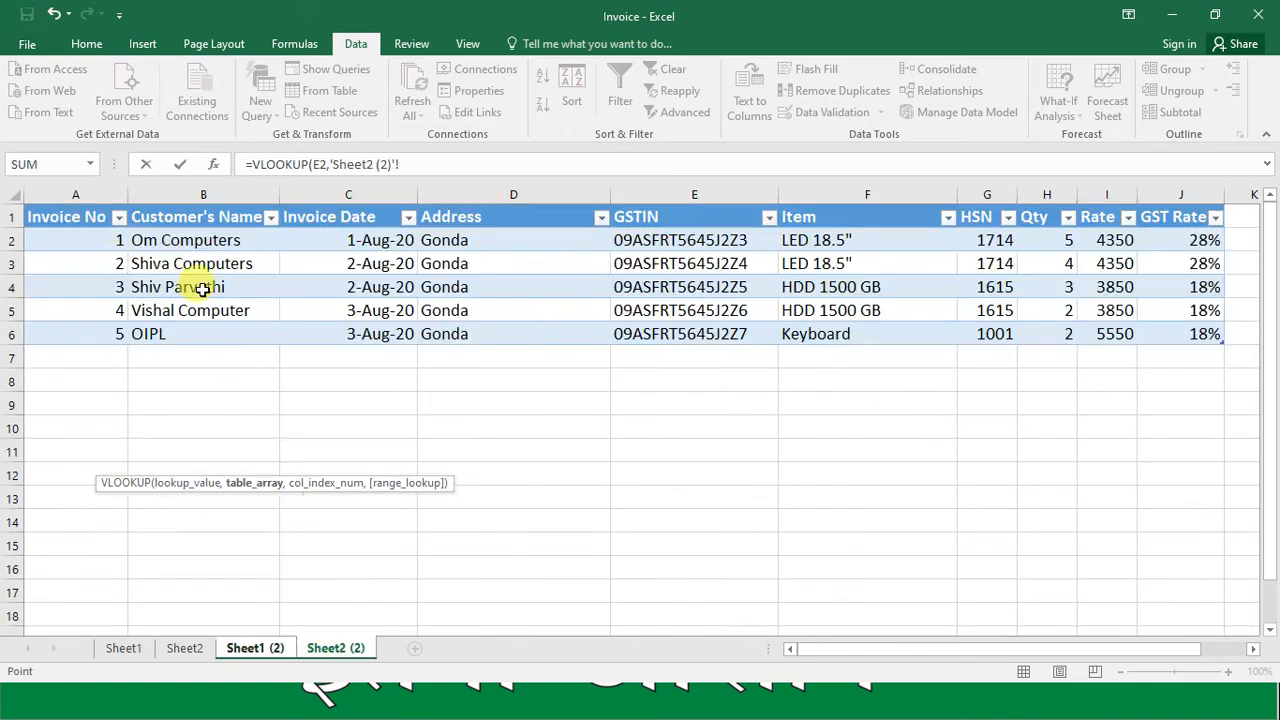
{"action": "left_click", "coordinate": [100, 218]}
{"action": "key", "text": "shift+Right"}
{"action": "key", "text": "shift+Right"}
{"action": "key", "text": "shift+Right"}
{"action": "key", "text": "shift+Right"}
{"action": "key", "text": "shift+Right"}
{"action": "key", "text": "shift+Right"}
{"action": "key", "text": "shift+Right"}
{"action": "key", "text": "shift+Right"}
{"action": "key", "text": "shift+Right"}
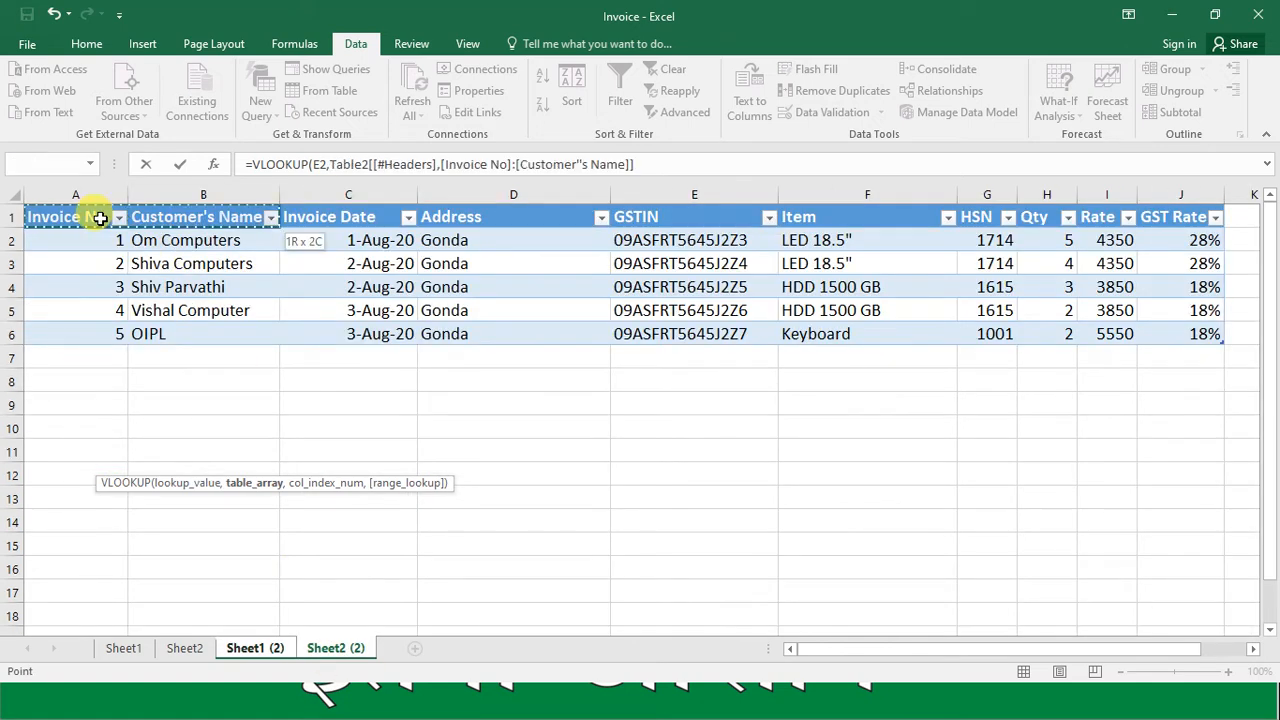
{"action": "key", "text": "shift+Down"}
{"action": "key", "text": "shift+Down"}
{"action": "key", "text": "shift+Down"}
{"action": "key", "text": "shift+Down"}
{"action": "key", "text": "shift+Down"}
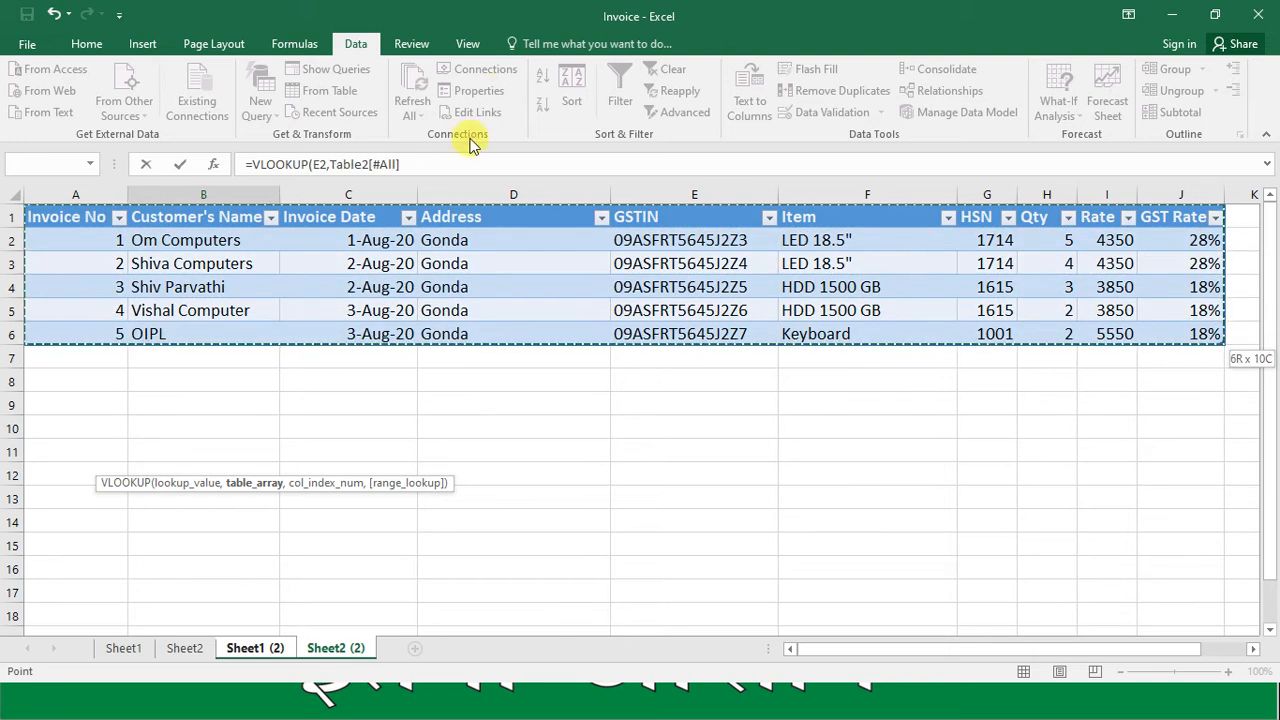
Complete the Item Description VLOOKUP with column index 6 and exact match 0
{"action": "left_click", "coordinate": [435, 167]}
{"action": "type", "text": ","}
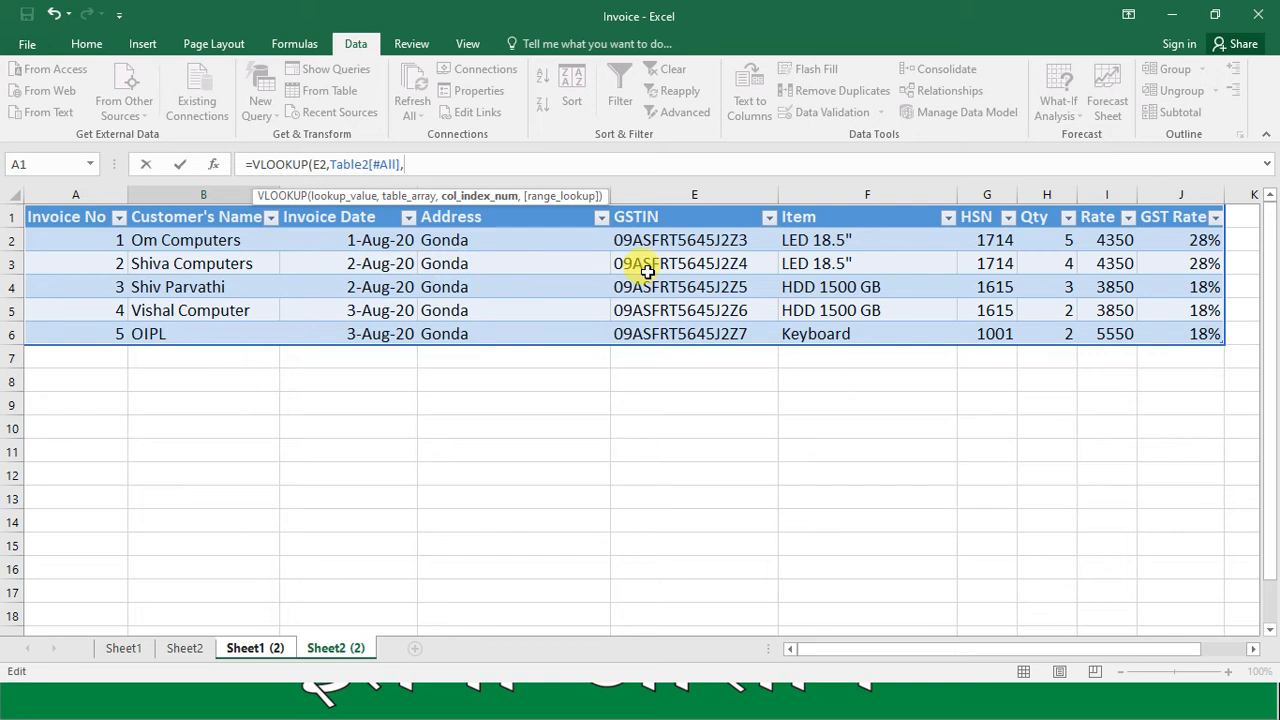
{"action": "type", "text": "6"}
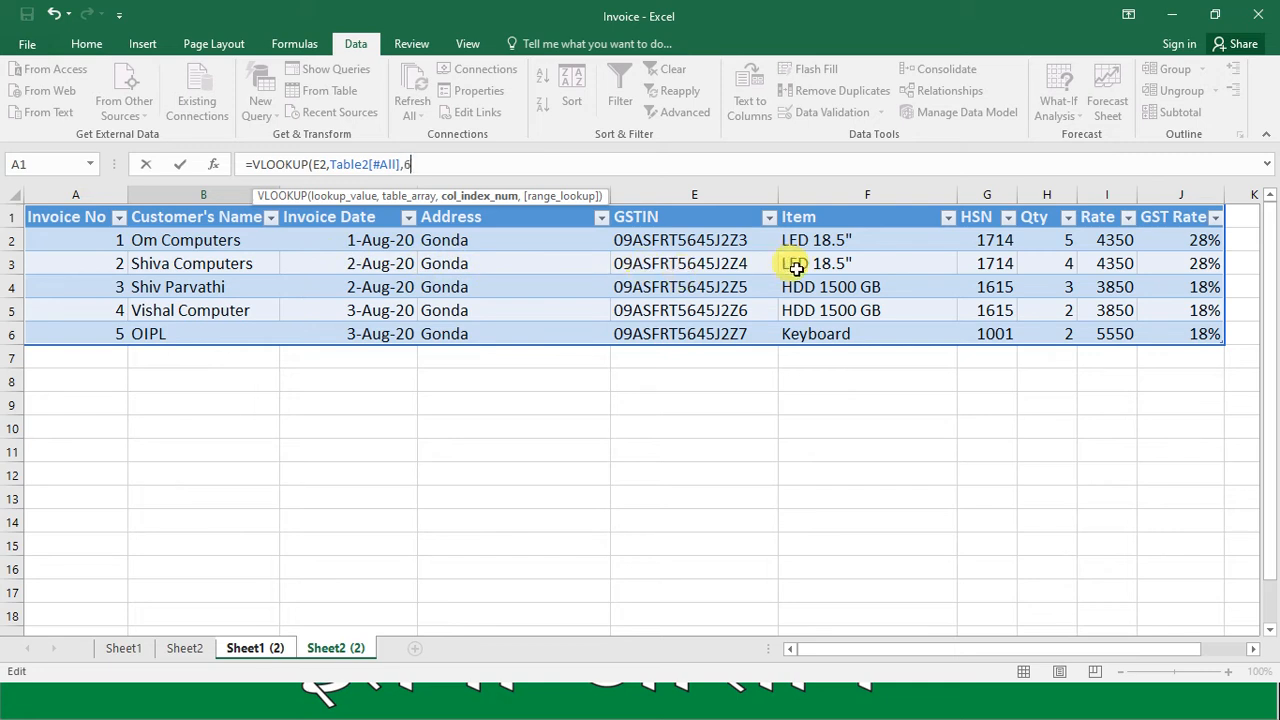
{"action": "type", "text": ",0)"}
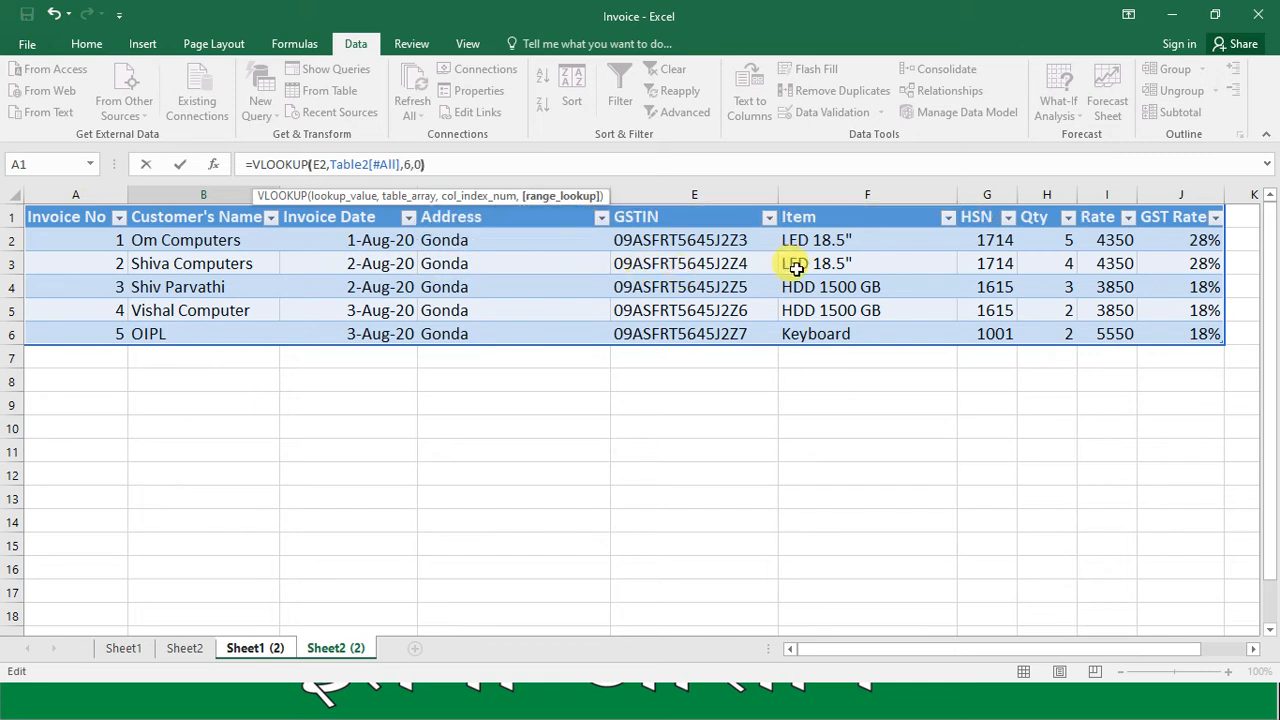
{"action": "key", "text": "Return"}
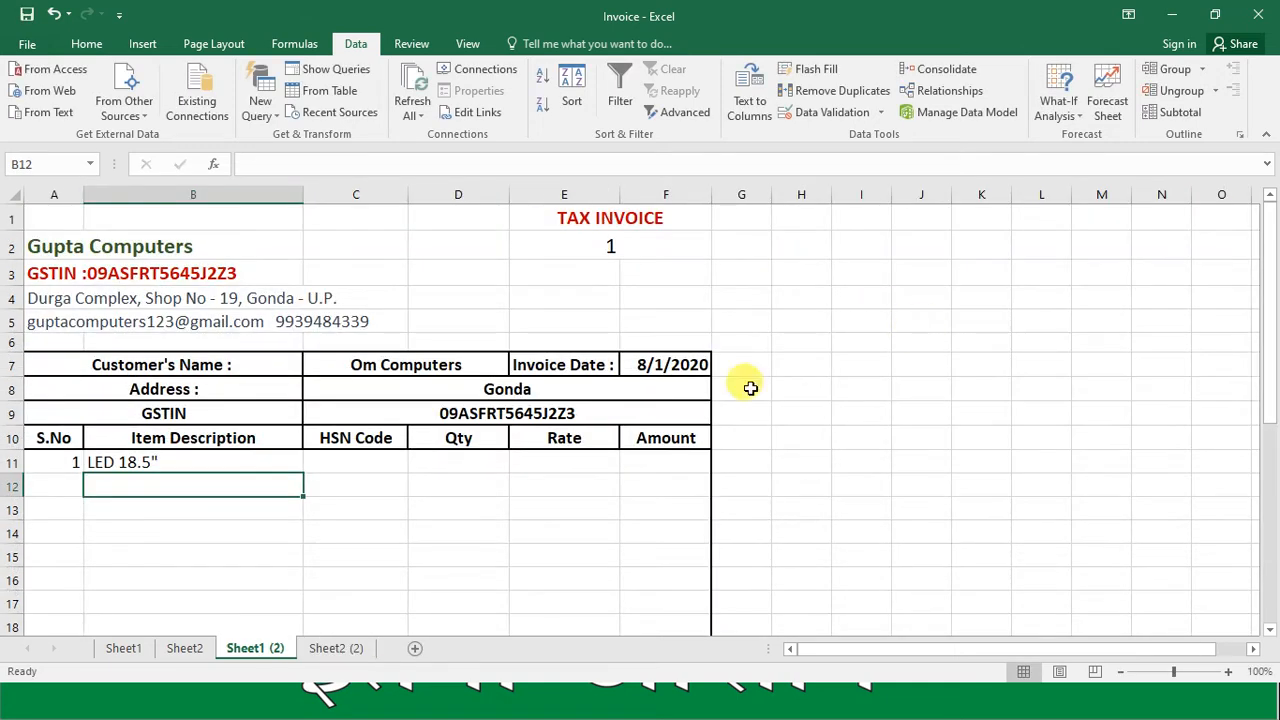
Start a VLOOKUP formula in the HSN Code cell C11 with E2 as the lookup value
{"action": "left_click", "coordinate": [385, 462]}
{"action": "type", "text": "=VL"}
{"action": "key", "text": "Tab"}
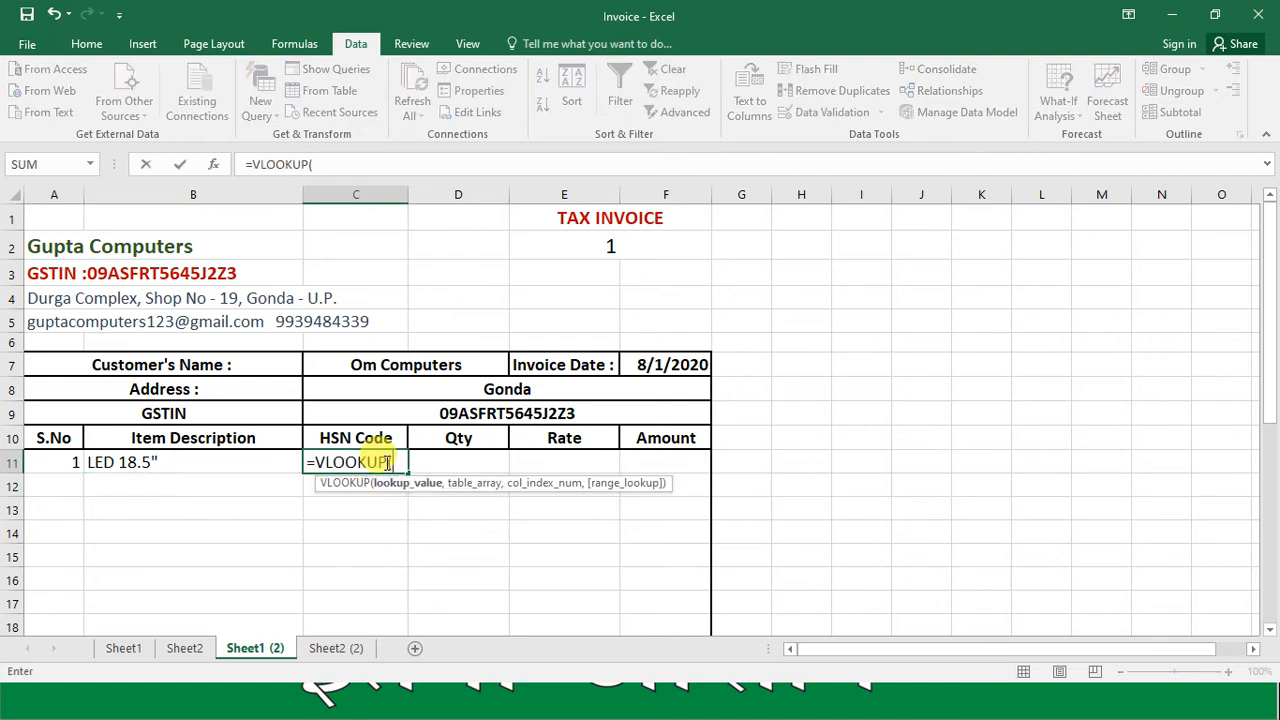
{"action": "left_click", "coordinate": [582, 255]}
{"action": "type", "text": ","}
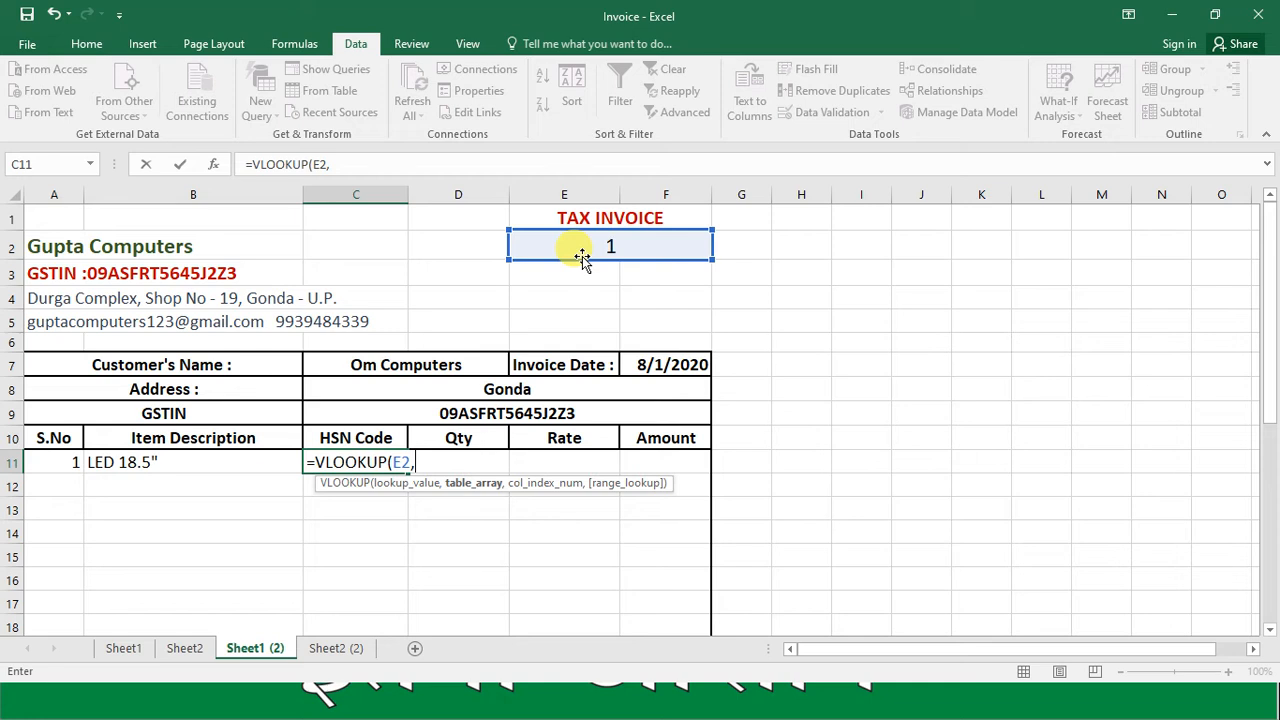
Use the whole table A1:J6 on Sheet2 (2), Table2[#All], as the table array of the HSN Code lookup
{"action": "left_click", "coordinate": [325, 648]}
{"action": "left_click", "coordinate": [90, 220]}
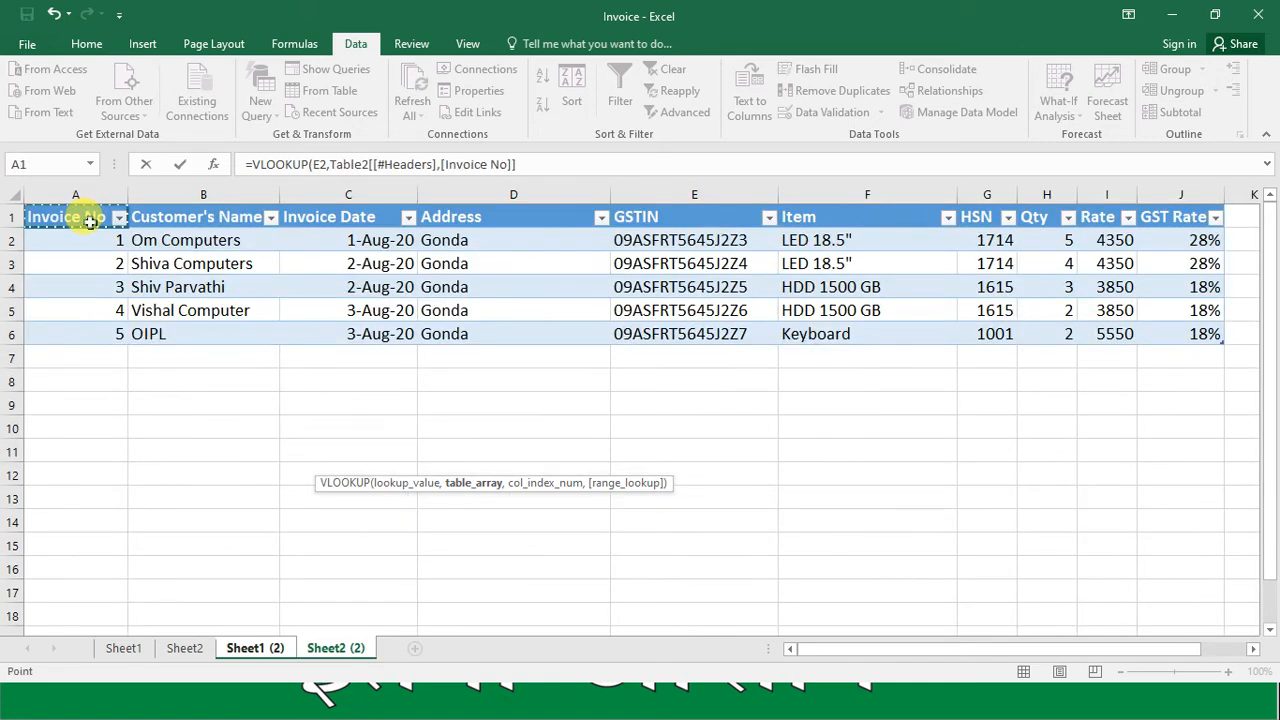
{"action": "key", "text": "shift+Right"}
{"action": "key", "text": "shift+Right"}
{"action": "key", "text": "shift+Right"}
{"action": "key", "text": "shift+Right"}
{"action": "key", "text": "shift+Right"}
{"action": "key", "text": "shift+Right"}
{"action": "key", "text": "shift+Right"}
{"action": "key", "text": "shift+Right"}
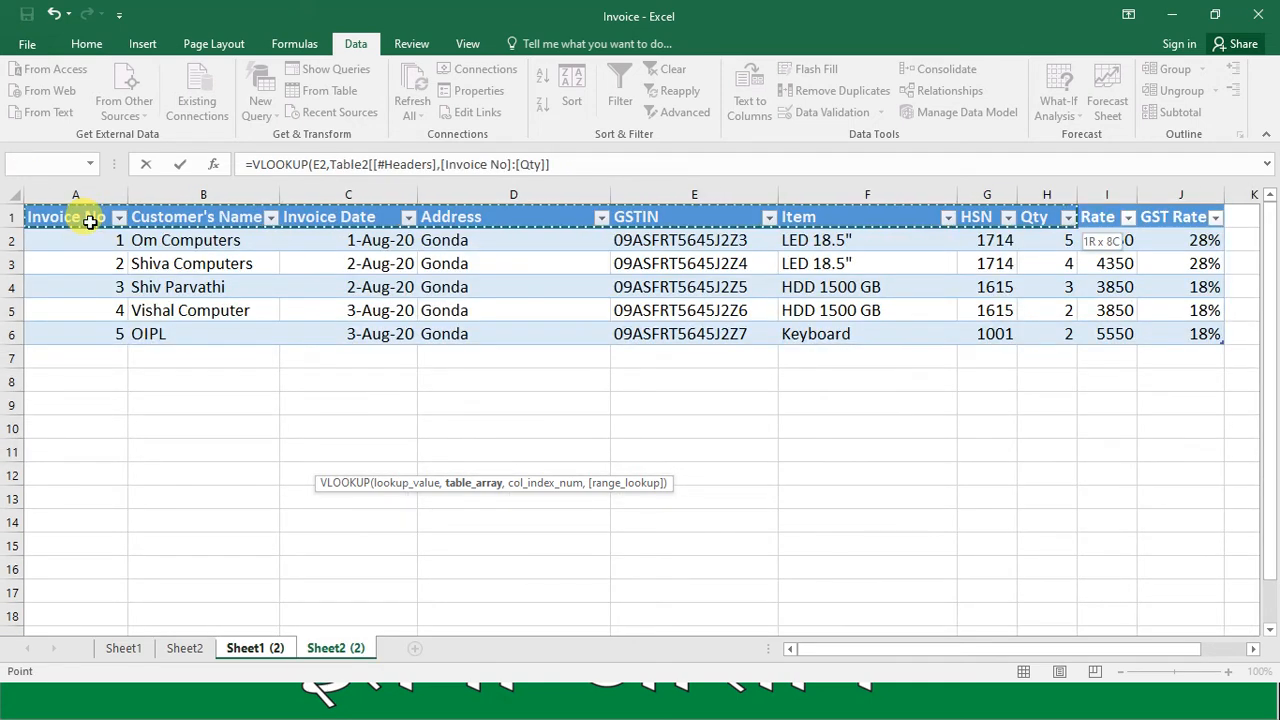
{"action": "key", "text": "shift+Right"}
{"action": "key", "text": "shift+Down"}
{"action": "key", "text": "shift+Down"}
{"action": "key", "text": "shift+Down"}
{"action": "key", "text": "shift+Down"}
{"action": "key", "text": "shift+Down"}
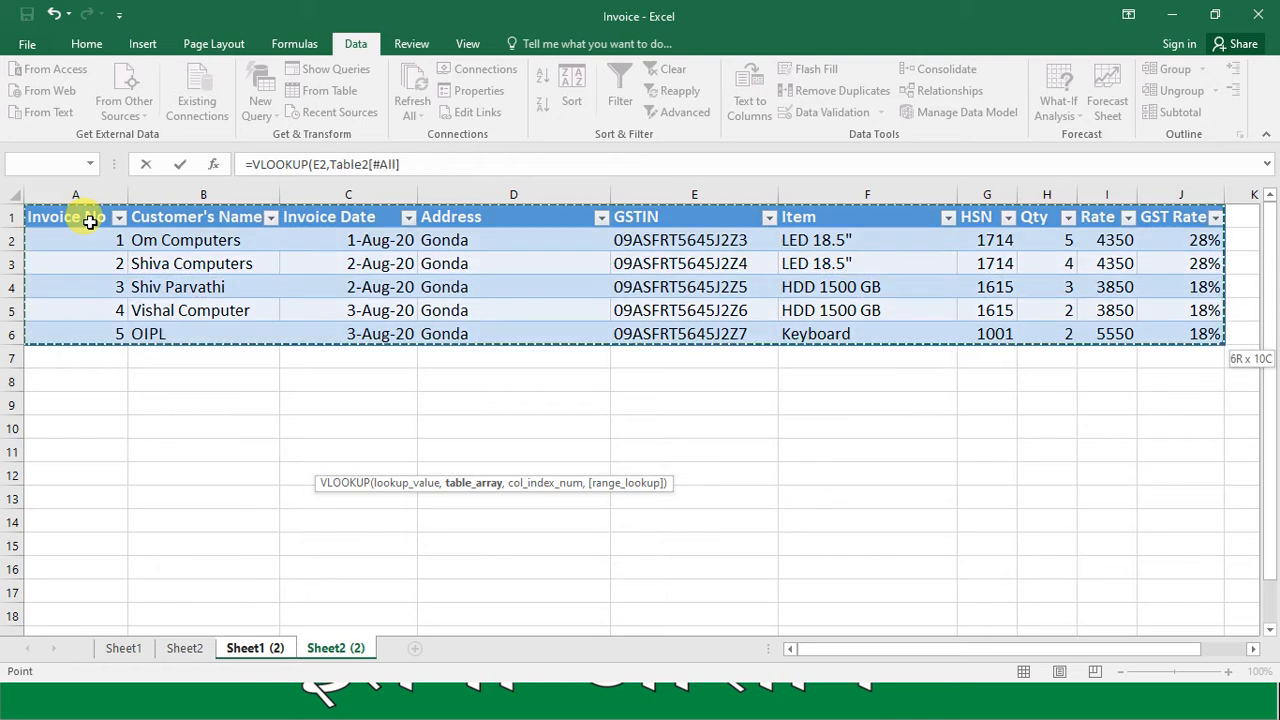
Complete the HSN Code VLOOKUP with column index 7 and exact match 0
{"action": "left_click", "coordinate": [416, 165]}
{"action": "type", "text": ","}
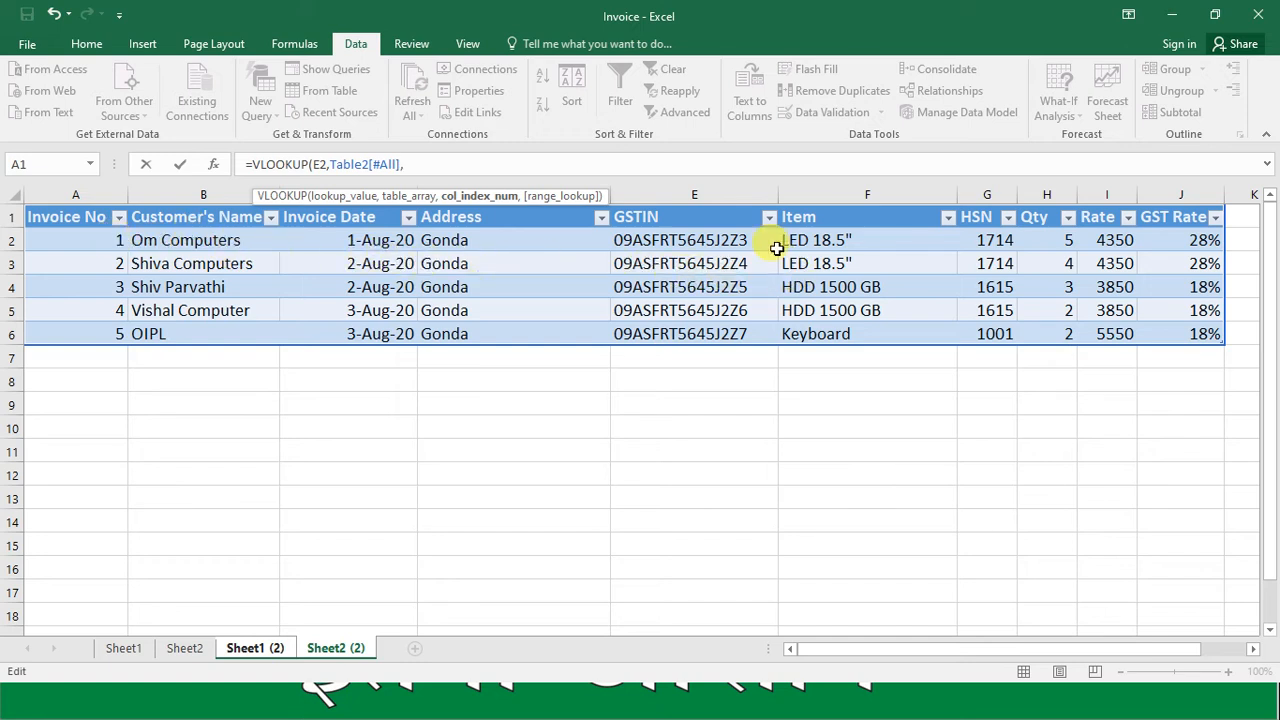
{"action": "type", "text": "7,0"}
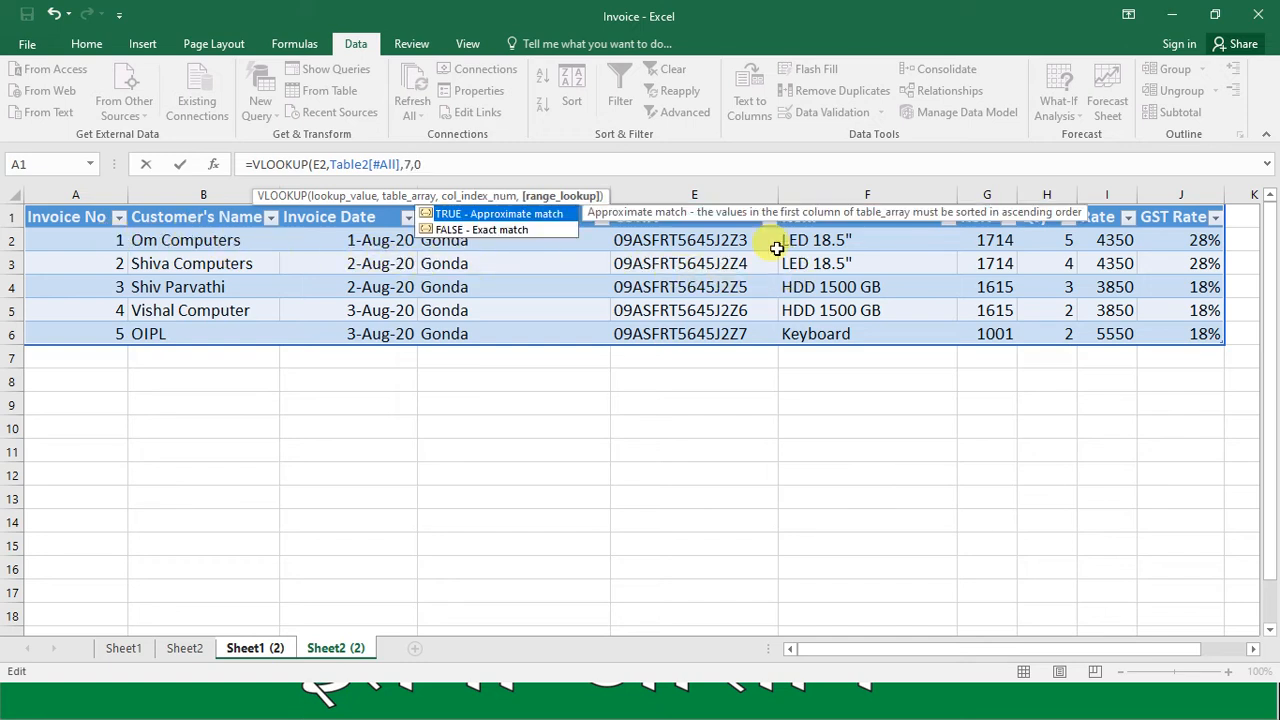
{"action": "type", "text": ")"}
{"action": "key", "text": "Return"}
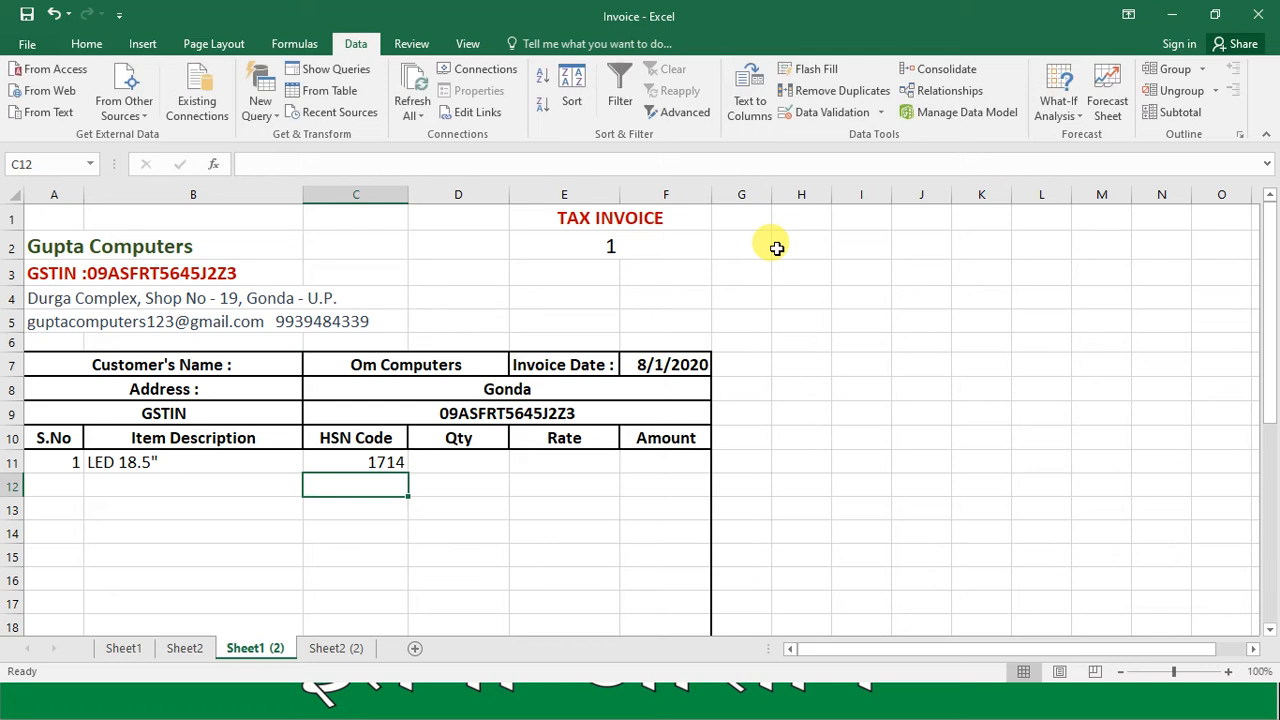
Start a VLOOKUP formula in the Qty cell D11 with E2 as the lookup value
{"action": "key", "text": "Up"}
{"action": "key", "text": "Right"}
{"action": "type", "text": "=VLOOKUP("}
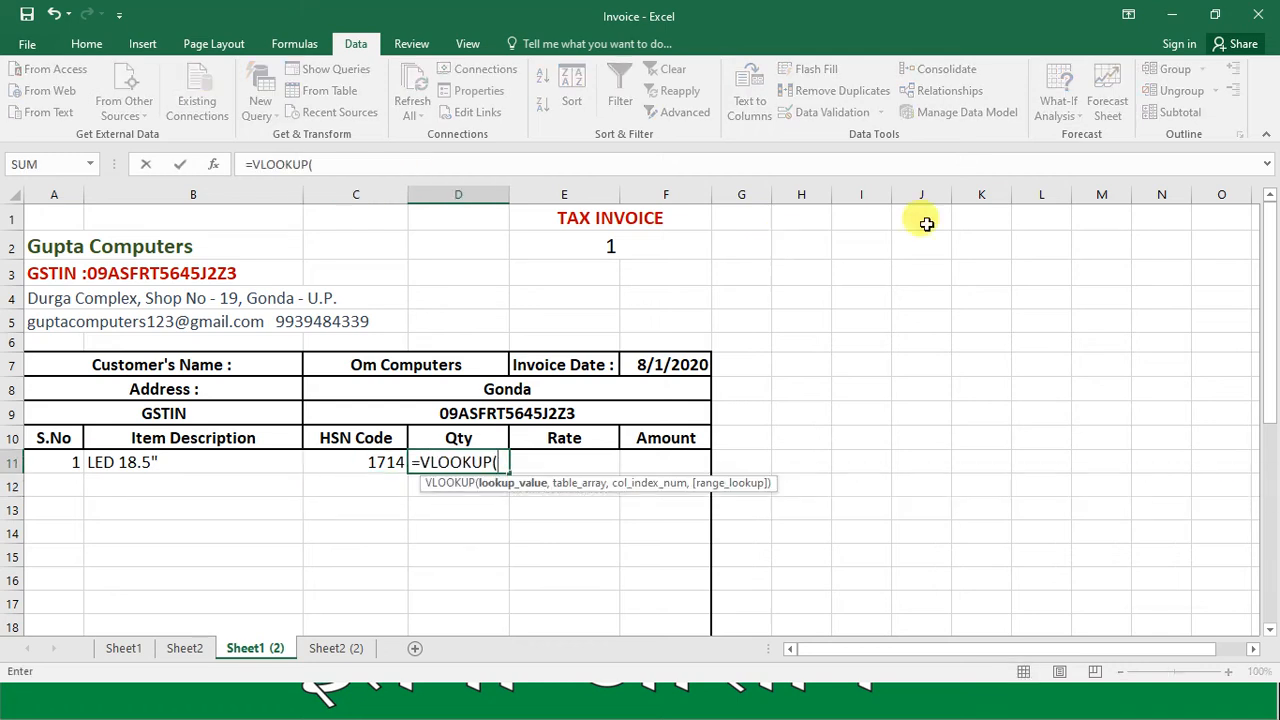
{"action": "left_click", "coordinate": [663, 244]}
{"action": "type", "text": ","}
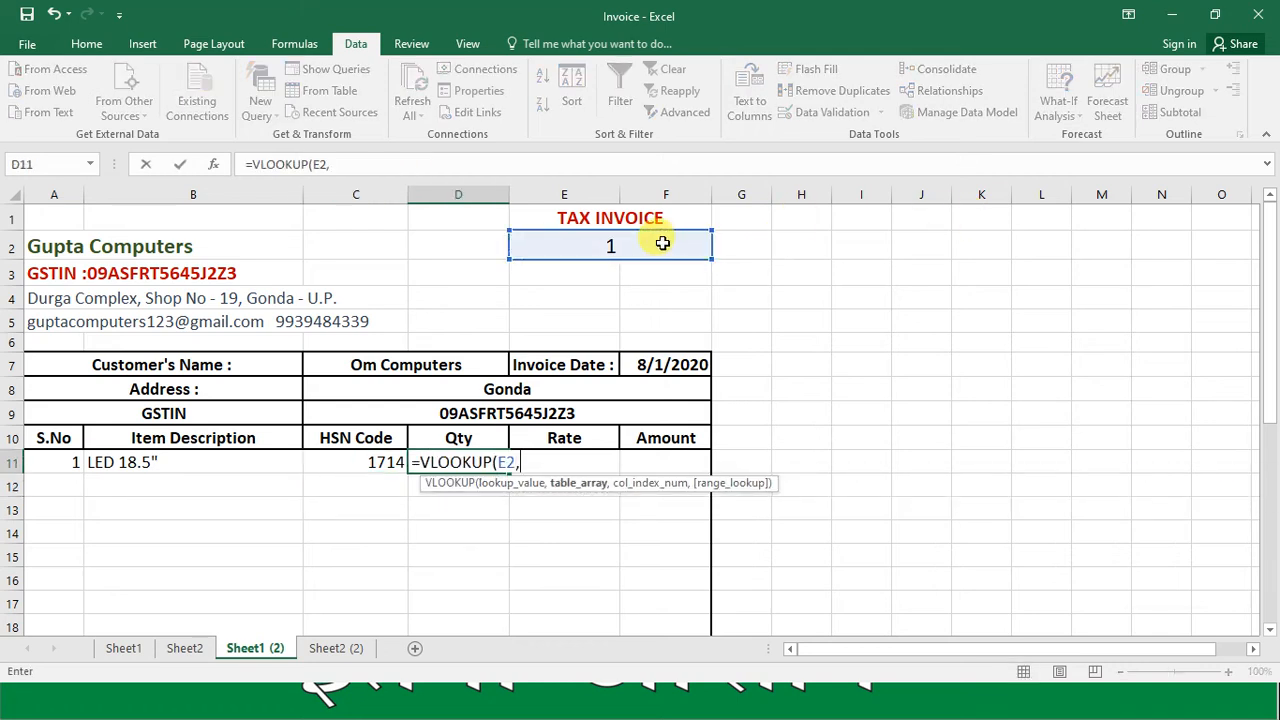
Use the whole table A1:J6 on Sheet2 (2), Table2[#All], as the table array of the Qty lookup
{"action": "left_click", "coordinate": [315, 648]}
{"action": "left_click", "coordinate": [86, 221]}
{"action": "key", "text": "shift+Right"}
{"action": "key", "text": "shift+Right"}
{"action": "key", "text": "shift+Right"}
{"action": "key", "text": "shift+Right"}
{"action": "key", "text": "shift+Right"}
{"action": "key", "text": "shift+Right"}
{"action": "key", "text": "shift+Right"}
{"action": "key", "text": "shift+Right"}
{"action": "key", "text": "shift+Right"}
{"action": "key", "text": "shift+Down"}
{"action": "key", "text": "shift+Down"}
{"action": "key", "text": "shift+Down"}
{"action": "key", "text": "shift+Down"}
{"action": "key", "text": "shift+Down"}
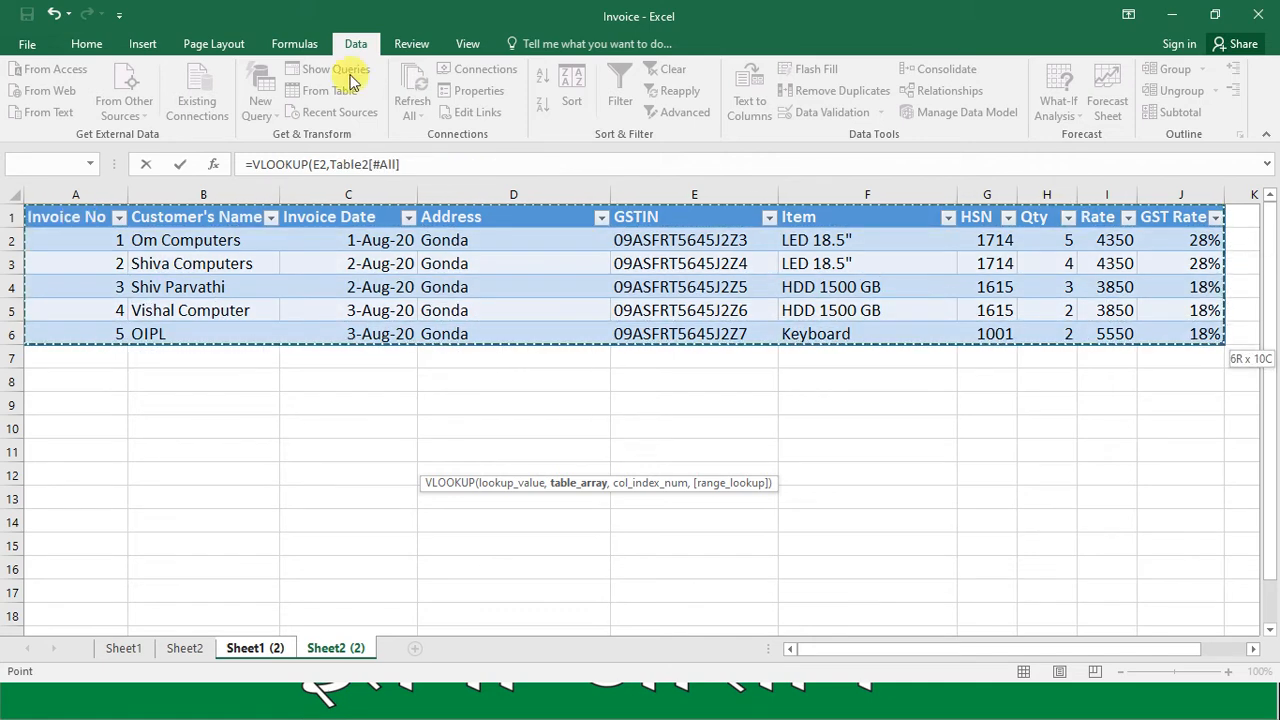
Complete the Qty VLOOKUP with column index 8 and exact match 0
{"action": "left_click", "coordinate": [422, 167]}
{"action": "type", "text": ","}
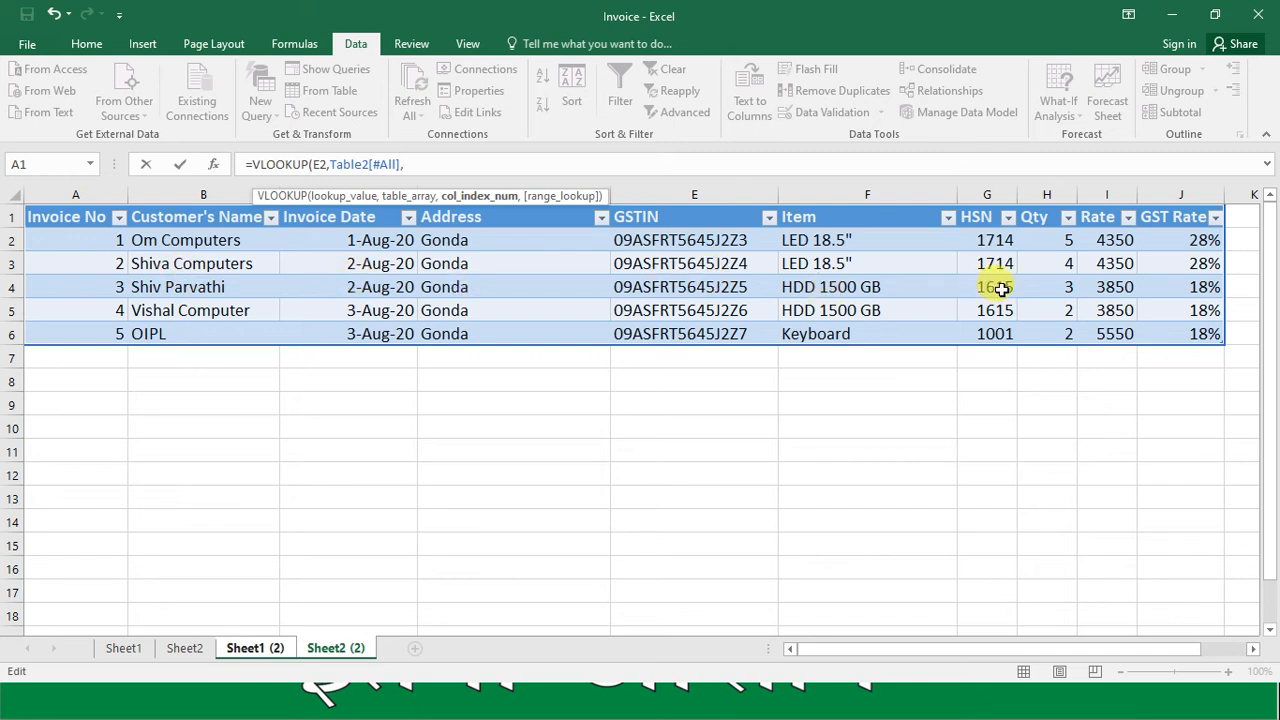
{"action": "type", "text": "8,"}
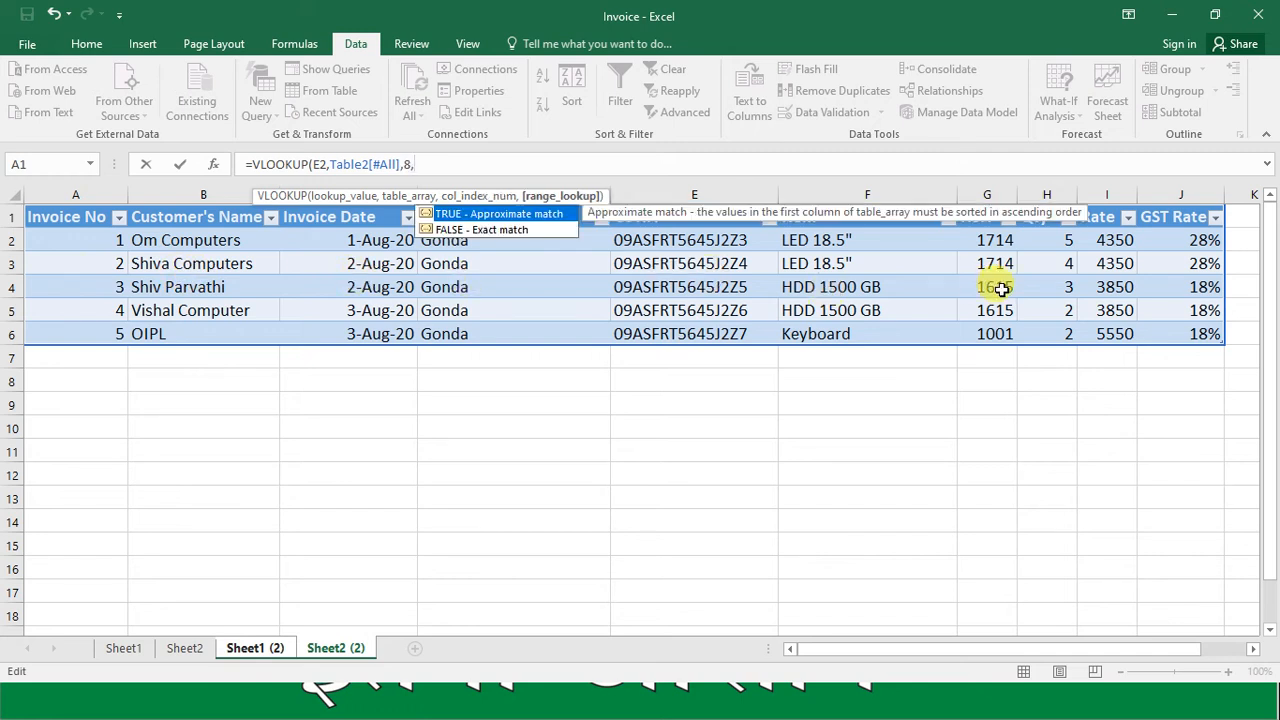
{"action": "type", "text": "0)"}
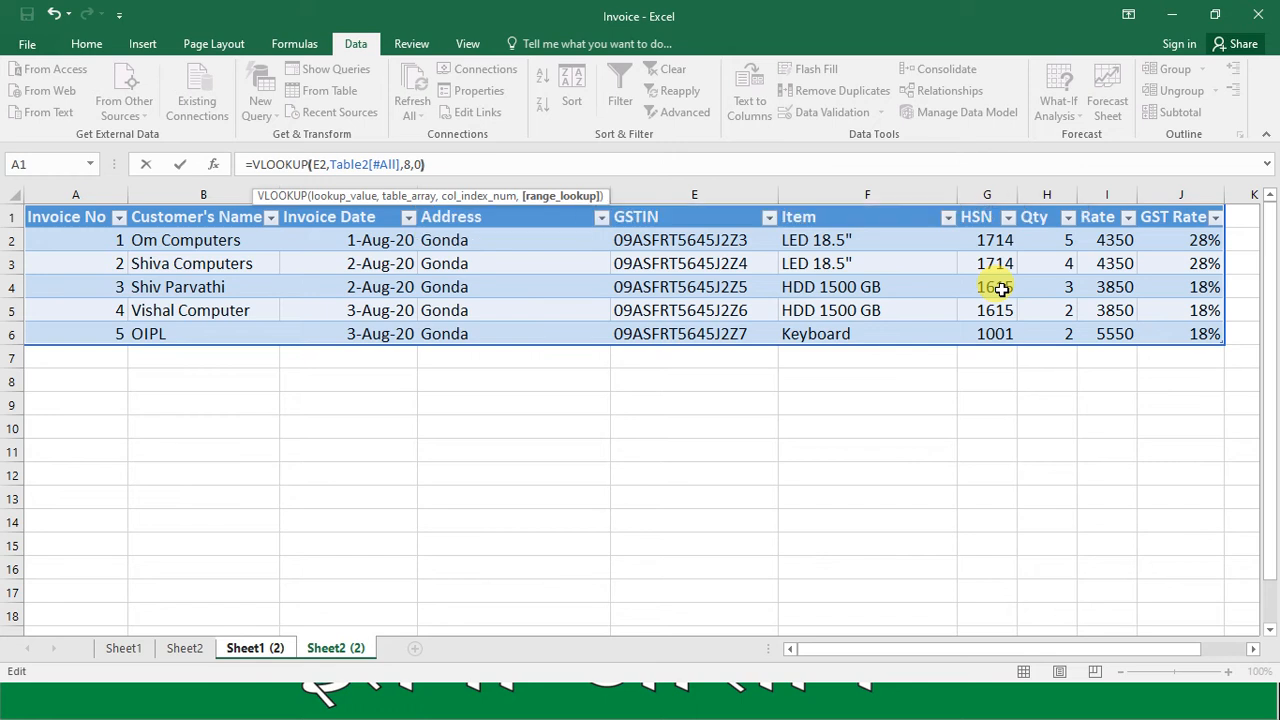
{"action": "key", "text": "Return"}
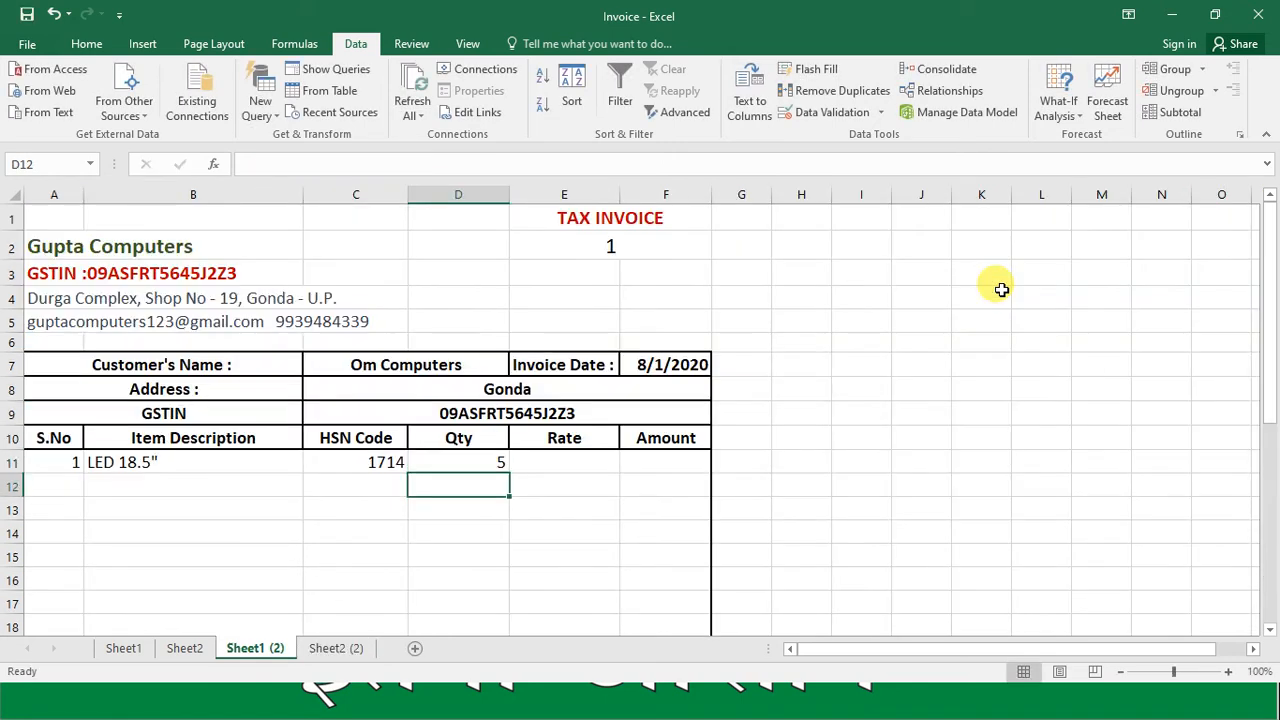
Start a VLOOKUP formula in the Rate cell E11 with E2 as the lookup value
{"action": "key", "text": "Up"}
{"action": "key", "text": "Right"}
{"action": "type", "text": "="}
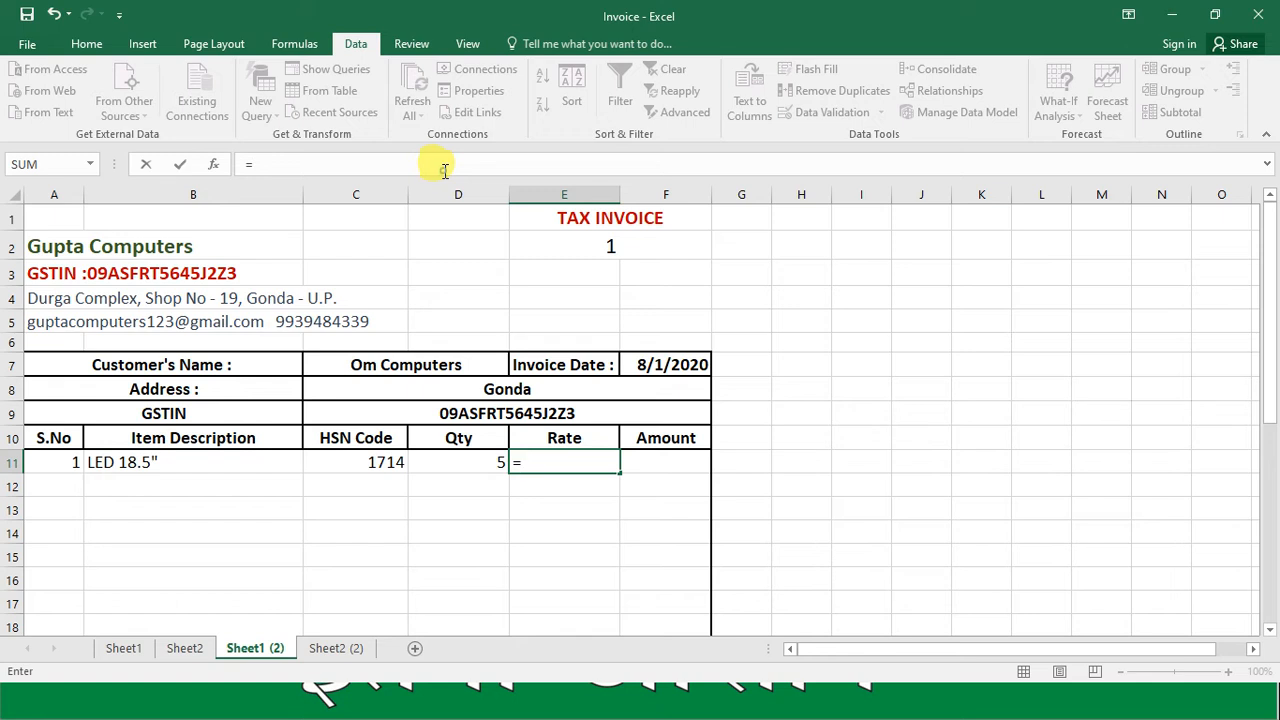
{"action": "type", "text": "VL"}
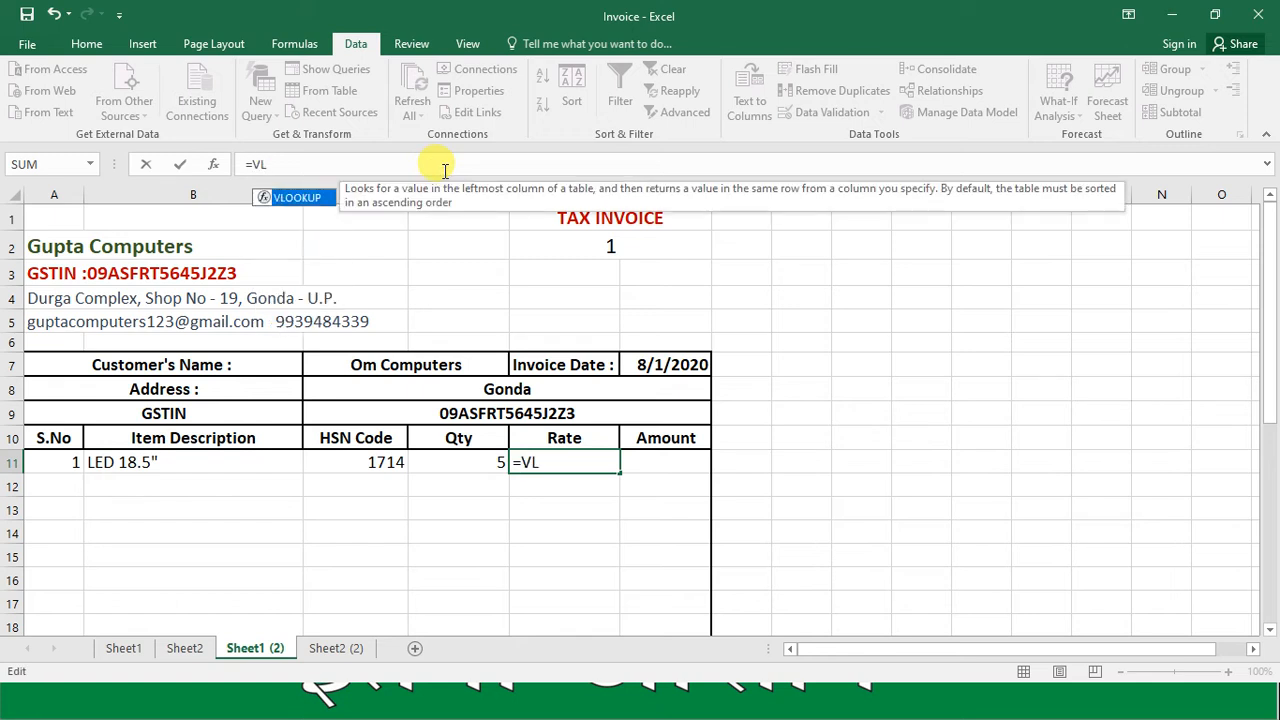
{"action": "key", "text": "Tab"}
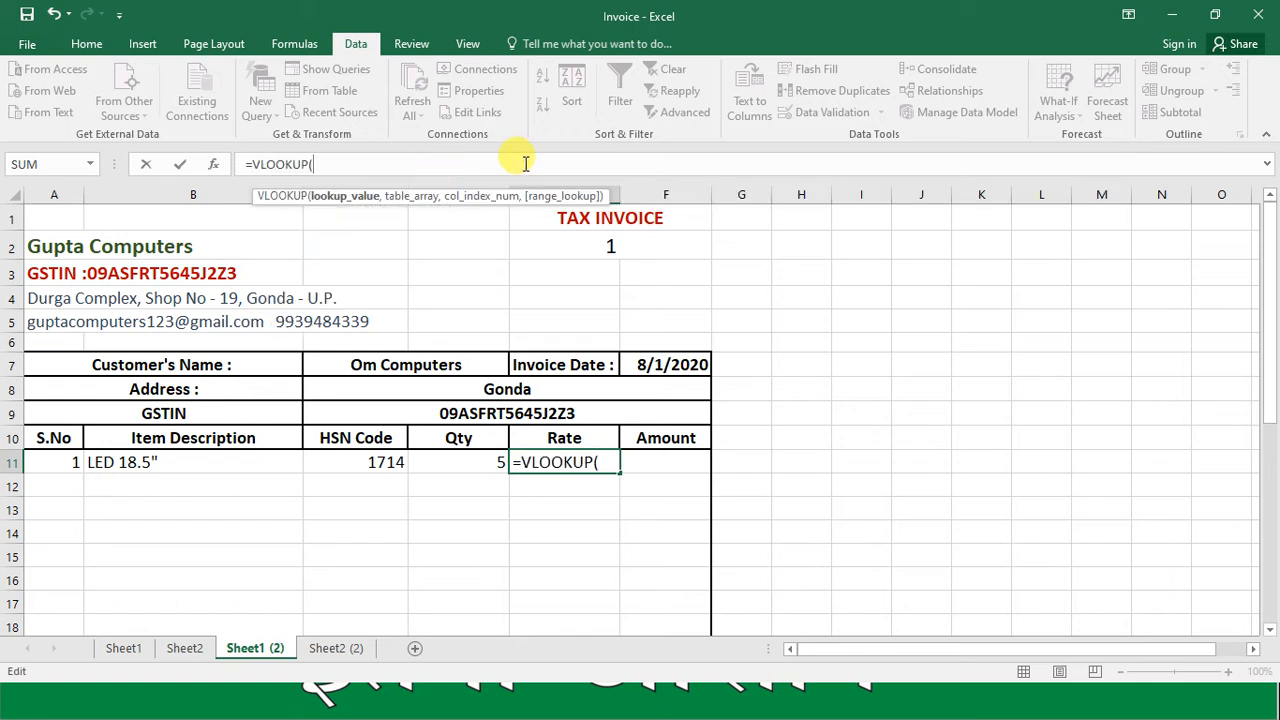
{"action": "left_click", "coordinate": [571, 252]}
{"action": "type", "text": ","}
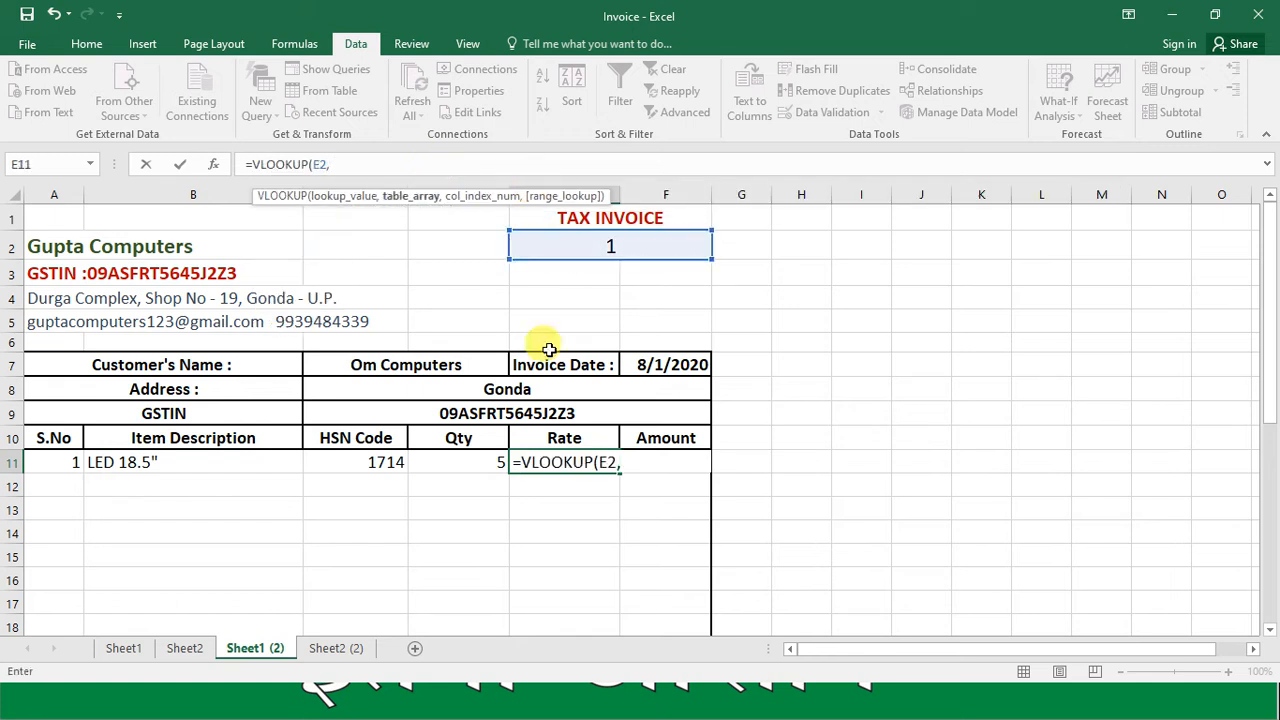
Complete the Rate lookup with the whole Sheet2 (2) table, Table2[#All], as table array, column index 9 and exact match 0
{"action": "left_click", "coordinate": [313, 648]}
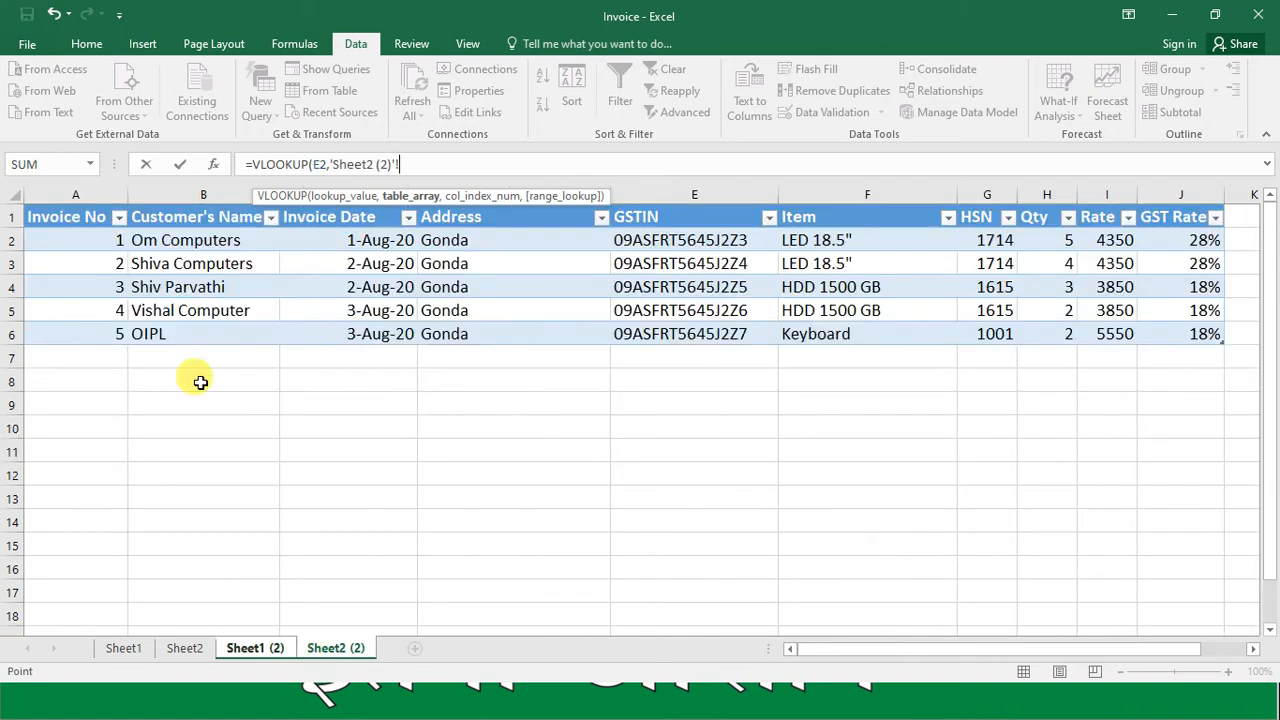
{"action": "left_click", "coordinate": [78, 213]}
{"action": "left_click_drag", "start_coordinate": [78, 213], "coordinate": [1180, 334]}
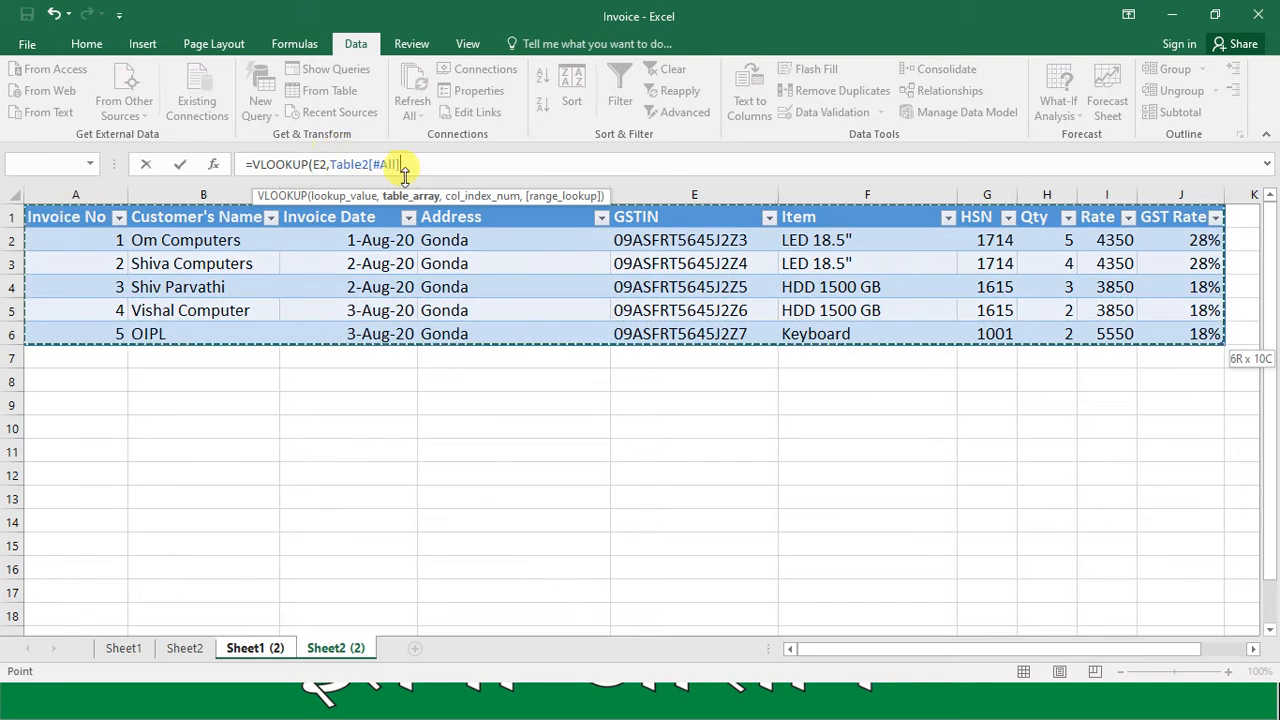
{"action": "type", "text": ","}
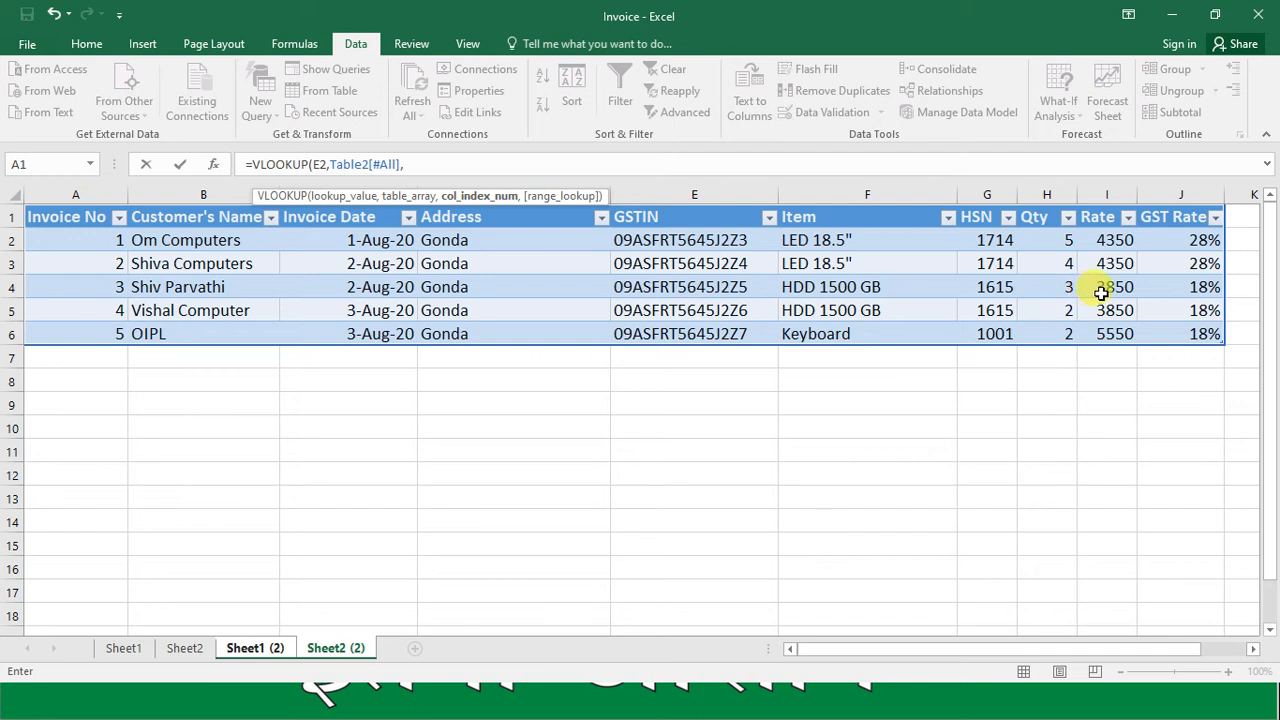
{"action": "type", "text": "9,0"}
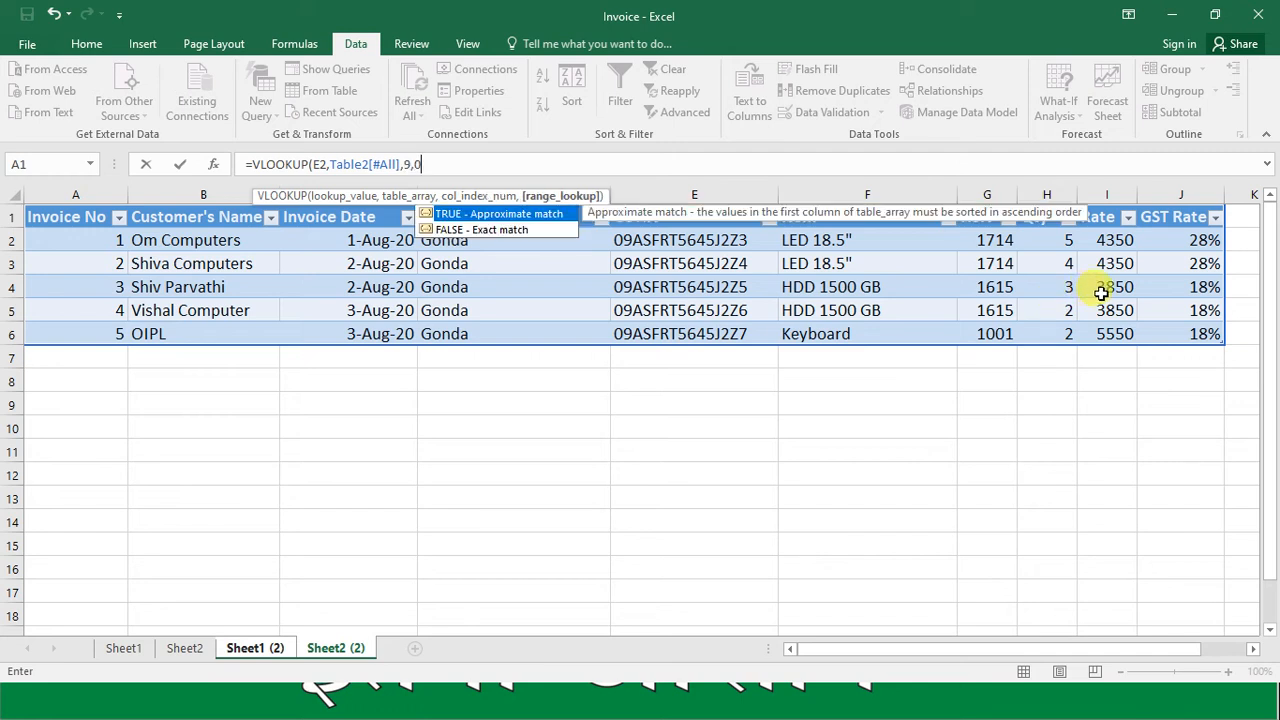
{"action": "type", "text": ")"}
{"action": "key", "text": "Return"}
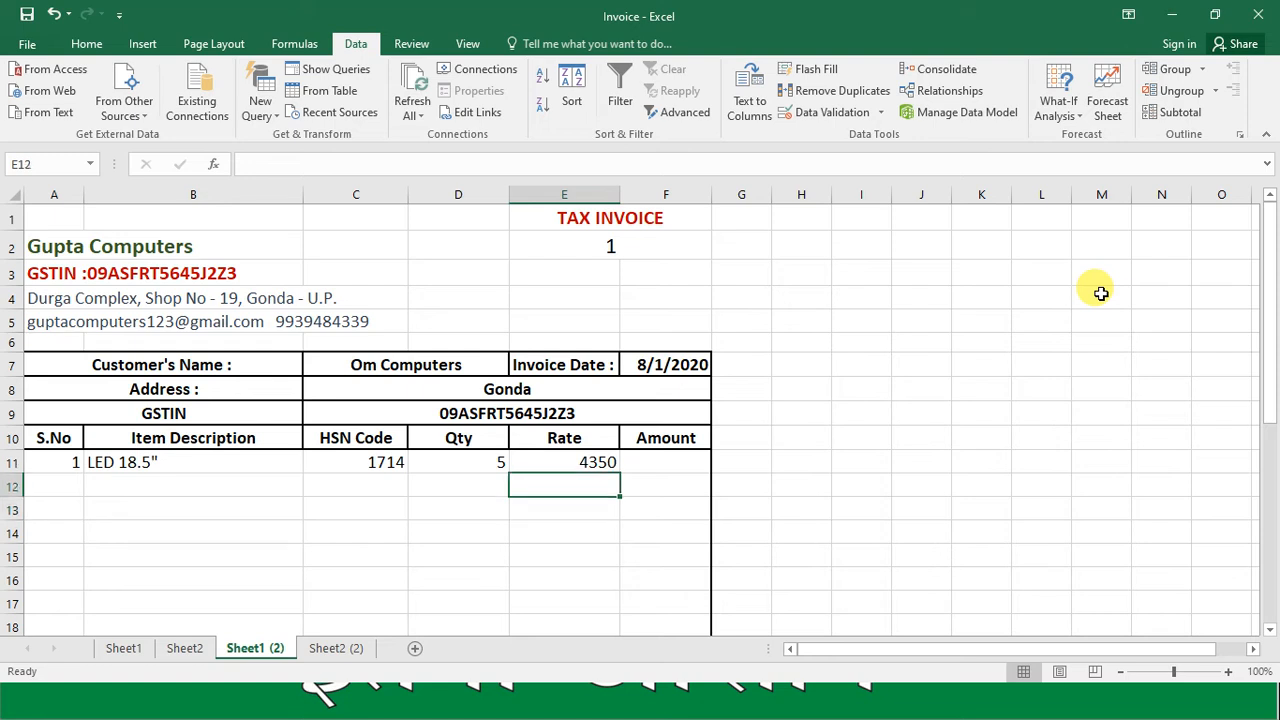
Calculate the Amount in F11 as Qty times Rate with the formula =D11*E11
{"action": "key", "text": "Up"}
{"action": "key", "text": "Right"}
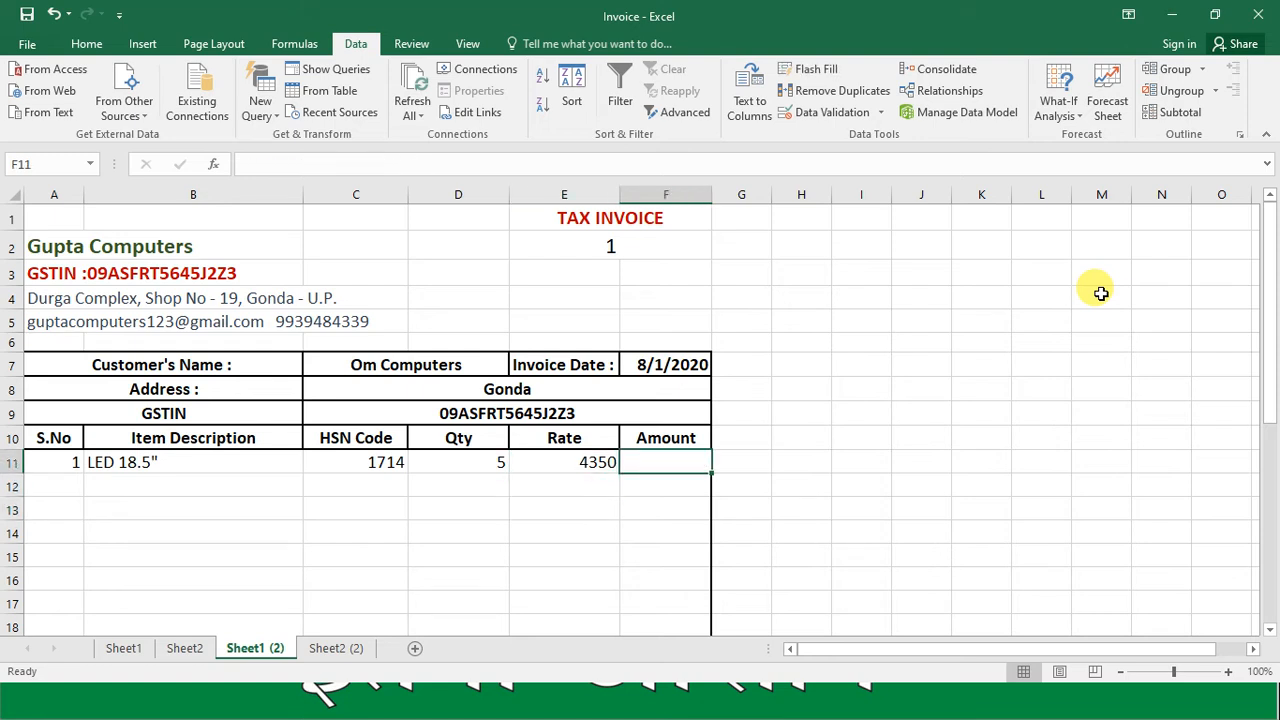
{"action": "type", "text": "="}
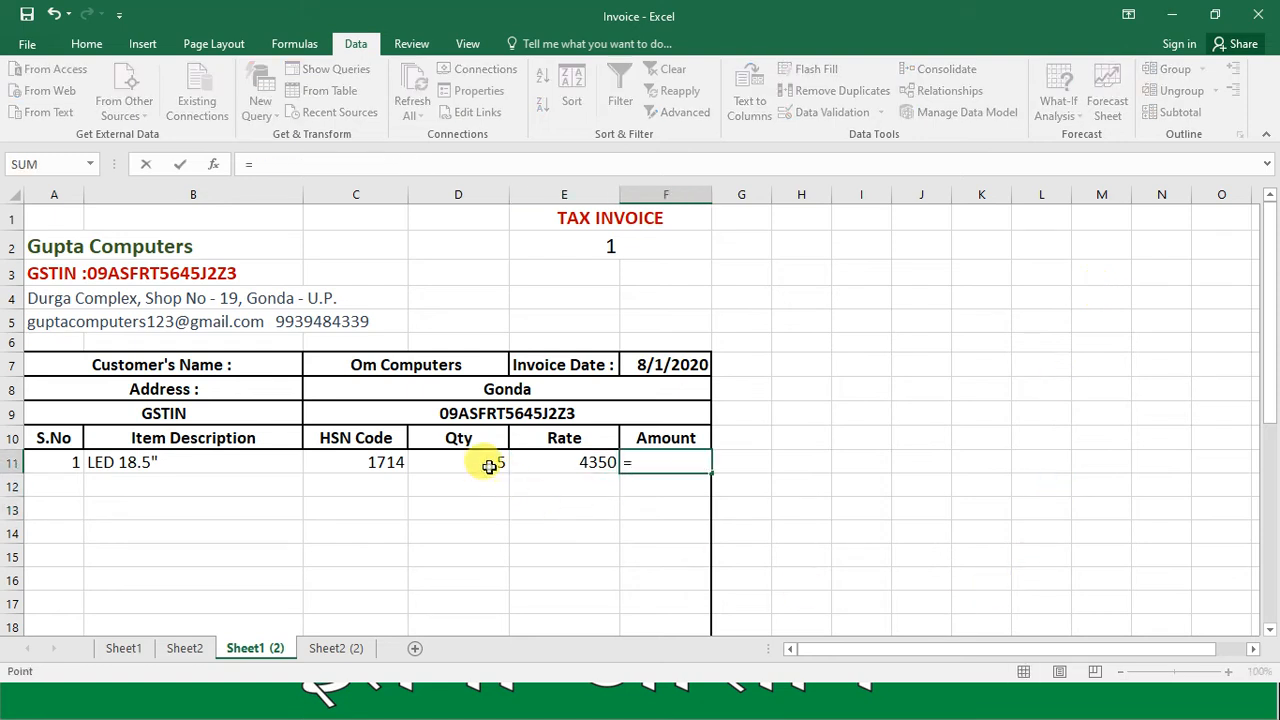
{"action": "left_click", "coordinate": [489, 466]}
{"action": "type", "text": "*"}
{"action": "left_click", "coordinate": [537, 463]}
{"action": "key", "text": "Return"}
Look over the invoice from the item row down to the tax and total rows and back up
{"action": "key", "text": "Down"}
{"action": "key", "text": "Down"}
{"action": "key", "text": "Down"}
{"action": "key", "text": "Down"}
{"action": "key", "text": "Down"}
{"action": "key", "text": "Down"}
{"action": "key", "text": "Down"}
{"action": "key", "text": "Down"}
{"action": "key", "text": "Down"}
{"action": "key", "text": "Down"}
{"action": "key", "text": "Down"}
{"action": "key", "text": "Down"}
{"action": "key", "text": "Down"}
{"action": "key", "text": "Down"}
{"action": "key", "text": "Down"}
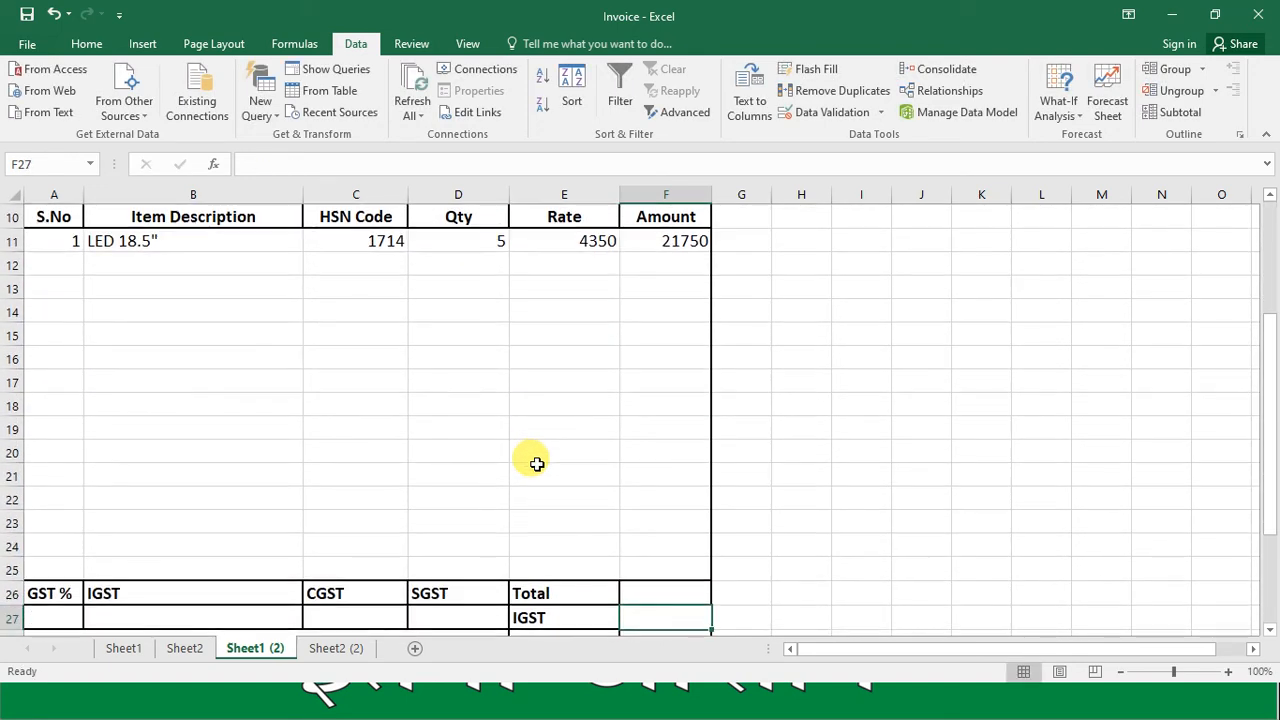
{"action": "key", "text": "Up"}
{"action": "key", "text": "Up"}
{"action": "key", "text": "Up"}
{"action": "key", "text": "Up"}
{"action": "key", "text": "Up"}
{"action": "key", "text": "Up"}
{"action": "key", "text": "Up"}
{"action": "key", "text": "Up"}
{"action": "key", "text": "Up"}
{"action": "key", "text": "Up"}
{"action": "key", "text": "Up"}
{"action": "key", "text": "Up"}
{"action": "key", "text": "Up"}
{"action": "key", "text": "Up"}
{"action": "key", "text": "Up"}
{"action": "key", "text": "Up"}
{"action": "key", "text": "Up"}
{"action": "key", "text": "Up"}
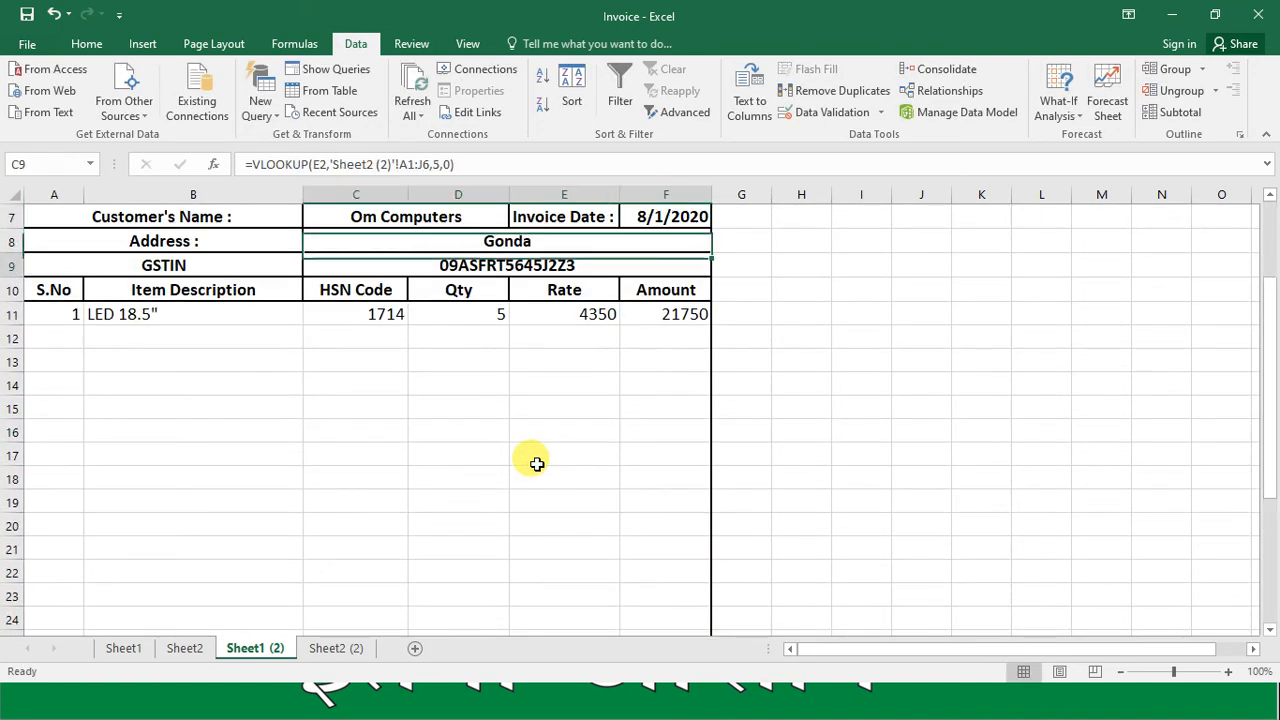
Apply the comma number style to the Rate cell E11 and Amount cell F11, and autofit column F
{"action": "key", "text": "Down"}
{"action": "key", "text": "Down"}
{"action": "key", "text": "Left"}
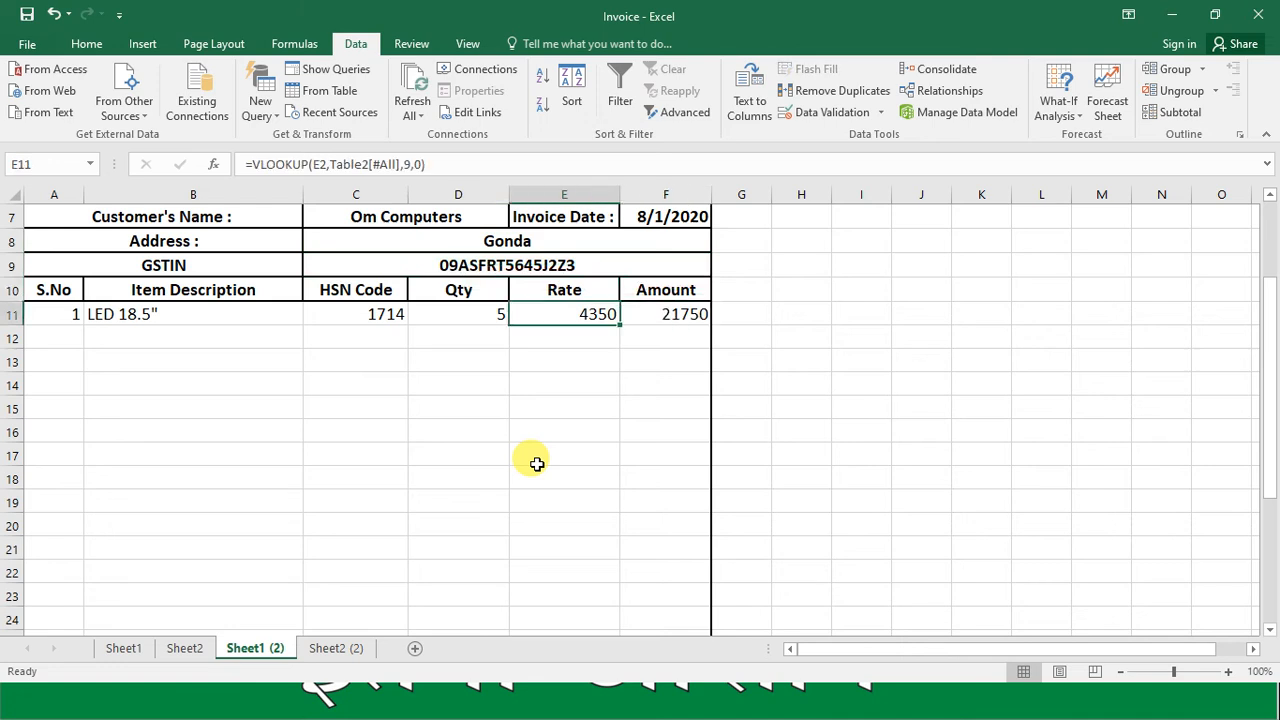
{"action": "left_click", "coordinate": [86, 44]}
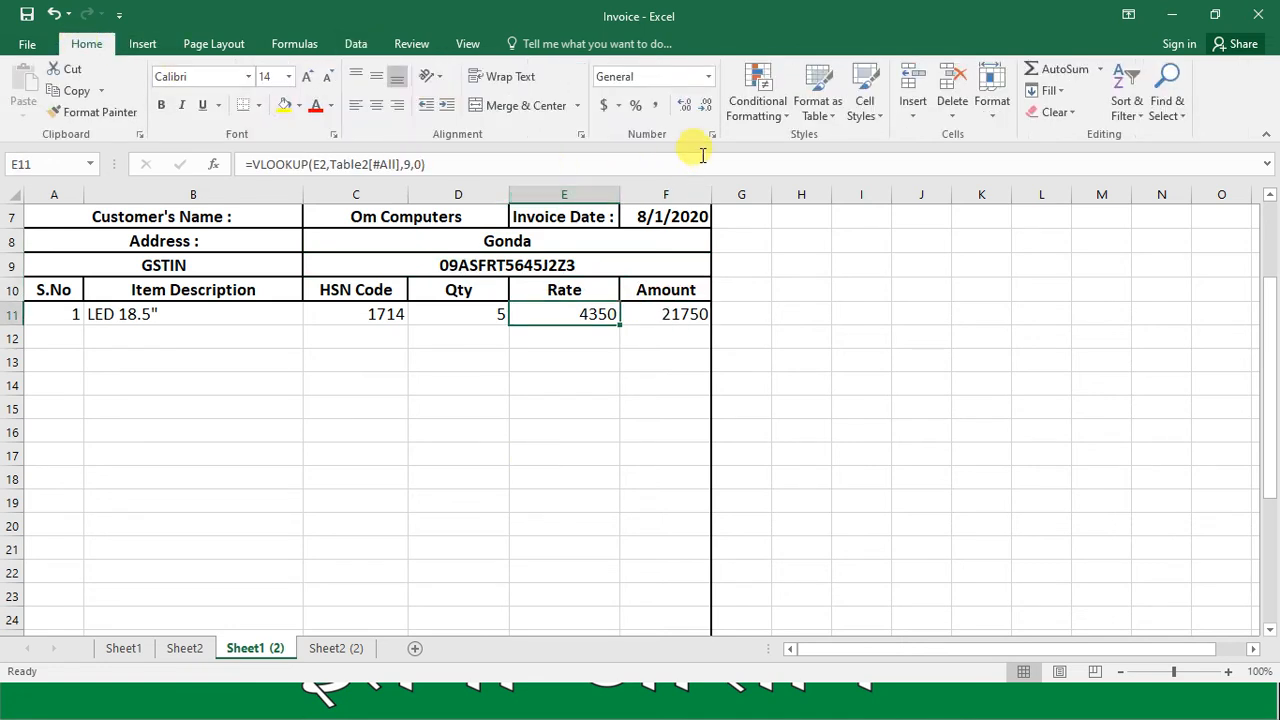
{"action": "left_click", "coordinate": [655, 108]}
{"action": "key", "text": "Right"}
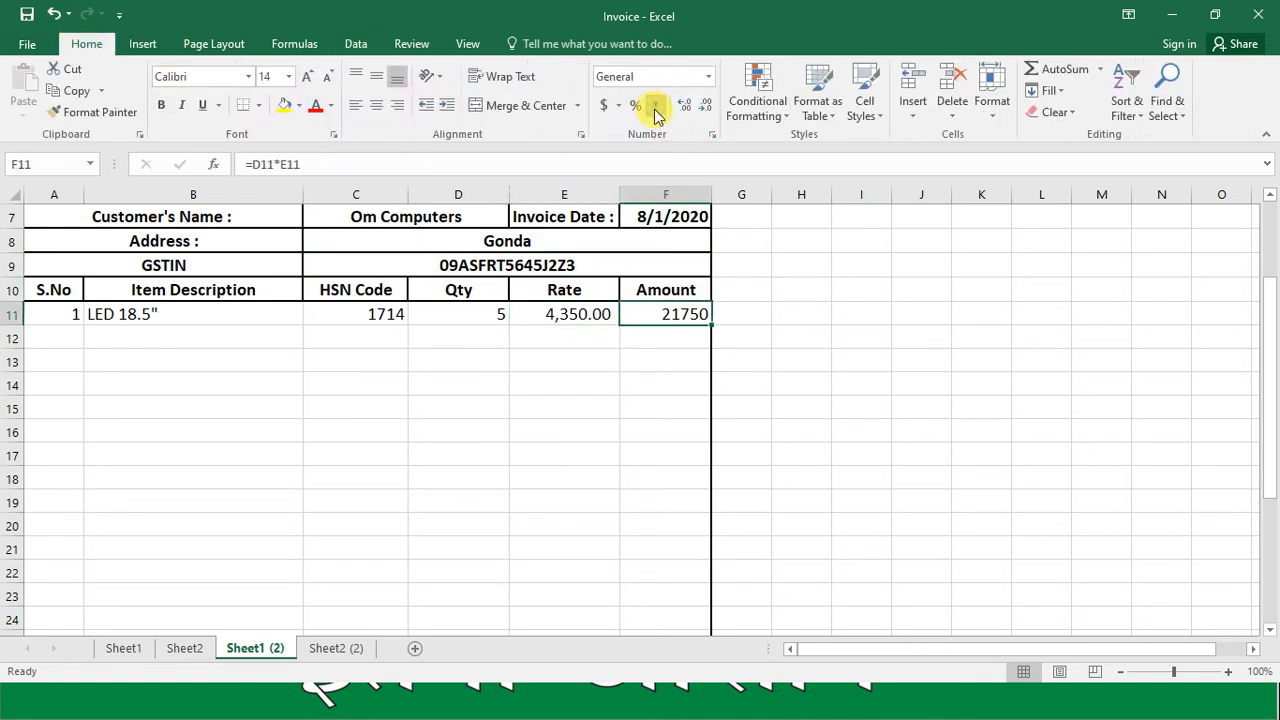
{"action": "left_click", "coordinate": [655, 108]}
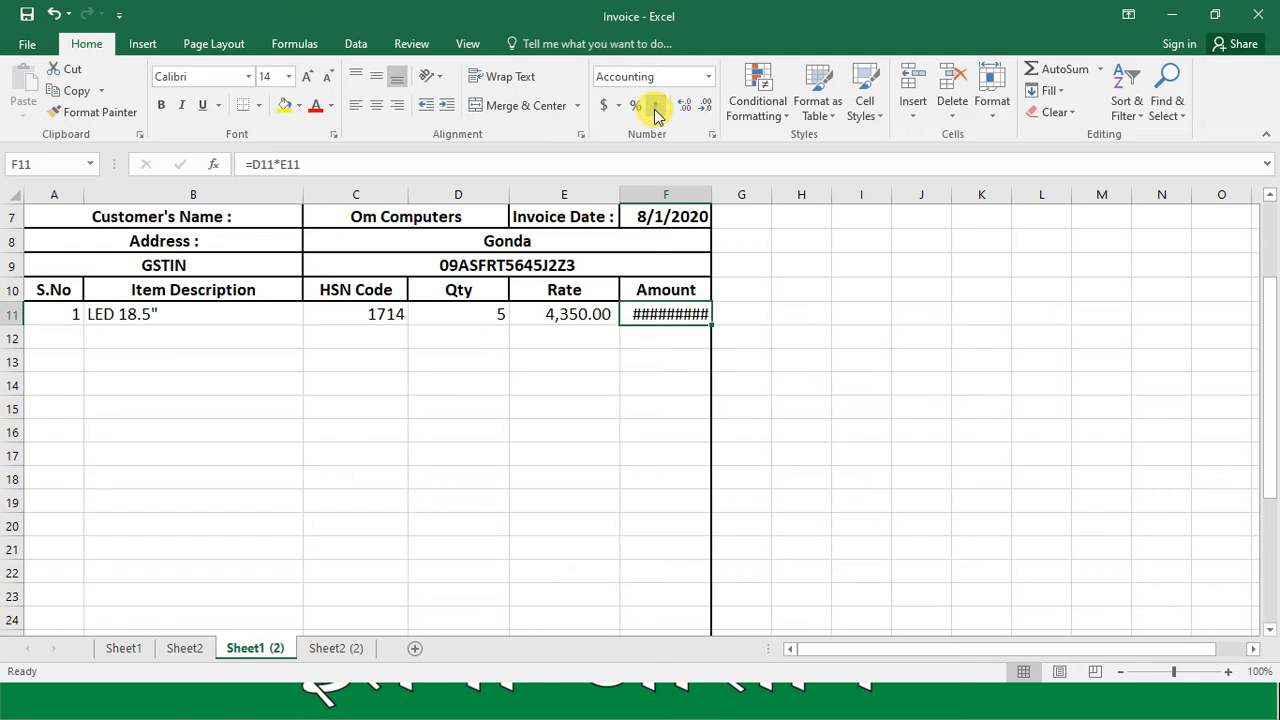
{"action": "double_click", "coordinate": [712, 189]}
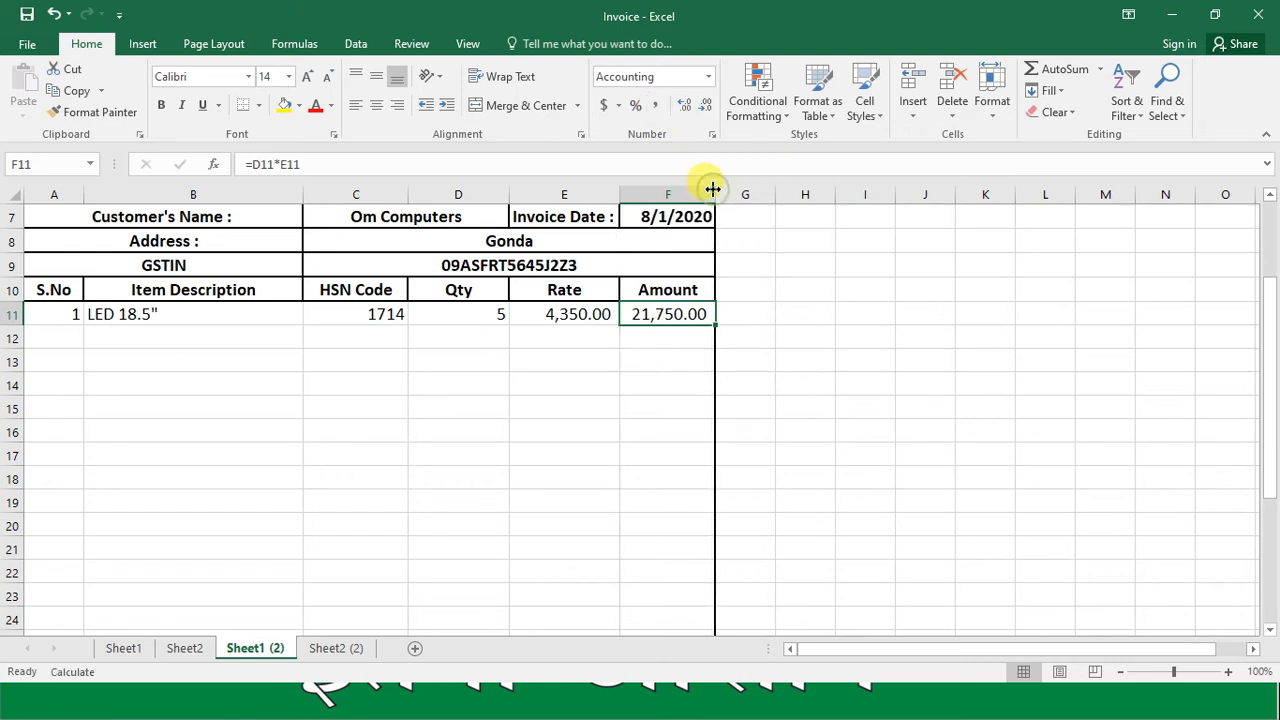
Start a SUM formula in the Total cell F26
{"action": "left_click", "coordinate": [670, 348]}
{"action": "key", "text": "Down"}
{"action": "key", "text": "Down"}
{"action": "key", "text": "Down"}
{"action": "key", "text": "Down"}
{"action": "key", "text": "Down"}
{"action": "key", "text": "Down"}
{"action": "key", "text": "Down"}
{"action": "key", "text": "Down"}
{"action": "key", "text": "Down"}
{"action": "key", "text": "Down"}
{"action": "key", "text": "Down"}
{"action": "key", "text": "Down"}
{"action": "key", "text": "Down"}
{"action": "key", "text": "Up"}
{"action": "key", "text": "Up"}
{"action": "key", "text": "Up"}
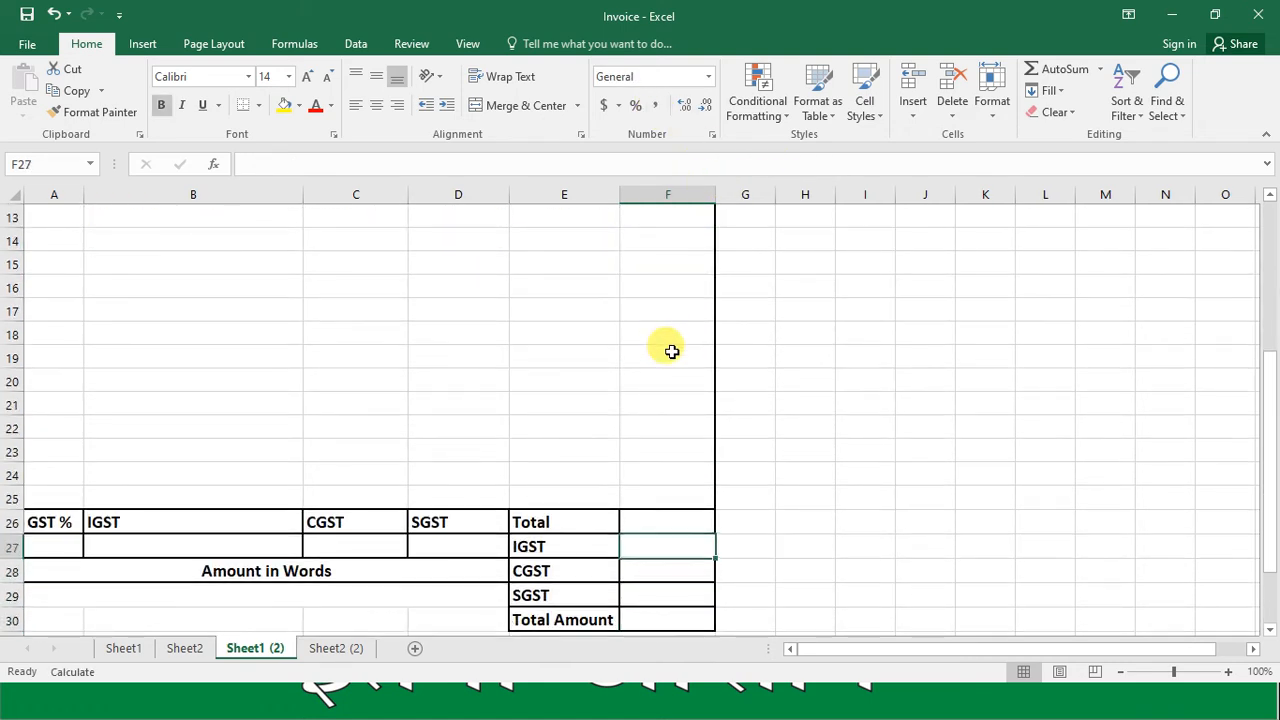
{"action": "type", "text": "=SU"}
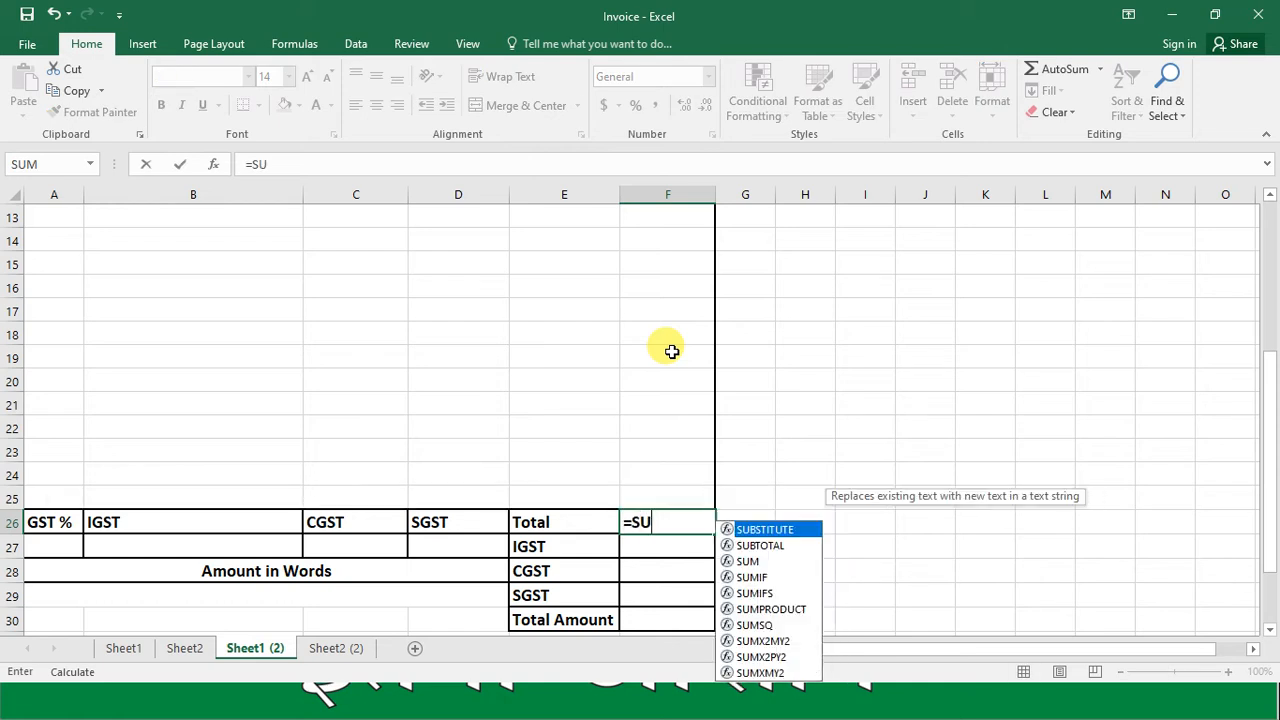
{"action": "type", "text": "M("}
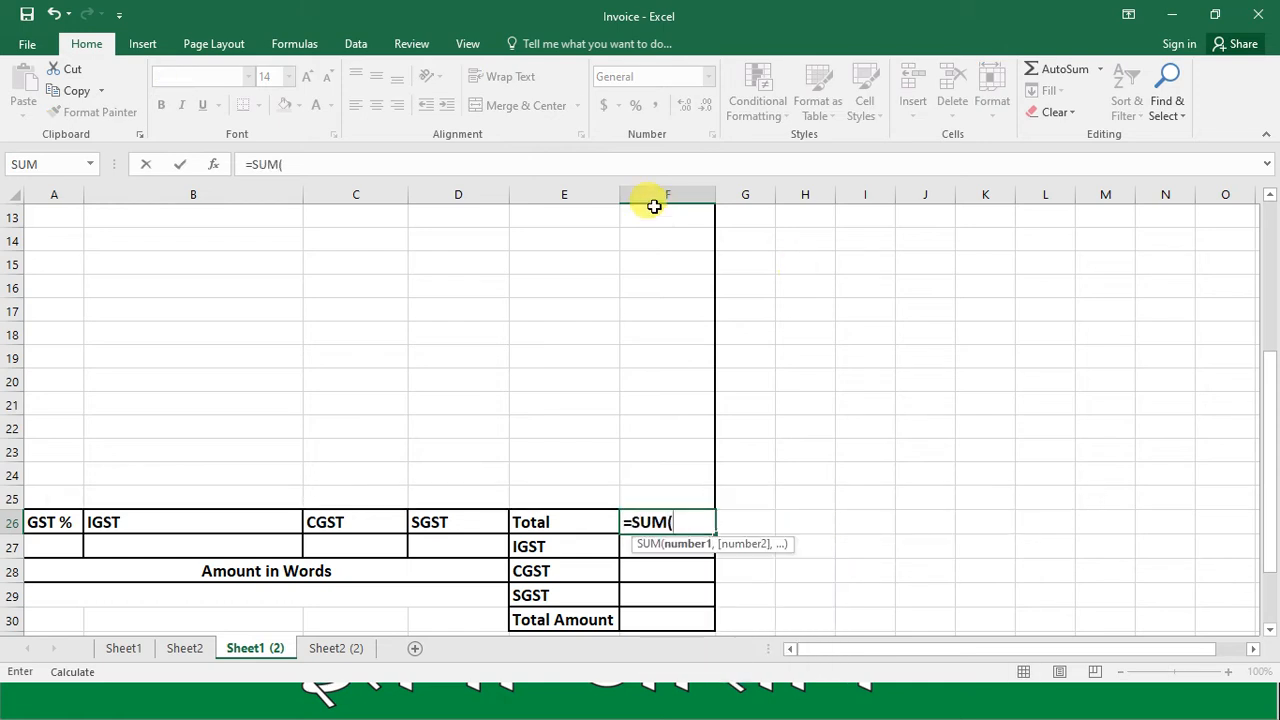
Complete the Total formula by summing the Amount column's item rows from F11 downward
{"action": "left_click", "coordinate": [1270, 197]}
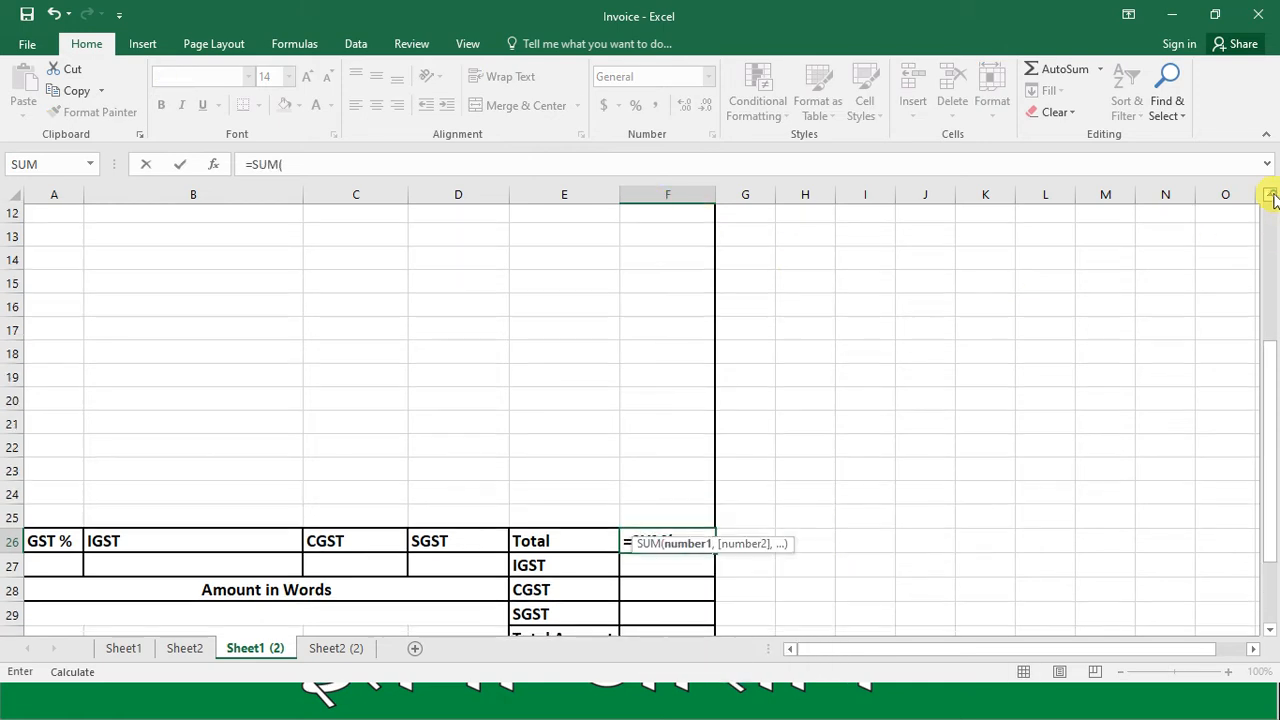
{"action": "left_click", "coordinate": [1270, 197]}
{"action": "left_click", "coordinate": [1270, 197]}
{"action": "left_click", "coordinate": [1270, 197]}
{"action": "left_click", "coordinate": [703, 265]}
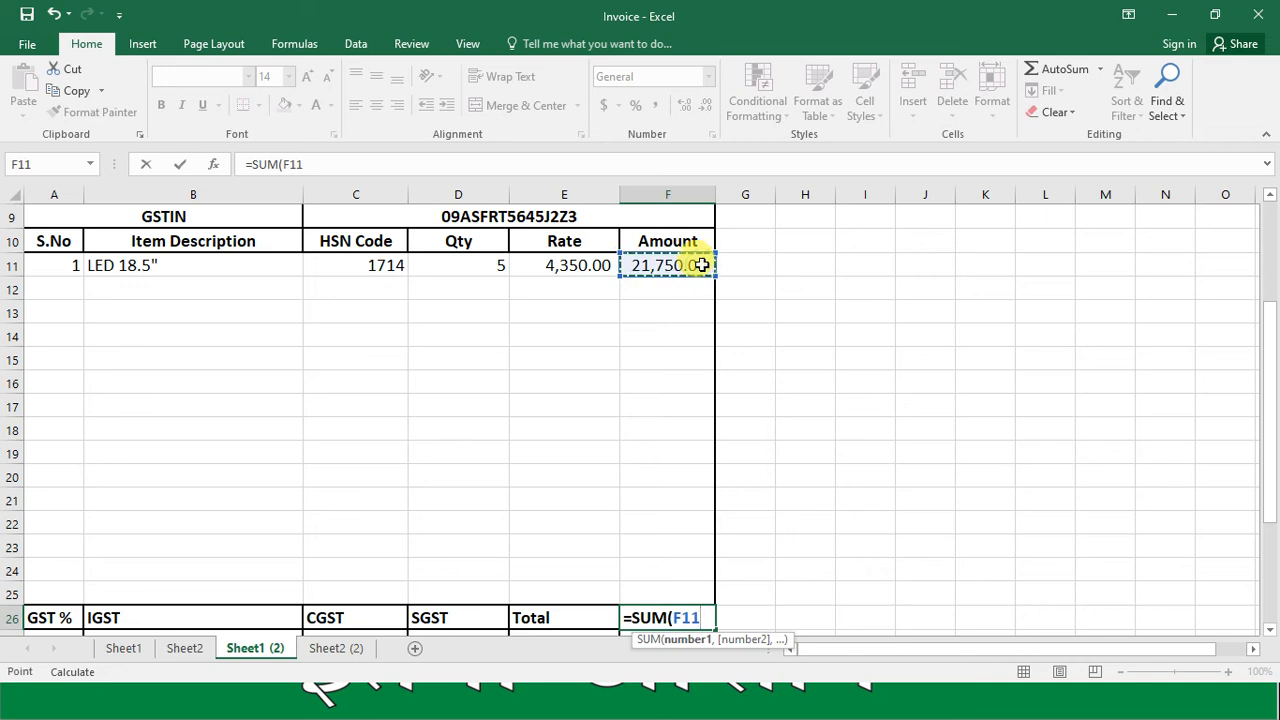
{"action": "key", "text": "shift+Down"}
{"action": "key", "text": "shift+Down"}
{"action": "key", "text": "shift+Down"}
{"action": "key", "text": "shift+Down"}
{"action": "key", "text": "shift+Down"}
{"action": "key", "text": "shift+Down"}
{"action": "key", "text": "shift+Down"}
{"action": "key", "text": "shift+Down"}
{"action": "key", "text": "shift+Down"}
{"action": "key", "text": "shift+Down"}
{"action": "key", "text": "shift+Down"}
{"action": "key", "text": "shift+Down"}
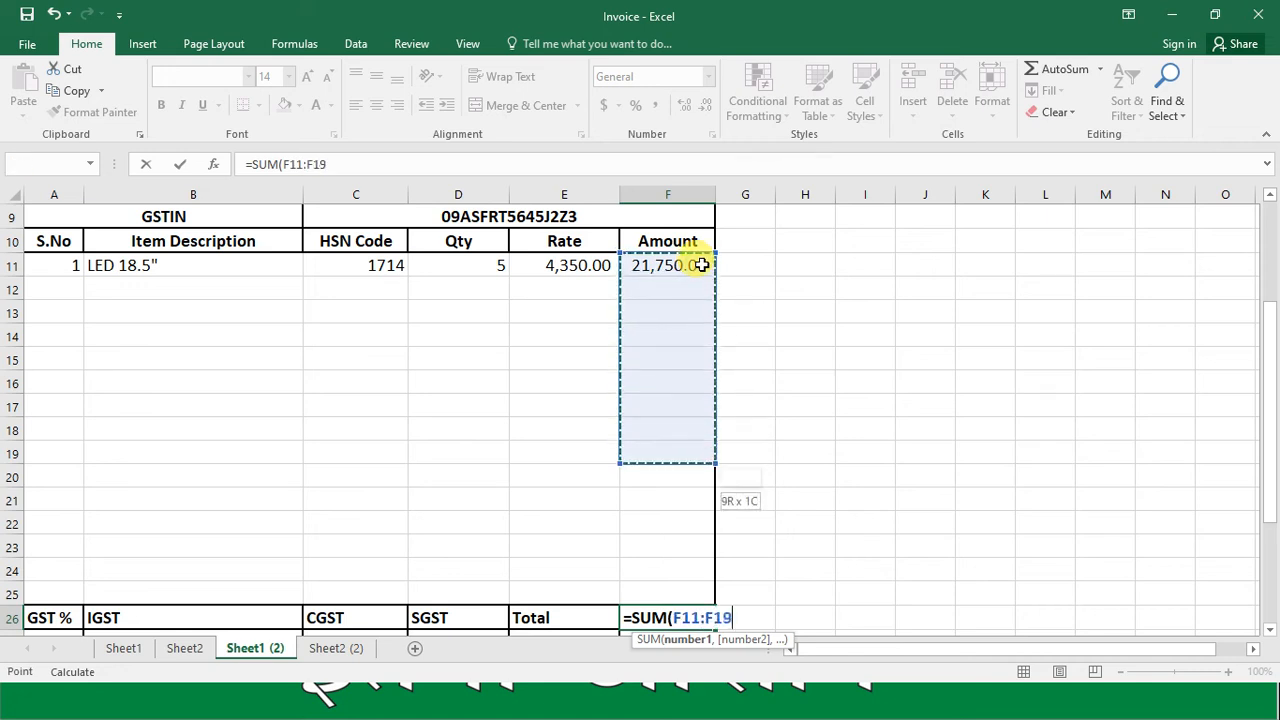
{"action": "key", "text": "Return"}
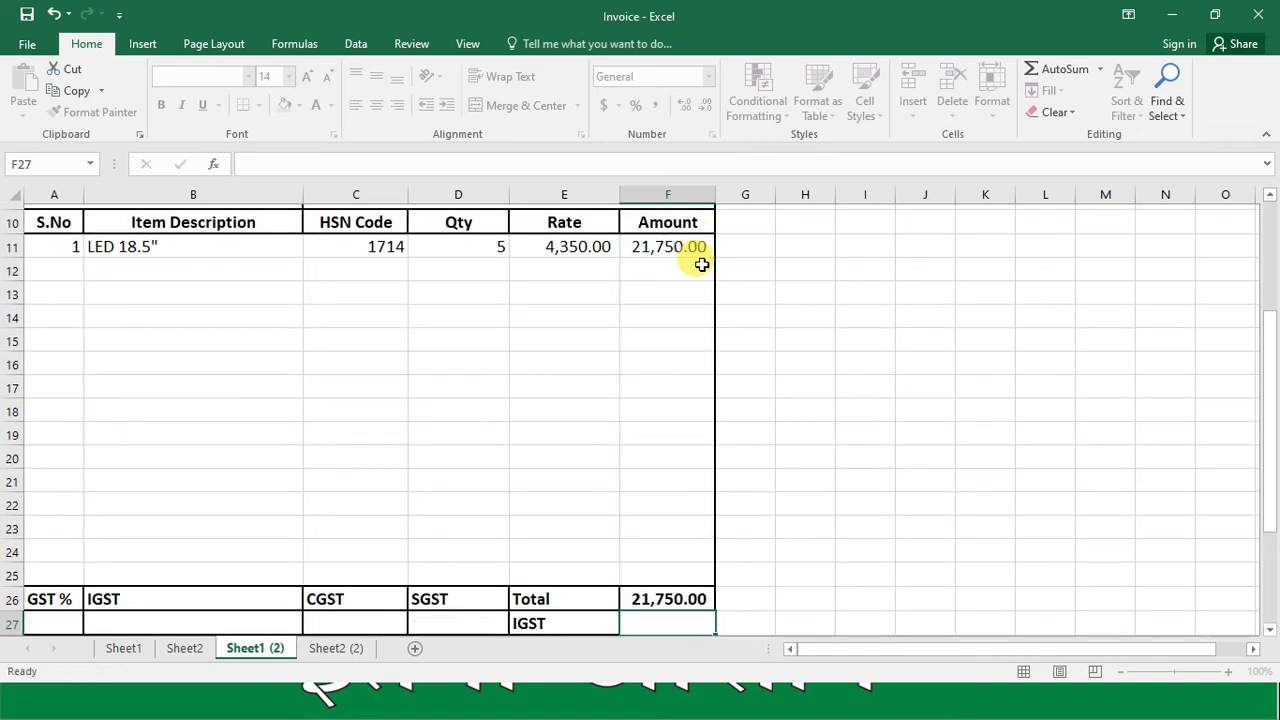
Start a VLOOKUP formula in the GST % cell A27 with E2 as the lookup value
{"action": "key", "text": "Up"}
{"action": "key", "text": "Down"}
{"action": "key", "text": "Up"}
{"action": "key", "text": "Left"}
{"action": "key", "text": "Left"}
{"action": "key", "text": "Left"}
{"action": "key", "text": "Left"}
{"action": "key", "text": "Left"}
{"action": "key", "text": "Down"}
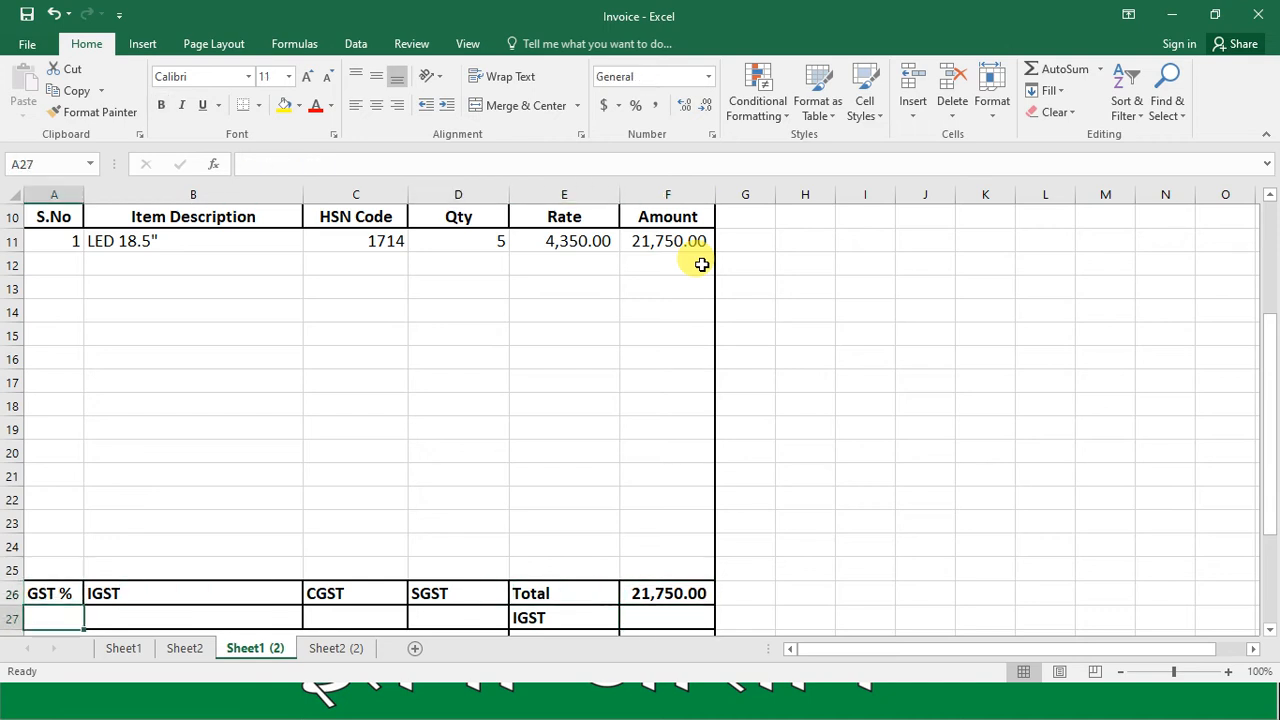
{"action": "type", "text": "=VL"}
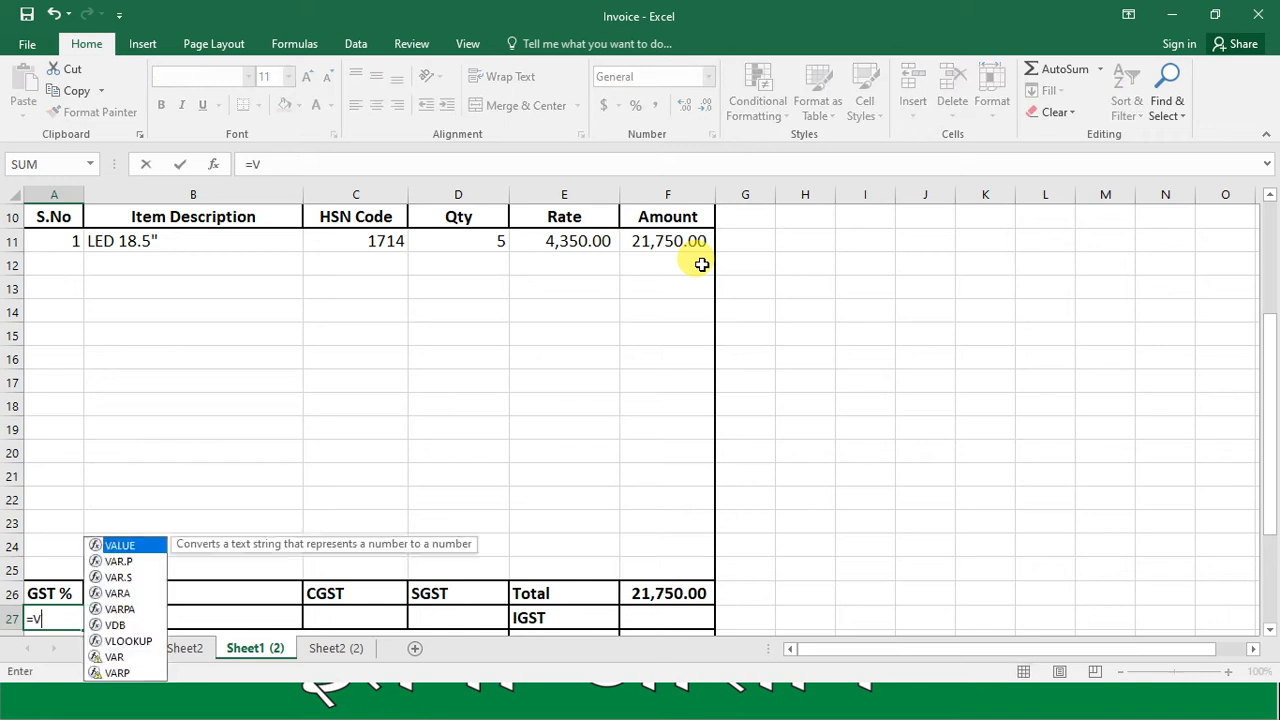
{"action": "key", "text": "Tab"}
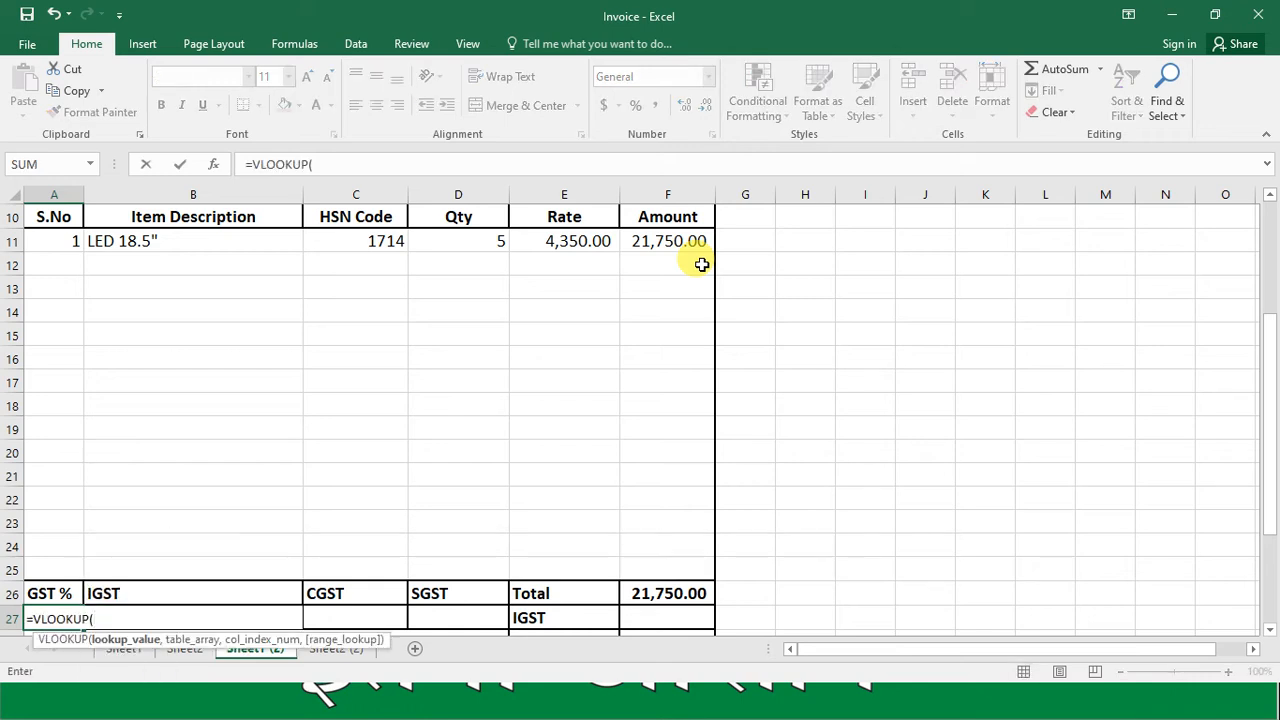
{"action": "left_click", "coordinate": [1269, 196]}
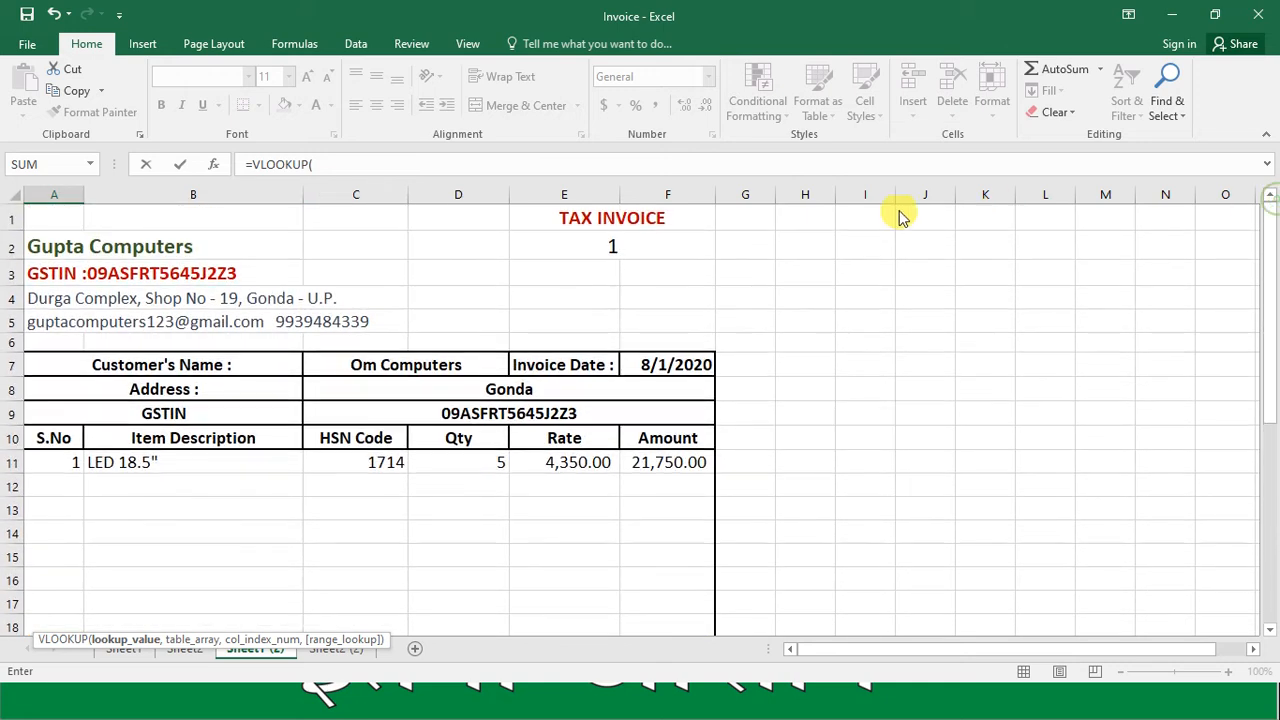
{"action": "left_click", "coordinate": [645, 247]}
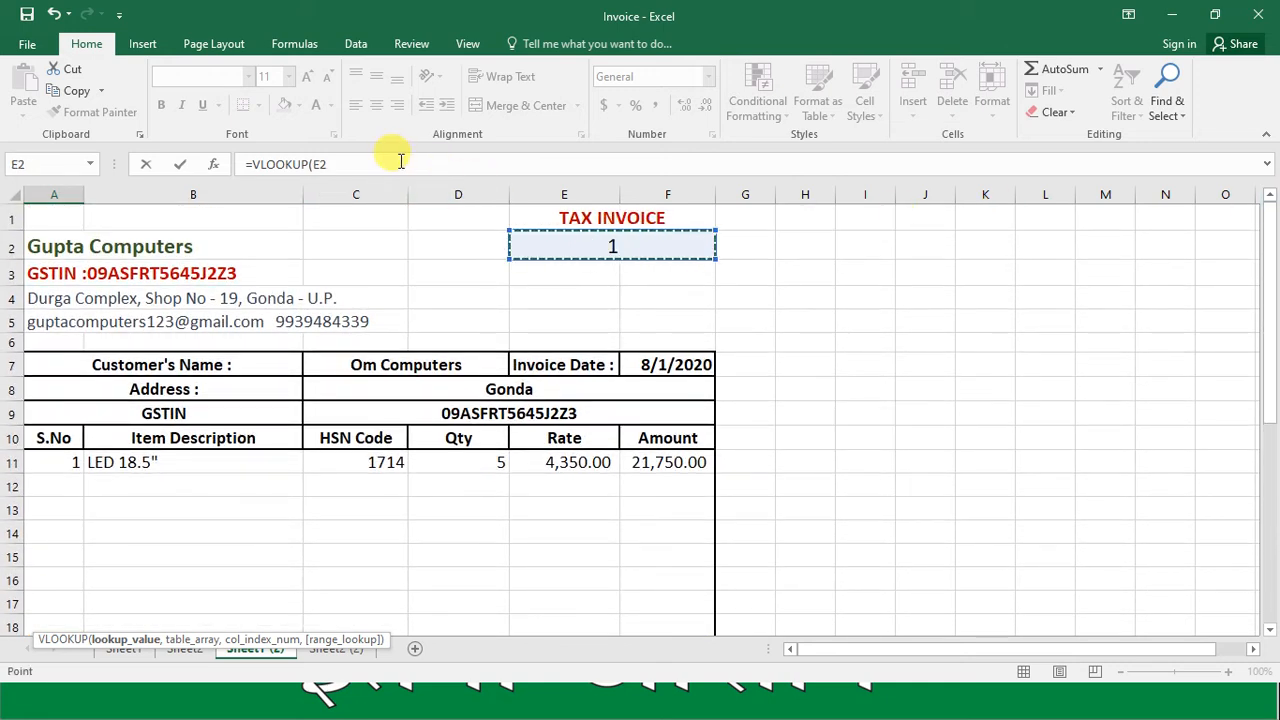
{"action": "type", "text": ","}
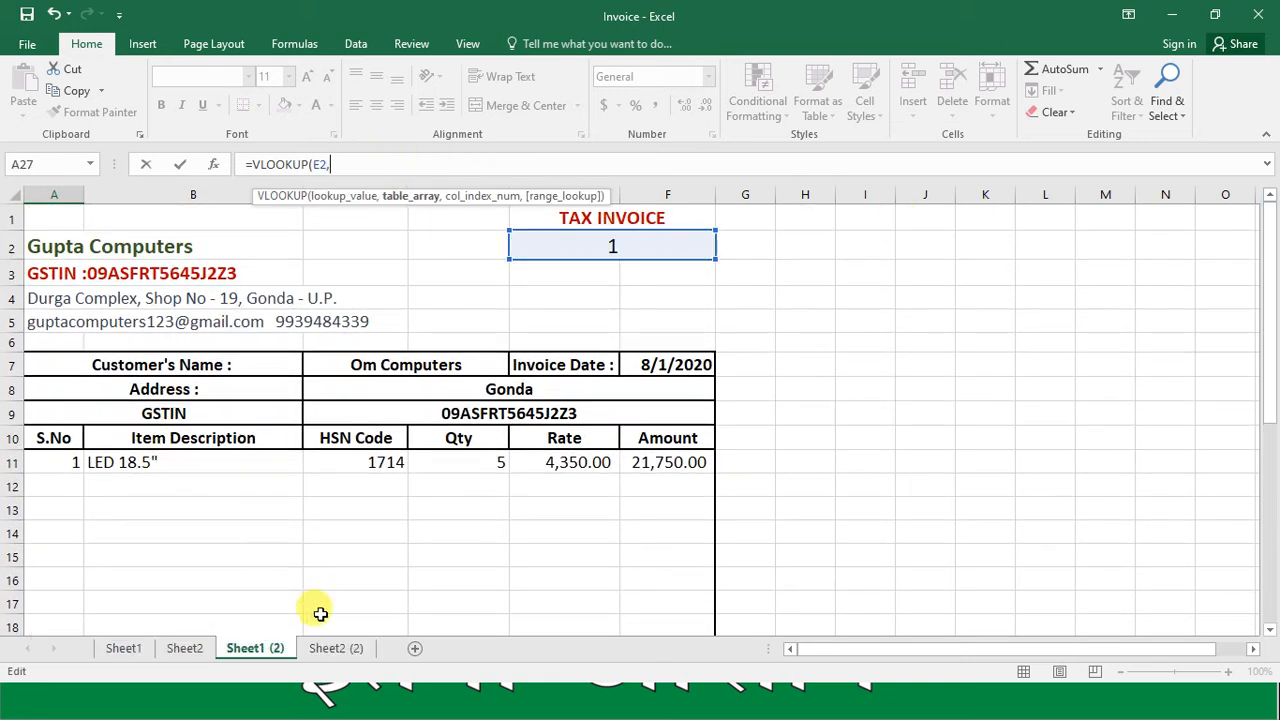
Complete the GST % VLOOKUP with the whole table on Sheet2 (2), including headers, as table array, column index 10 and match type 0
{"action": "left_click", "coordinate": [330, 647]}
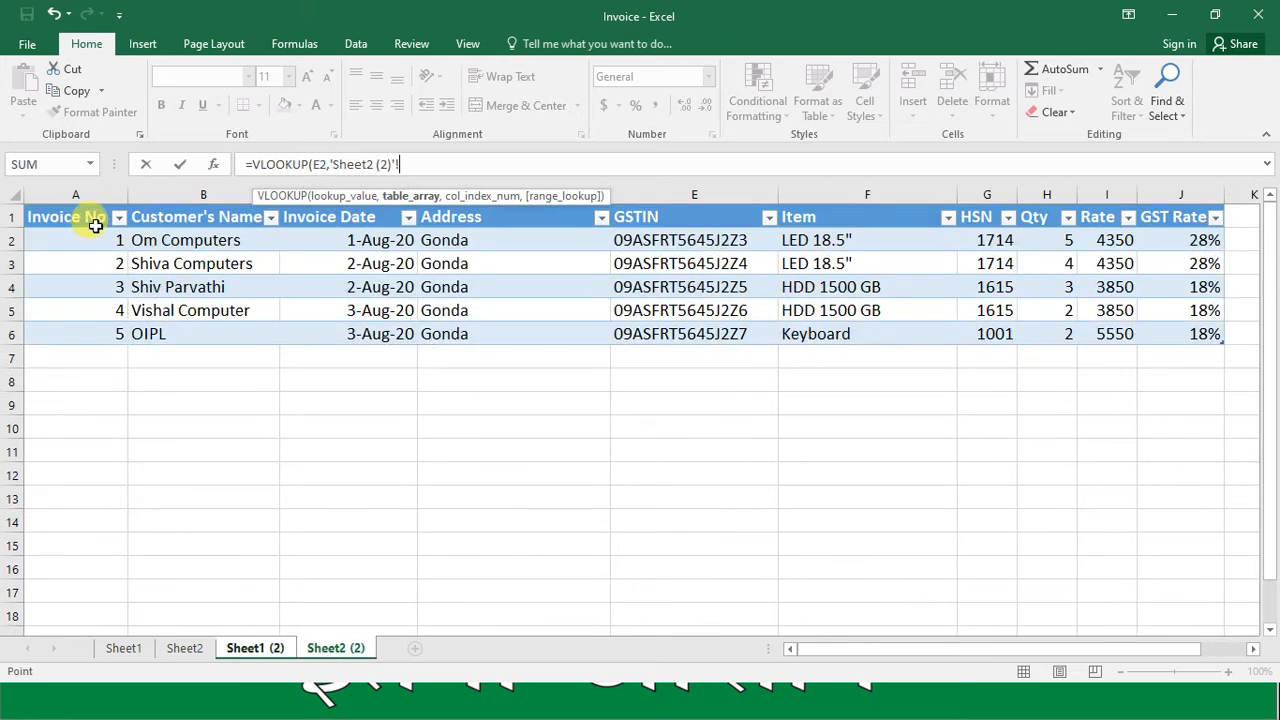
{"action": "left_click", "coordinate": [95, 225]}
{"action": "left_click_drag", "start_coordinate": [95, 225], "coordinate": [1220, 222]}
{"action": "key", "text": "shift+Down"}
{"action": "key", "text": "shift+Down"}
{"action": "key", "text": "shift+Down"}
{"action": "key", "text": "shift+Down"}
{"action": "key", "text": "shift+Down"}
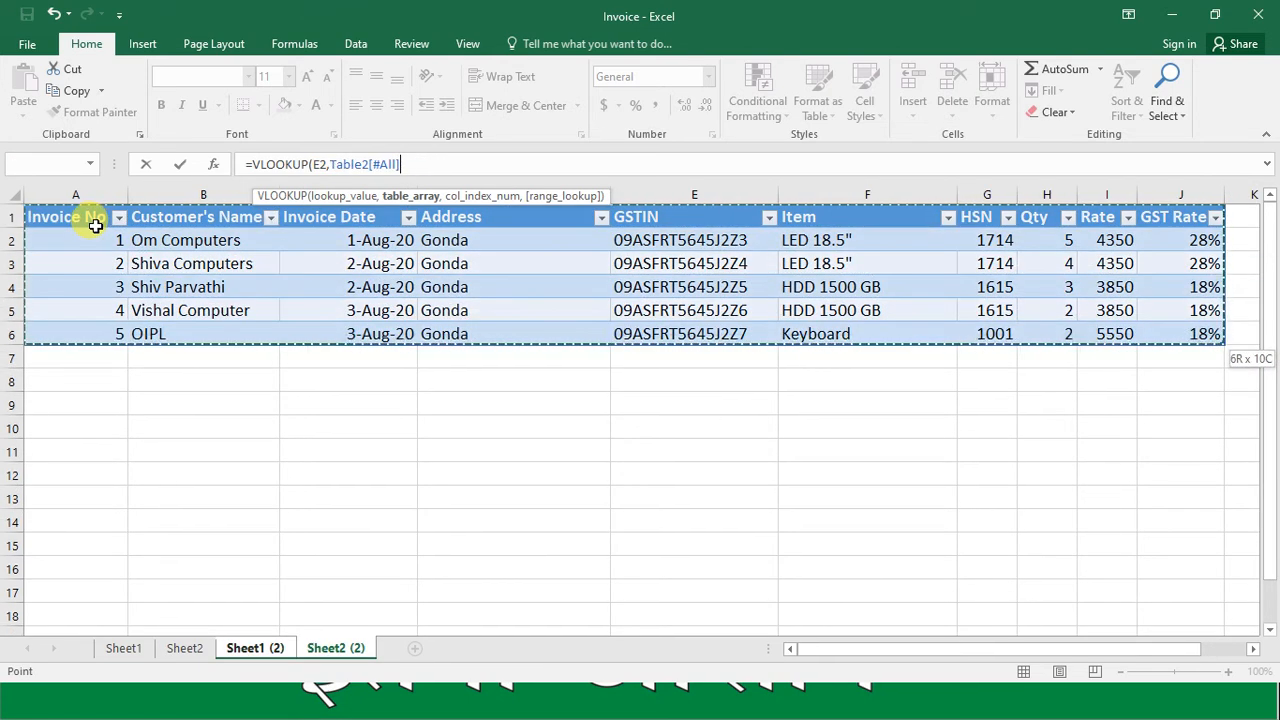
{"action": "type", "text": ","}
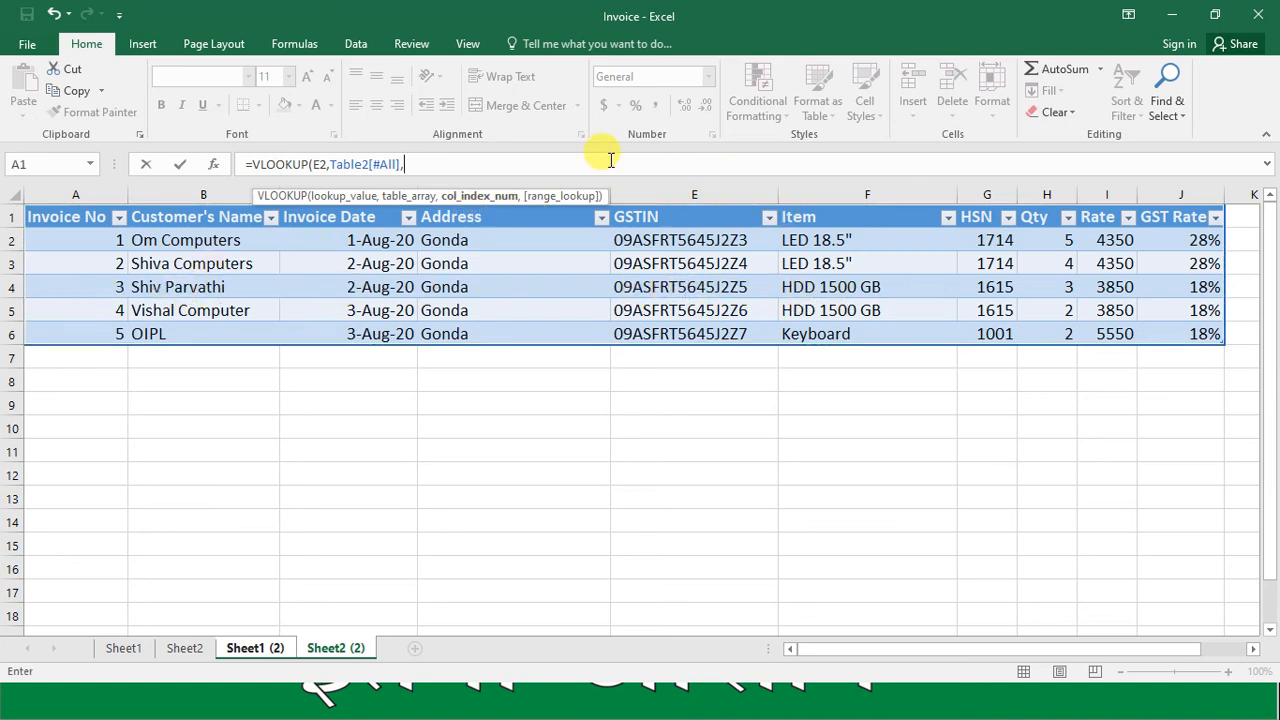
{"action": "type", "text": "10,0"}
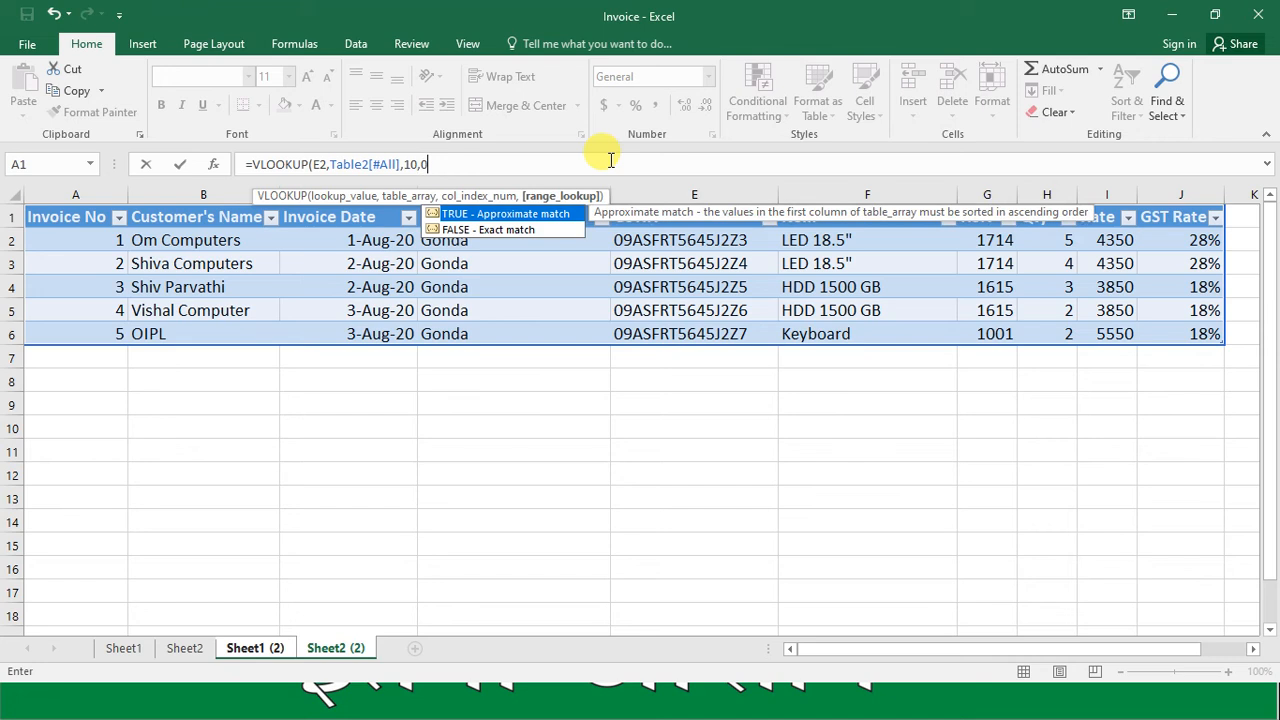
{"action": "type", "text": ")"}
{"action": "key", "text": "Return"}
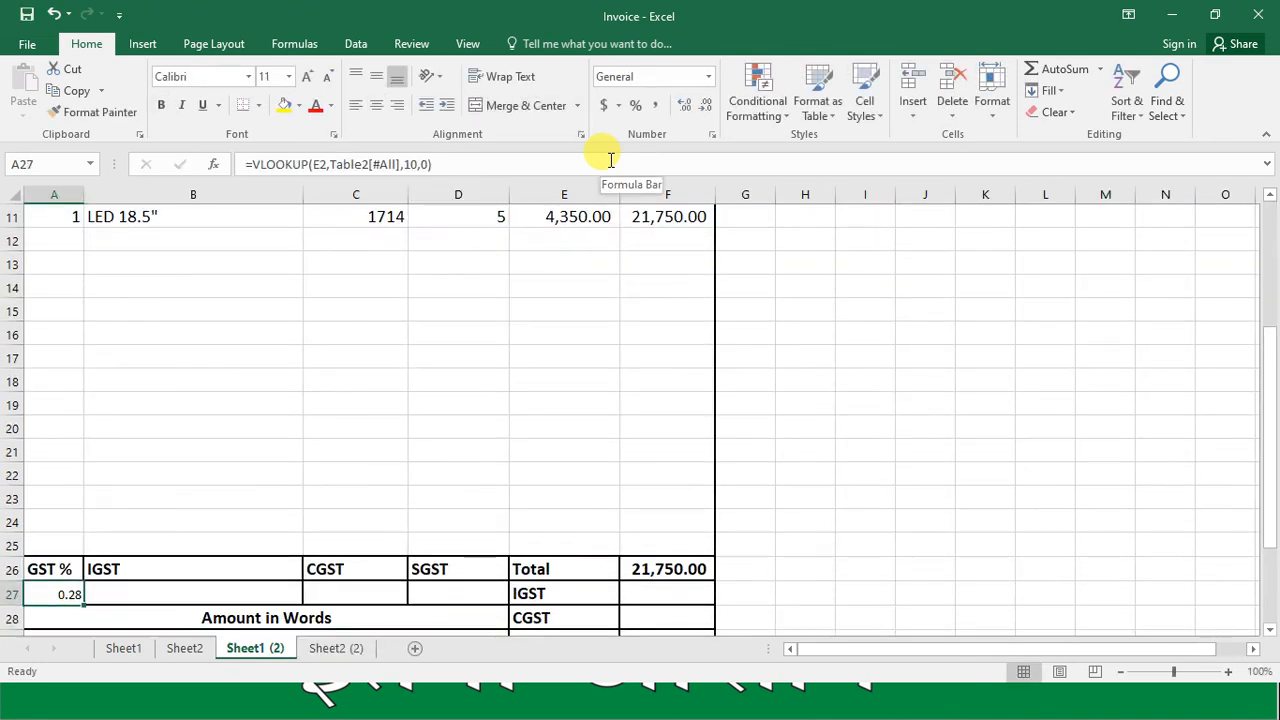
Format the GST % value in A27 with the Percentage number category
{"action": "right_click", "coordinate": [67, 595]}
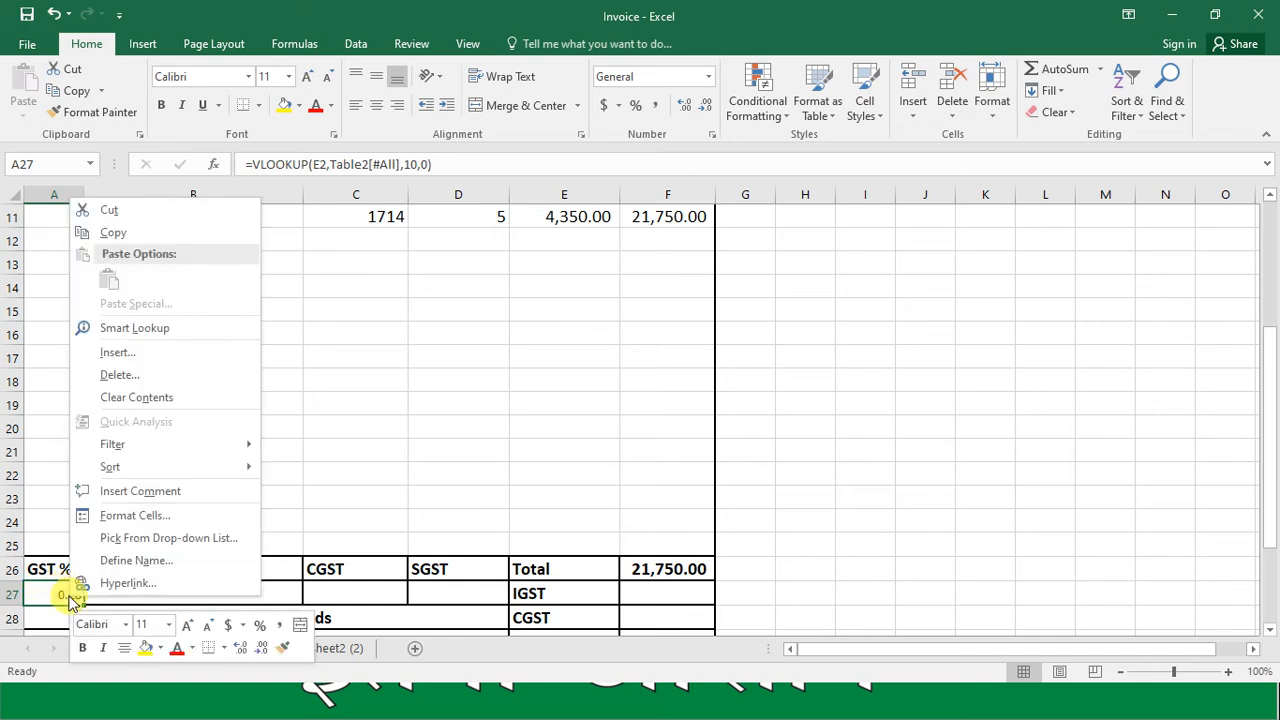
{"action": "left_click", "coordinate": [177, 518]}
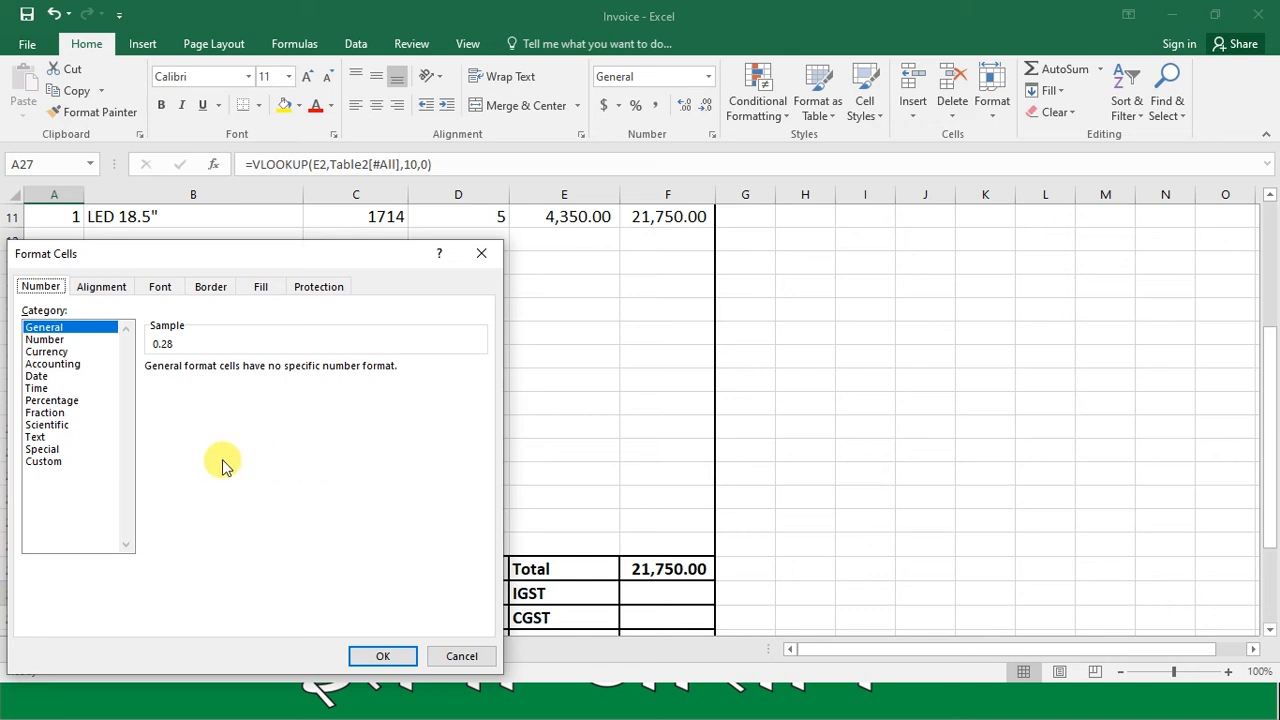
{"action": "left_click", "coordinate": [86, 401]}
{"action": "left_click", "coordinate": [372, 659]}
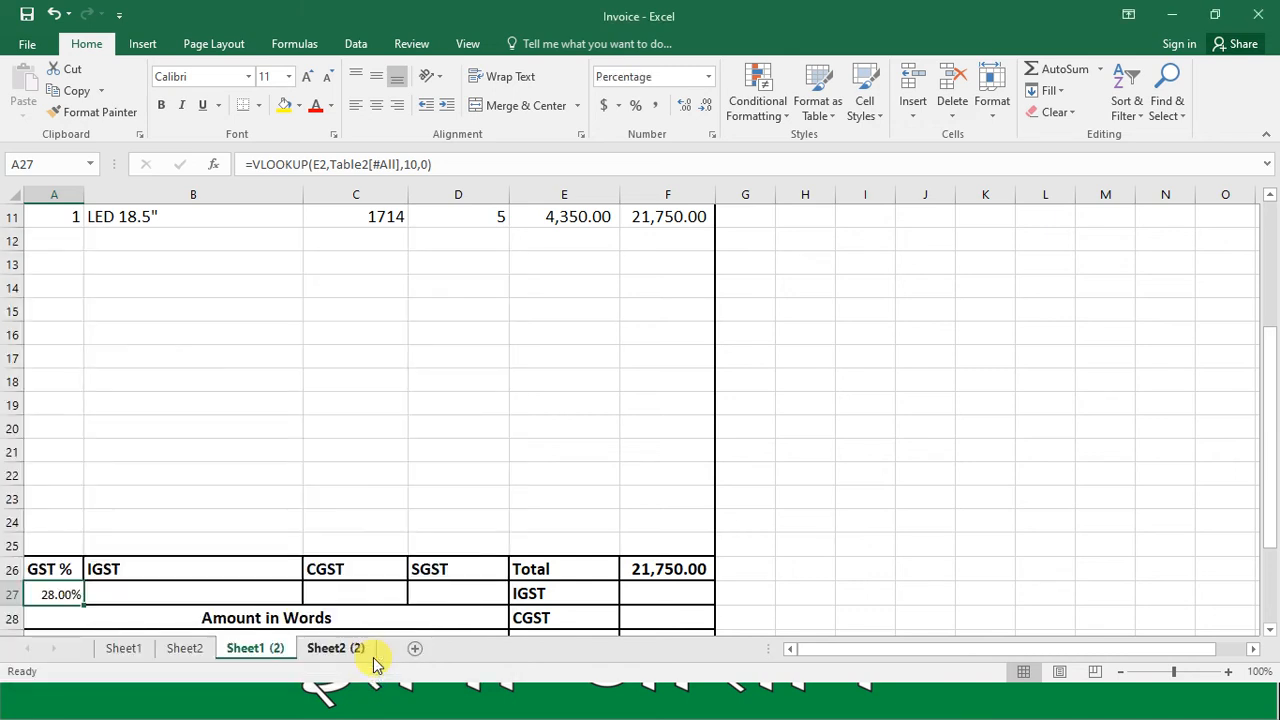
Format the tax rate cells A27:D27 as Percentage with 2 decimal places and set their font size to 14
{"action": "key", "text": "shift+Right"}
{"action": "key", "text": "shift+Right"}
{"action": "key", "text": "shift+Right"}
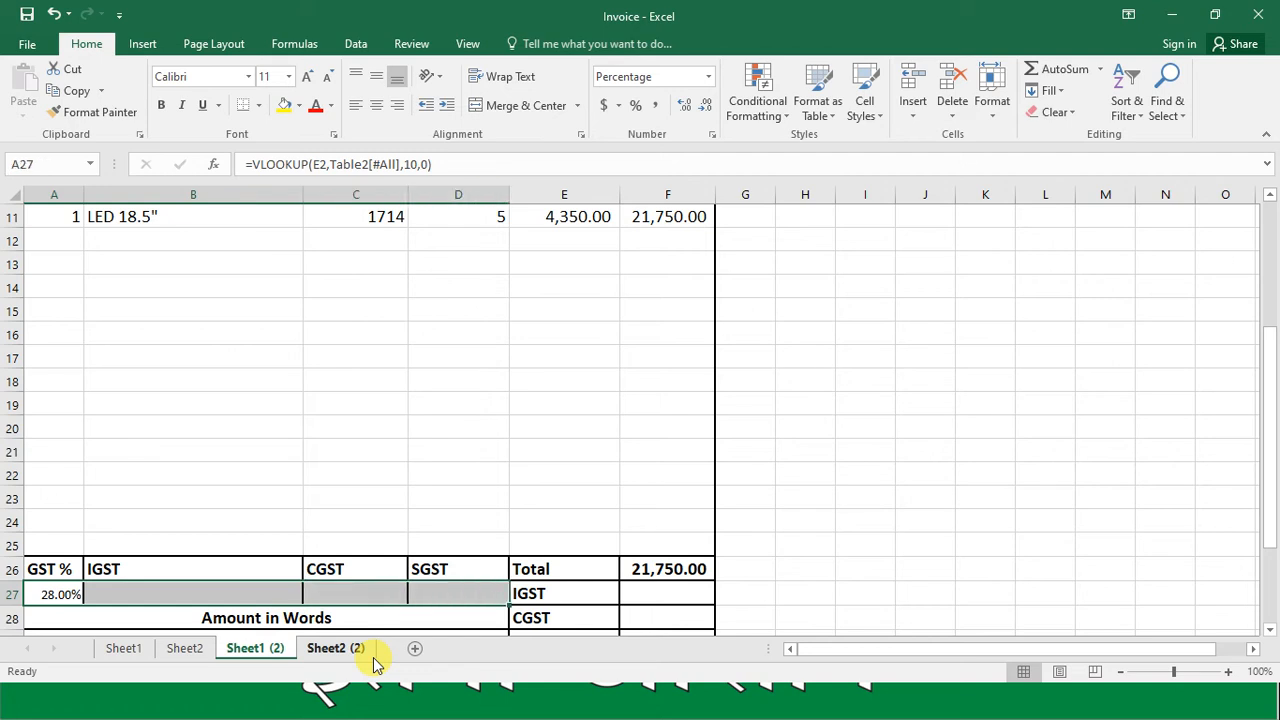
{"action": "right_click", "coordinate": [350, 593]}
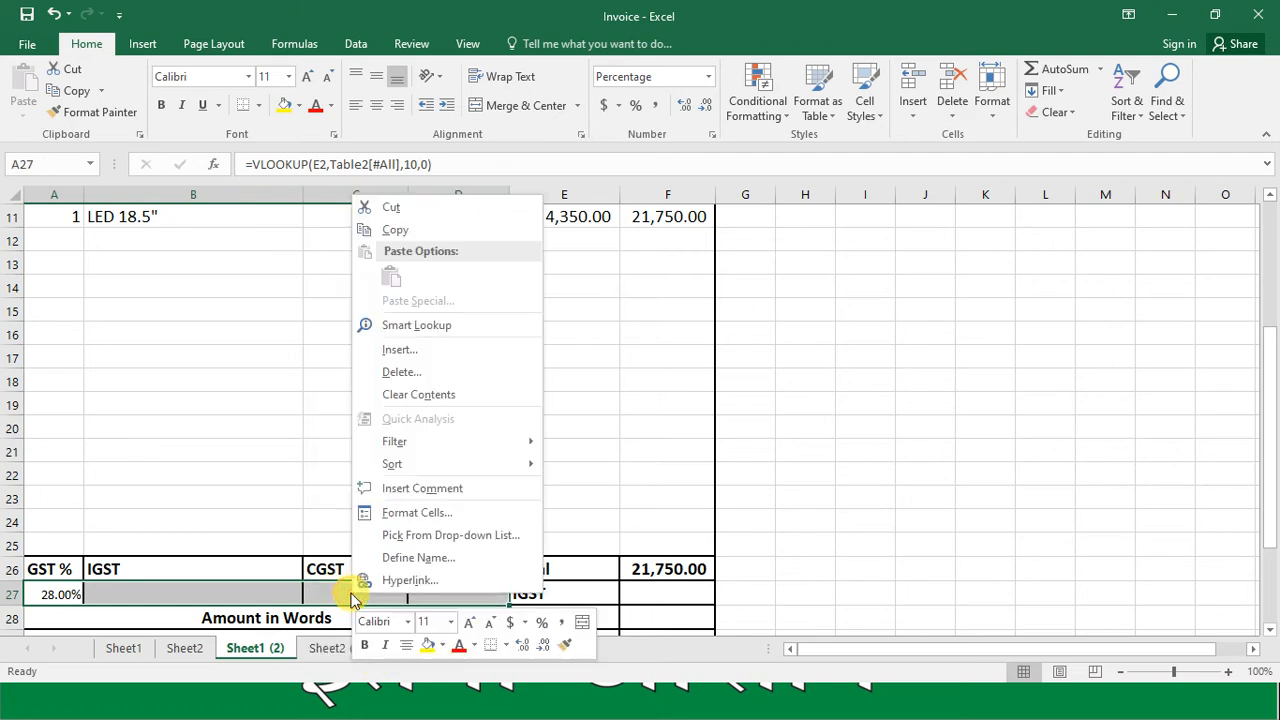
{"action": "left_click", "coordinate": [428, 515]}
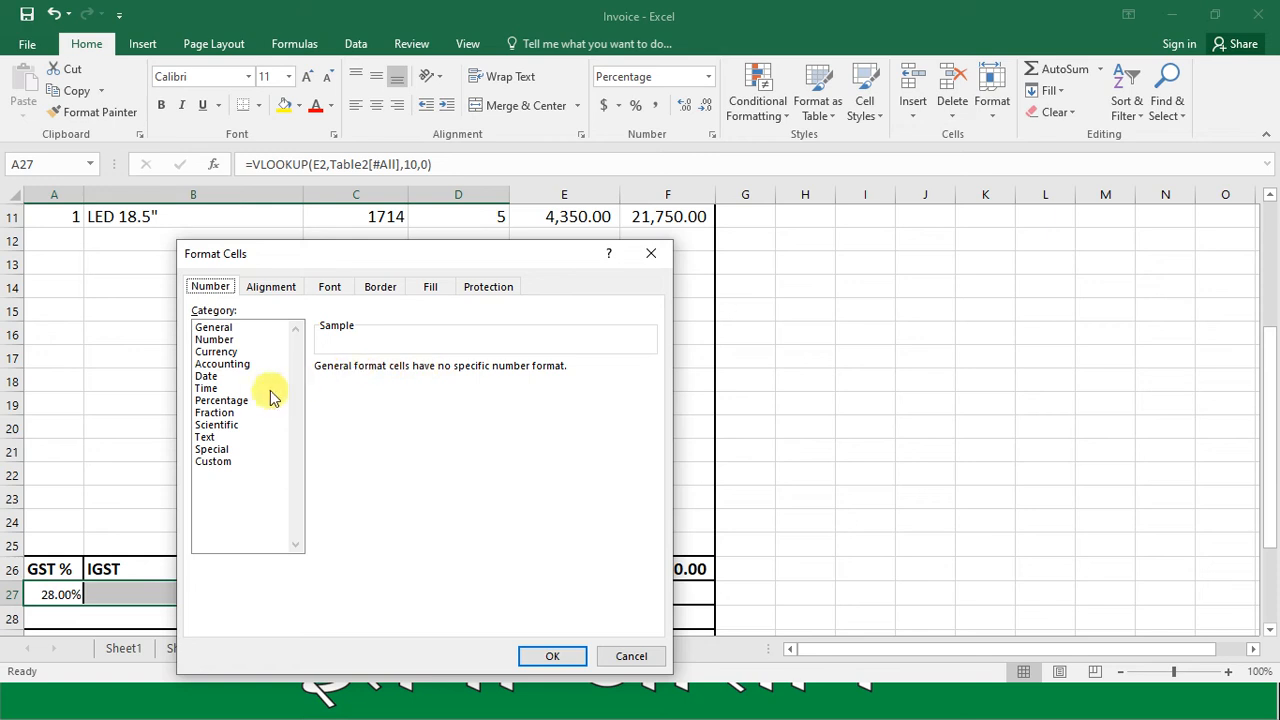
{"action": "left_click", "coordinate": [258, 412]}
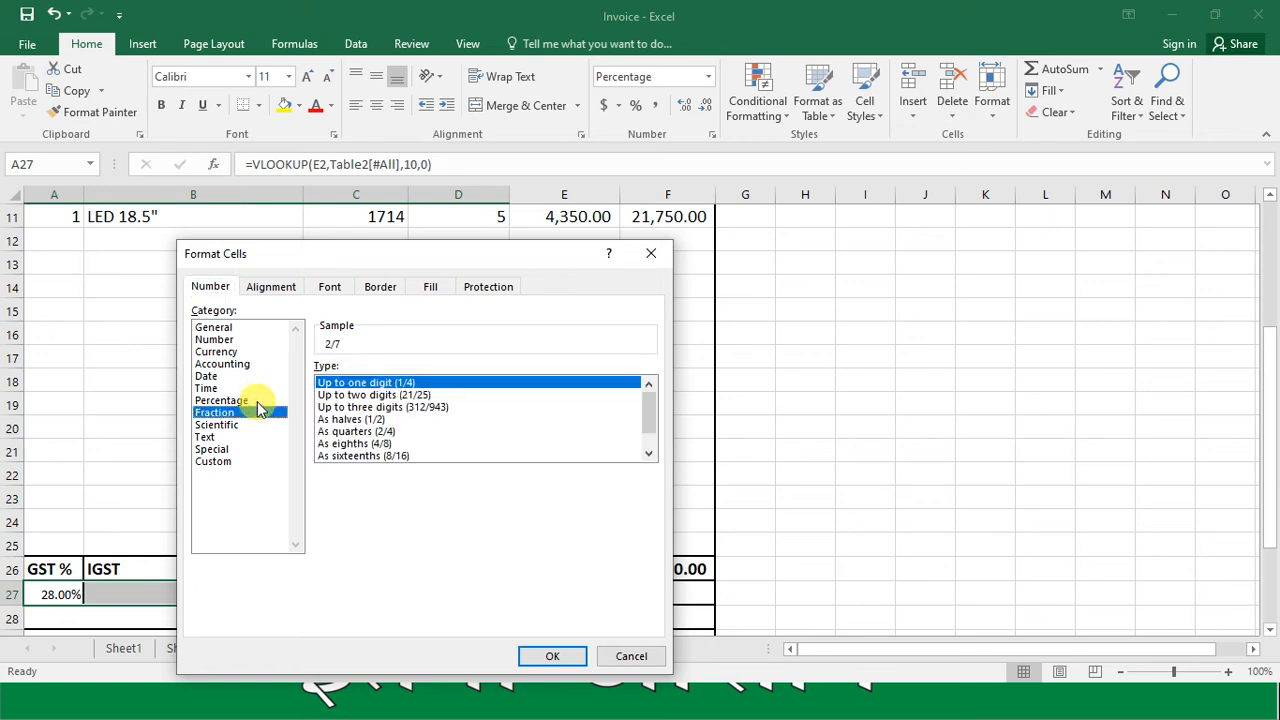
{"action": "left_click", "coordinate": [257, 400]}
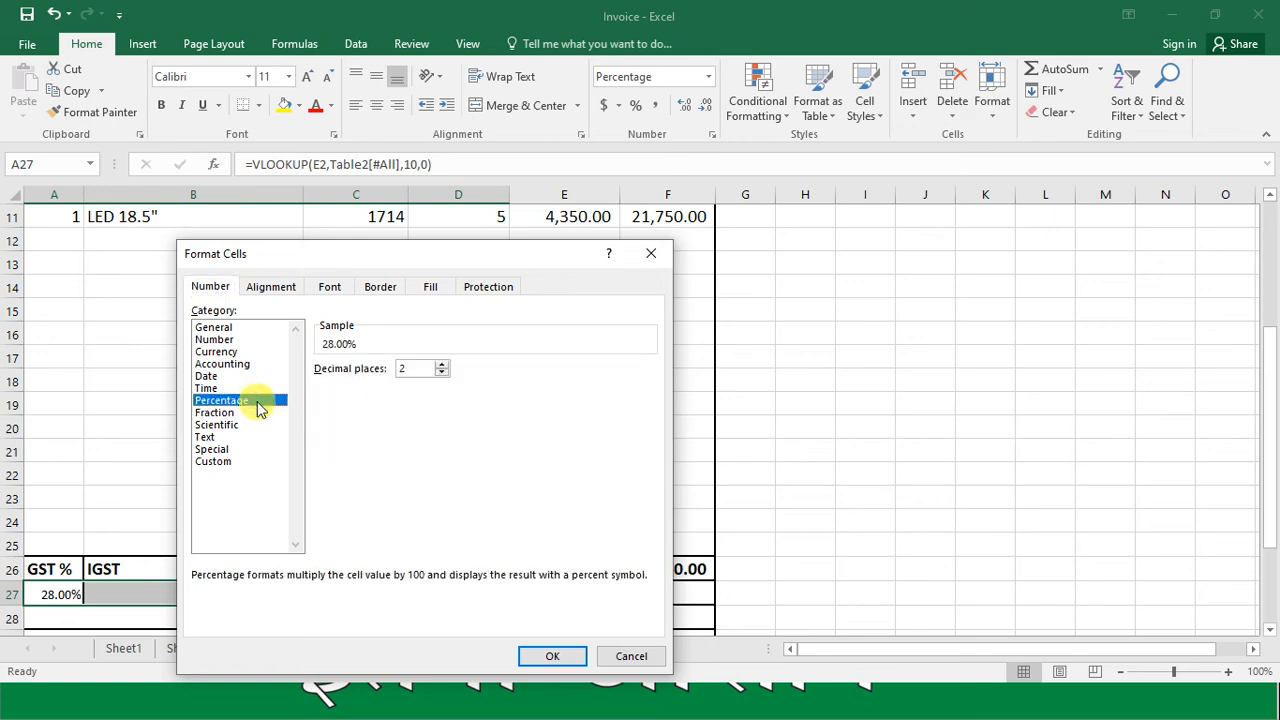
{"action": "left_click", "coordinate": [548, 657]}
{"action": "left_click", "coordinate": [275, 75]}
{"action": "type", "text": "14"}
{"action": "key", "text": "Return"}
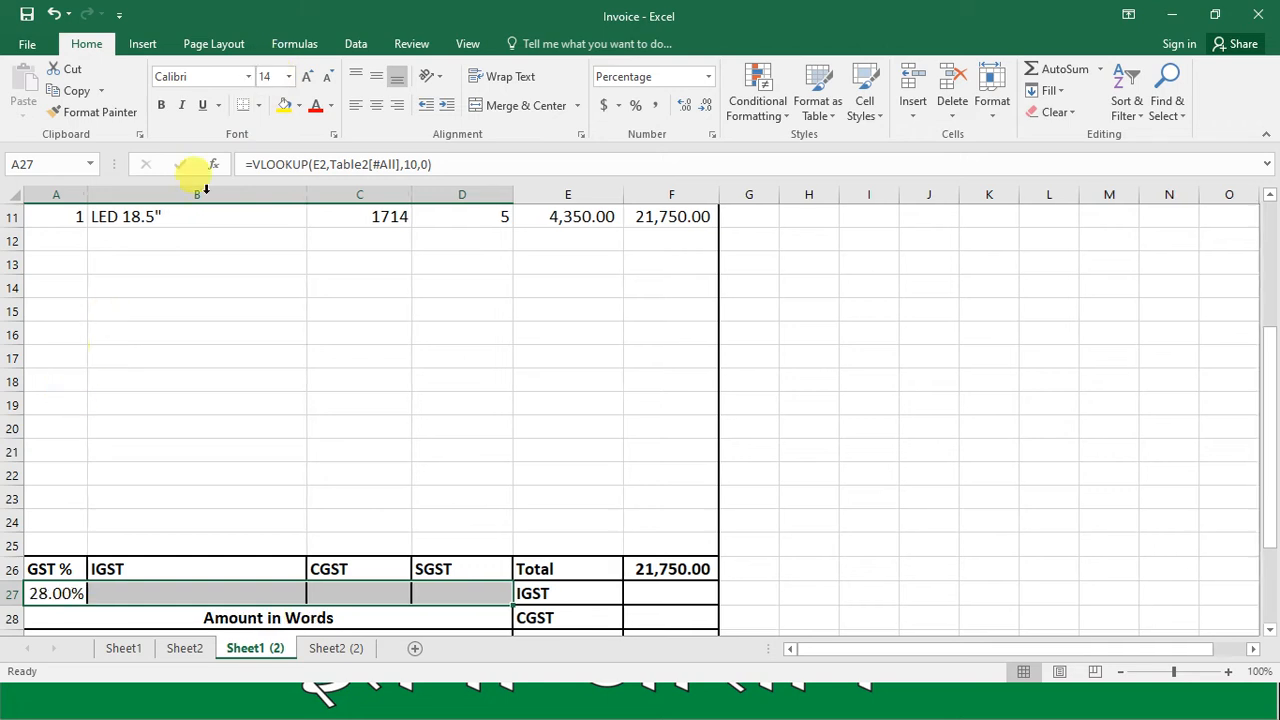
{"action": "left_click", "coordinate": [134, 587]}
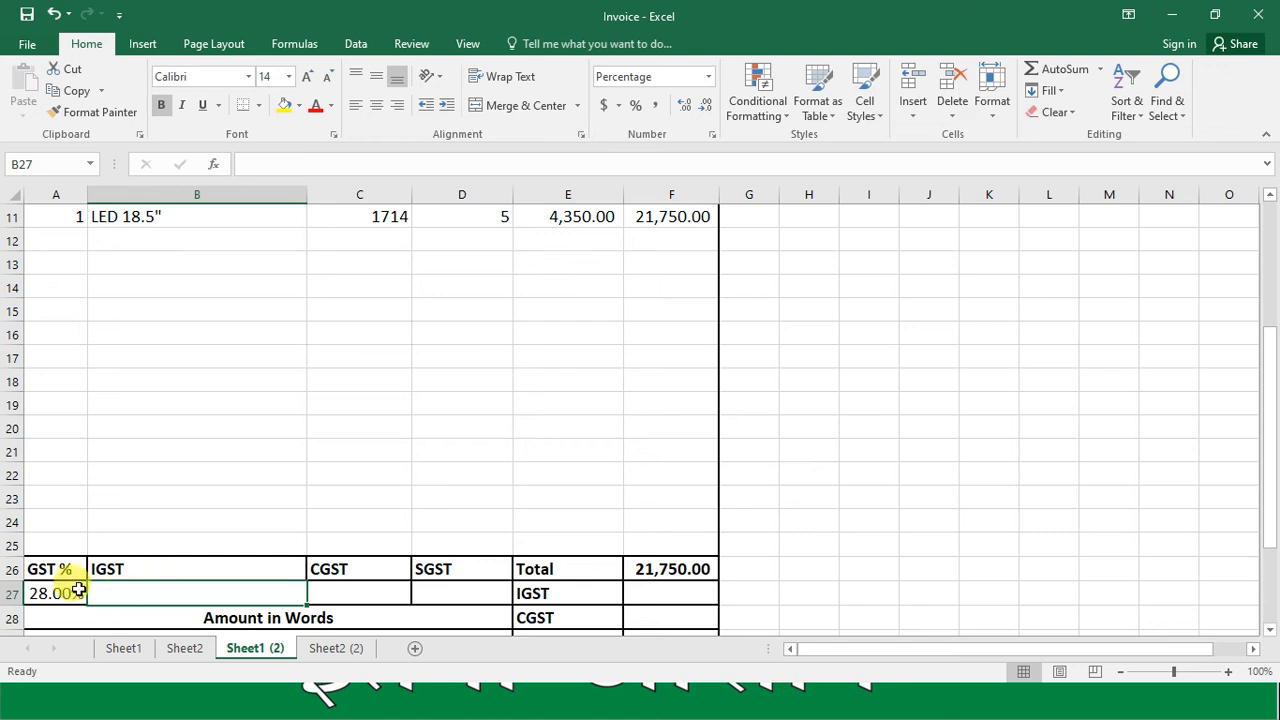
{"action": "key", "text": "Tab"}
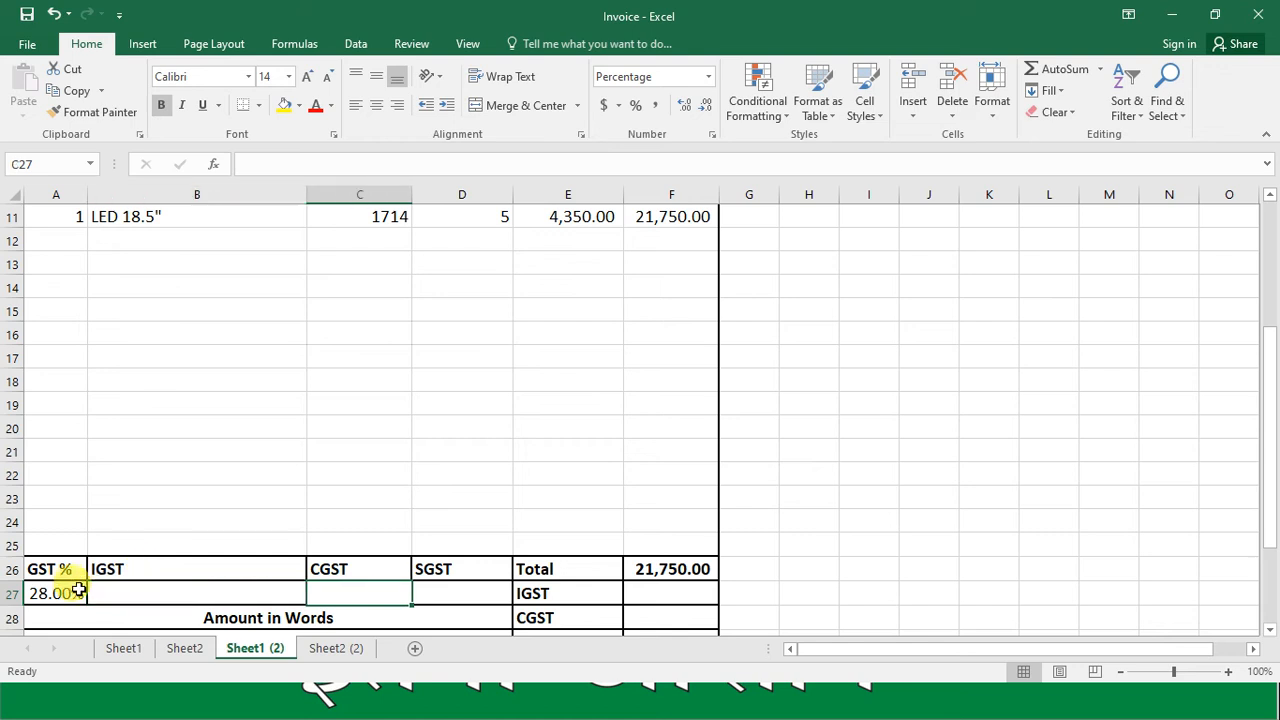
{"action": "type", "text": "="}
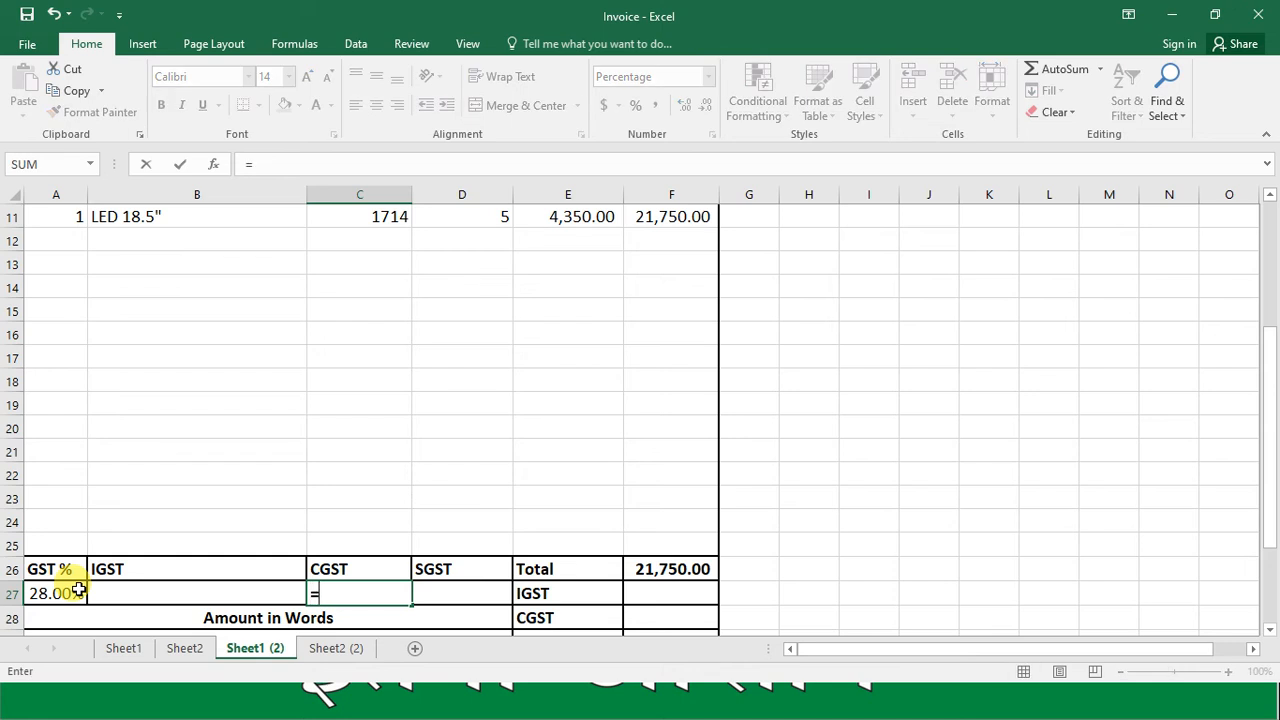
{"action": "key", "text": "Escape"}
{"action": "key", "text": "Left"}
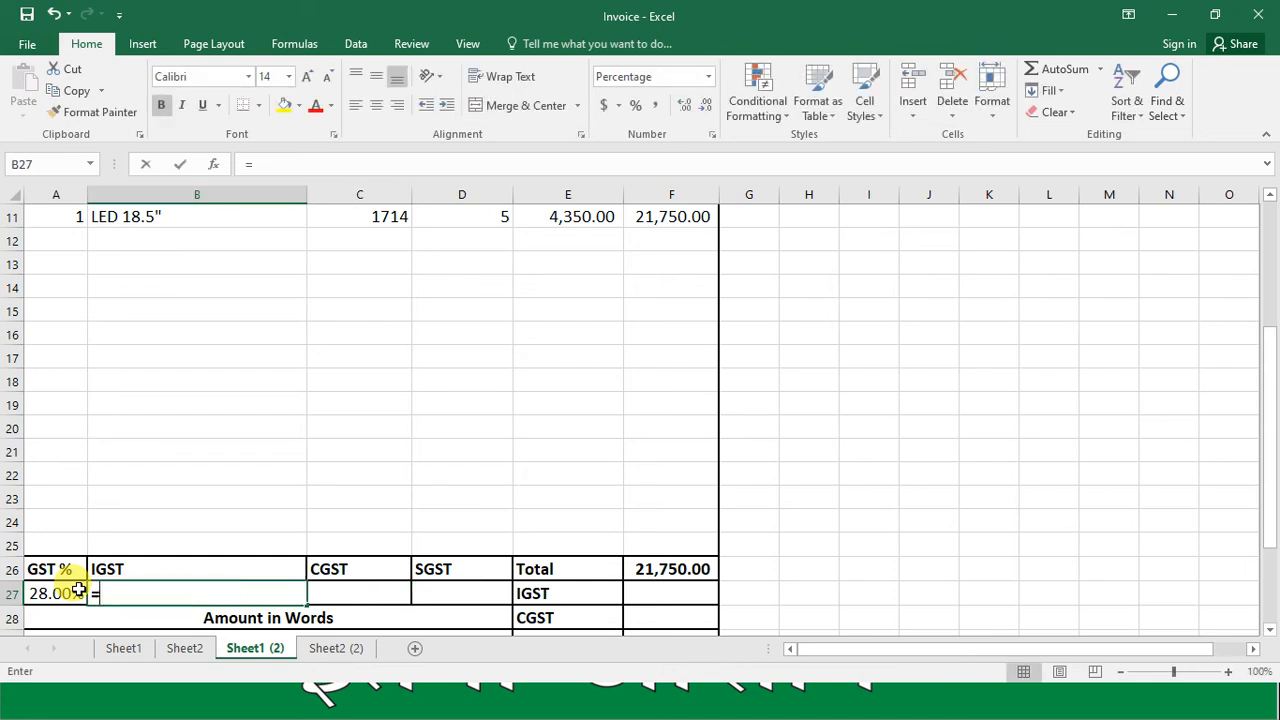
Enter the formula =A27 in the IGST rate cell B27
{"action": "type", "text": "="}
{"action": "left_click", "coordinate": [50, 598]}
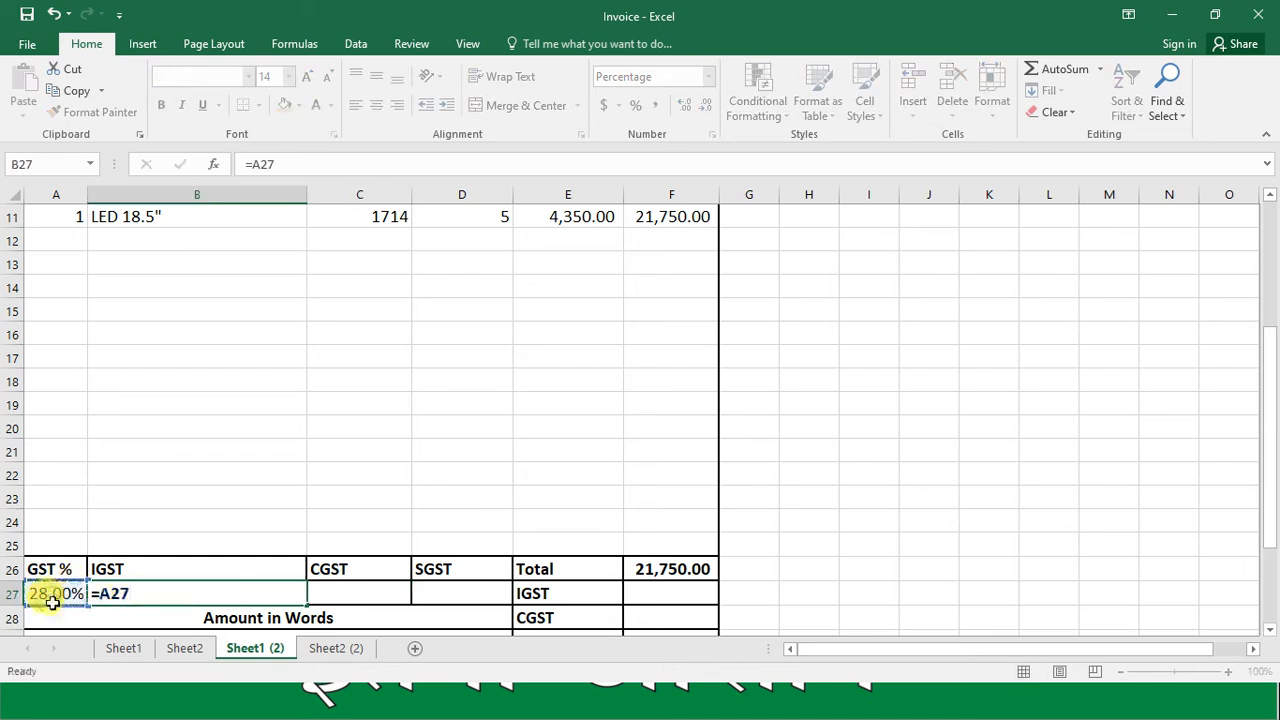
{"action": "key", "text": "Return"}
Enter the formula =A27/2 in the CGST rate cell C27
{"action": "key", "text": "Up"}
{"action": "key", "text": "Right"}
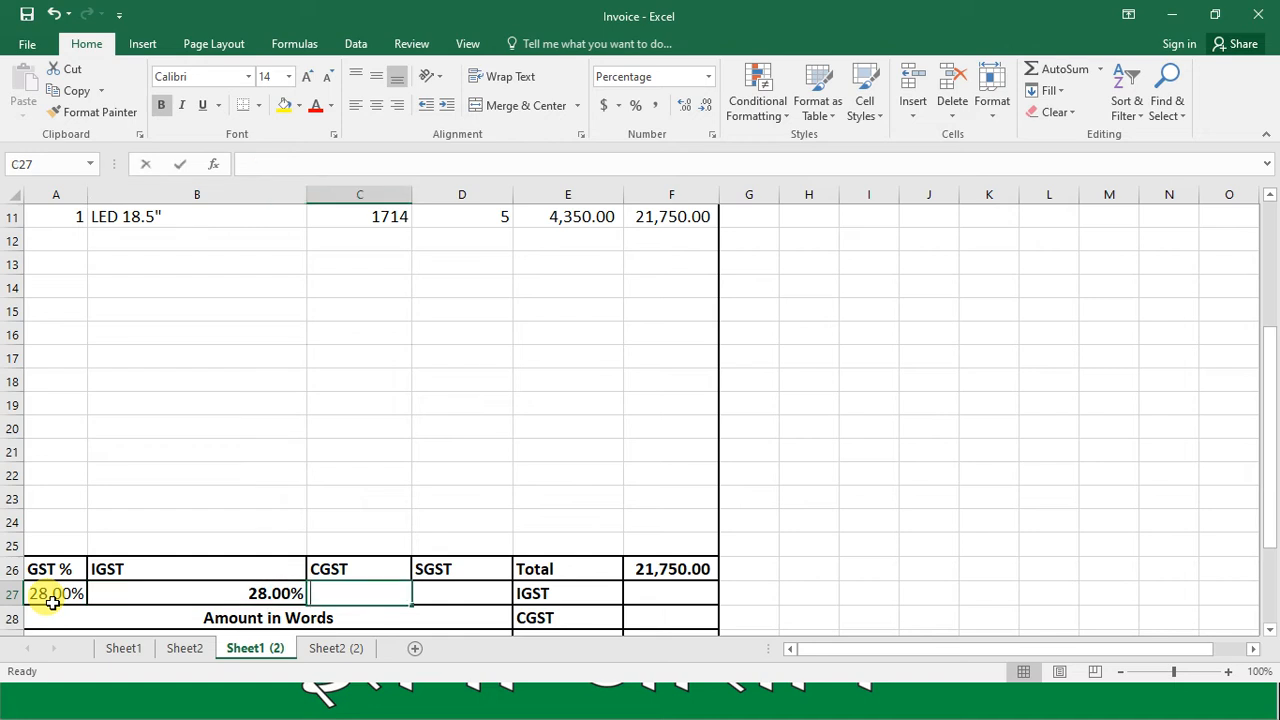
{"action": "type", "text": "="}
{"action": "left_click", "coordinate": [70, 598]}
{"action": "type", "text": "/2"}
{"action": "key", "text": "Return"}
Enter the formula =A27/2 in the SGST rate cell D27
{"action": "key", "text": "Up"}
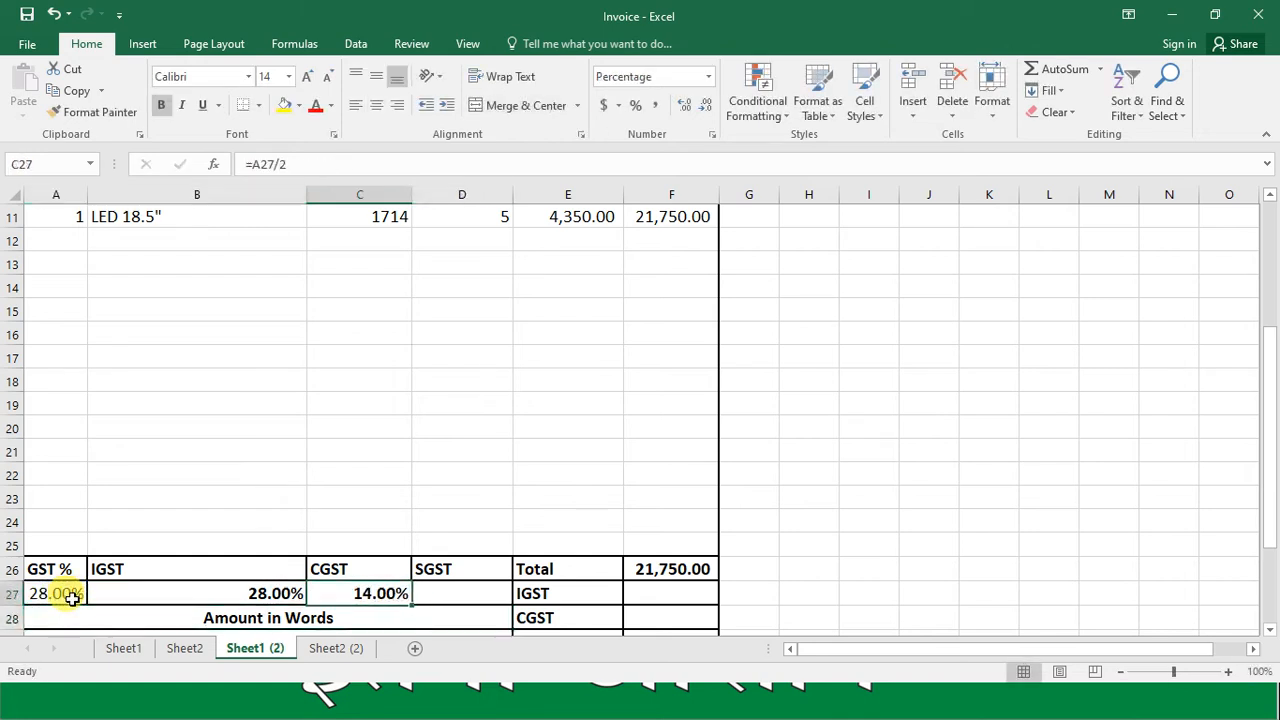
{"action": "key", "text": "Right"}
{"action": "type", "text": "="}
{"action": "left_click", "coordinate": [60, 588]}
{"action": "type", "text": "/2"}
{"action": "key", "text": "Return"}
Try calculating the IGST amount in F27 as the Total F26 multiplied by the CGST rate C27
{"action": "key", "text": "Up"}
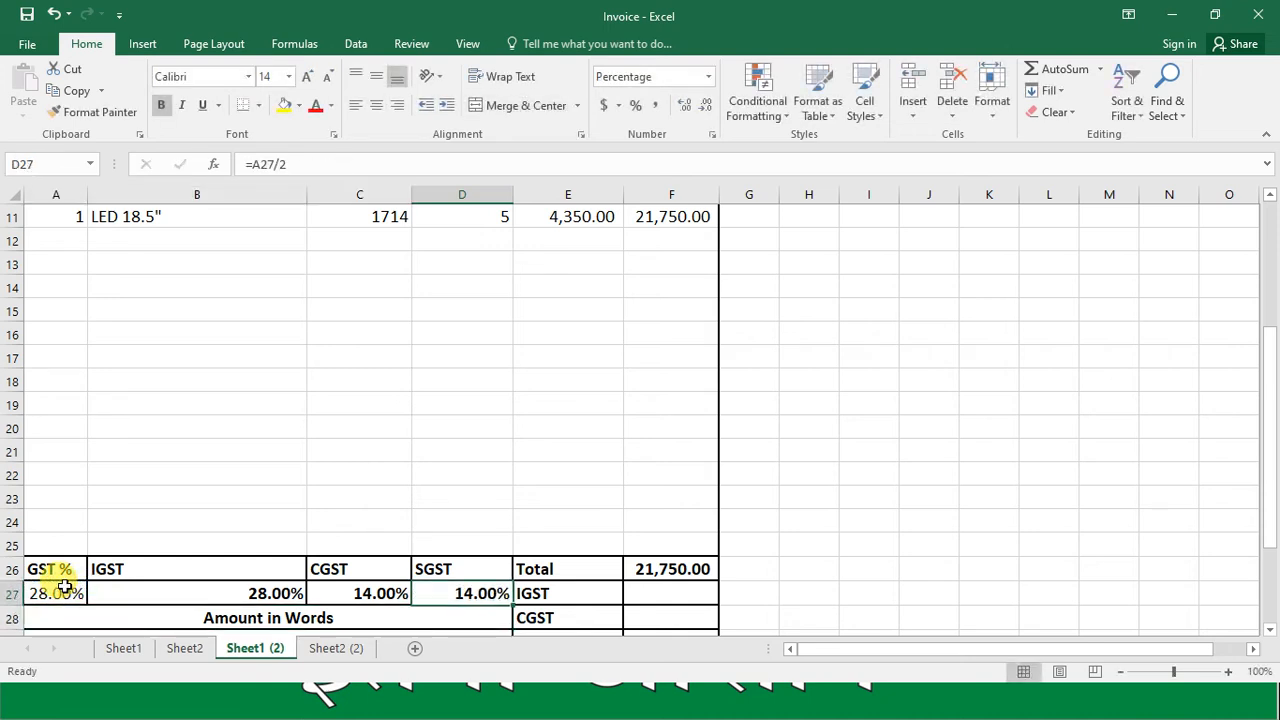
{"action": "key", "text": "Right"}
{"action": "key", "text": "Right"}
{"action": "key", "text": "Right"}
{"action": "key", "text": "Down"}
{"action": "key", "text": "Down"}
{"action": "key", "text": "Down"}
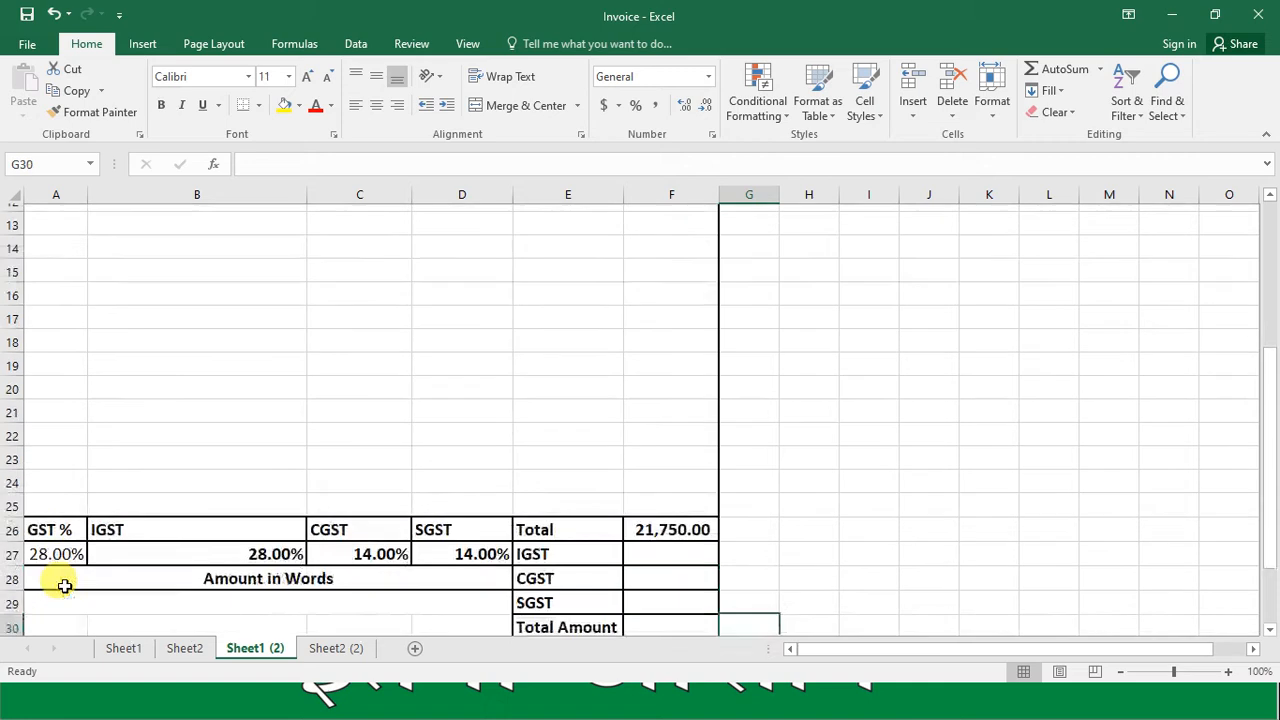
{"action": "key", "text": "Up"}
{"action": "key", "text": "Up"}
{"action": "key", "text": "Left"}
{"action": "key", "text": "Up"}
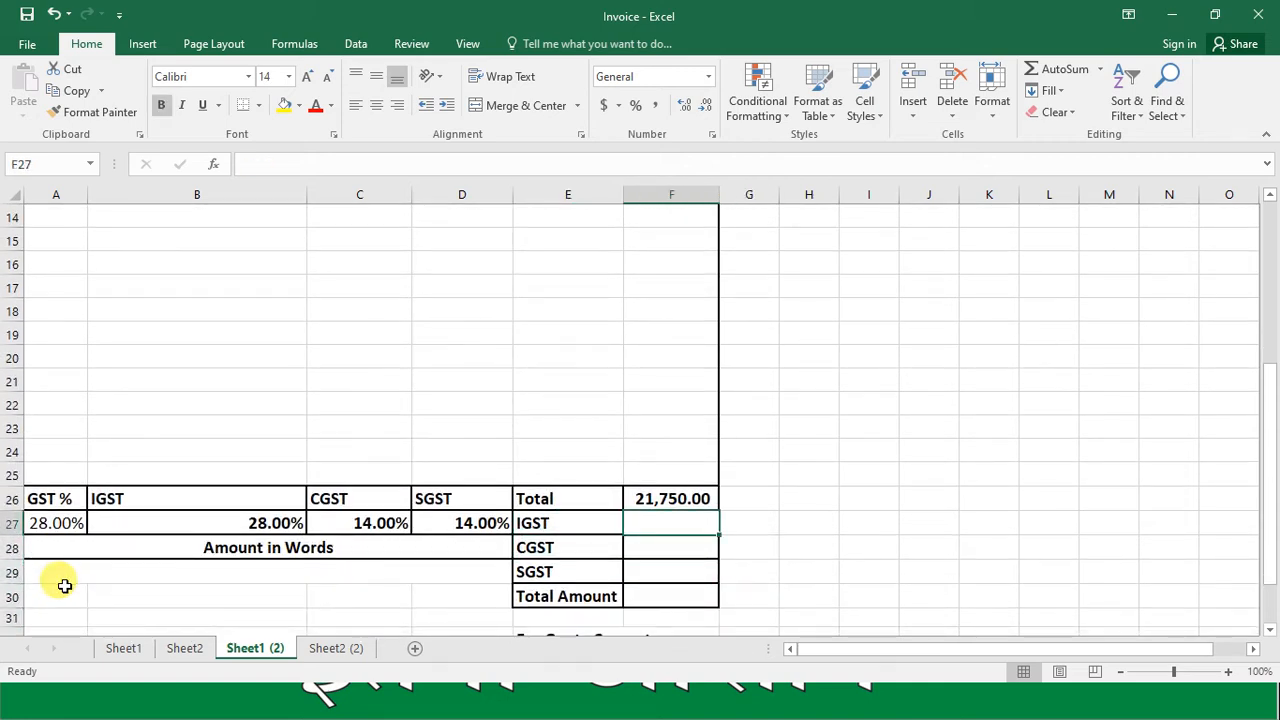
{"action": "type", "text": "="}
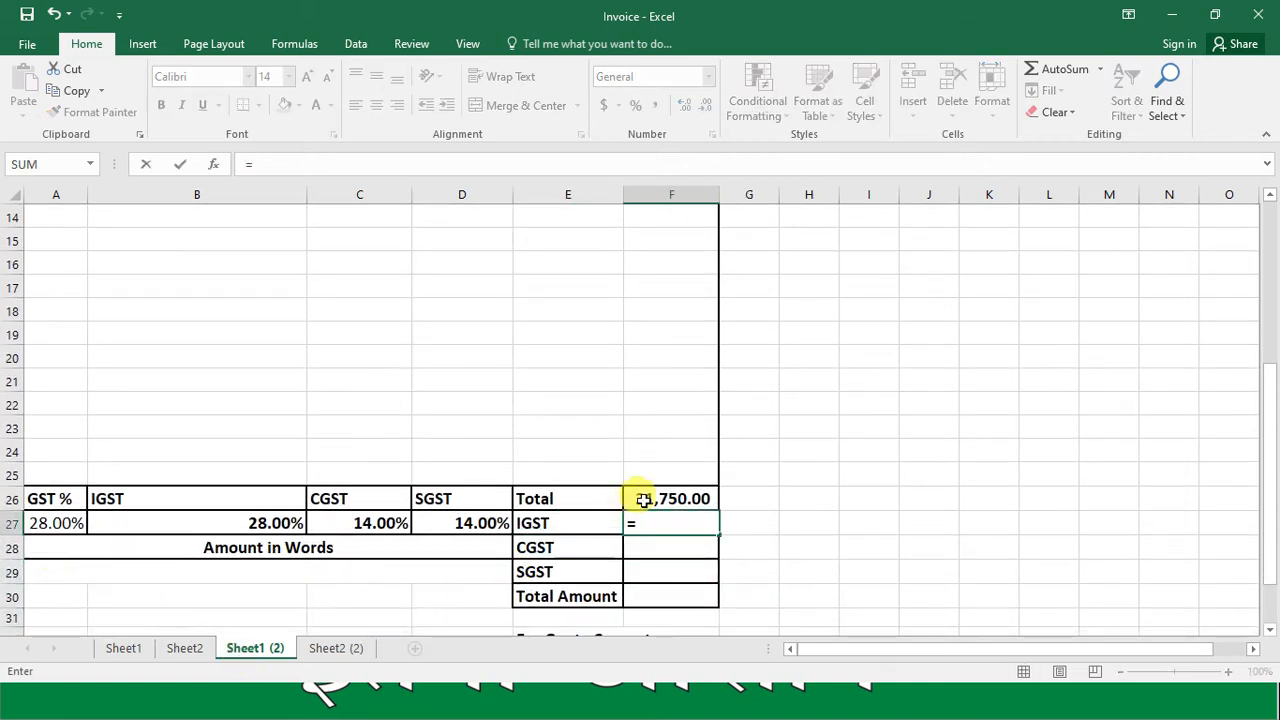
{"action": "left_click", "coordinate": [645, 498]}
{"action": "type", "text": "*"}
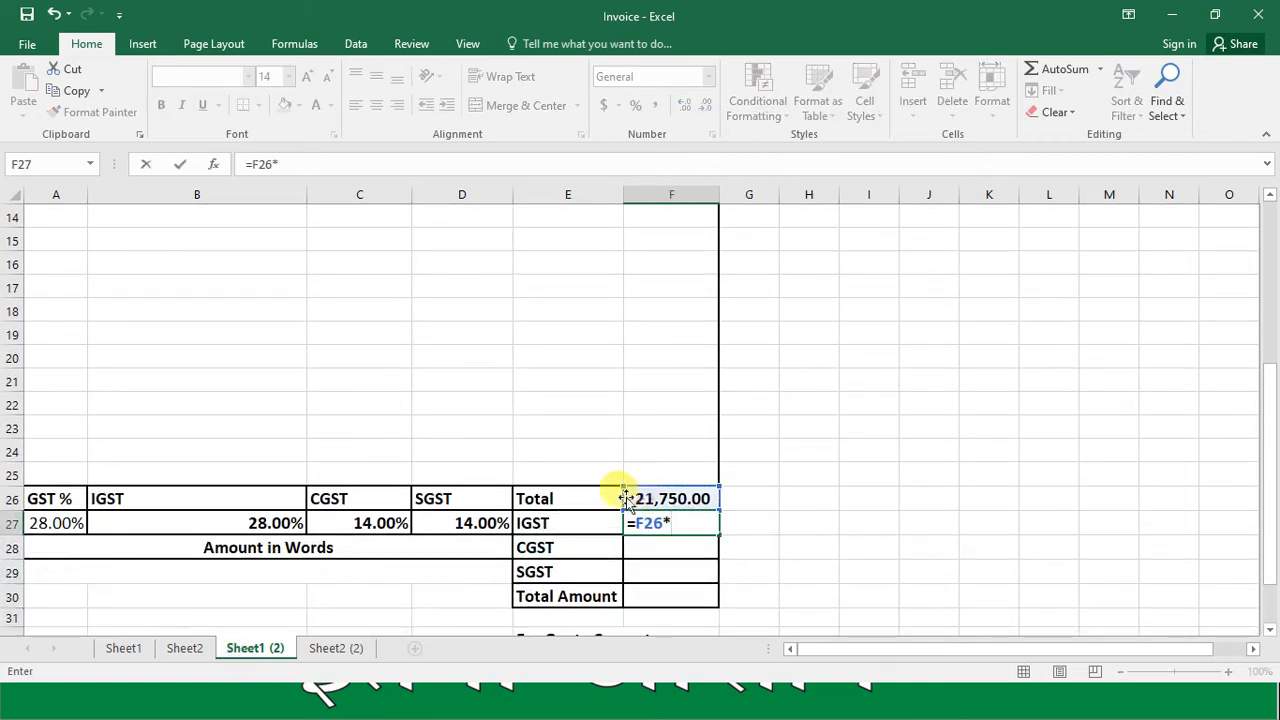
{"action": "left_click", "coordinate": [395, 525]}
{"action": "key", "text": "Return"}
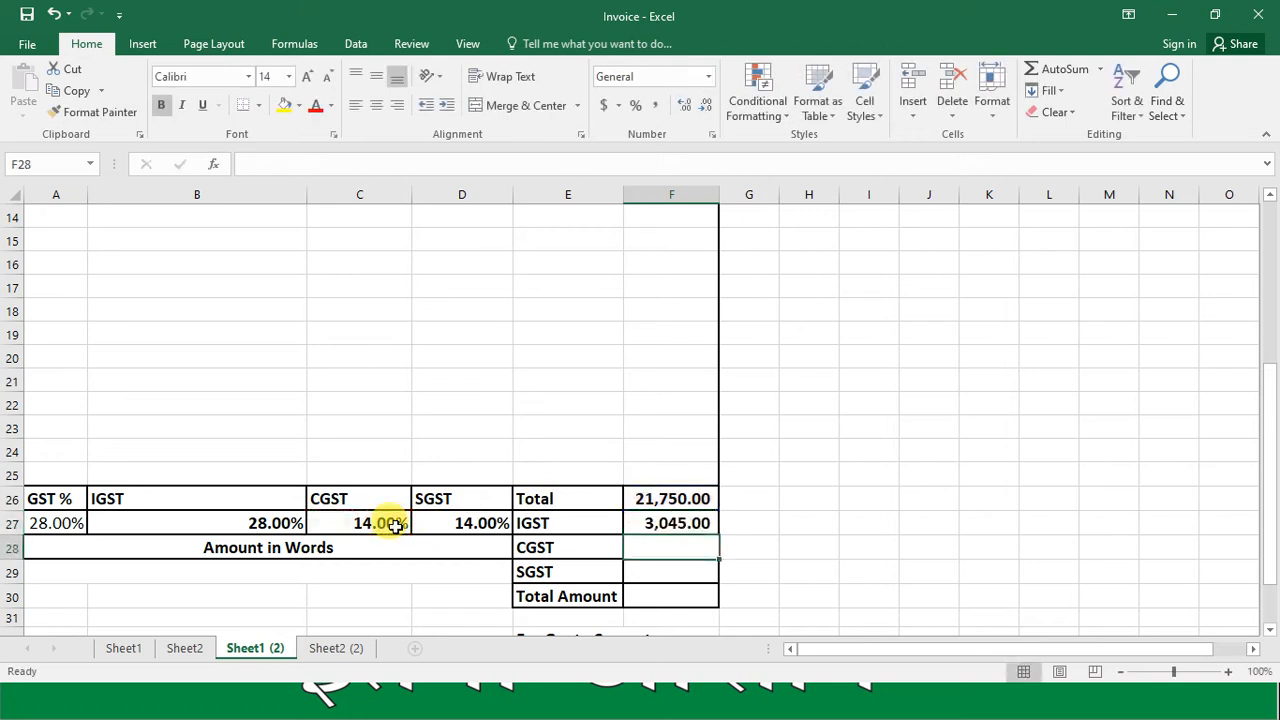
Try calculating the CGST amount in F28 as the Total F26 multiplied by the SGST rate D27
{"action": "type", "text": "="}
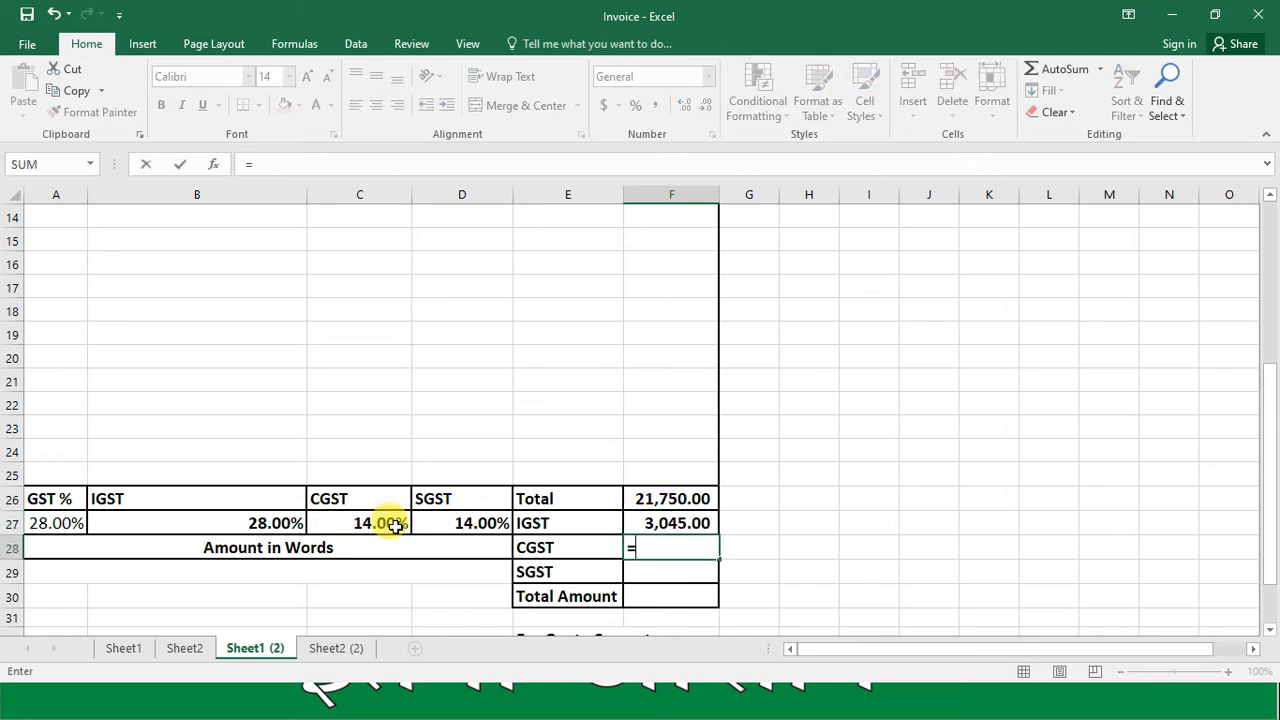
{"action": "left_click", "coordinate": [680, 494]}
{"action": "type", "text": "*"}
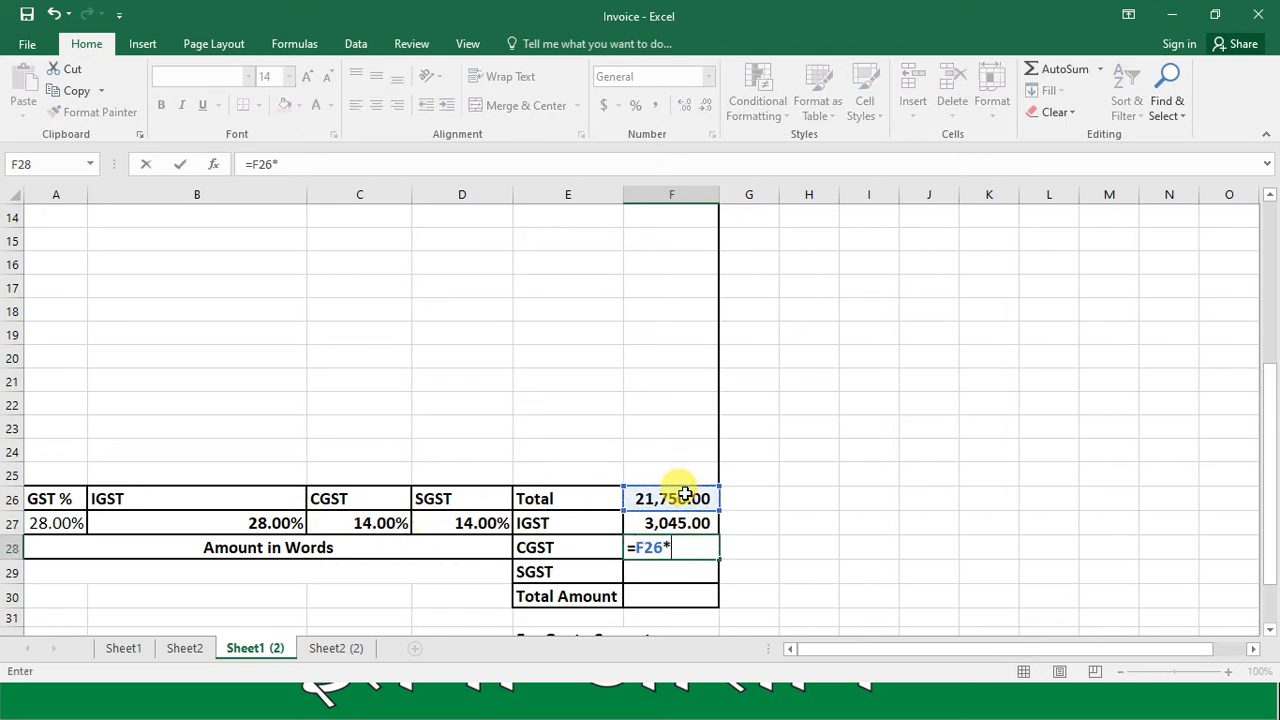
{"action": "left_click", "coordinate": [482, 521]}
{"action": "key", "text": "Return"}
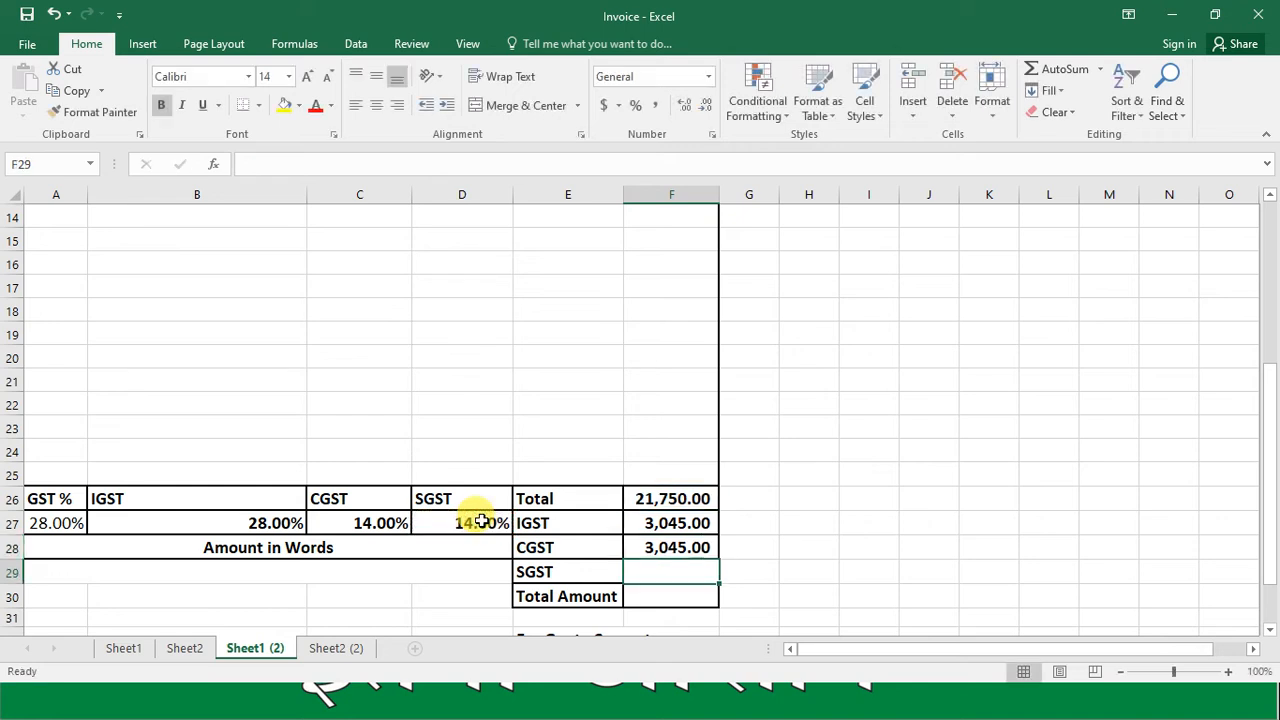
Clear the mistaken formula from the IGST amount cell F27
{"action": "key", "text": "Up"}
{"action": "key", "text": "Up"}
{"action": "key", "text": "Delete"}
Enter the formula =F26*C27 in the CGST amount cell F28
{"action": "key", "text": "Down"}
{"action": "key", "text": "Down"}
{"action": "key", "text": "Up"}
{"action": "type", "text": "="}
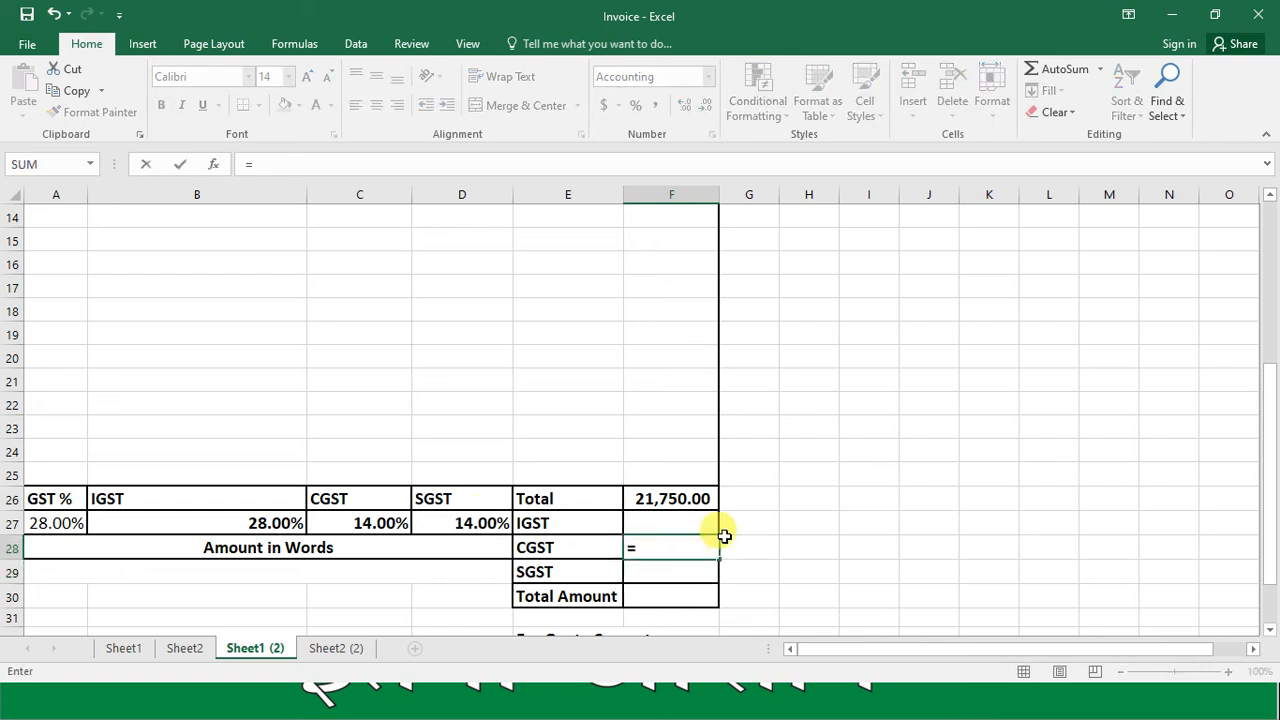
{"action": "left_click", "coordinate": [700, 499]}
{"action": "type", "text": "*"}
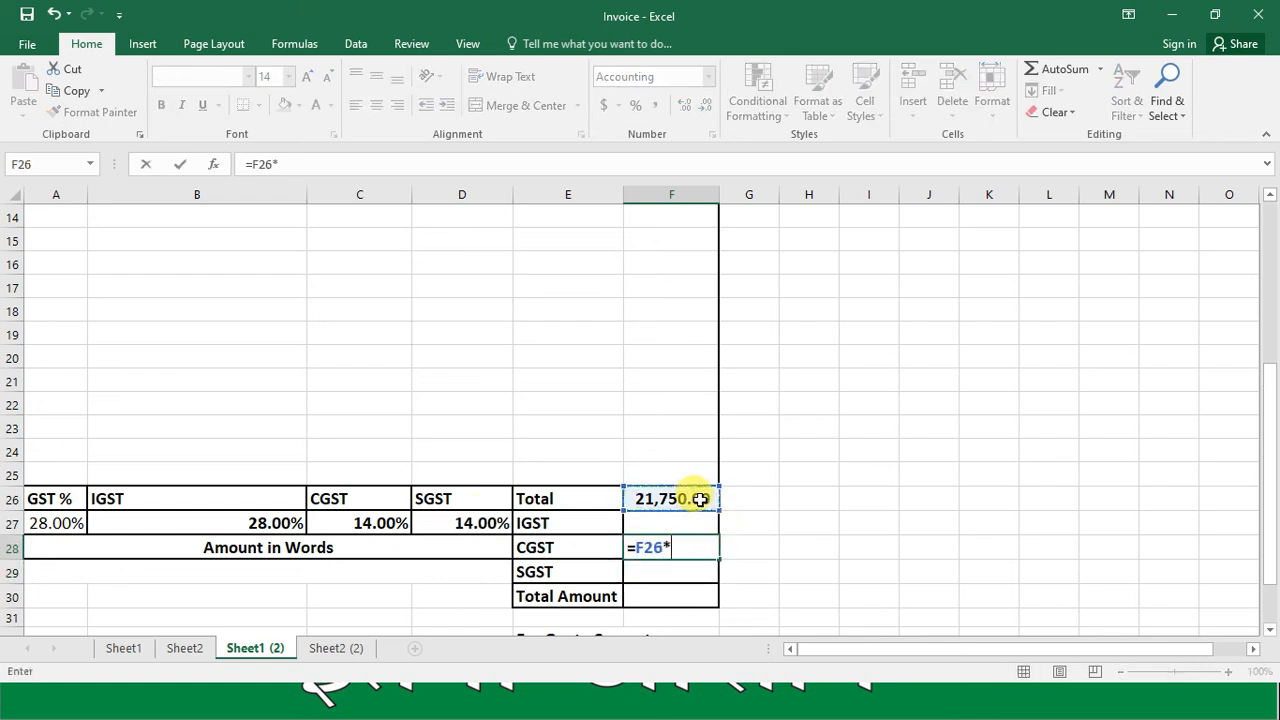
{"action": "left_click", "coordinate": [400, 530]}
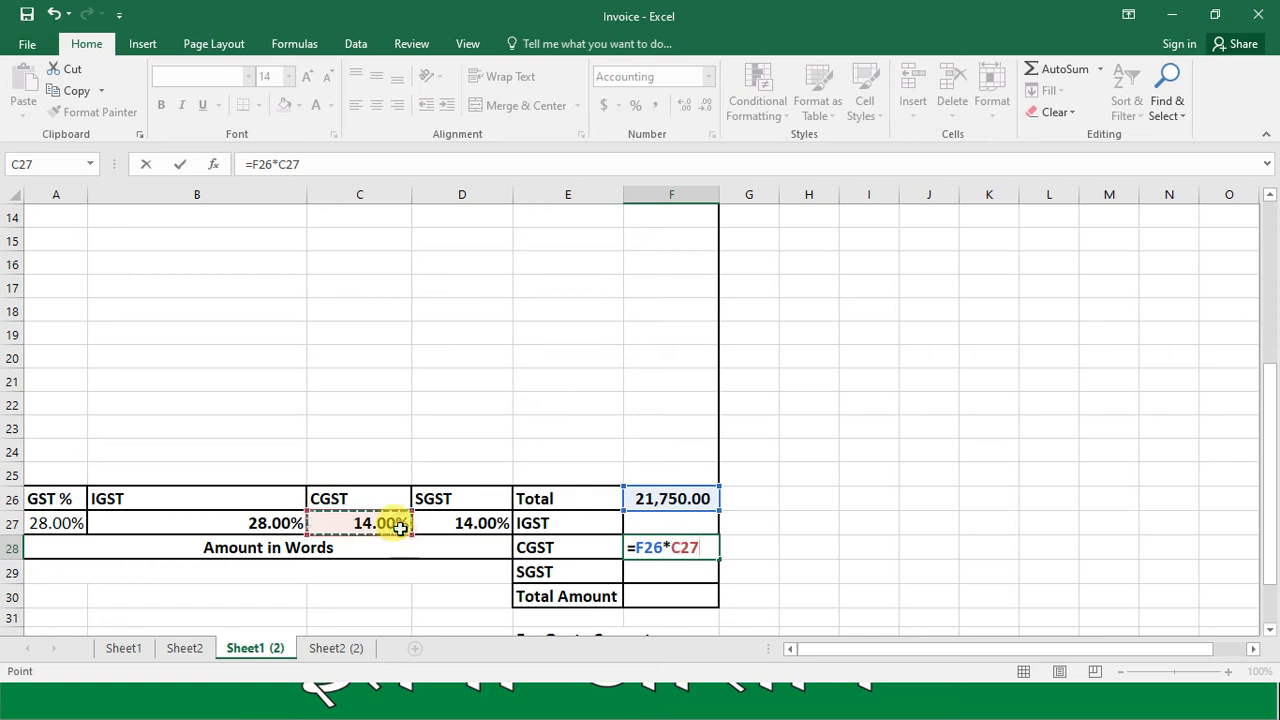
{"action": "key", "text": "Return"}
Enter the formula =F26*D27 in the SGST amount cell F29
{"action": "type", "text": "="}
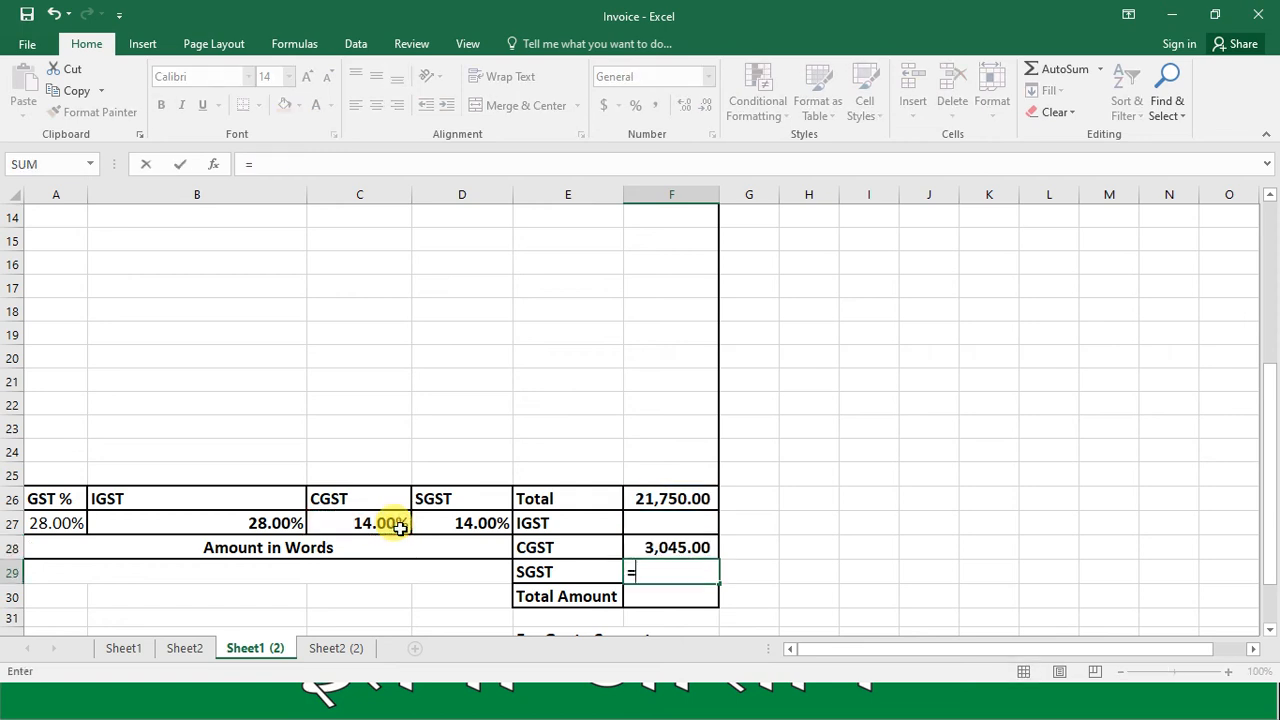
{"action": "left_click", "coordinate": [641, 500]}
{"action": "type", "text": "*"}
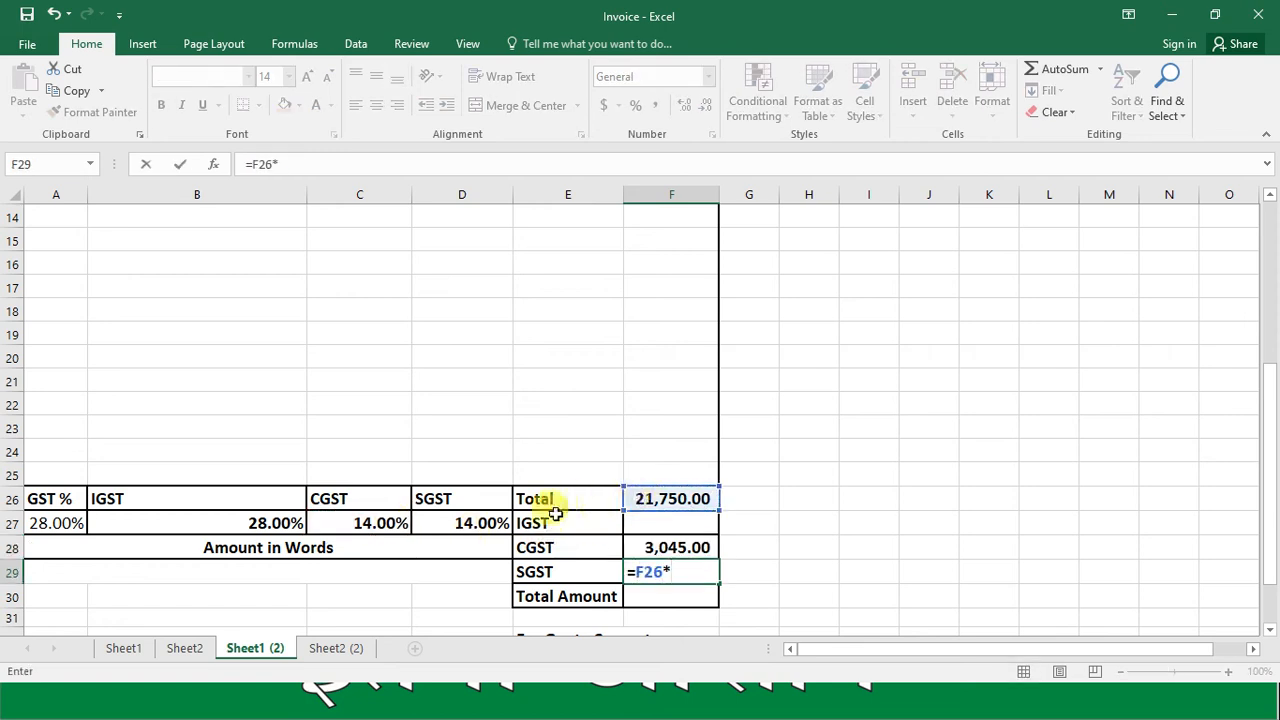
{"action": "left_click", "coordinate": [476, 526]}
{"action": "key", "text": "Return"}
Enter the formula =F26+F28+F29 in the Total Amount cell F30 to add the Total, CGST and SGST
{"action": "type", "text": "="}
{"action": "left_click", "coordinate": [635, 499]}
{"action": "type", "text": "+"}
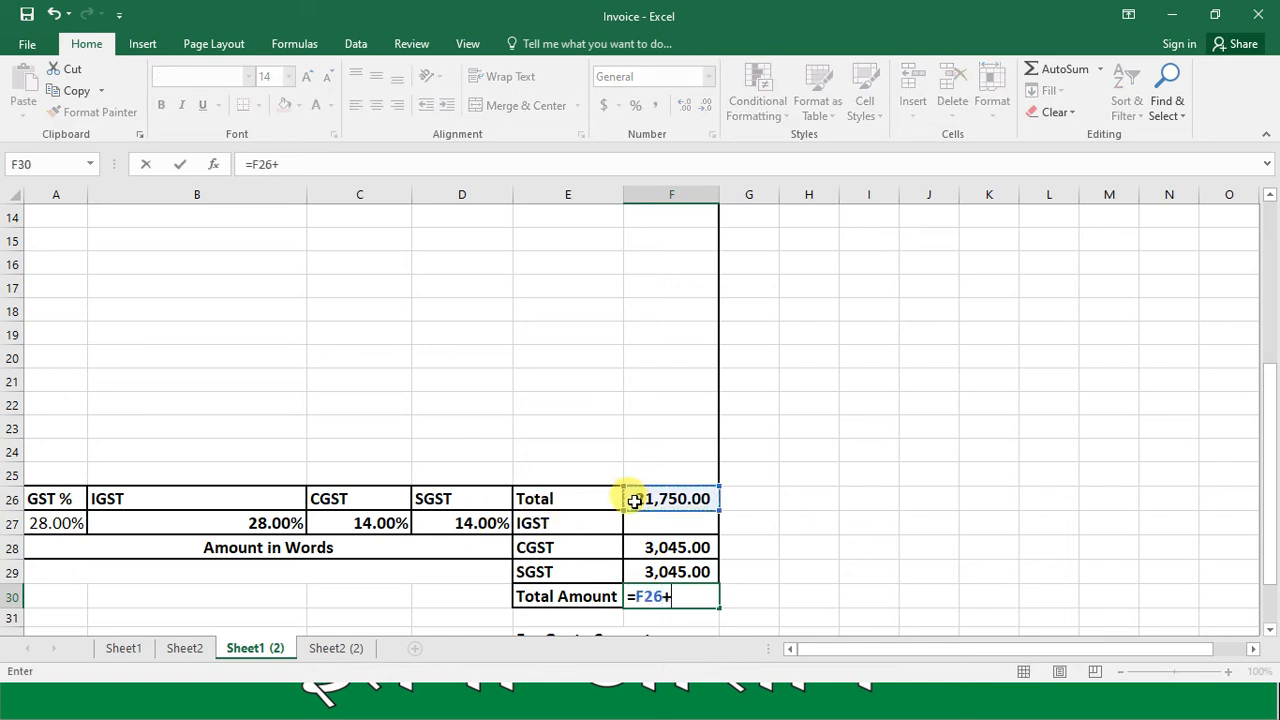
{"action": "left_click", "coordinate": [663, 546]}
{"action": "type", "text": "+"}
{"action": "left_click", "coordinate": [664, 570]}
{"action": "key", "text": "Return"}
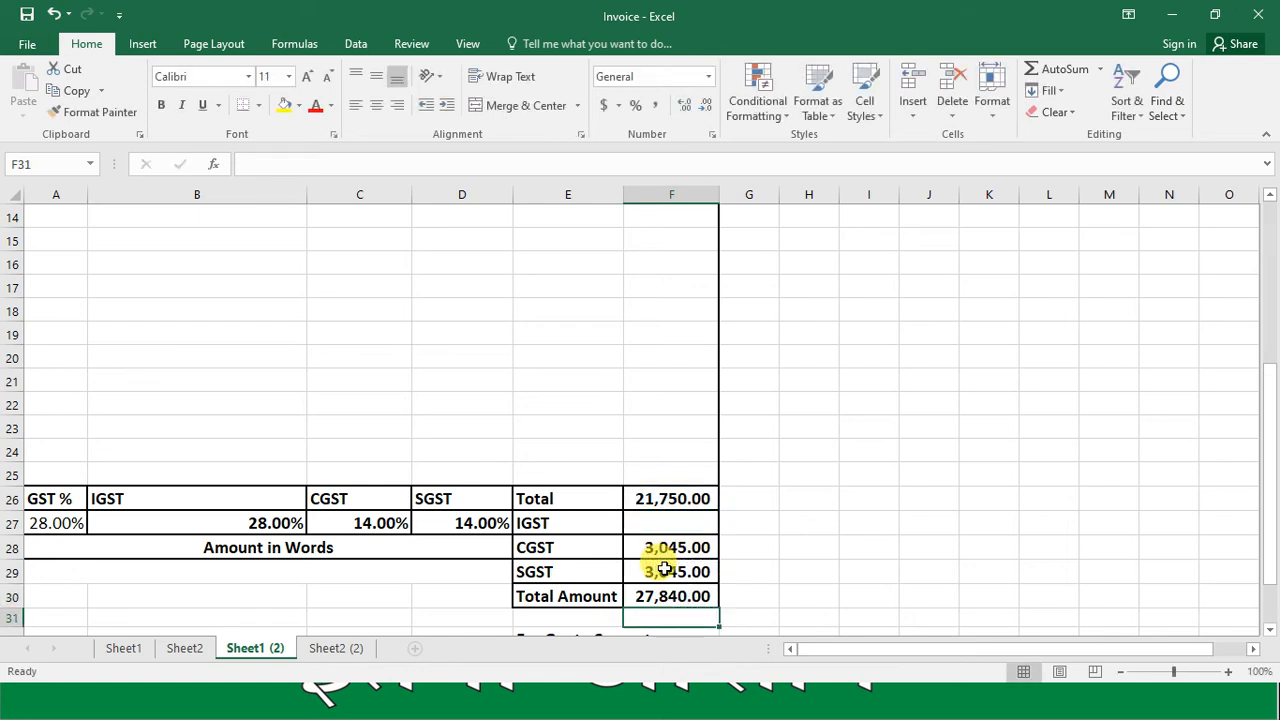
Apply all borders to A29:D30 below Amount in Words and merge and center the range into one cell
{"action": "key", "text": "Up"}
{"action": "key", "text": "Left"}
{"action": "key", "text": "Left"}
{"action": "key", "text": "Left"}
{"action": "key", "text": "Left"}
{"action": "key", "text": "Left"}
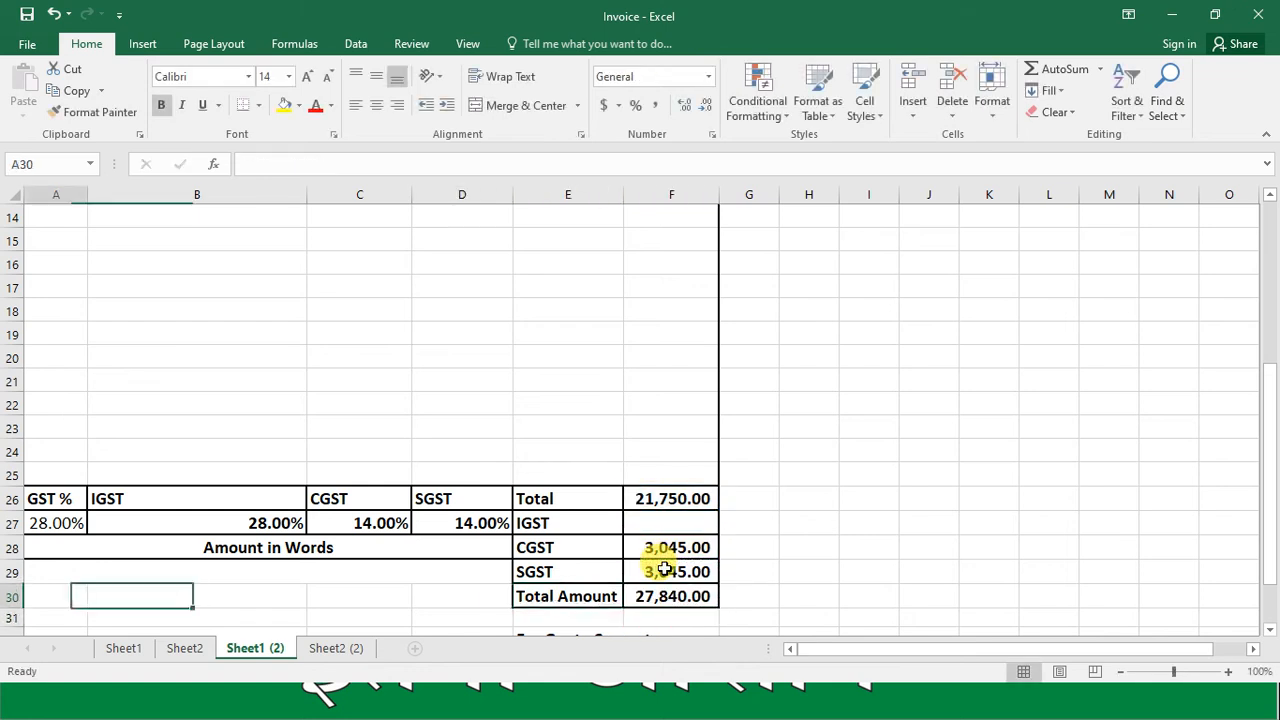
{"action": "key", "text": "Up"}
{"action": "key", "text": "Up"}
{"action": "key", "text": "Up"}
{"action": "key", "text": "Up"}
{"action": "key", "text": "Up"}
{"action": "key", "text": "Up"}
{"action": "key", "text": "Up"}
{"action": "key", "text": "Up"}
{"action": "key", "text": "Up"}
{"action": "key", "text": "Up"}
{"action": "key", "text": "Up"}
{"action": "key", "text": "Up"}
{"action": "key", "text": "Down"}
{"action": "key", "text": "Down"}
{"action": "key", "text": "Down"}
{"action": "key", "text": "Down"}
{"action": "key", "text": "Down"}
{"action": "key", "text": "Down"}
{"action": "key", "text": "Down"}
{"action": "key", "text": "Down"}
{"action": "key", "text": "Down"}
{"action": "key", "text": "Down"}
{"action": "key", "text": "Down"}
{"action": "key", "text": "Down"}
{"action": "key", "text": "Down"}
{"action": "key", "text": "Down"}
{"action": "key", "text": "Down"}
{"action": "key", "text": "Down"}
{"action": "key", "text": "Down"}
{"action": "key", "text": "Up"}
{"action": "key", "text": "Up"}
{"action": "key", "text": "Up"}
{"action": "key", "text": "Up"}
{"action": "key", "text": "Up"}
{"action": "key", "text": "Up"}
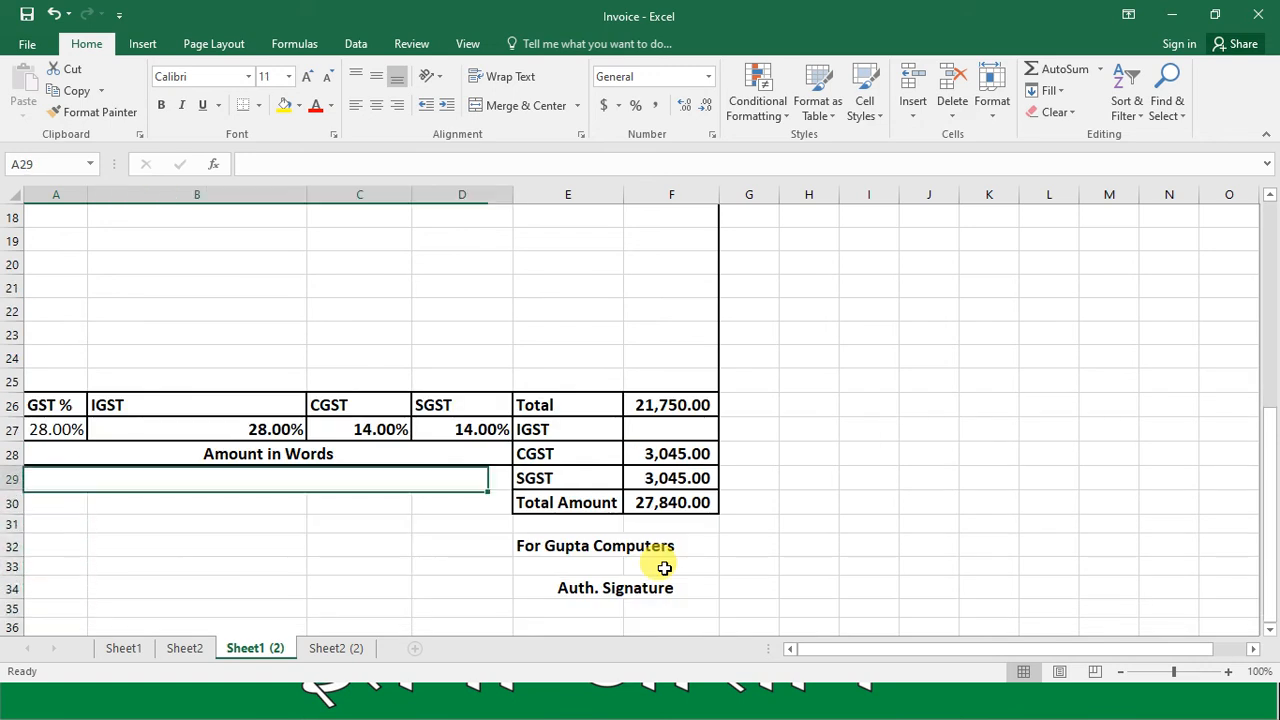
{"action": "key", "text": "shift+Down"}
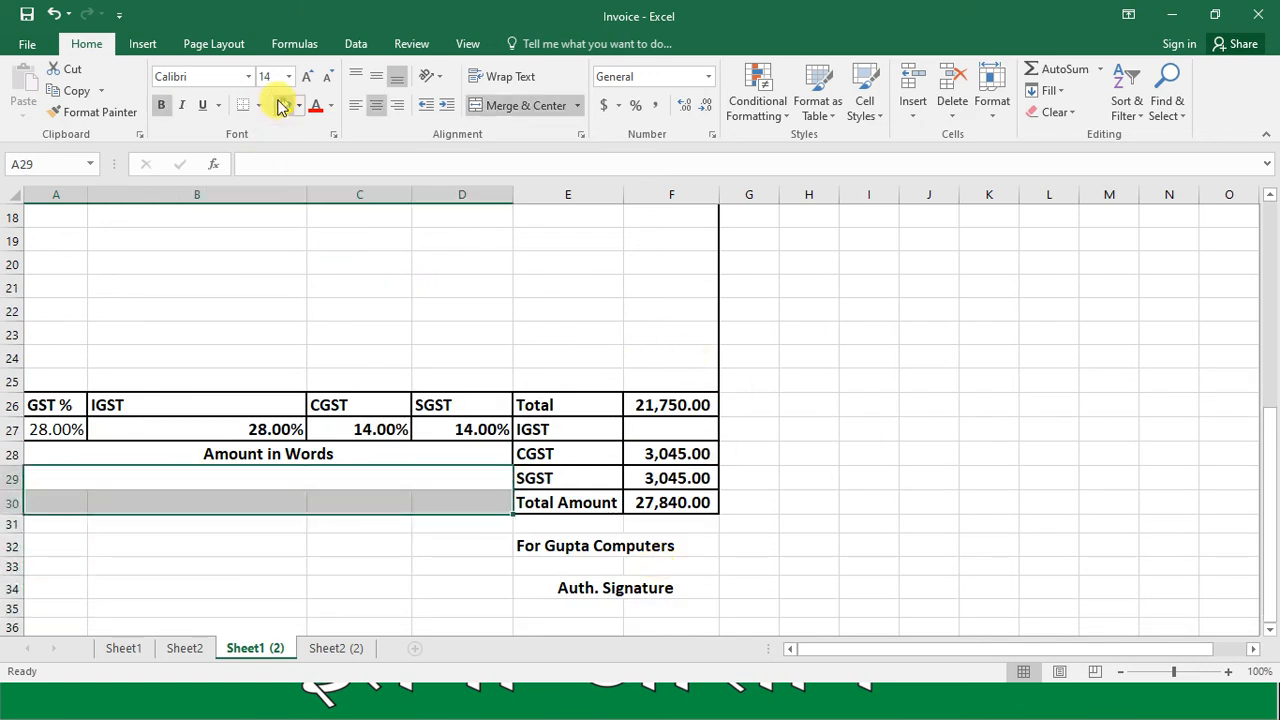
{"action": "left_click", "coordinate": [514, 106]}
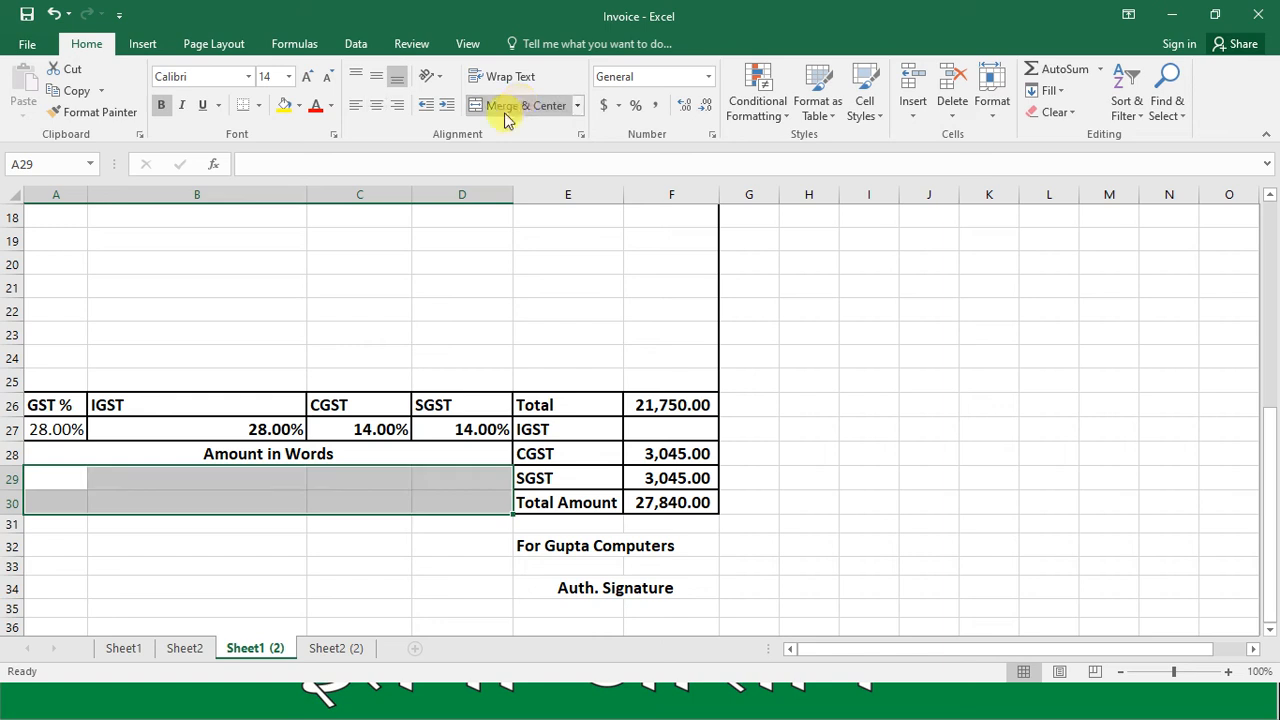
{"action": "left_click", "coordinate": [259, 108]}
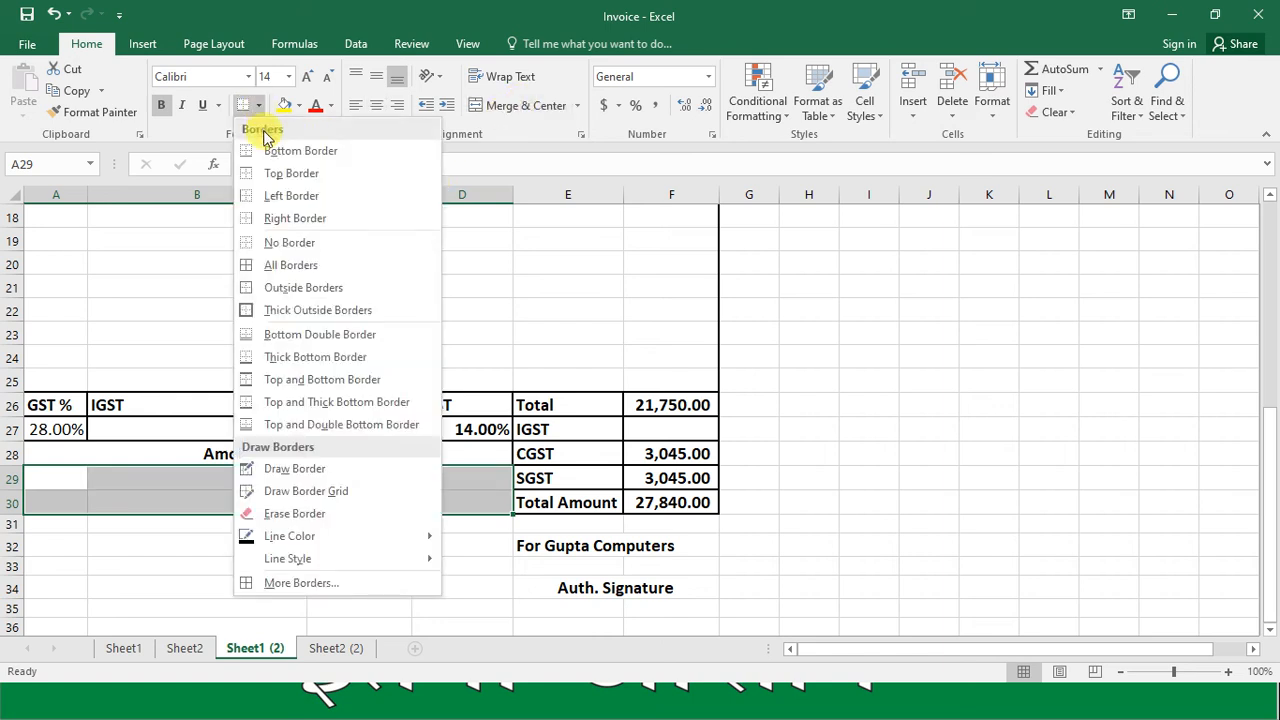
{"action": "left_click", "coordinate": [286, 262]}
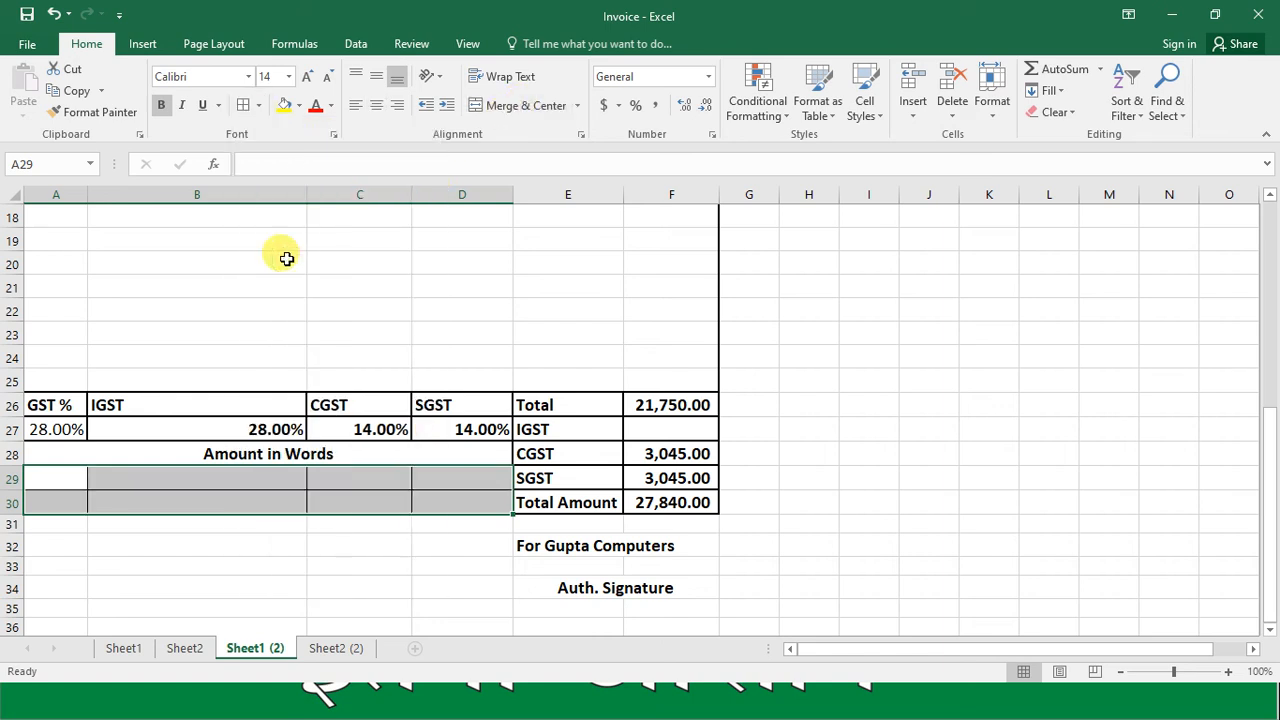
{"action": "left_click", "coordinate": [526, 114]}
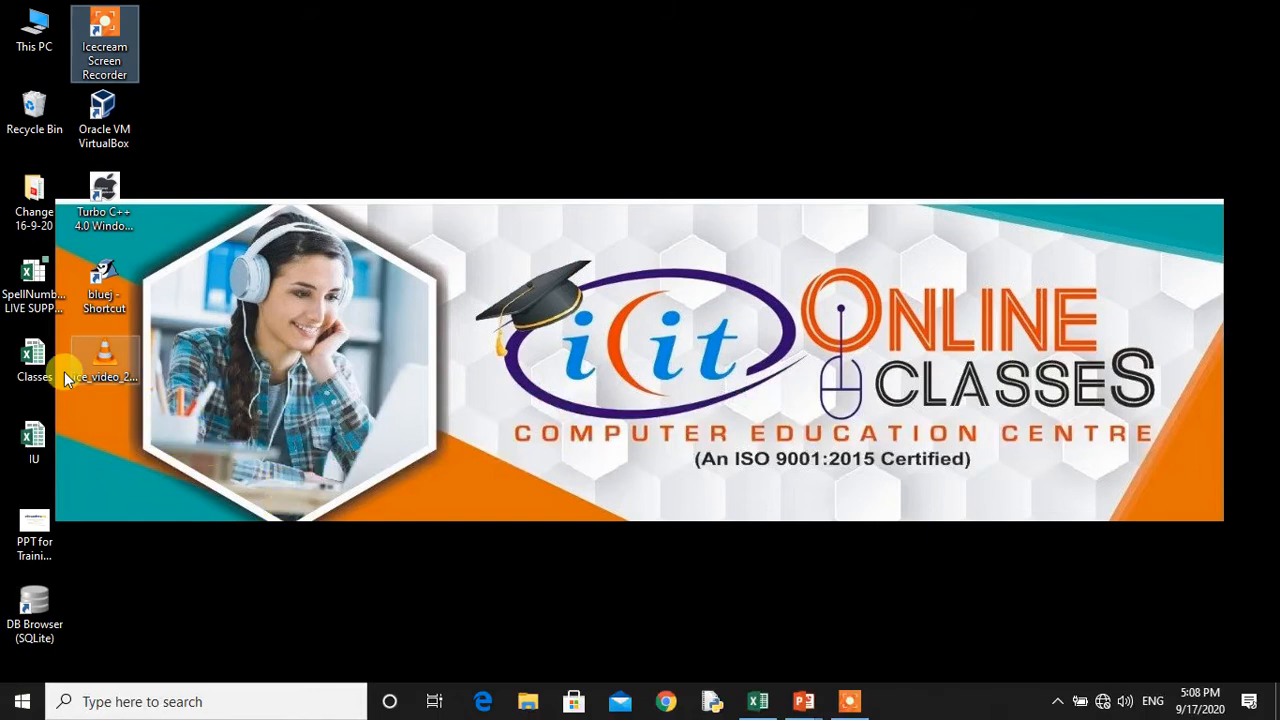
Open the Excel Add-ins manager from the Excel options
{"action": "left_click", "coordinate": [33, 297]}
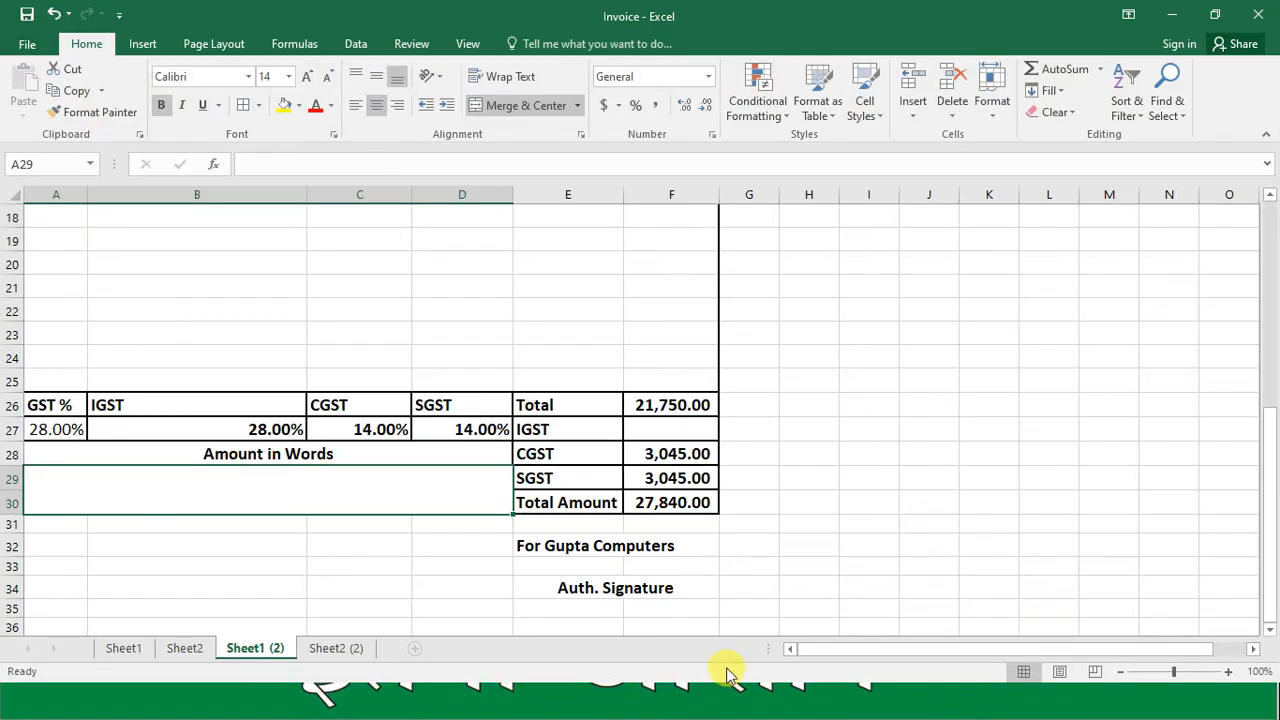
{"action": "left_click", "coordinate": [27, 44]}
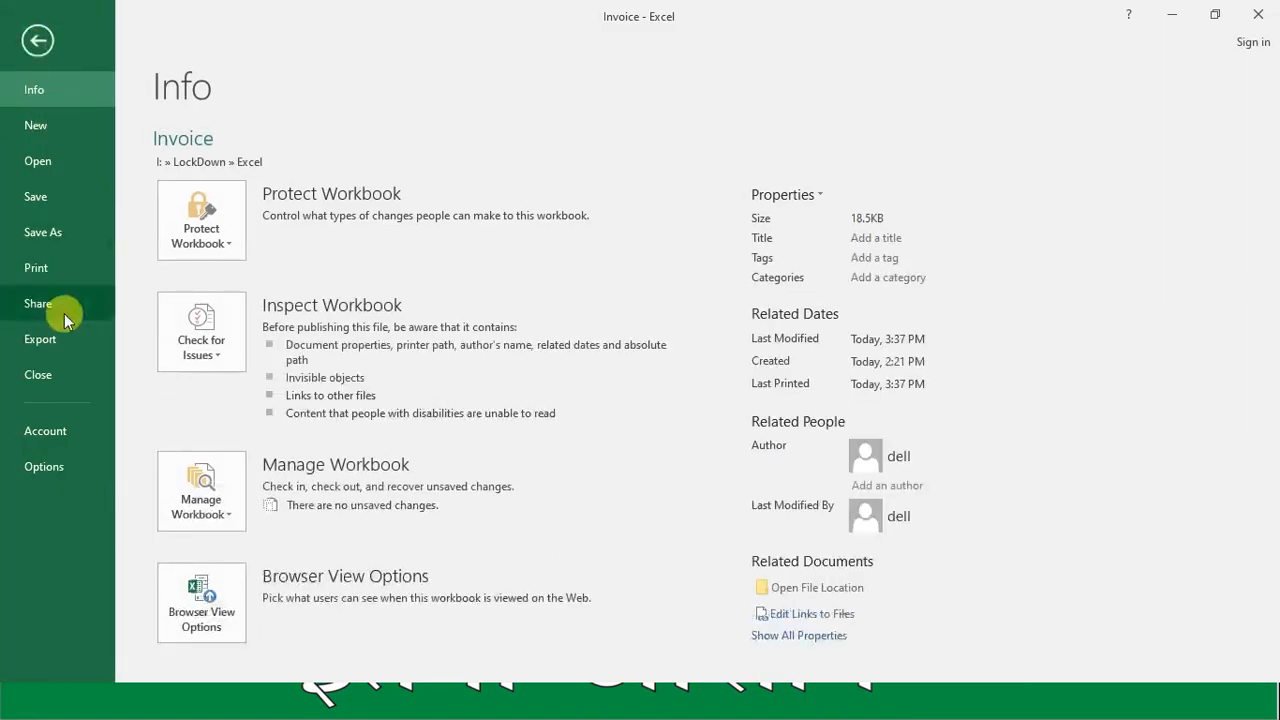
{"action": "left_click", "coordinate": [51, 460]}
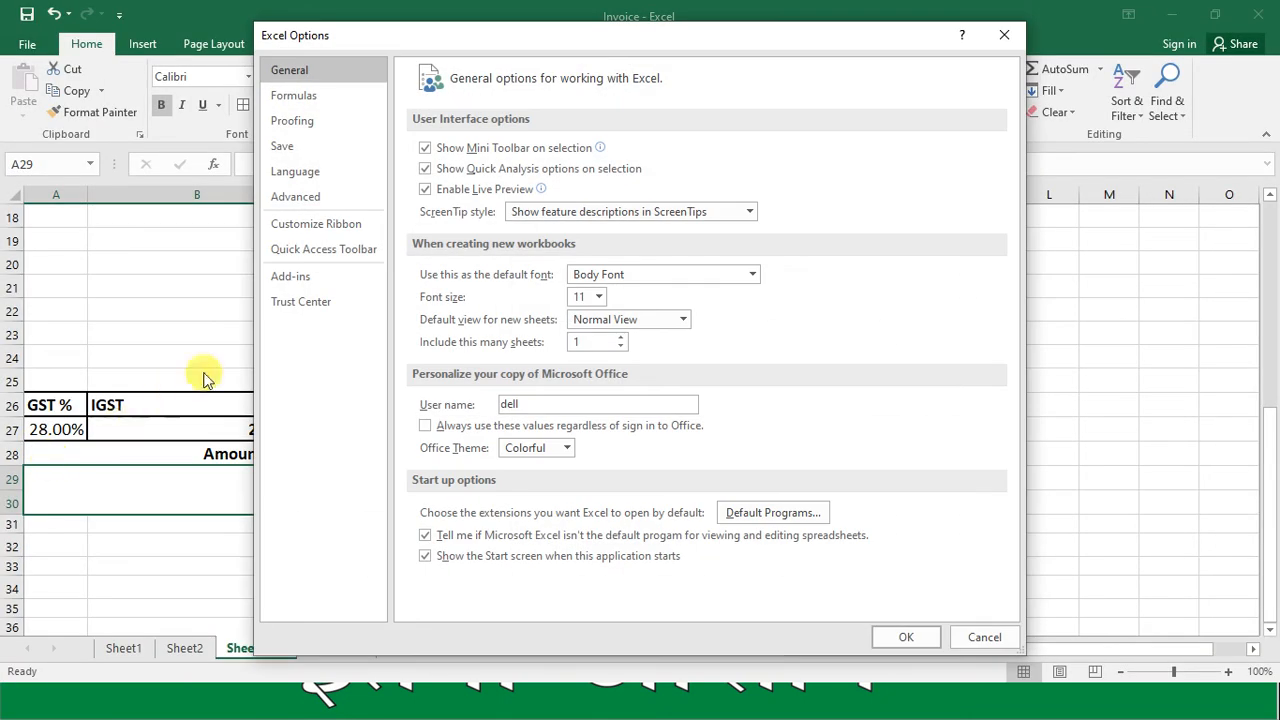
{"action": "left_click", "coordinate": [292, 280]}
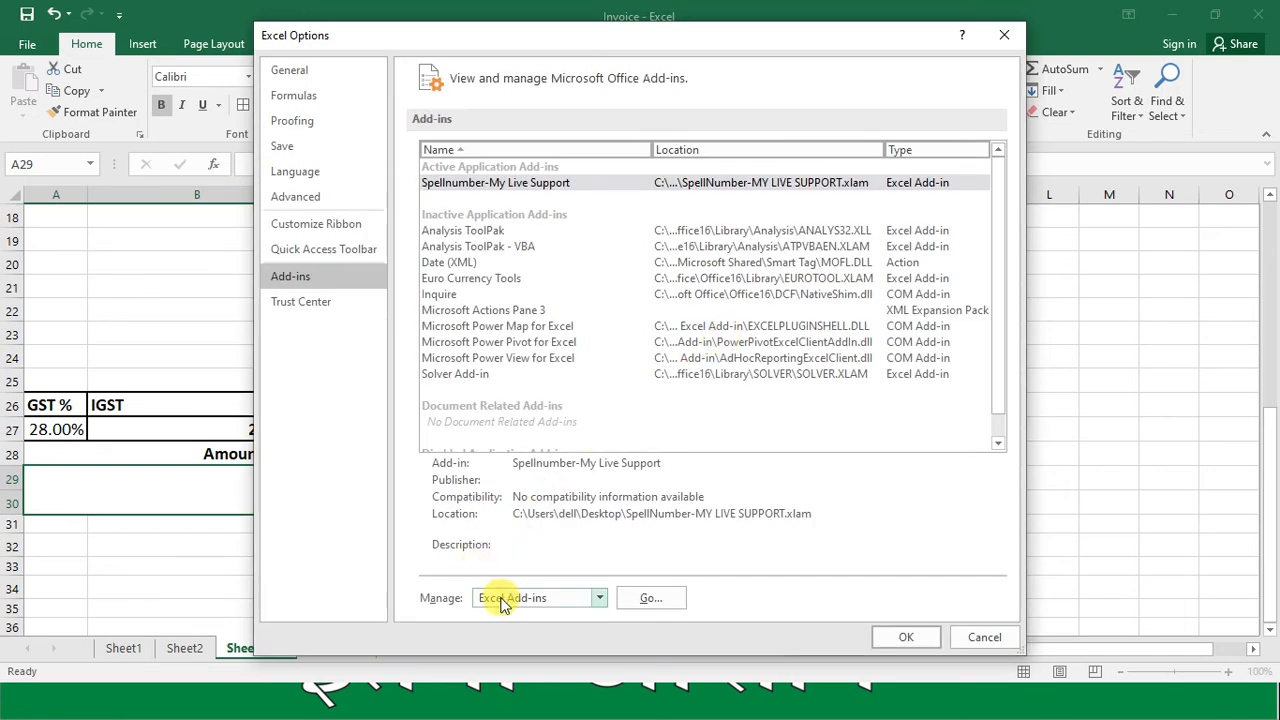
{"action": "left_click", "coordinate": [596, 600]}
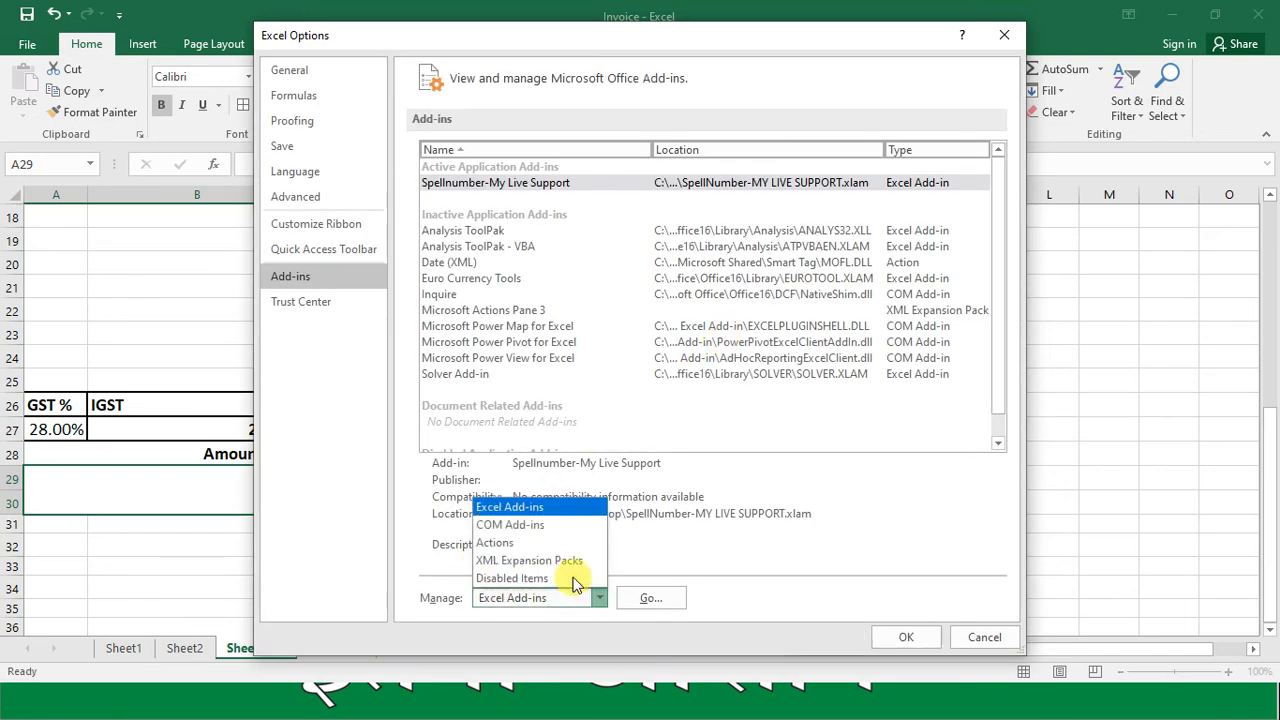
{"action": "left_click", "coordinate": [524, 508]}
{"action": "left_click", "coordinate": [651, 600]}
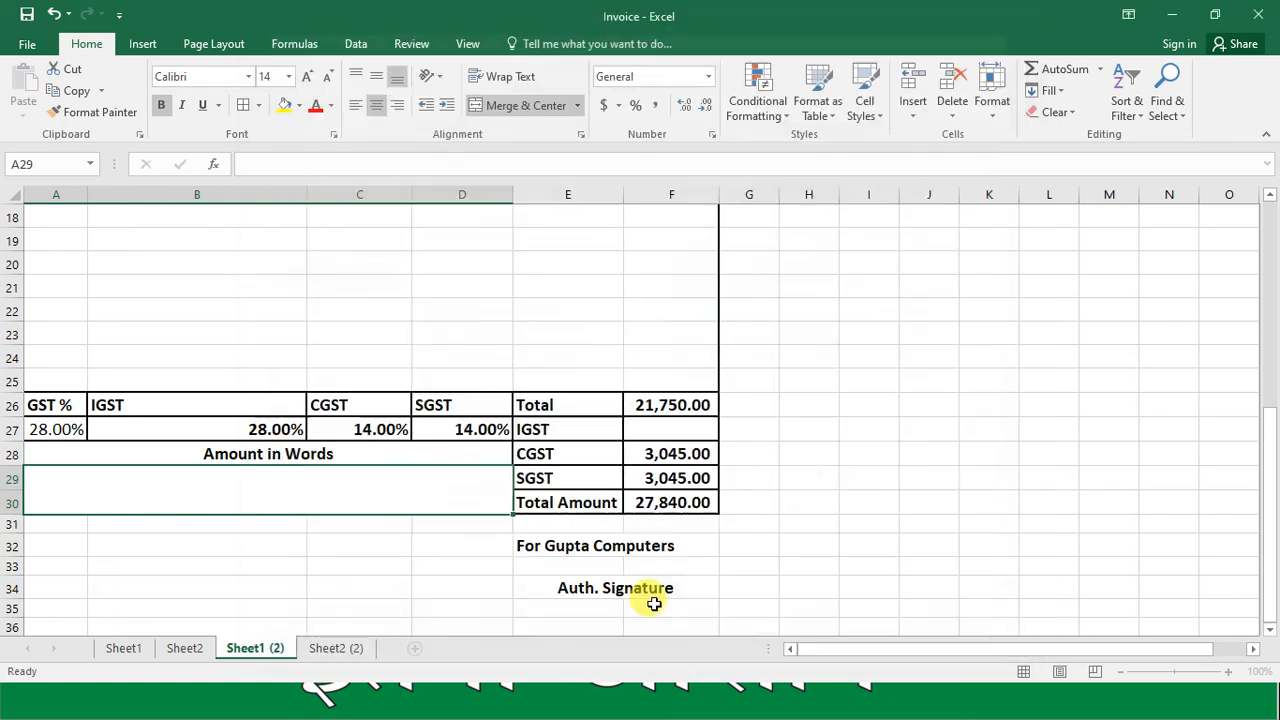
Load the SpellNumber-MY LIVE SUPPORT add-in file from the Desktop and keep it enabled
{"action": "left_click", "coordinate": [998, 268]}
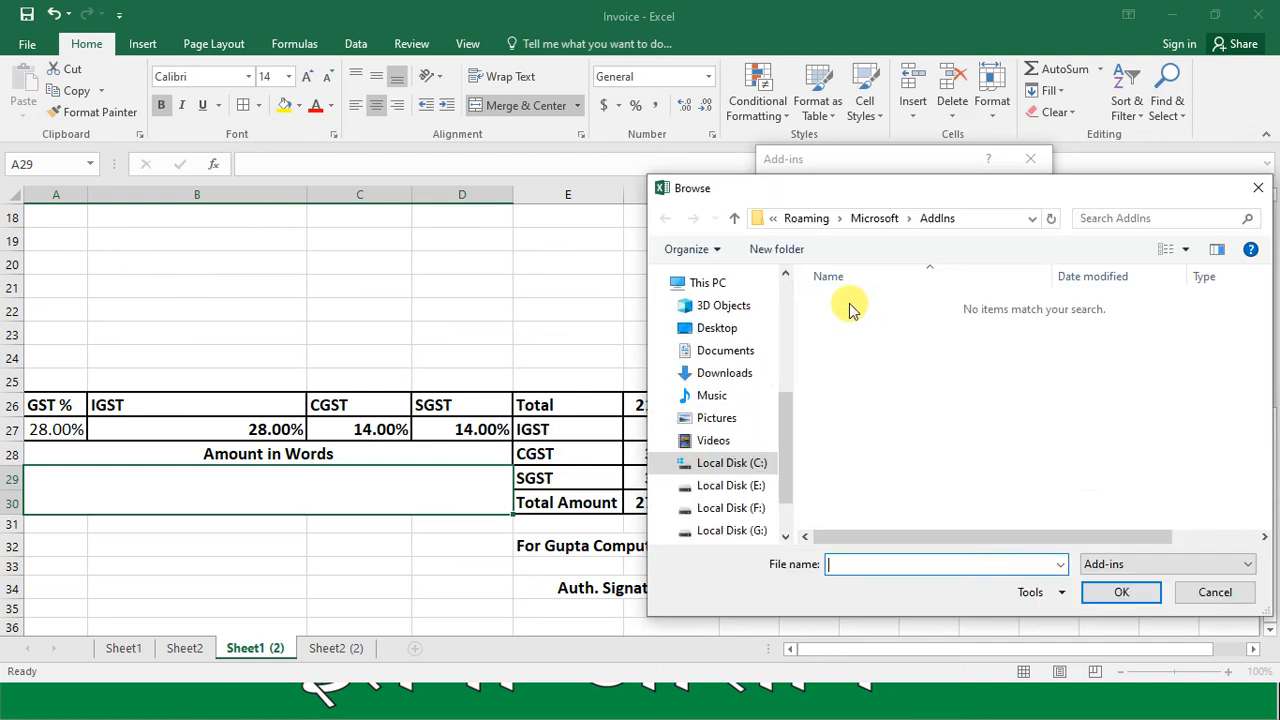
{"action": "left_click", "coordinate": [728, 330]}
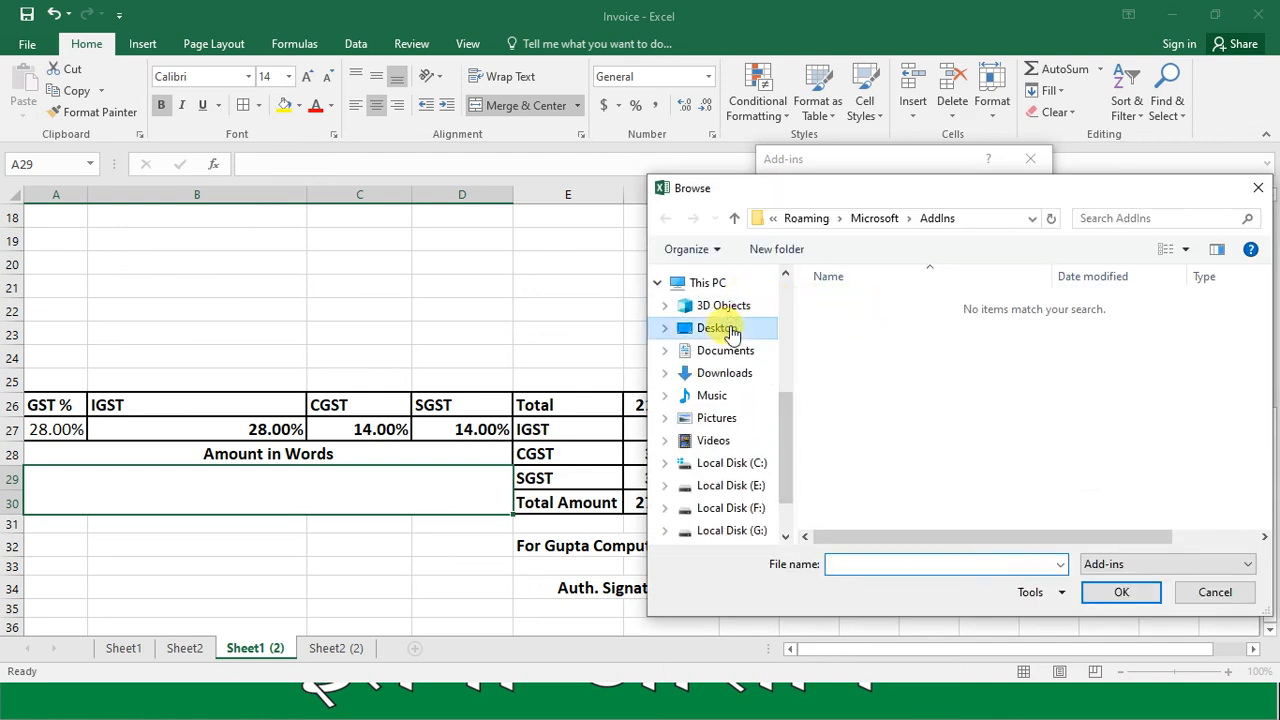
{"action": "left_click", "coordinate": [852, 325]}
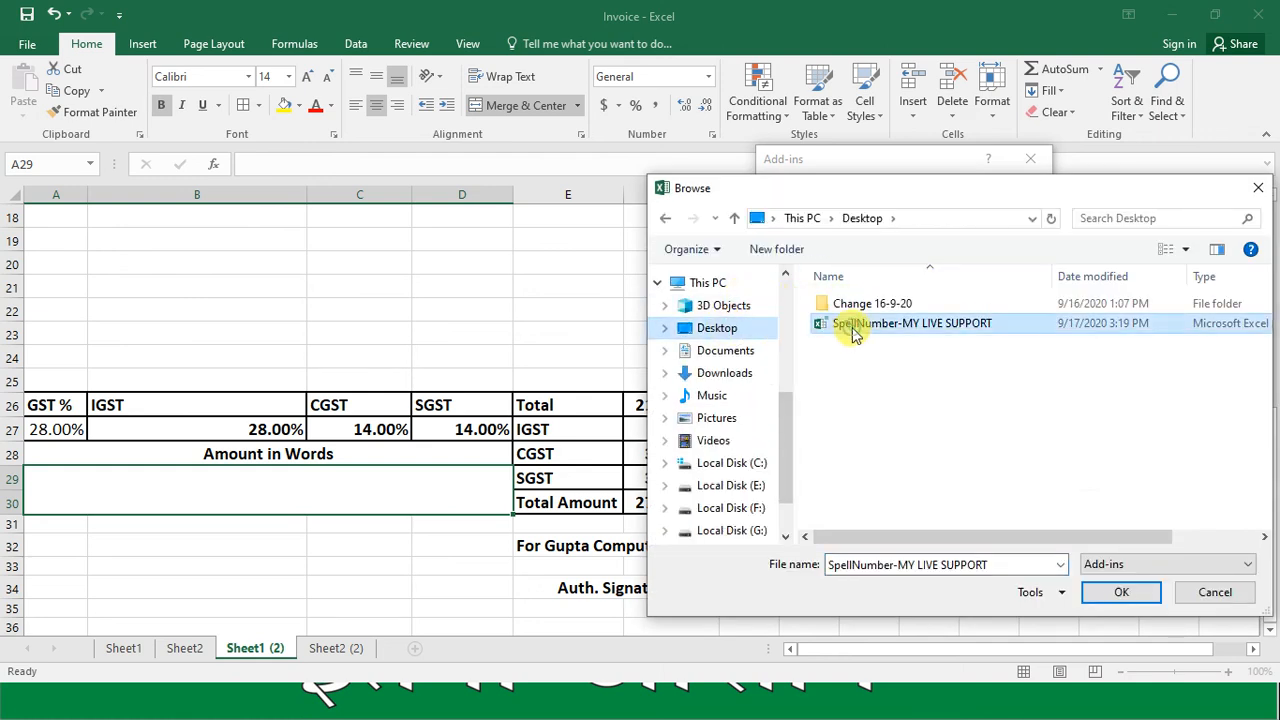
{"action": "left_click", "coordinate": [1118, 593]}
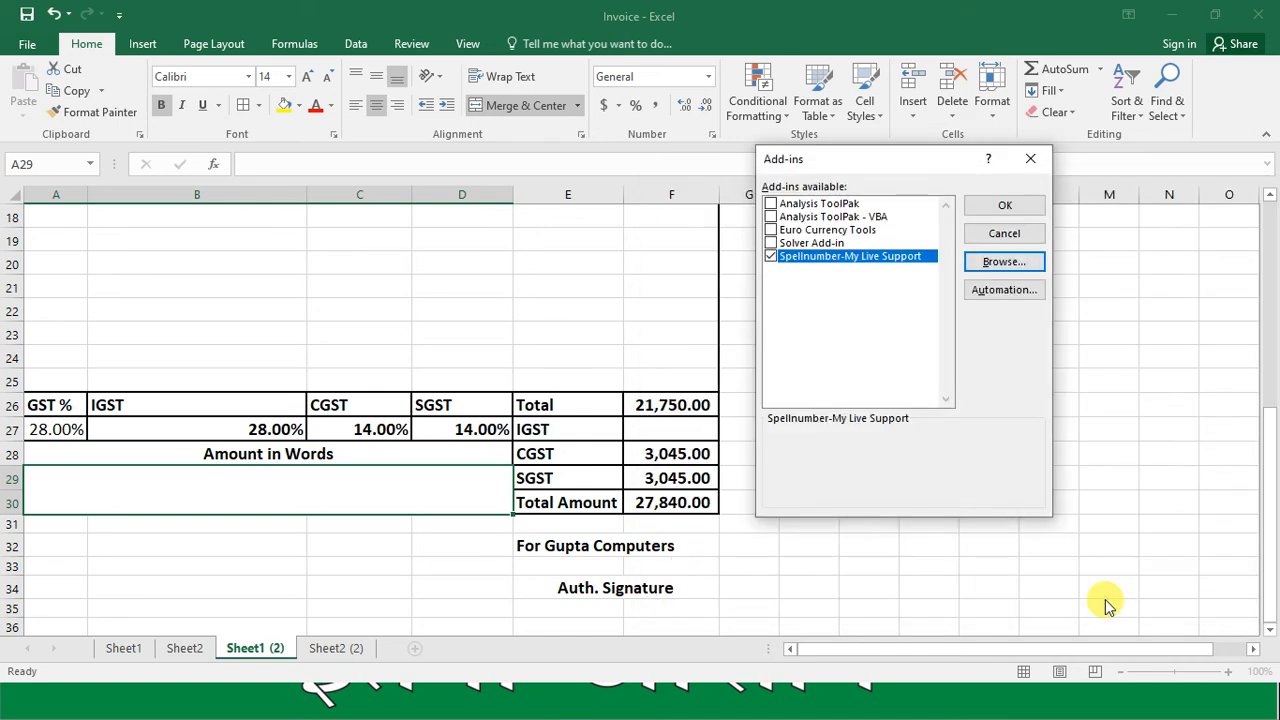
{"action": "left_click", "coordinate": [571, 402]}
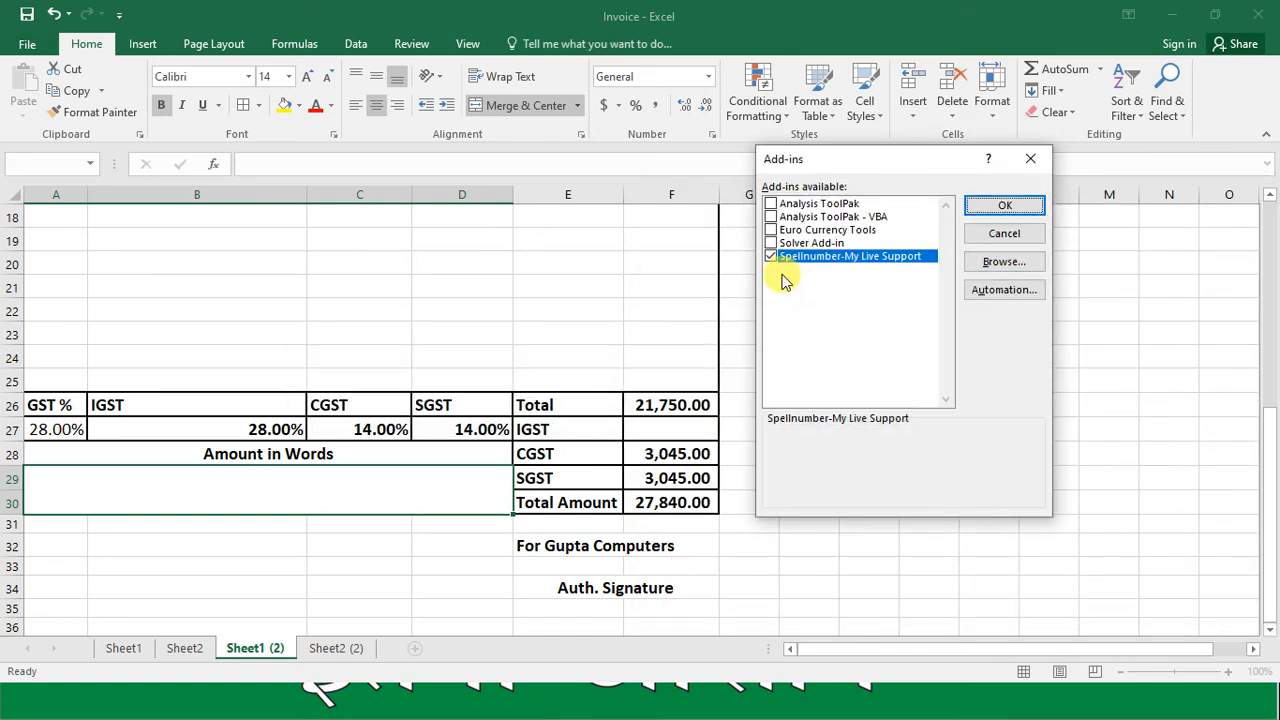
{"action": "left_click", "coordinate": [985, 213]}
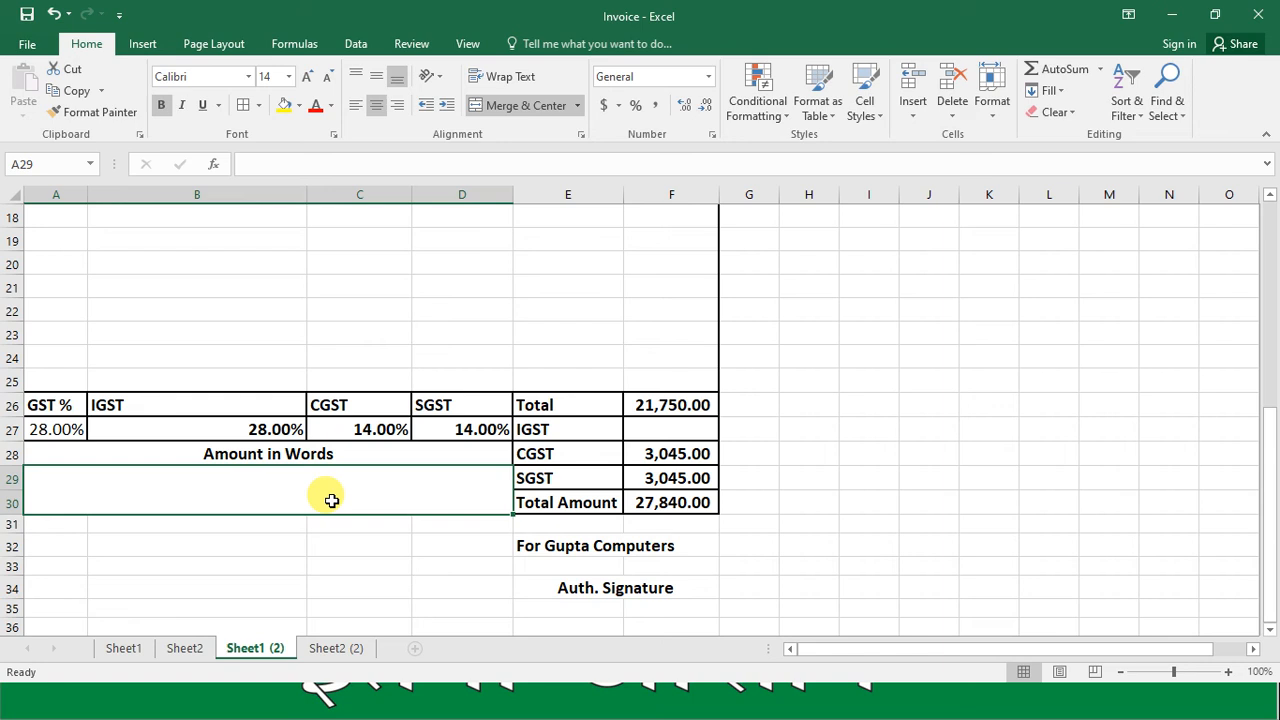
Enter the formula =SpellNumber(F30) in the merged cell A29 to write the Total Amount in words
{"action": "type", "text": "="}
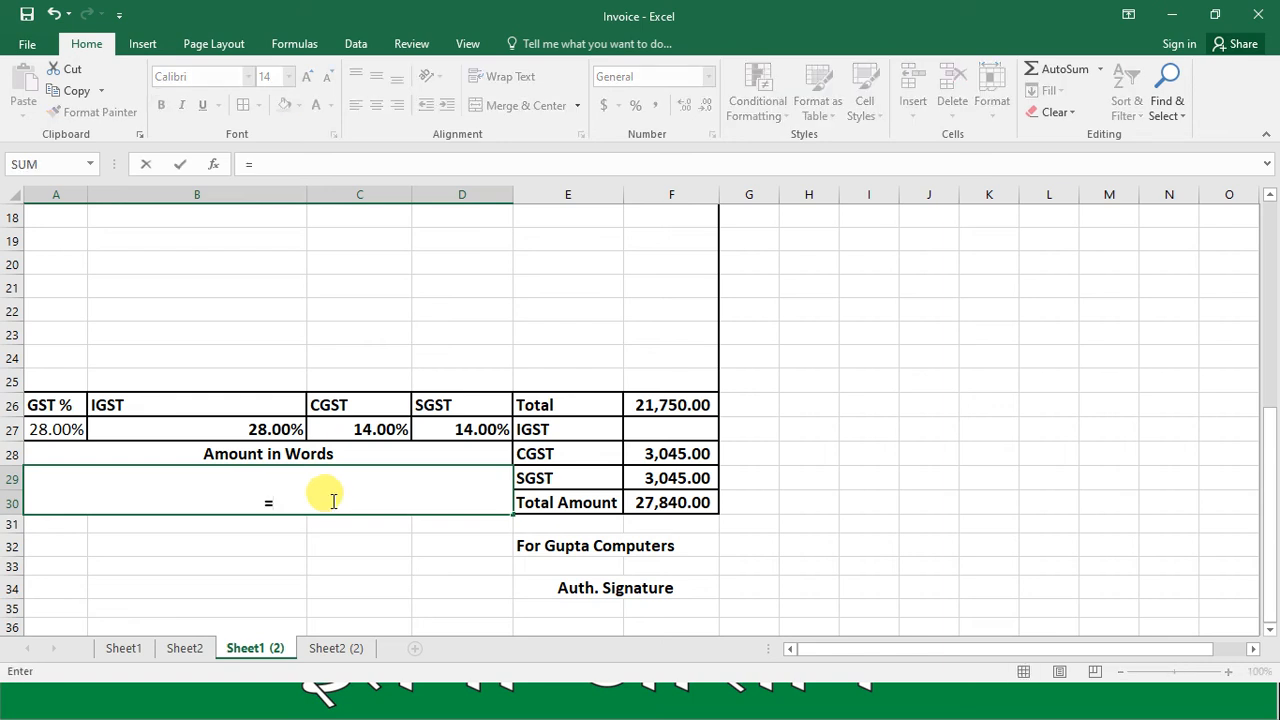
{"action": "type", "text": "SP"}
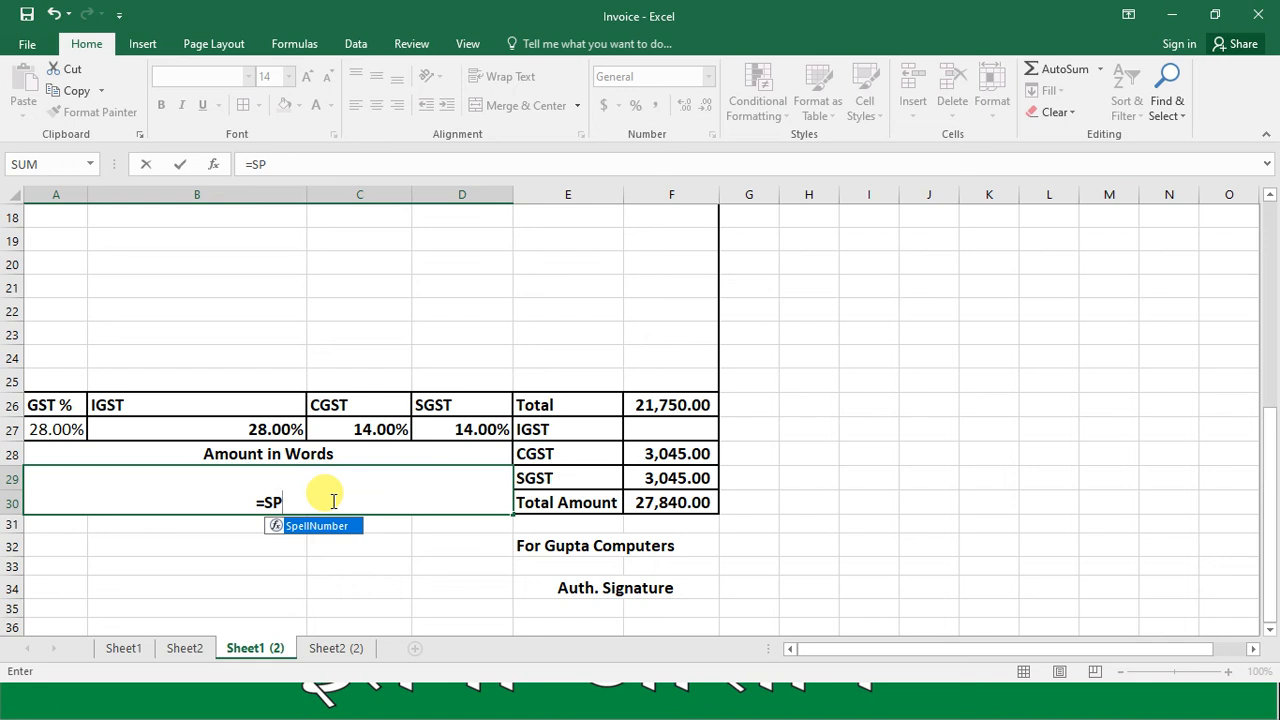
{"action": "key", "text": "Tab"}
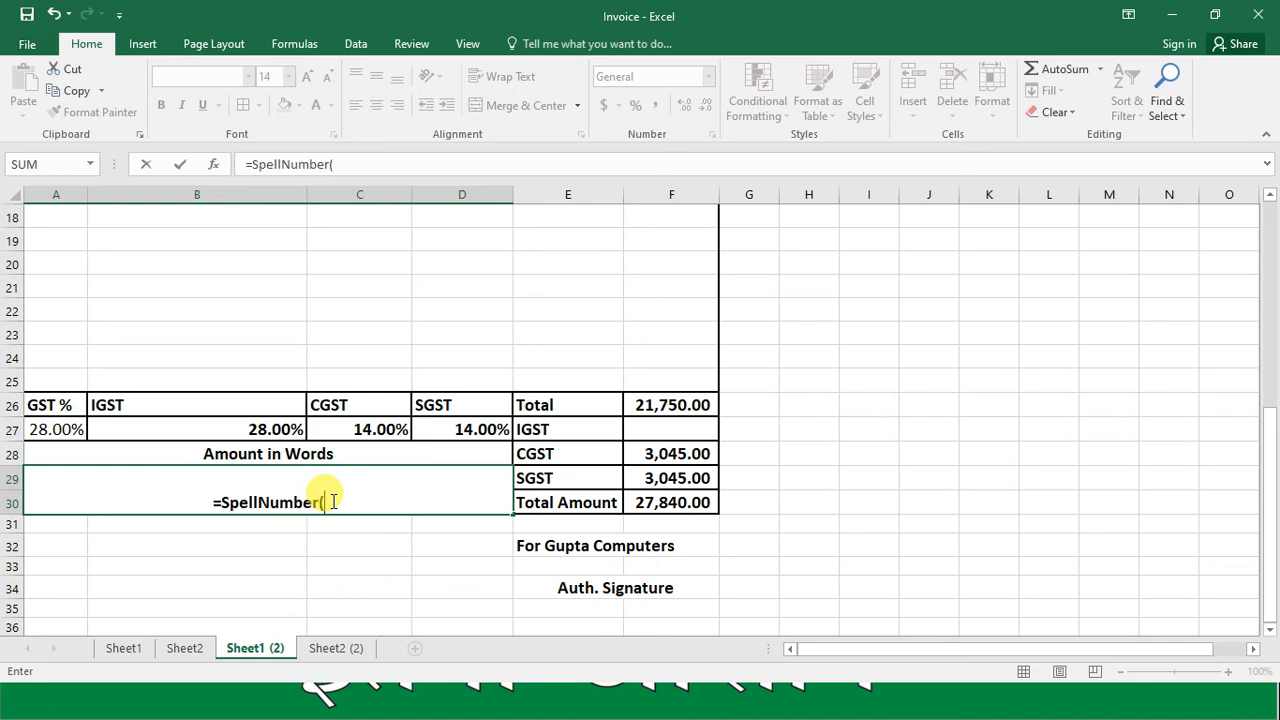
{"action": "left_click", "coordinate": [668, 504]}
{"action": "type", "text": ")"}
{"action": "key", "text": "Return"}
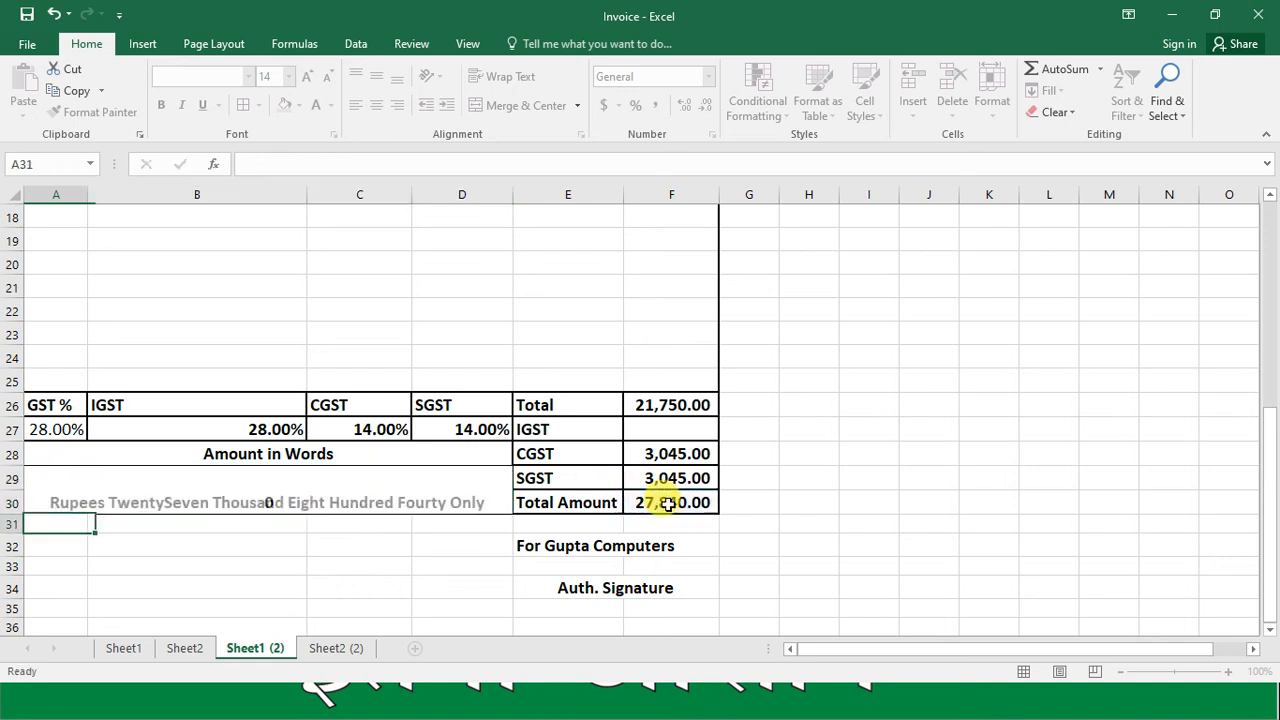
{"action": "key", "text": "Up"}
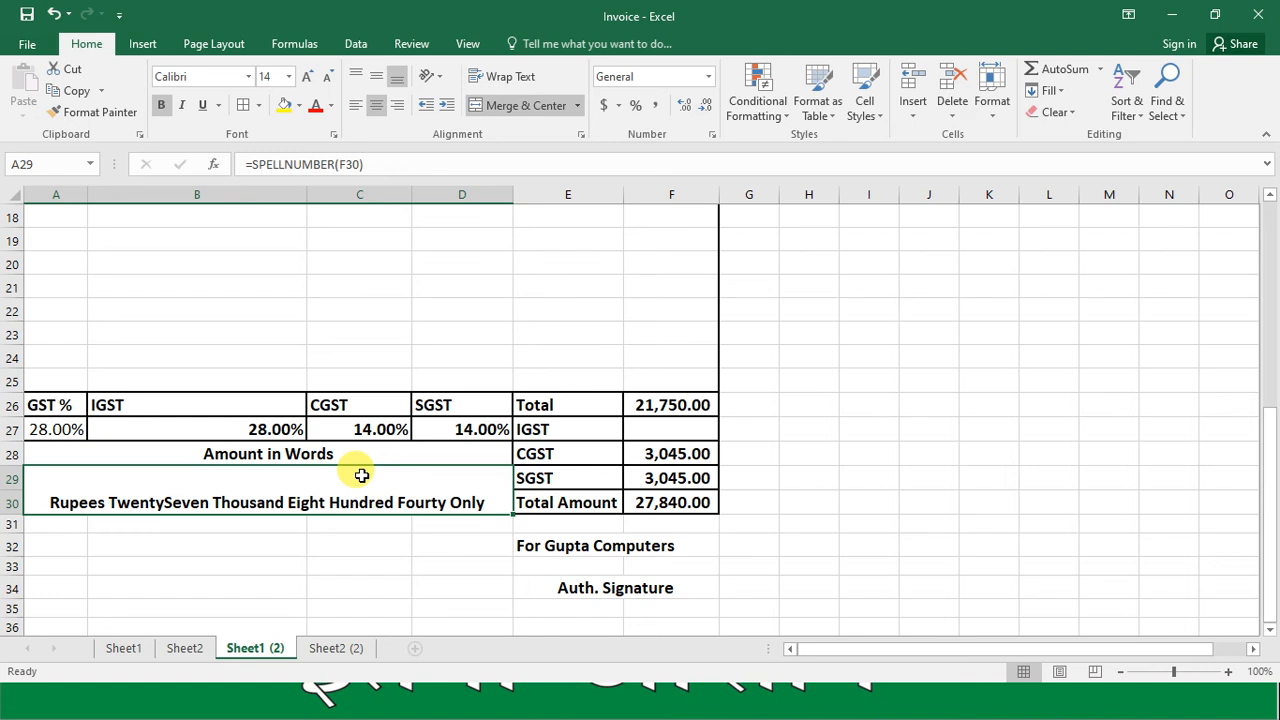
Check the print preview of the tax invoice on Sheet1 (2)
{"action": "key", "text": "Up"}
{"action": "key", "text": "Up"}
{"action": "key", "text": "Up"}
{"action": "key", "text": "Up"}
{"action": "key", "text": "Up"}
{"action": "key", "text": "Up"}
{"action": "key", "text": "Up"}
{"action": "key", "text": "Up"}
{"action": "key", "text": "Up"}
{"action": "key", "text": "Up"}
{"action": "key", "text": "Up"}
{"action": "key", "text": "Up"}
{"action": "key", "text": "Up"}
{"action": "key", "text": "Up"}
{"action": "key", "text": "Up"}
{"action": "key", "text": "Up"}
{"action": "key", "text": "Up"}
{"action": "key", "text": "Up"}
{"action": "key", "text": "Up"}
{"action": "key", "text": "Up"}
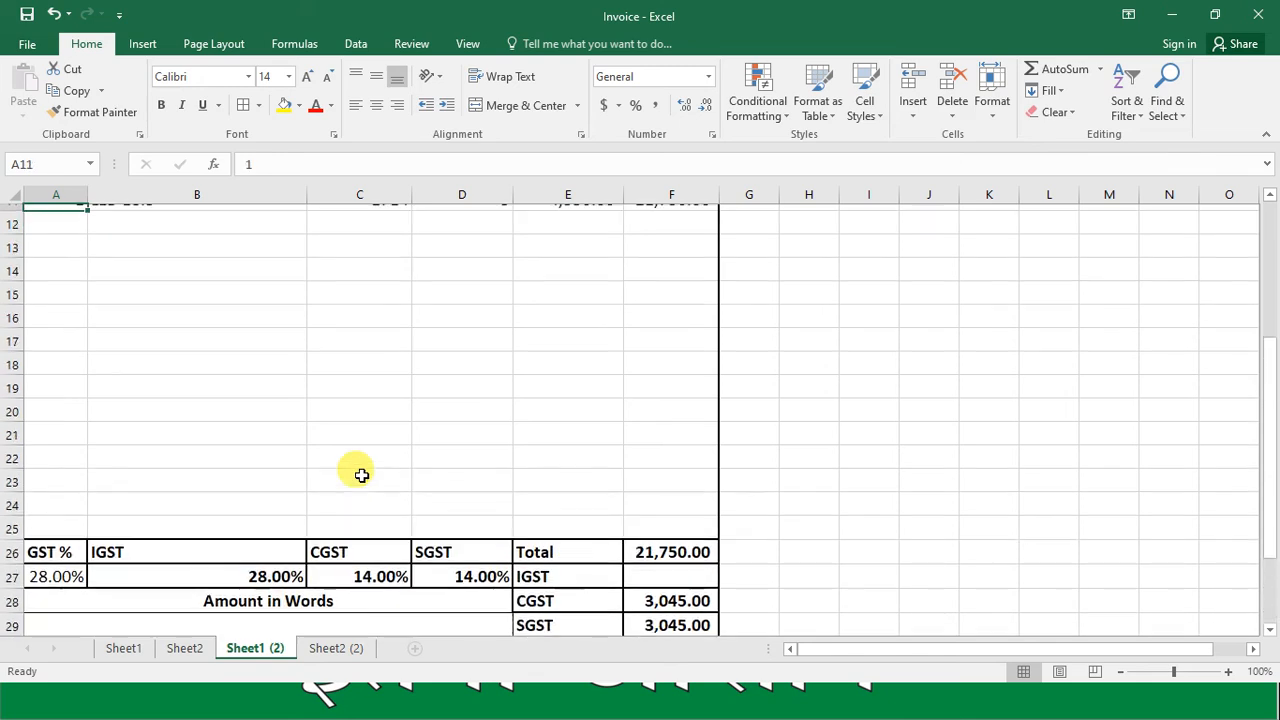
{"action": "key", "text": "Up"}
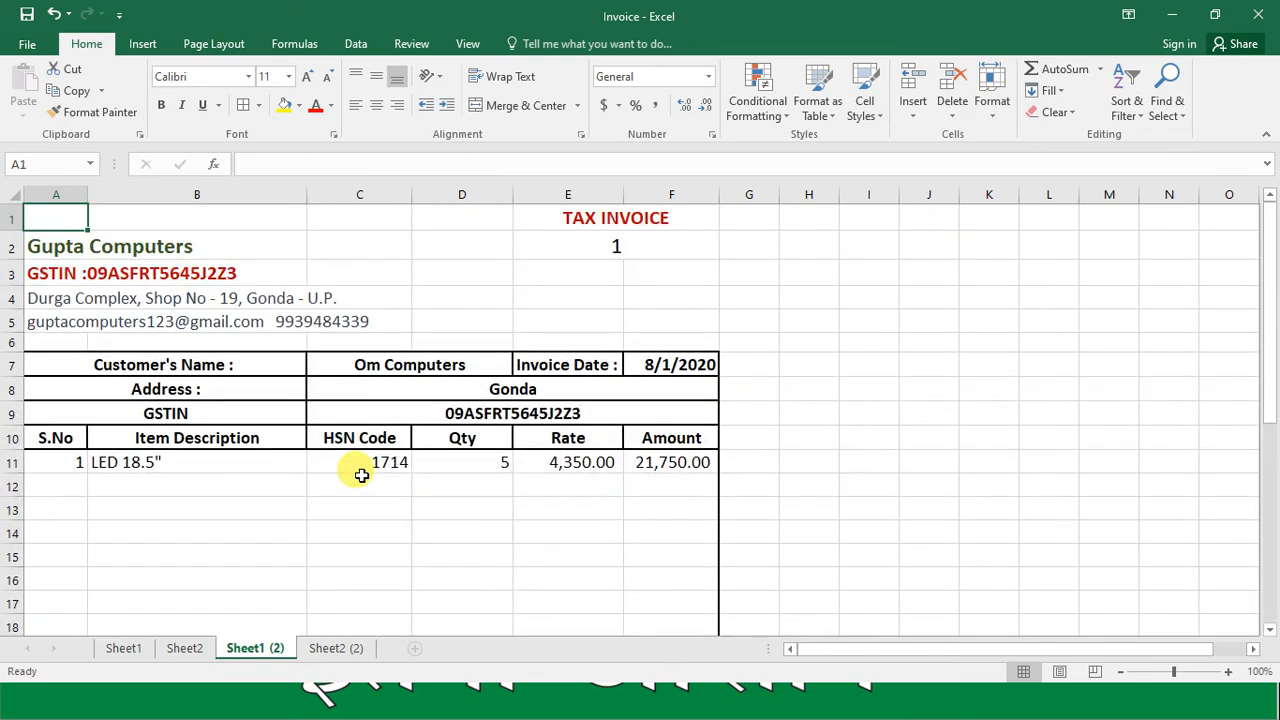
{"action": "key", "text": "ctrl+p"}
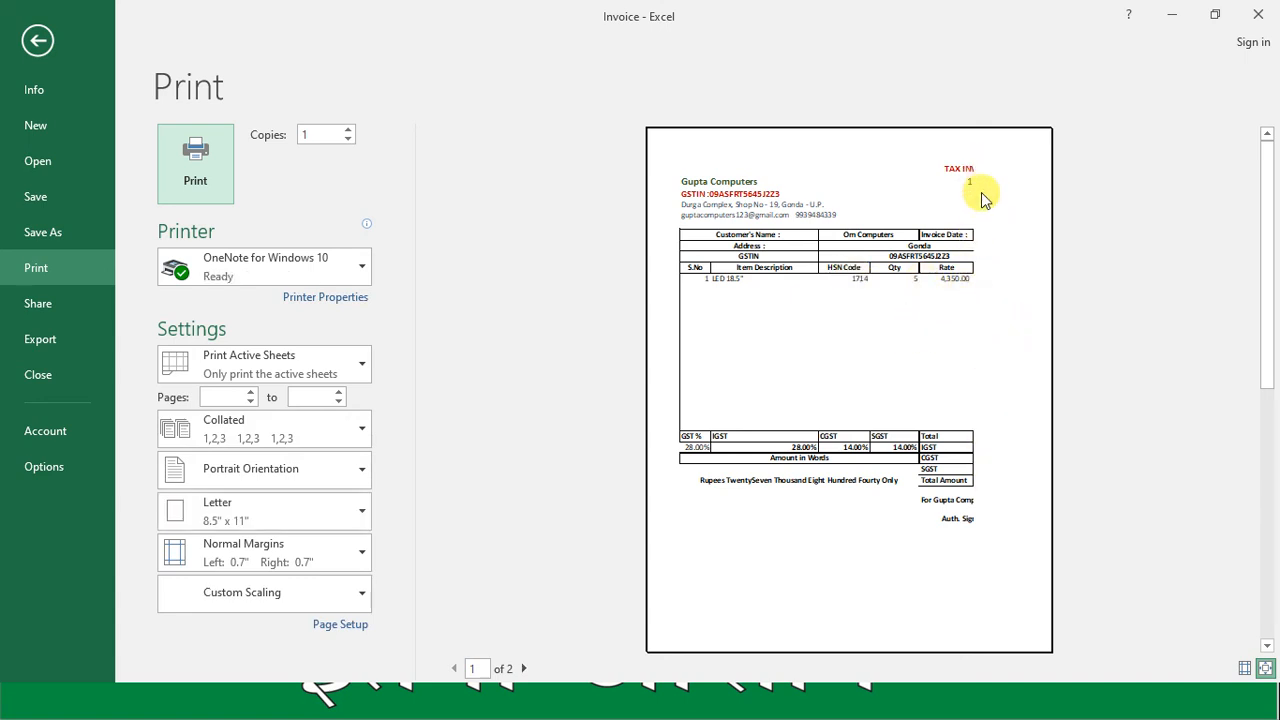
{"action": "key", "text": "Escape"}
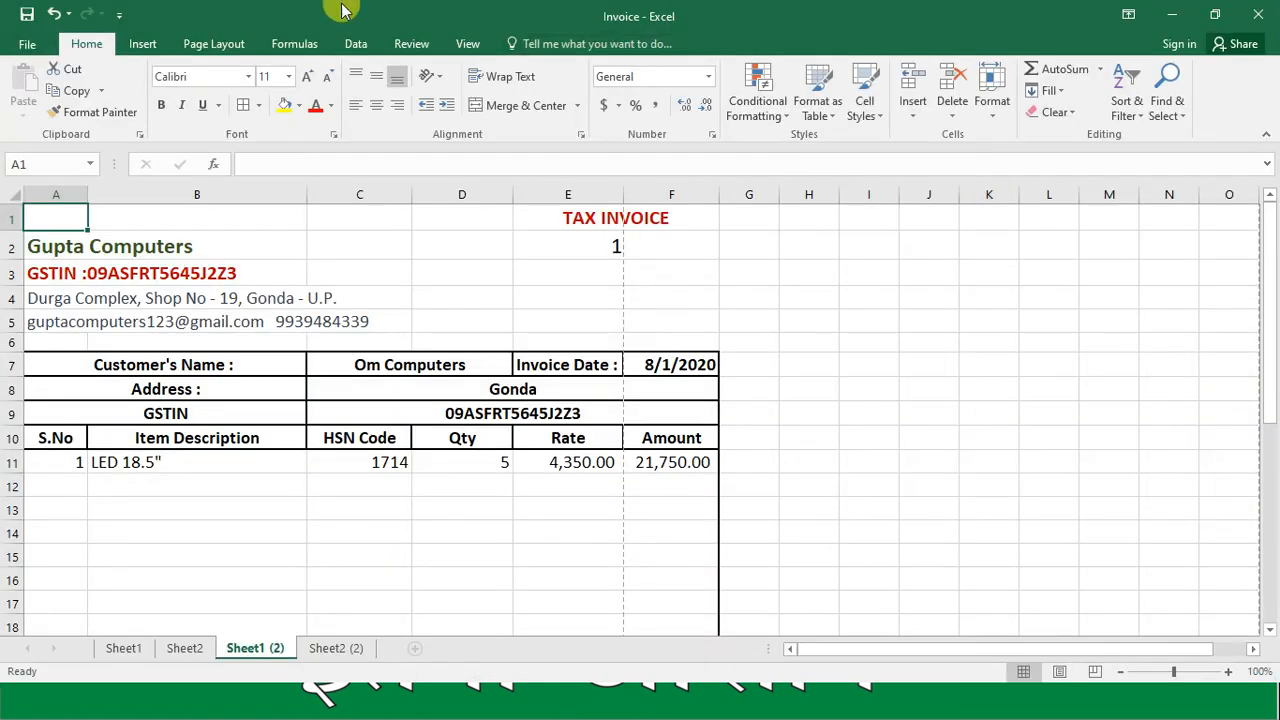
Switch to Page Break Preview and move the vertical page break past column F so the invoice fits on one page
{"action": "left_click", "coordinate": [466, 48]}
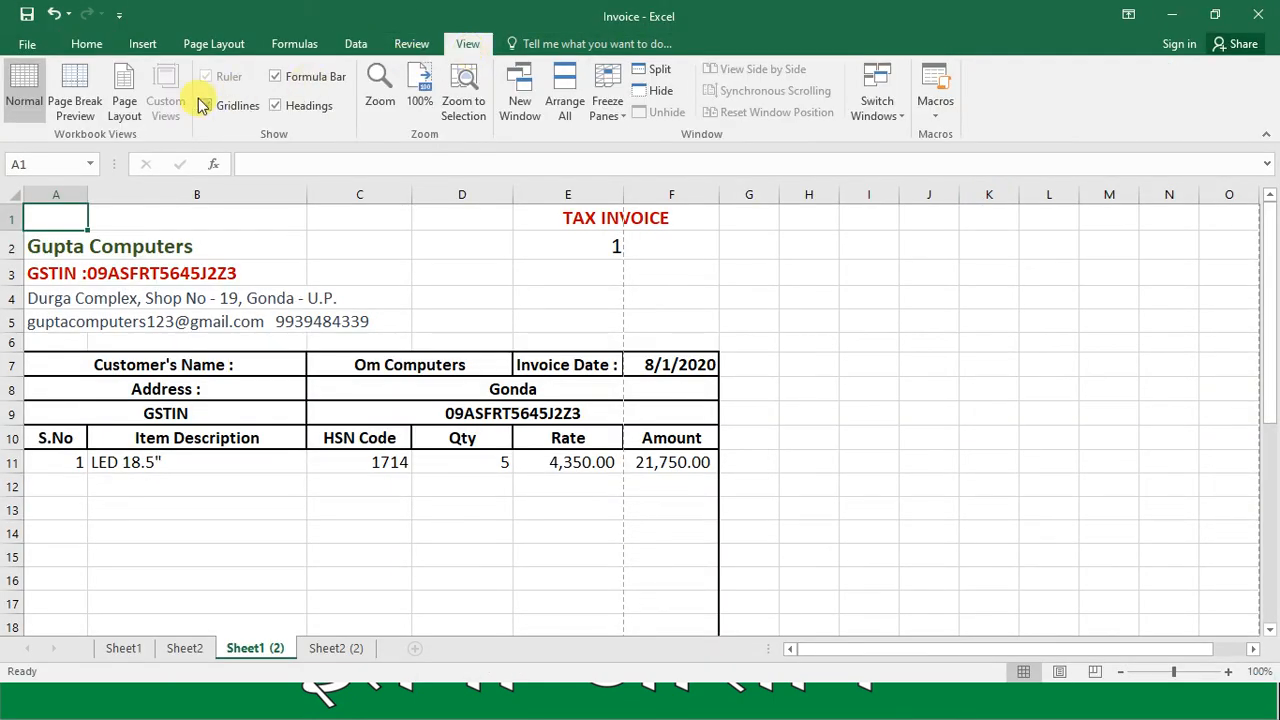
{"action": "left_click", "coordinate": [88, 110]}
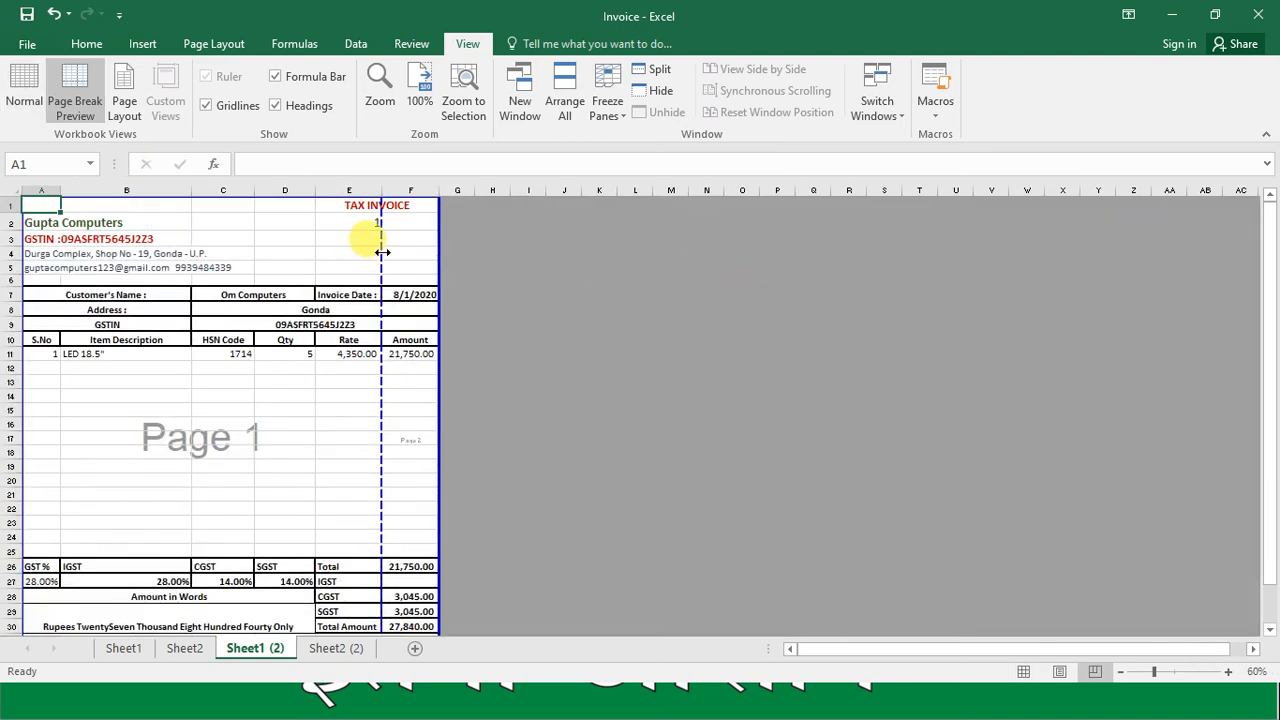
{"action": "left_click_drag", "start_coordinate": [382, 252], "coordinate": [449, 257]}
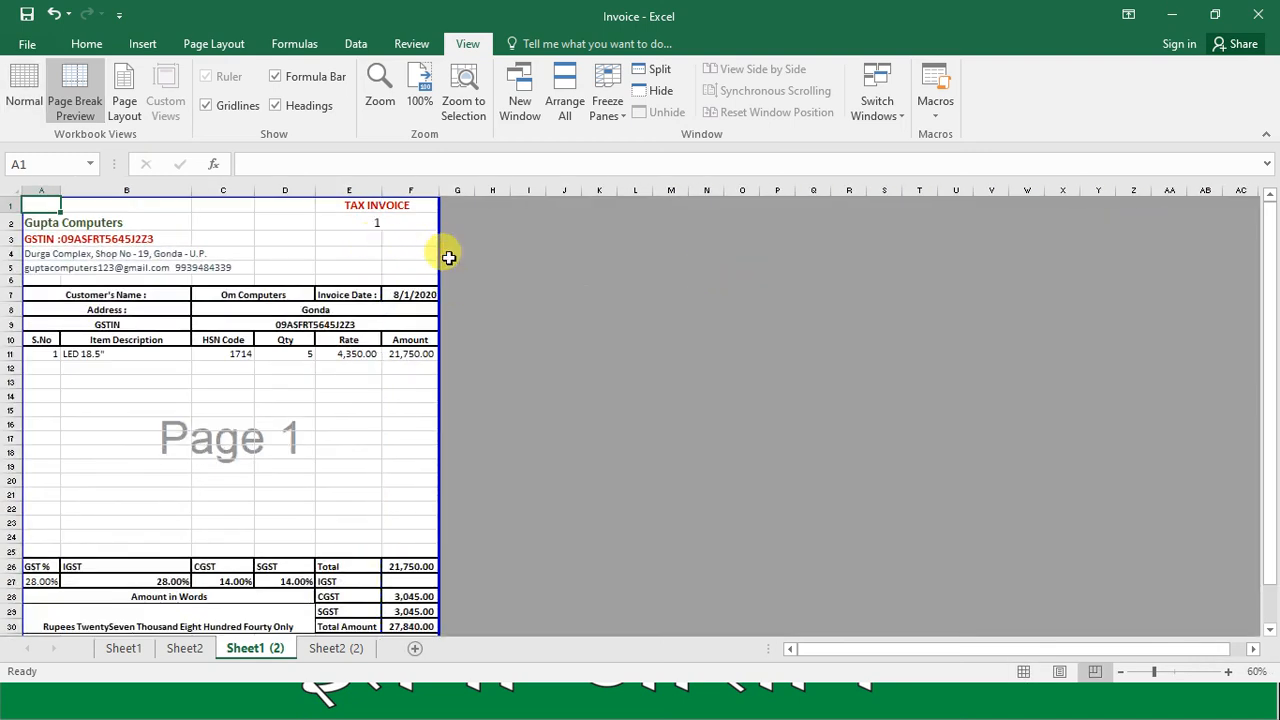
Return the invoice sheet to Normal view and check its print preview
{"action": "left_click", "coordinate": [84, 46]}
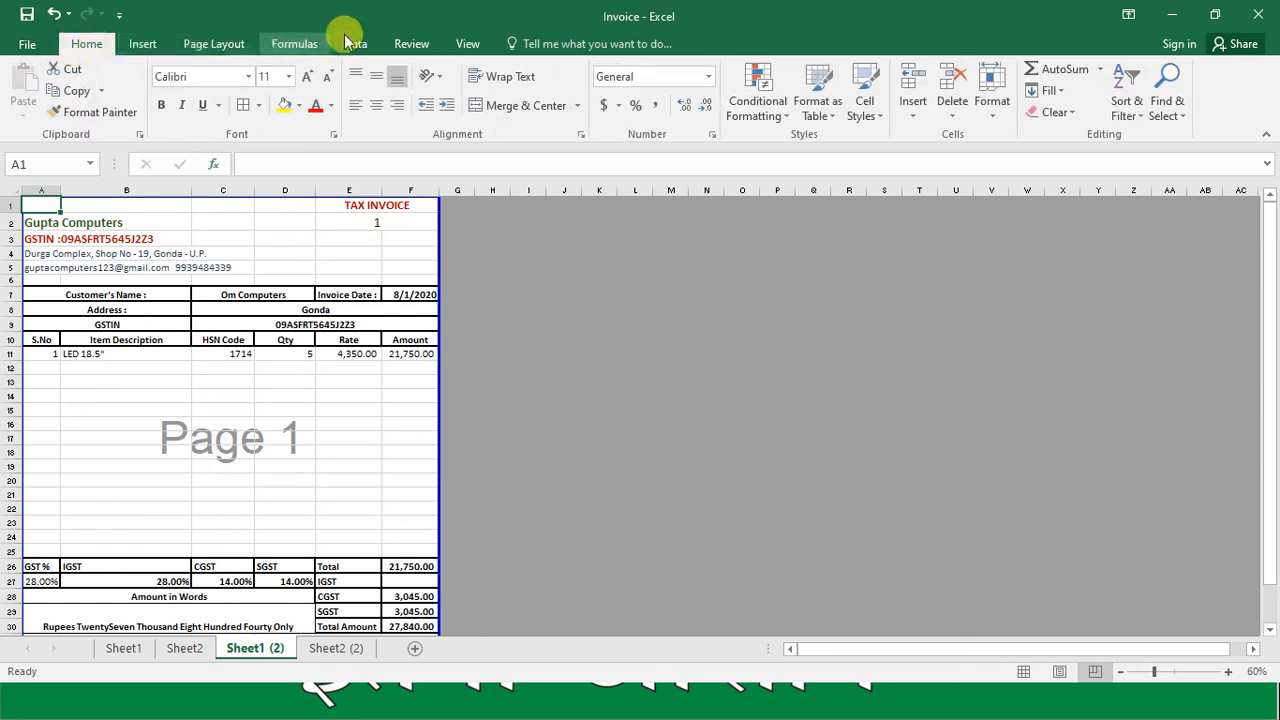
{"action": "left_click", "coordinate": [452, 47]}
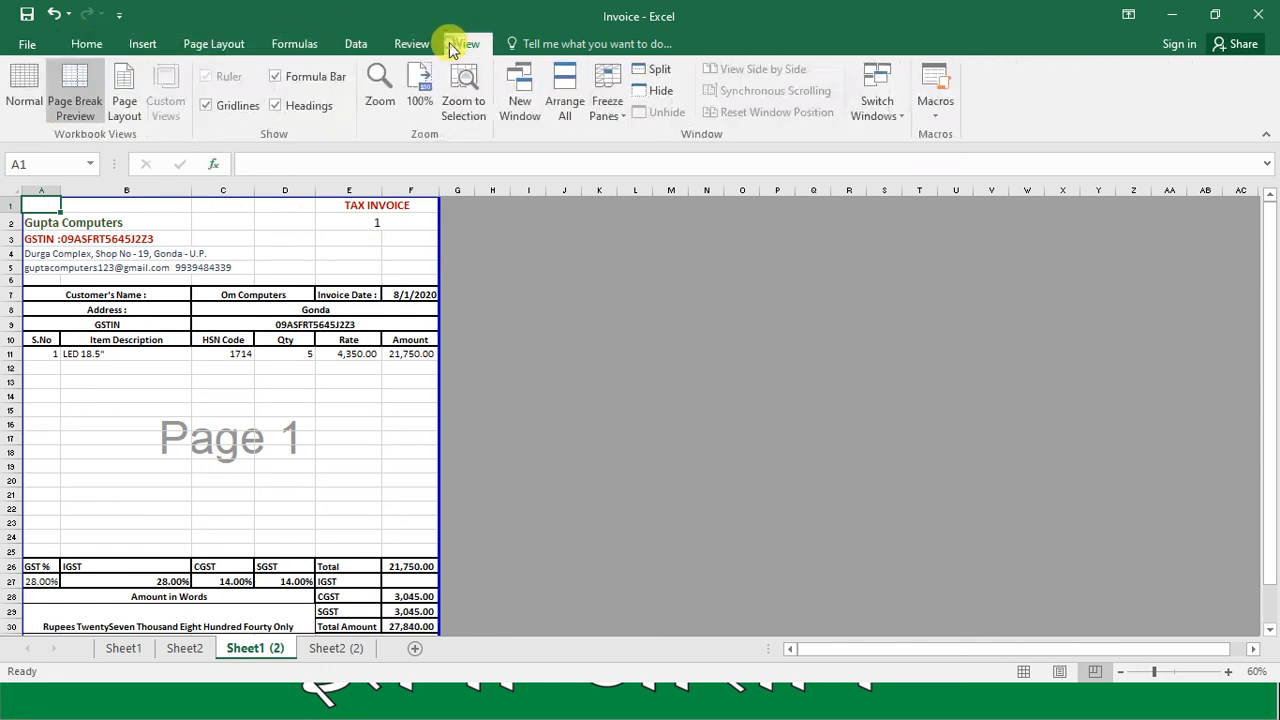
{"action": "left_click", "coordinate": [24, 100]}
{"action": "left_click", "coordinate": [85, 47]}
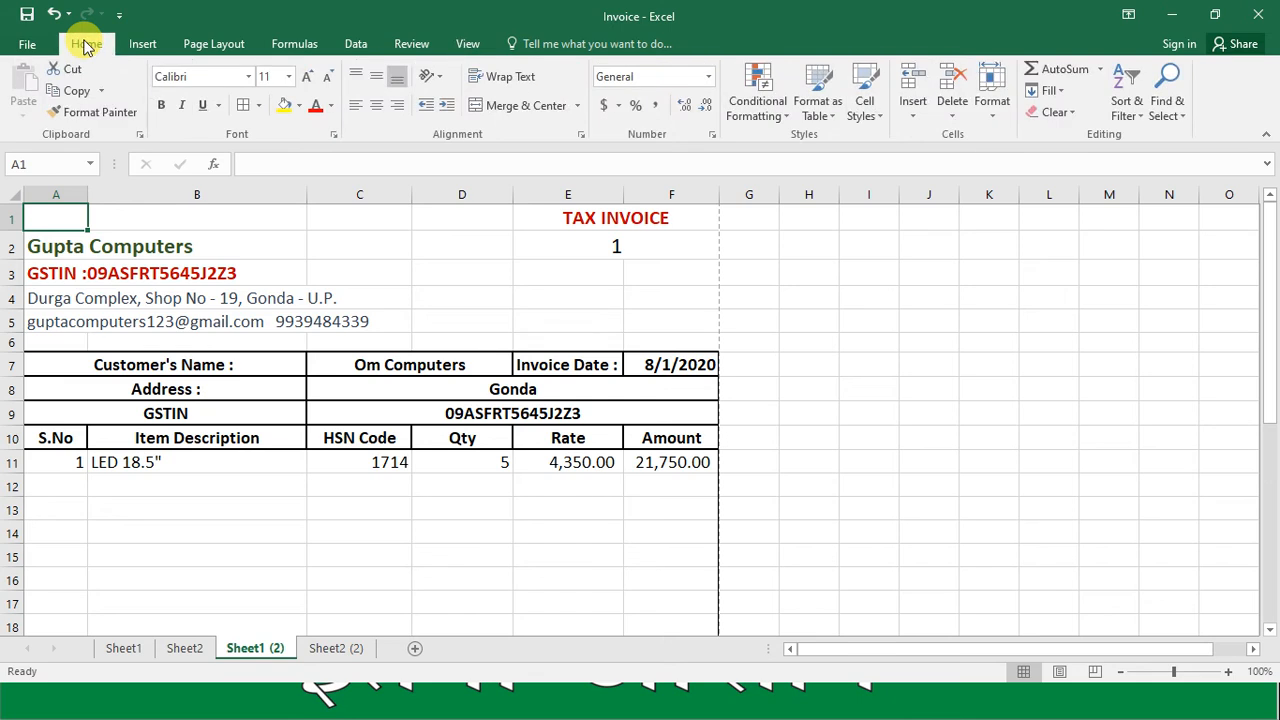
{"action": "key", "text": "ctrl+p"}
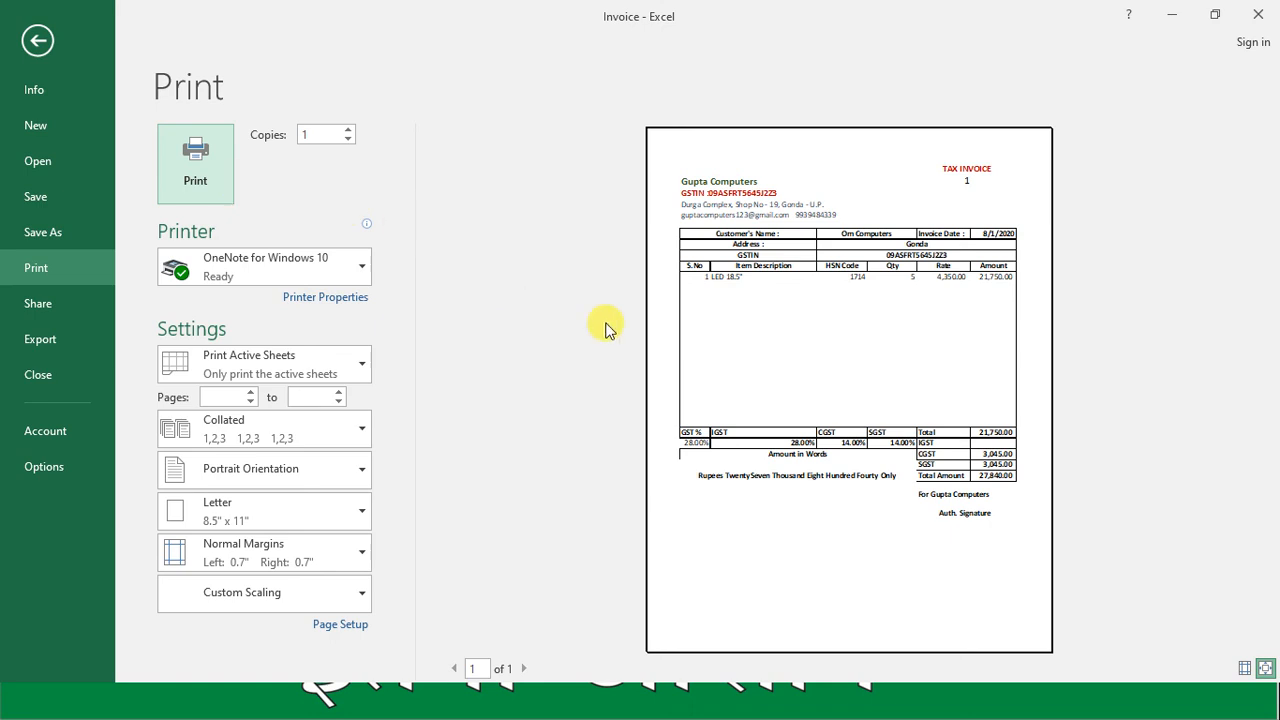
{"action": "key", "text": "Escape"}
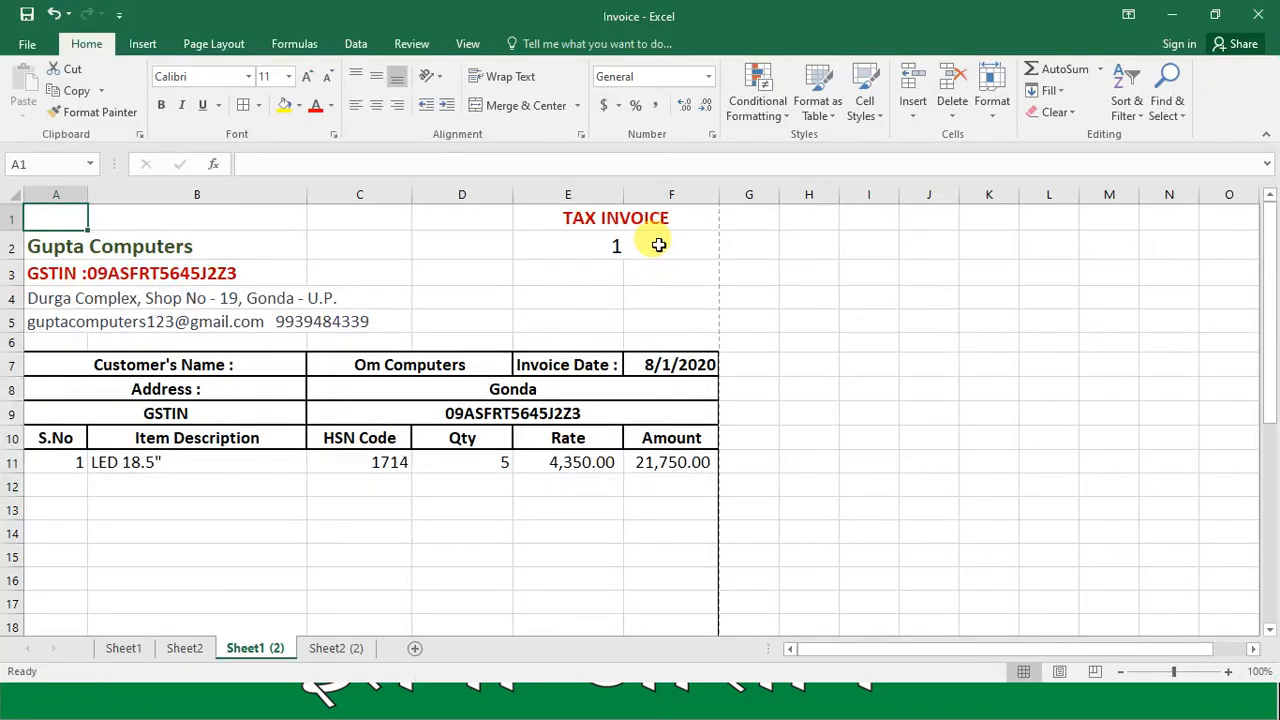
Choose invoice number 3 from the list in cell E2 of the tax invoice
{"action": "left_click", "coordinate": [659, 245]}
{"action": "left_click", "coordinate": [729, 252]}
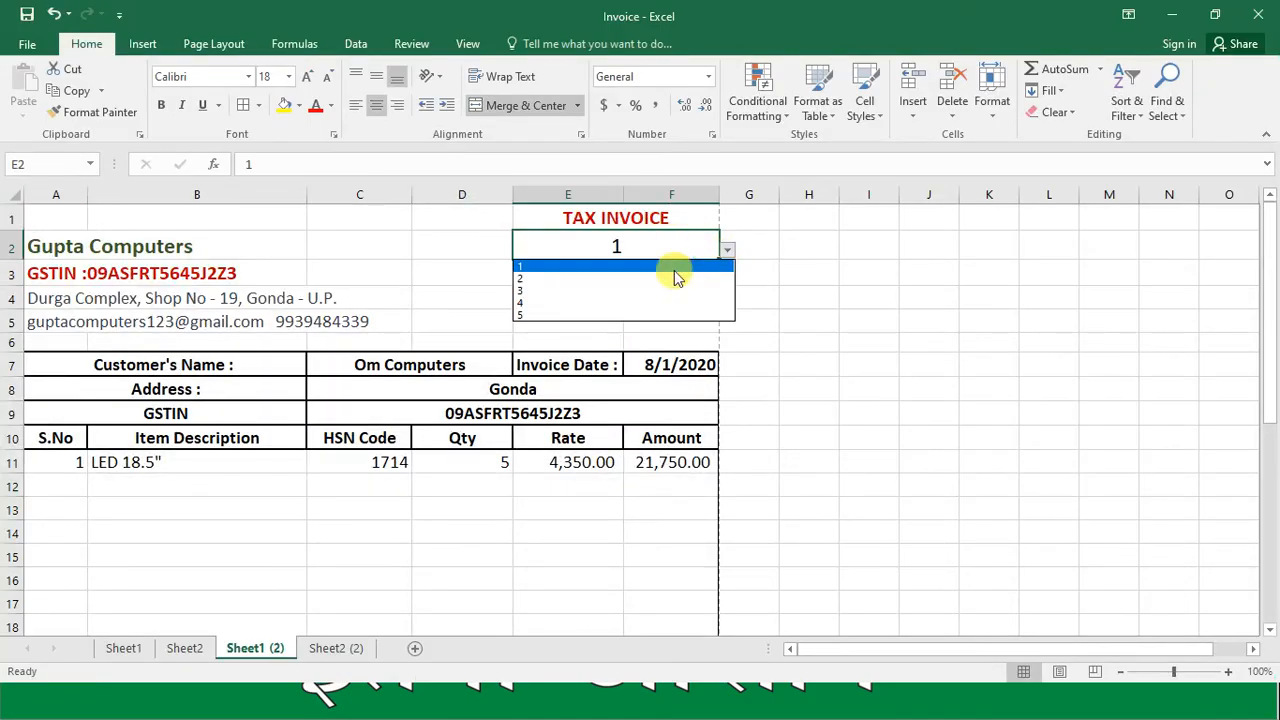
{"action": "left_click", "coordinate": [640, 291]}
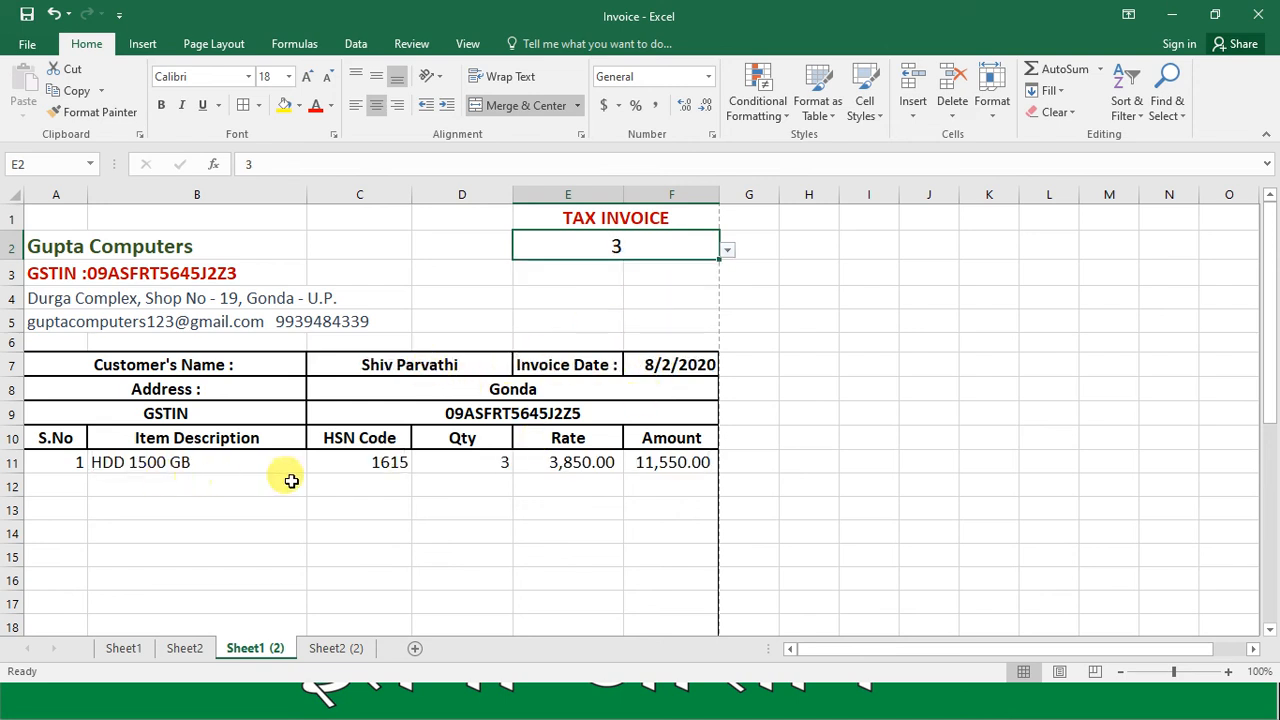
Examine the GST rates, tax amounts, total and amount in words at the foot of invoice 3
{"action": "key", "text": "Down"}
{"action": "key", "text": "Down"}
{"action": "key", "text": "Down"}
{"action": "key", "text": "Down"}
{"action": "key", "text": "Down"}
{"action": "key", "text": "Down"}
{"action": "key", "text": "Down"}
{"action": "key", "text": "Down"}
{"action": "key", "text": "Down"}
{"action": "key", "text": "Down"}
{"action": "key", "text": "Down"}
{"action": "key", "text": "Down"}
{"action": "key", "text": "Down"}
{"action": "key", "text": "Down"}
{"action": "key", "text": "Down"}
{"action": "key", "text": "Down"}
{"action": "key", "text": "Down"}
{"action": "key", "text": "Down"}
{"action": "key", "text": "Down"}
{"action": "key", "text": "Down"}
{"action": "key", "text": "Down"}
{"action": "key", "text": "Down"}
{"action": "key", "text": "Down"}
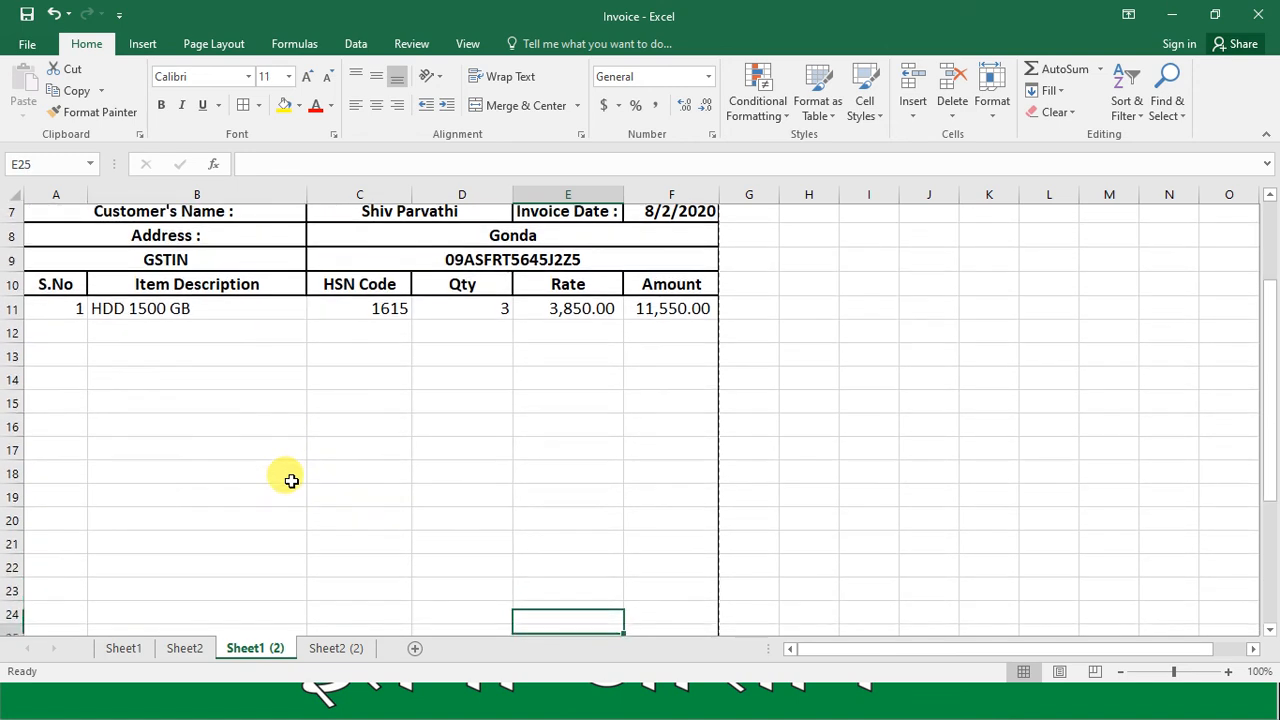
{"action": "key", "text": "Down"}
{"action": "key", "text": "Down"}
{"action": "key", "text": "Down"}
{"action": "key", "text": "Down"}
{"action": "key", "text": "Down"}
{"action": "key", "text": "Down"}
{"action": "key", "text": "Down"}
{"action": "key", "text": "Up"}
{"action": "key", "text": "Up"}
{"action": "key", "text": "Right"}
{"action": "key", "text": "Left"}
{"action": "key", "text": "Left"}
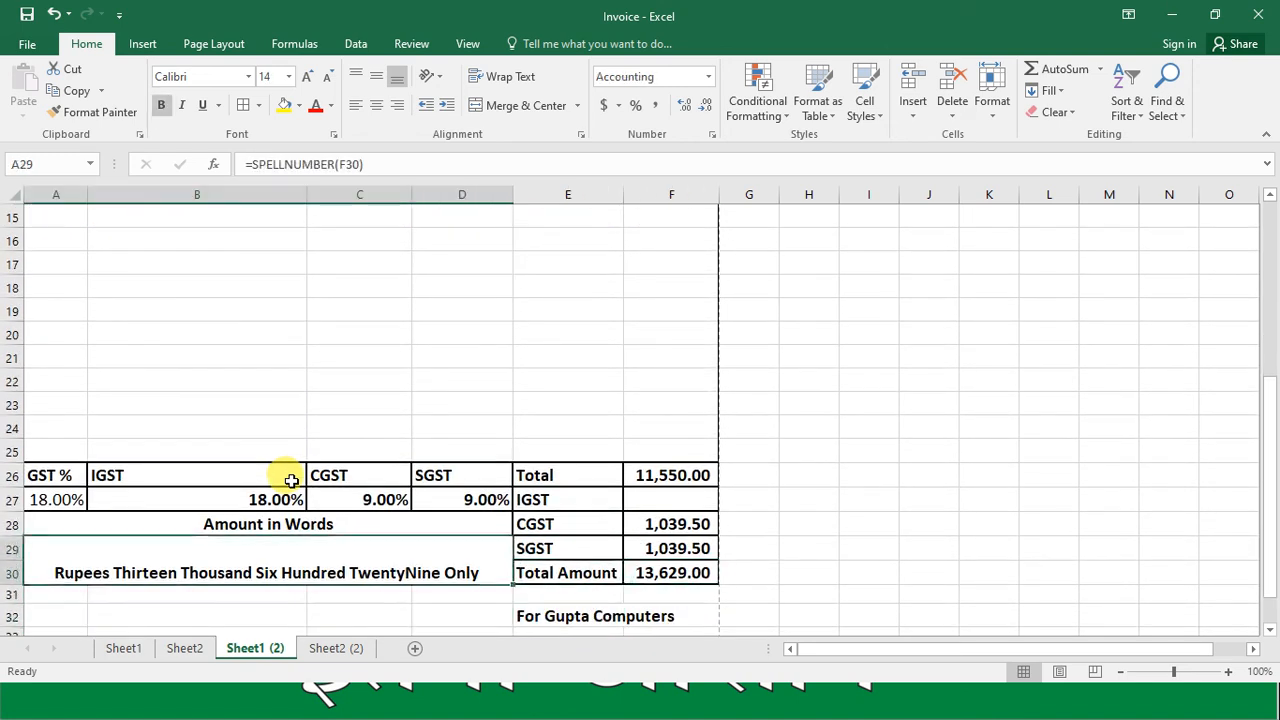
{"action": "key", "text": "Up"}
{"action": "key", "text": "Up"}
{"action": "key", "text": "Up"}
{"action": "key", "text": "Up"}
{"action": "key", "text": "Up"}
{"action": "key", "text": "Up"}
{"action": "key", "text": "Up"}
{"action": "key", "text": "Up"}
{"action": "key", "text": "Up"}
{"action": "key", "text": "Up"}
{"action": "key", "text": "Up"}
{"action": "key", "text": "Up"}
{"action": "key", "text": "Up"}
{"action": "key", "text": "Up"}
{"action": "key", "text": "Up"}
{"action": "key", "text": "Up"}
{"action": "key", "text": "Up"}
{"action": "key", "text": "Up"}
{"action": "key", "text": "Up"}
{"action": "key", "text": "Up"}
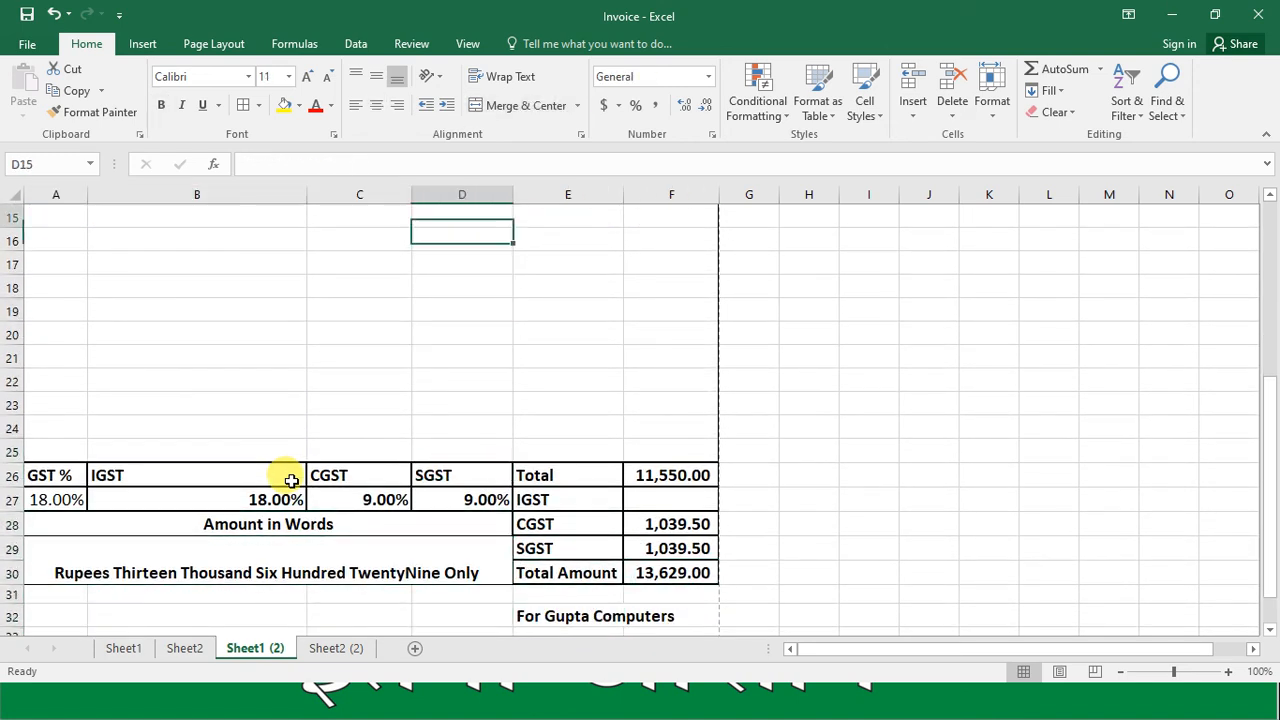
Add a row to the table on Sheet2 (2) with invoice number 6 and customer name Durga Computer
{"action": "left_click", "coordinate": [340, 650]}
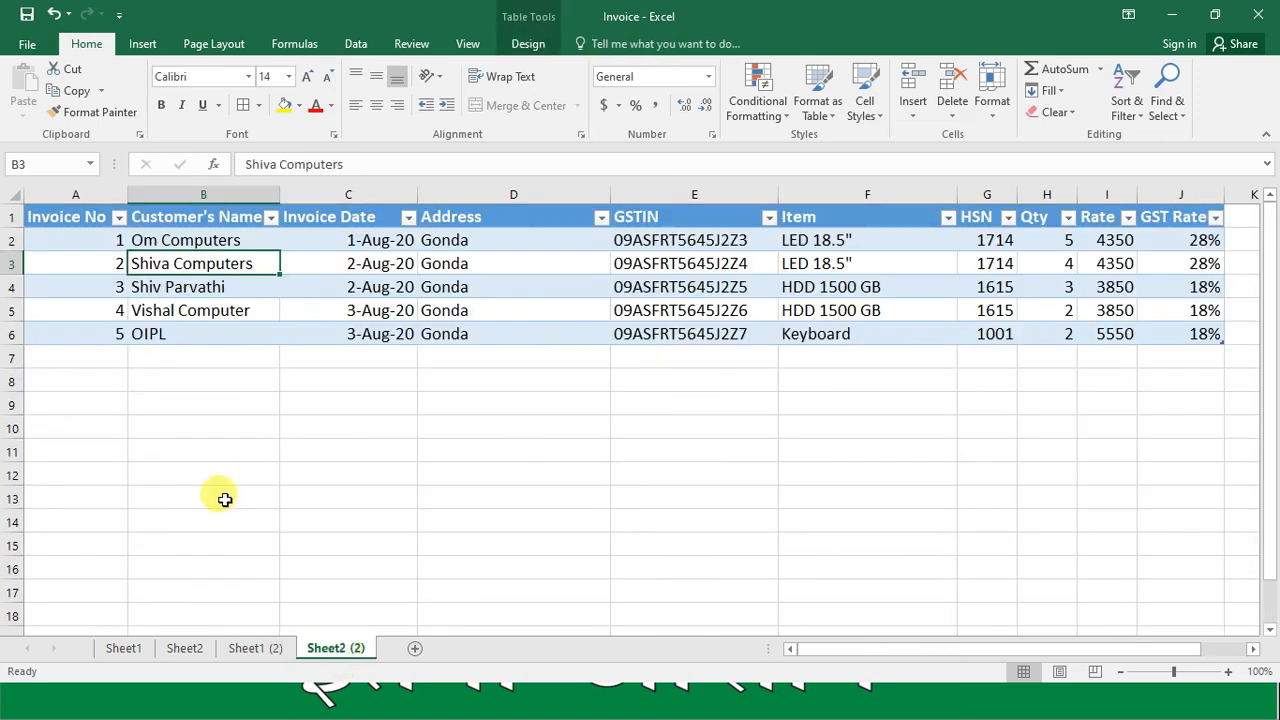
{"action": "left_click", "coordinate": [116, 360]}
{"action": "type", "text": "6"}
{"action": "key", "text": "Tab"}
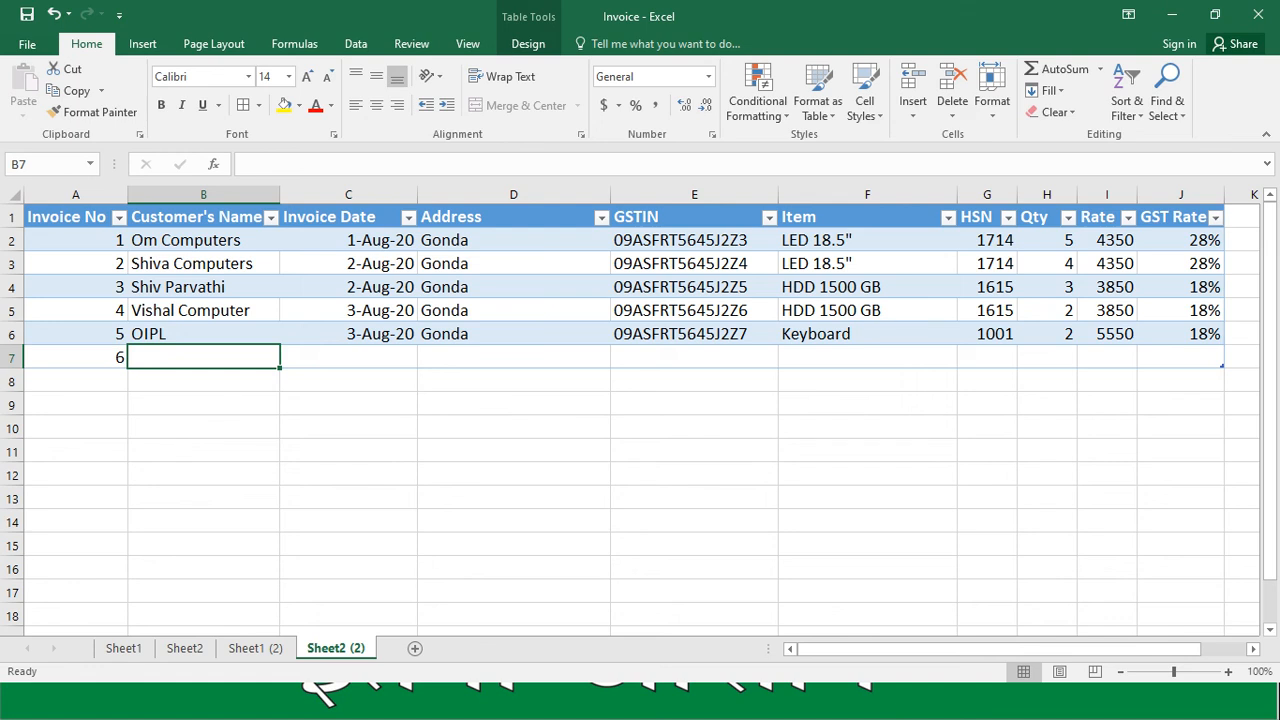
{"action": "type", "text": "Durga"}
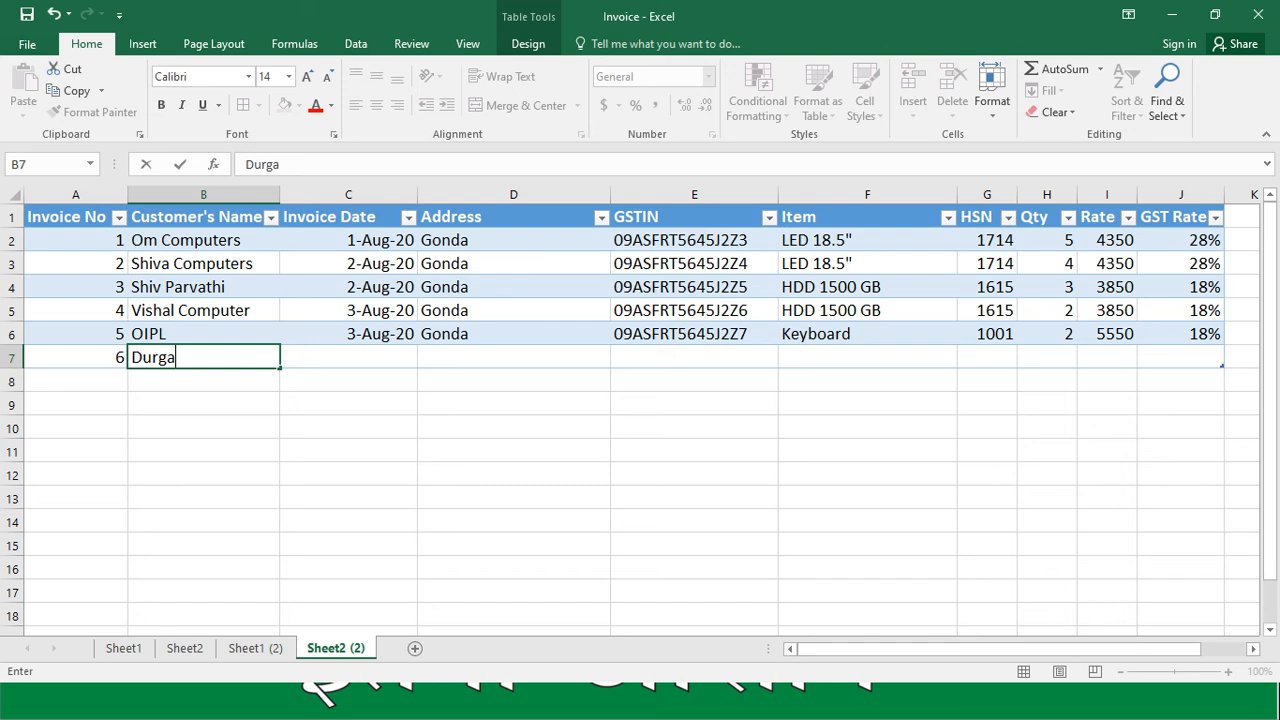
{"action": "type", "text": " Computer"}
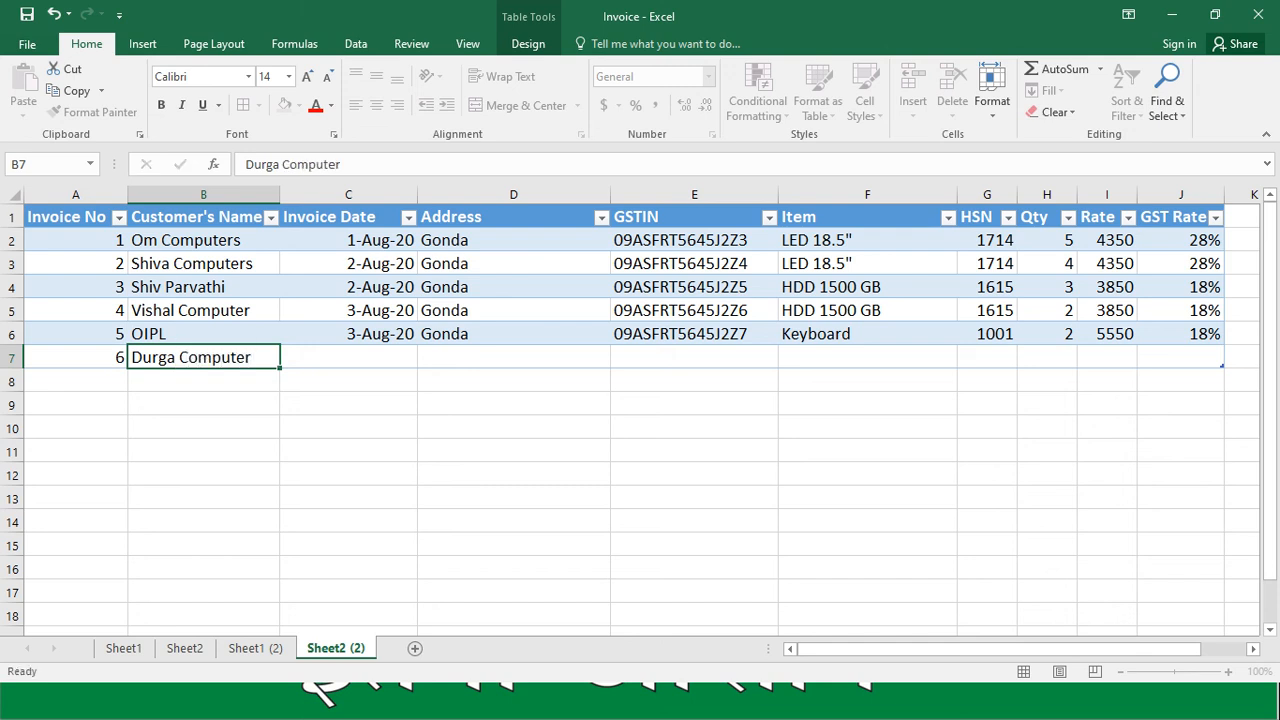
{"action": "key", "text": "Tab"}
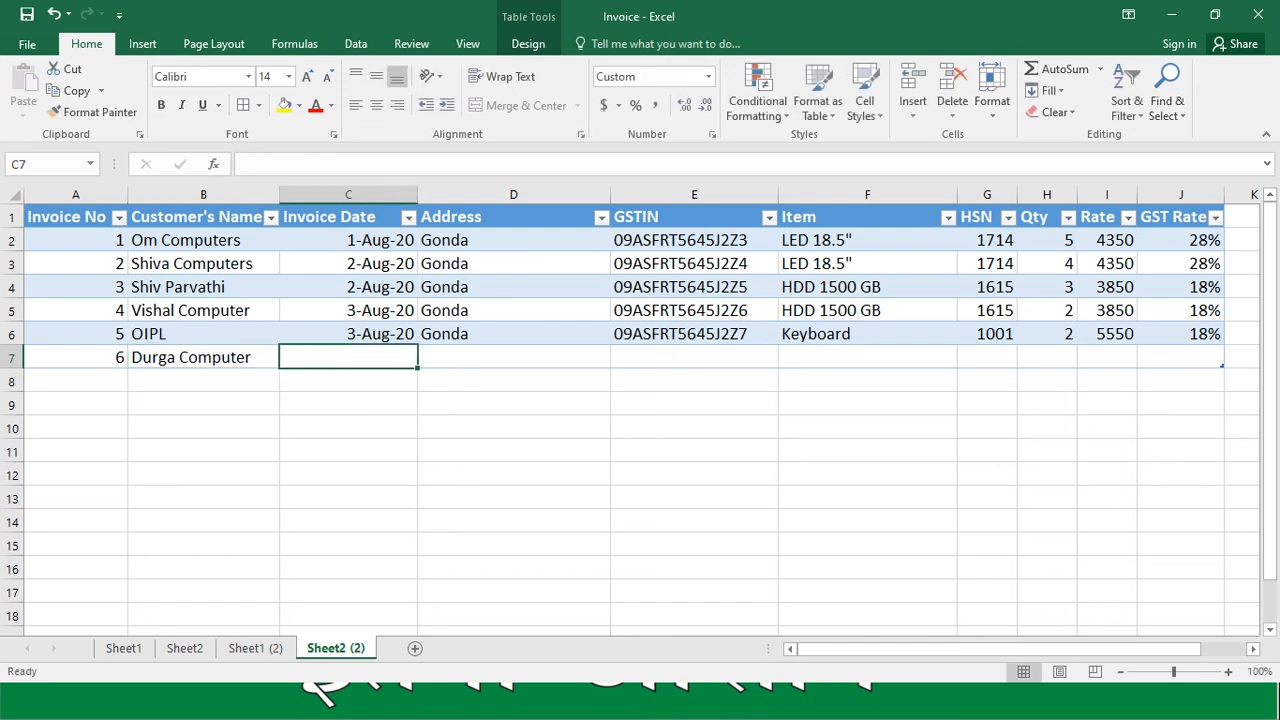
Enter 17-Sep-20 as the invoice date and fill in the customer's address for invoice 6
{"action": "type", "text": "17"}
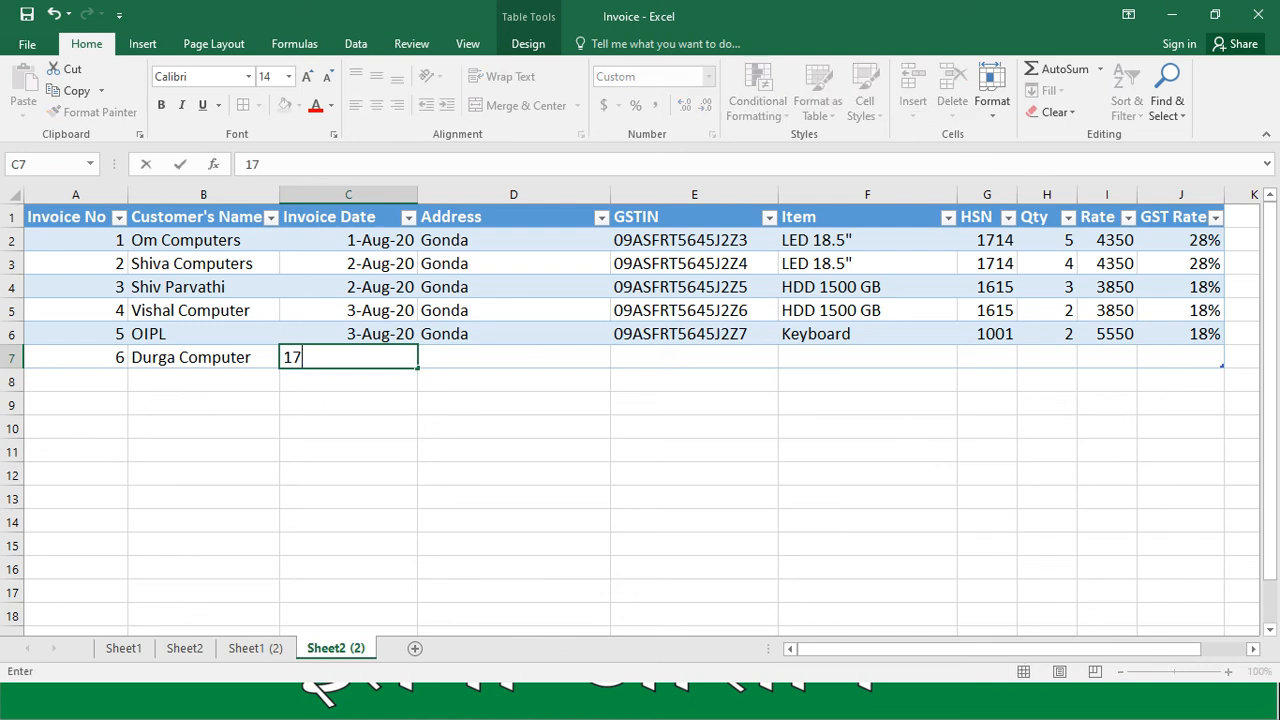
{"action": "type", "text": "-Se"}
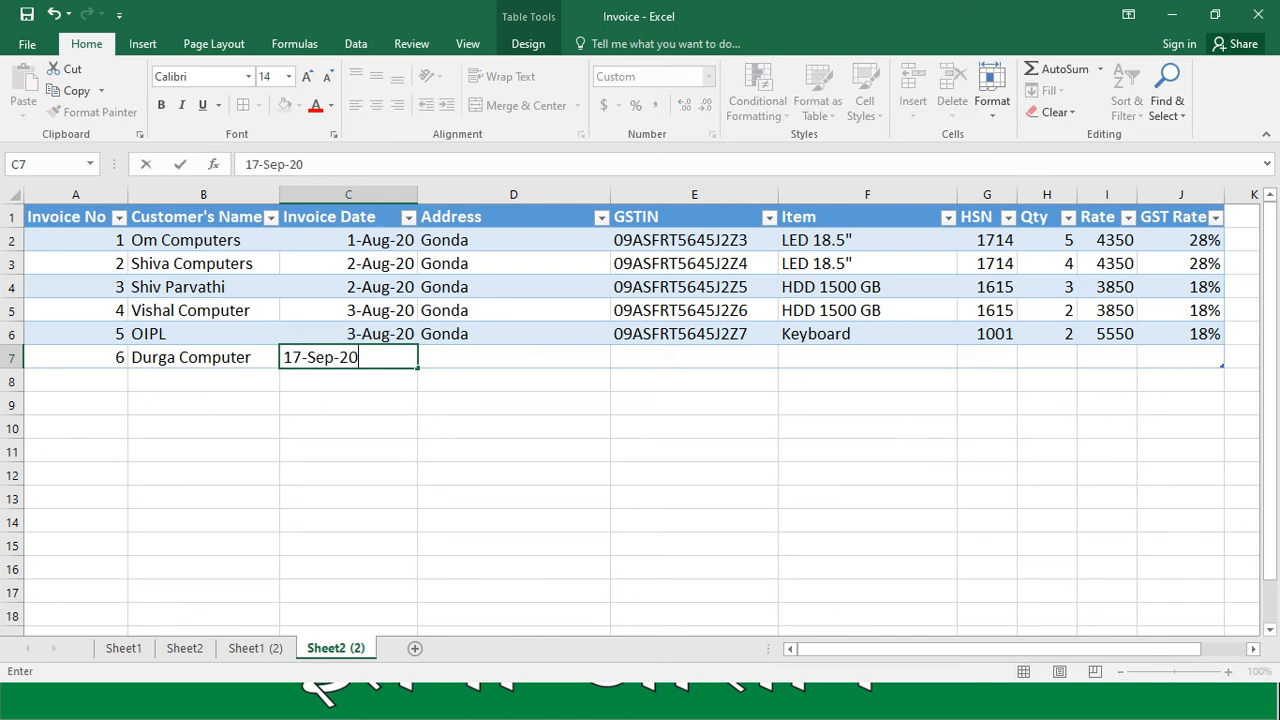
{"action": "type", "text": "p-20"}
{"action": "key", "text": "Tab"}
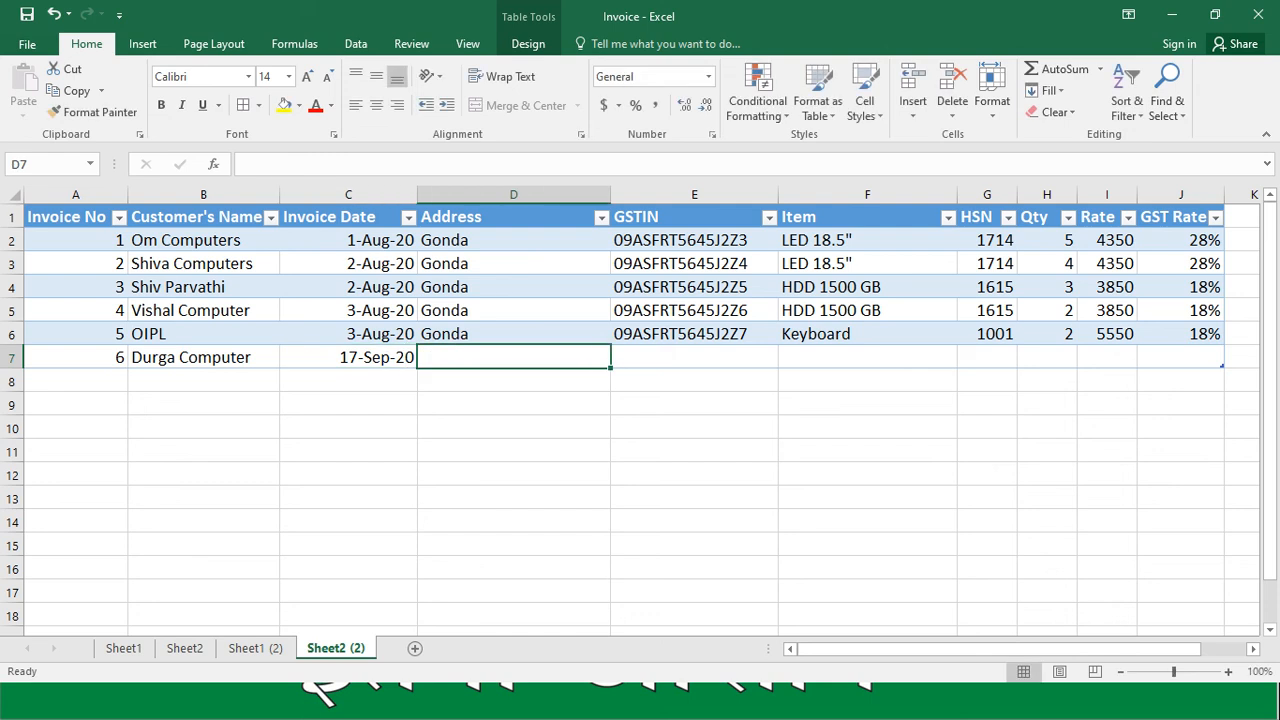
{"action": "type", "text": "Civil Line, Go"}
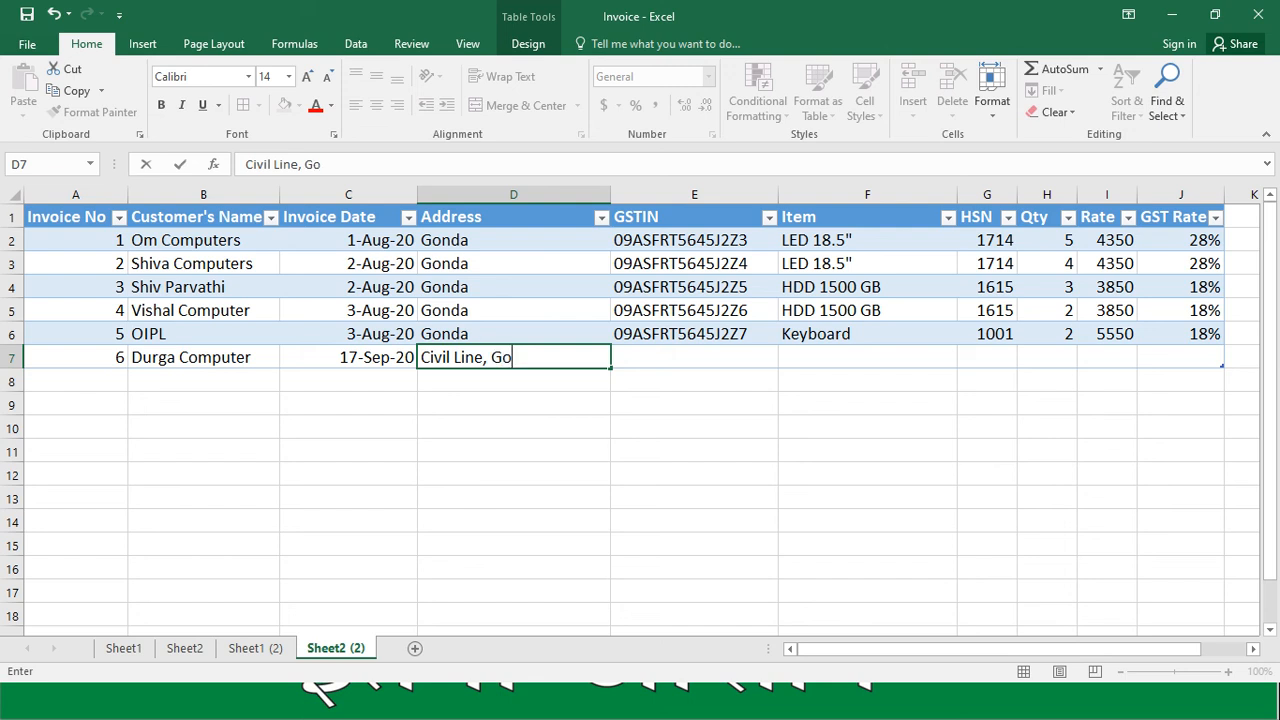
{"action": "type", "text": "nda"}
{"action": "key", "text": "Tab"}
Copy the GSTIN of invoice 5 from cell E6 into cell E7 for invoice 6
{"action": "left_click", "coordinate": [680, 334]}
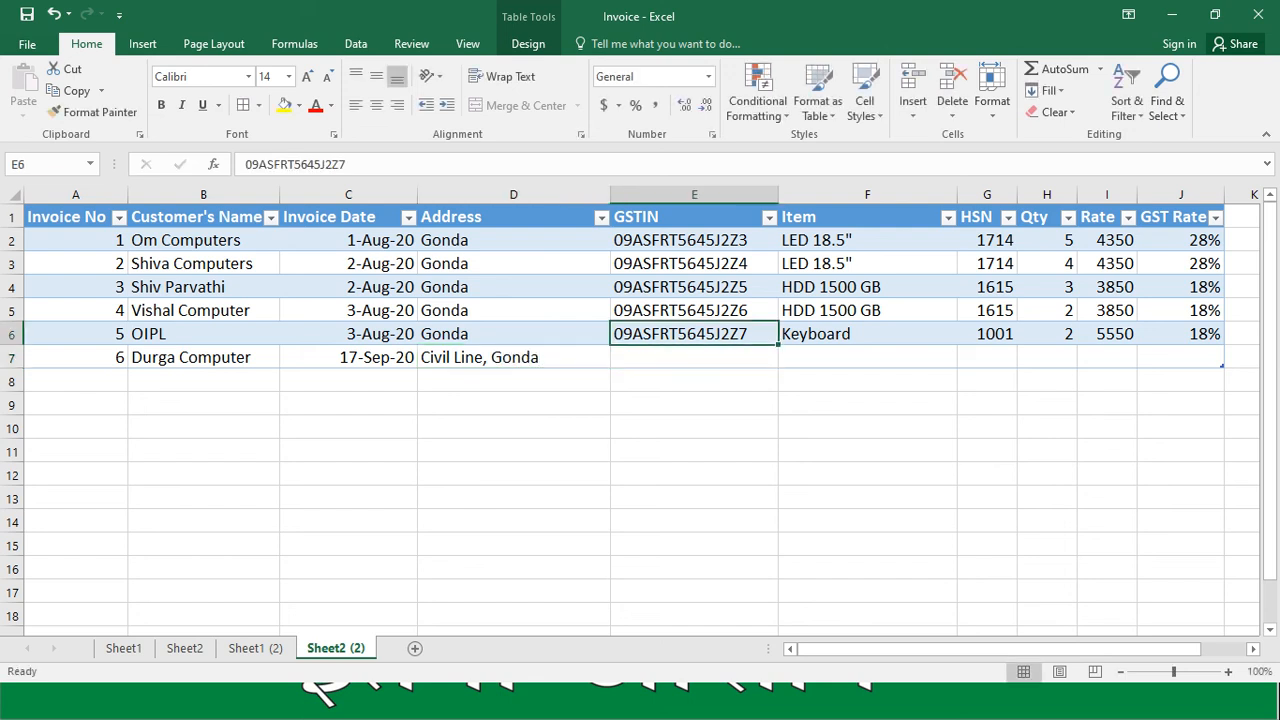
{"action": "key", "text": "ctrl+c"}
{"action": "left_click", "coordinate": [694, 357]}
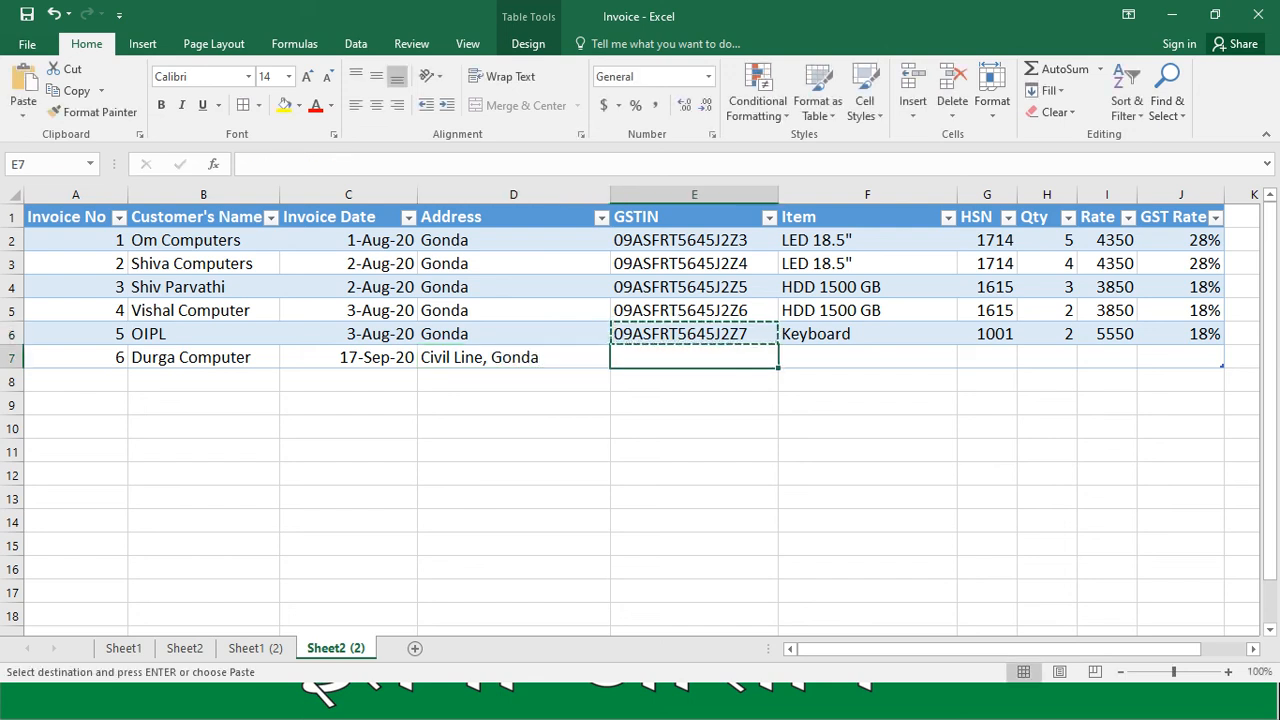
{"action": "key", "text": "ctrl+v"}
Enter UPS as the item and 5455 as the HSN code for invoice 6
{"action": "left_click", "coordinate": [867, 357]}
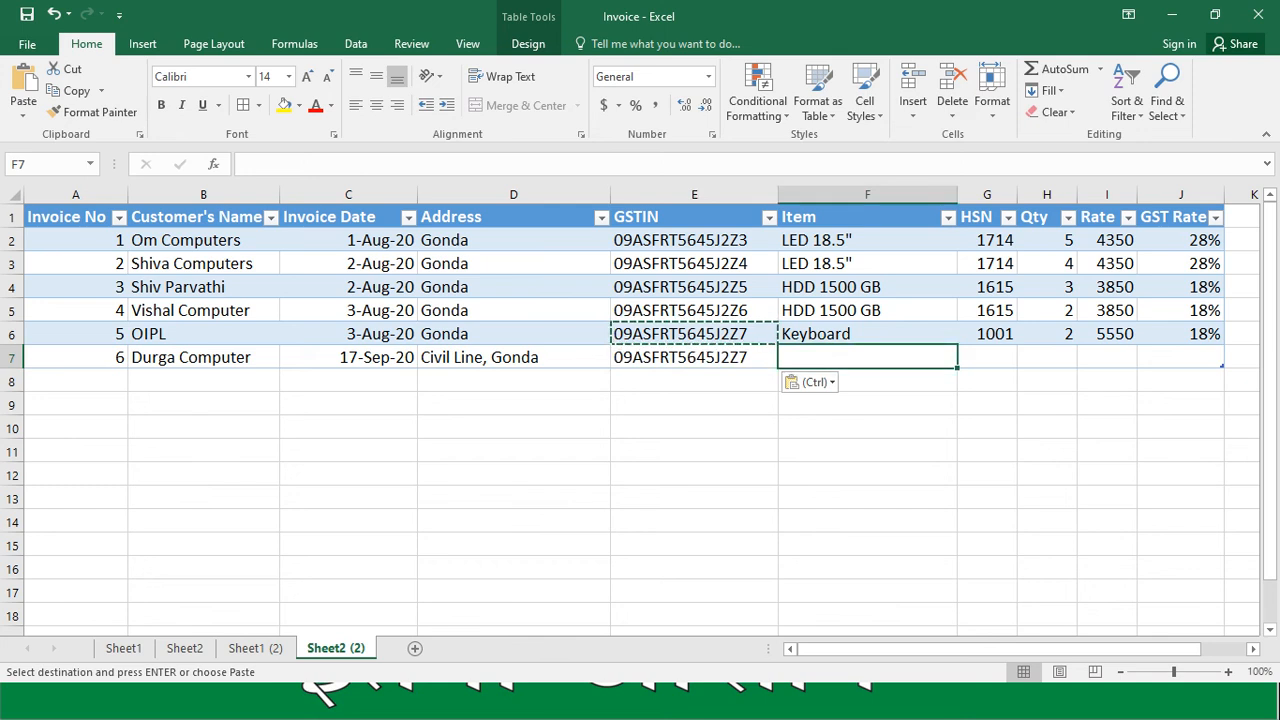
{"action": "type", "text": "U"}
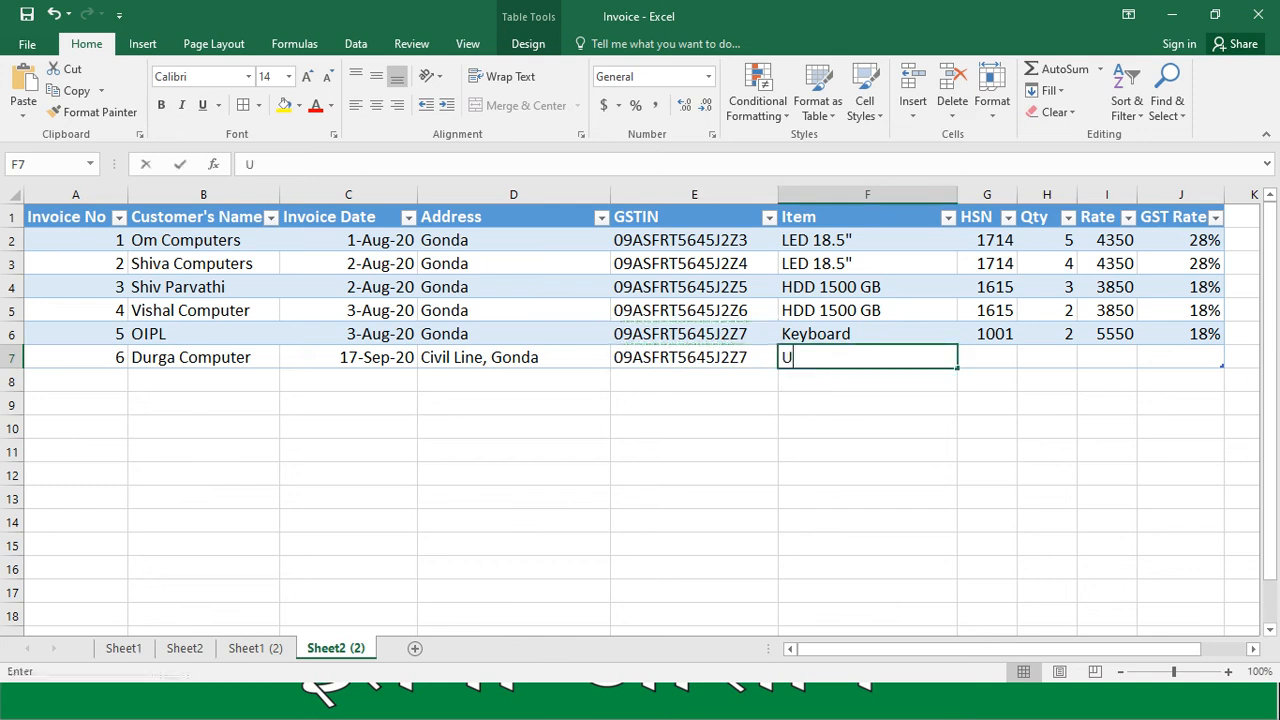
{"action": "type", "text": "PS"}
{"action": "key", "text": "Tab"}
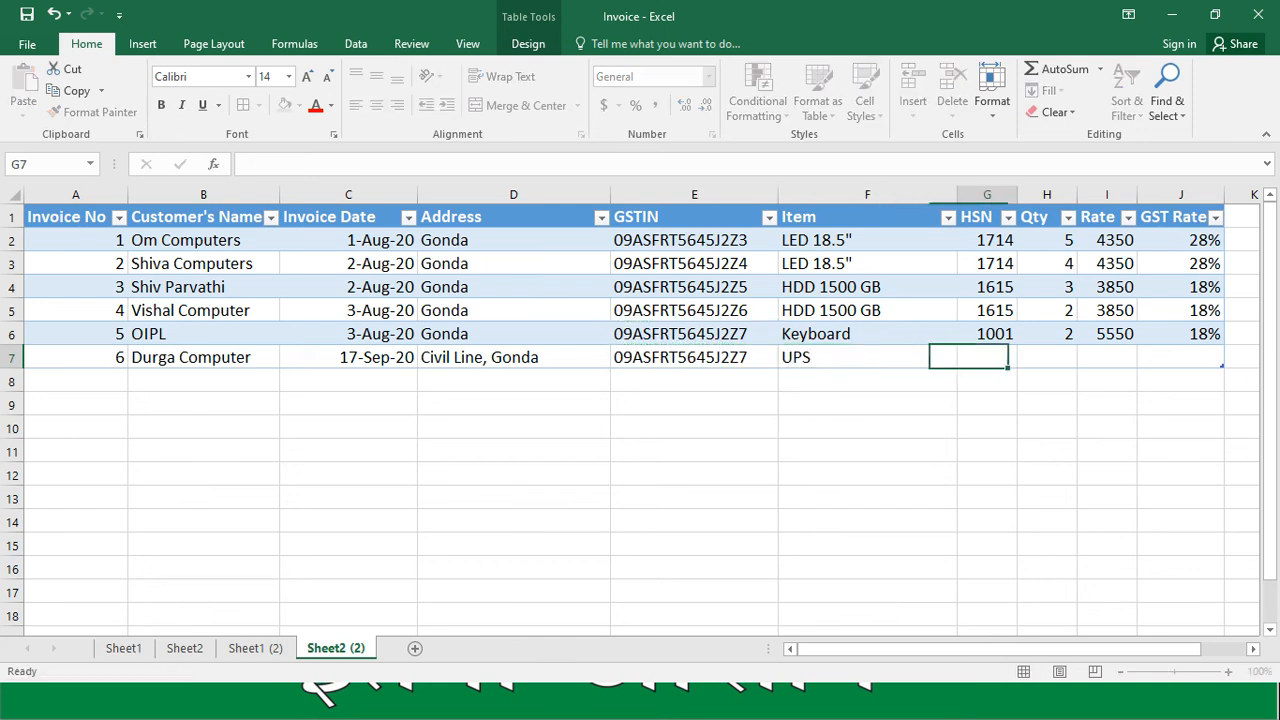
{"action": "type", "text": "5455"}
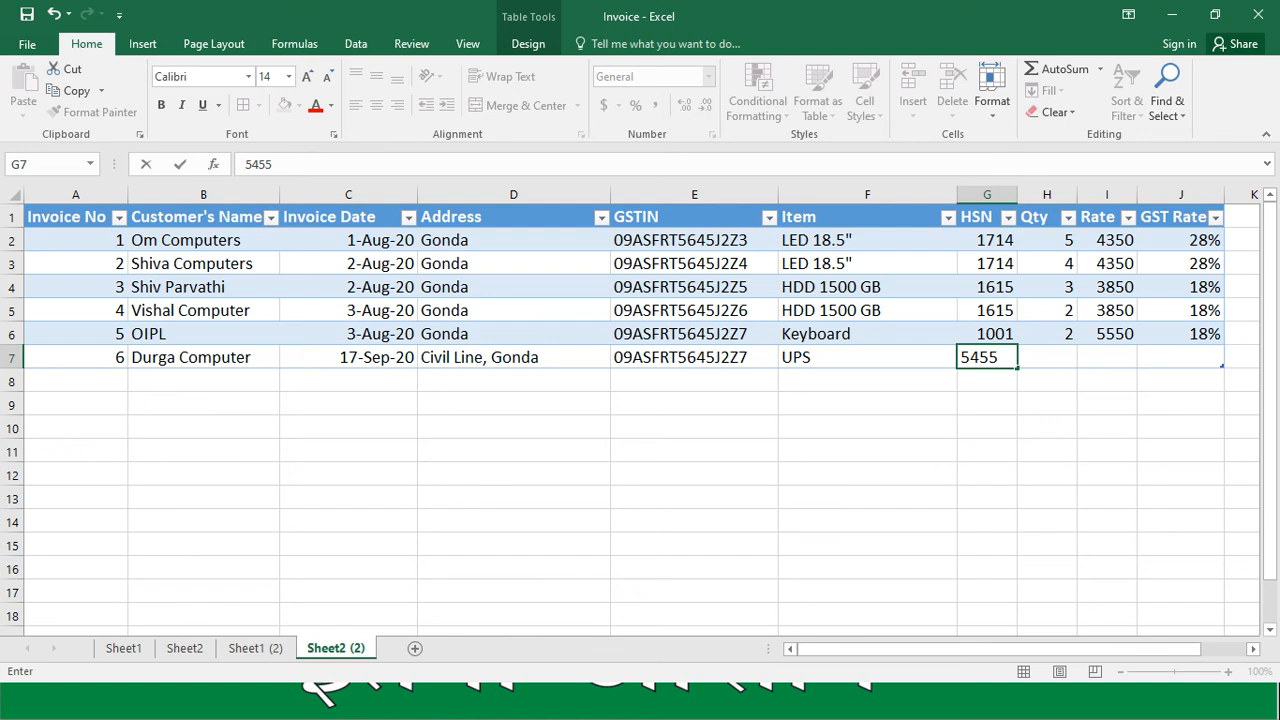
{"action": "key", "text": "Tab"}
Enter quantity 10, rate 1150 and GST rate 18% for invoice 6
{"action": "type", "text": "10"}
{"action": "key", "text": "Tab"}
{"action": "type", "text": "11500"}
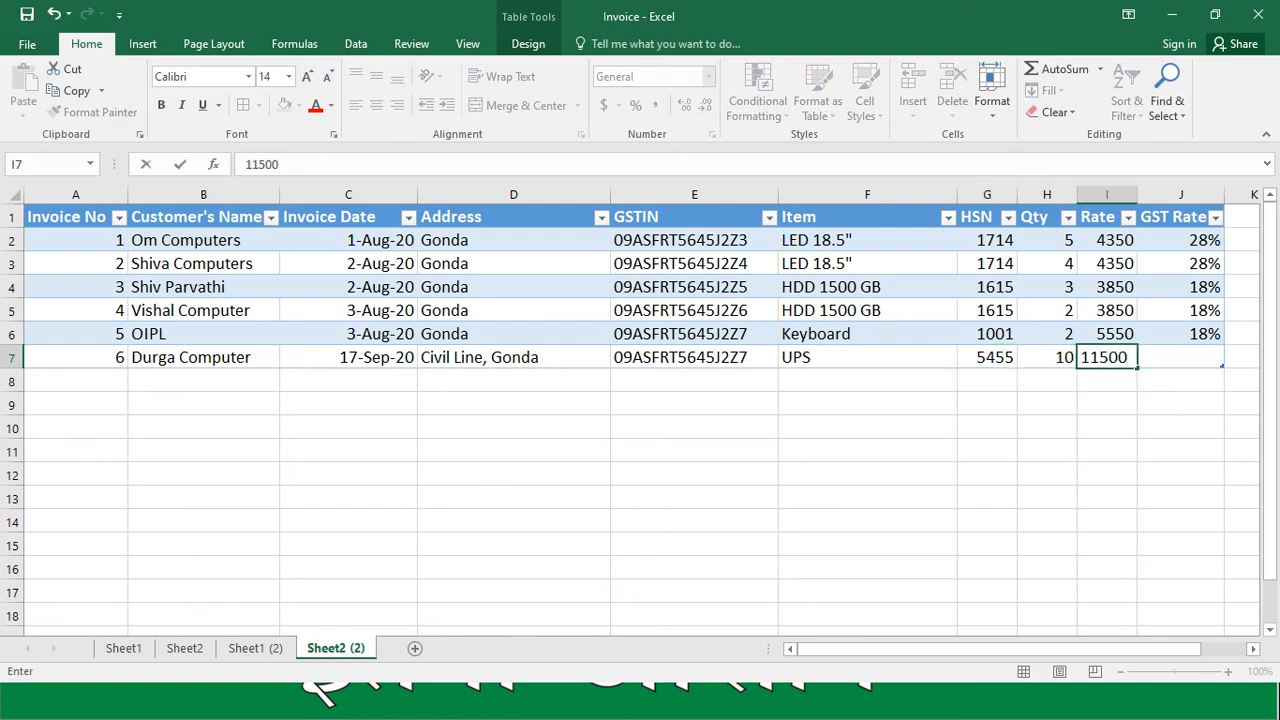
{"action": "key", "text": "Tab"}
{"action": "type", "text": "18"}
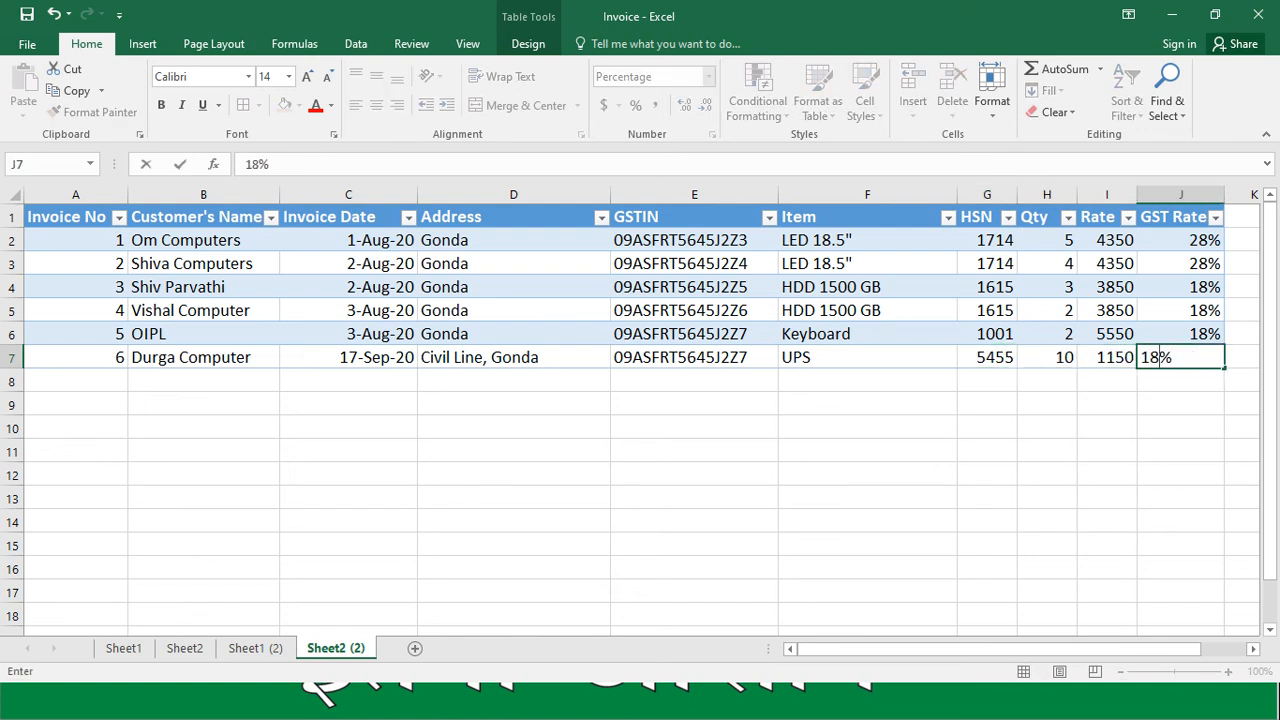
{"action": "key", "text": "Return"}
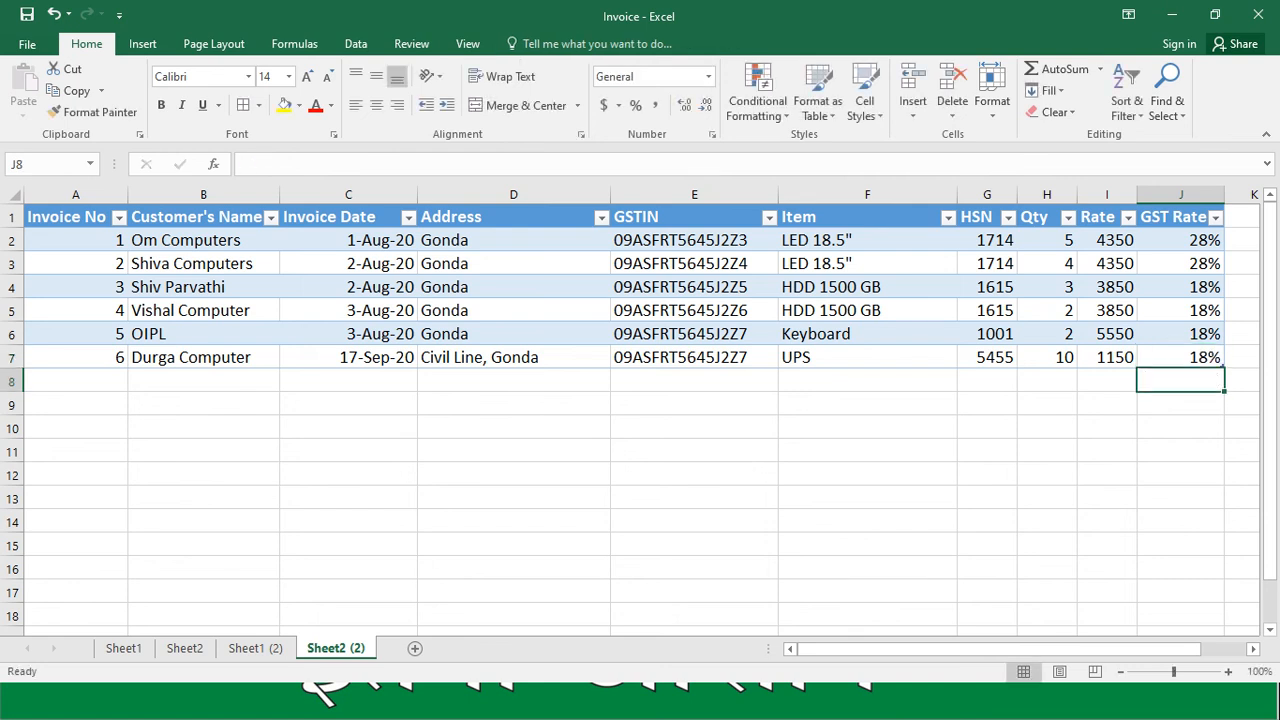
Choose invoice number 6 from the list in cell E2 of the tax invoice on Sheet1 (2)
{"action": "key", "text": "Left"}
{"action": "key", "text": "Home"}
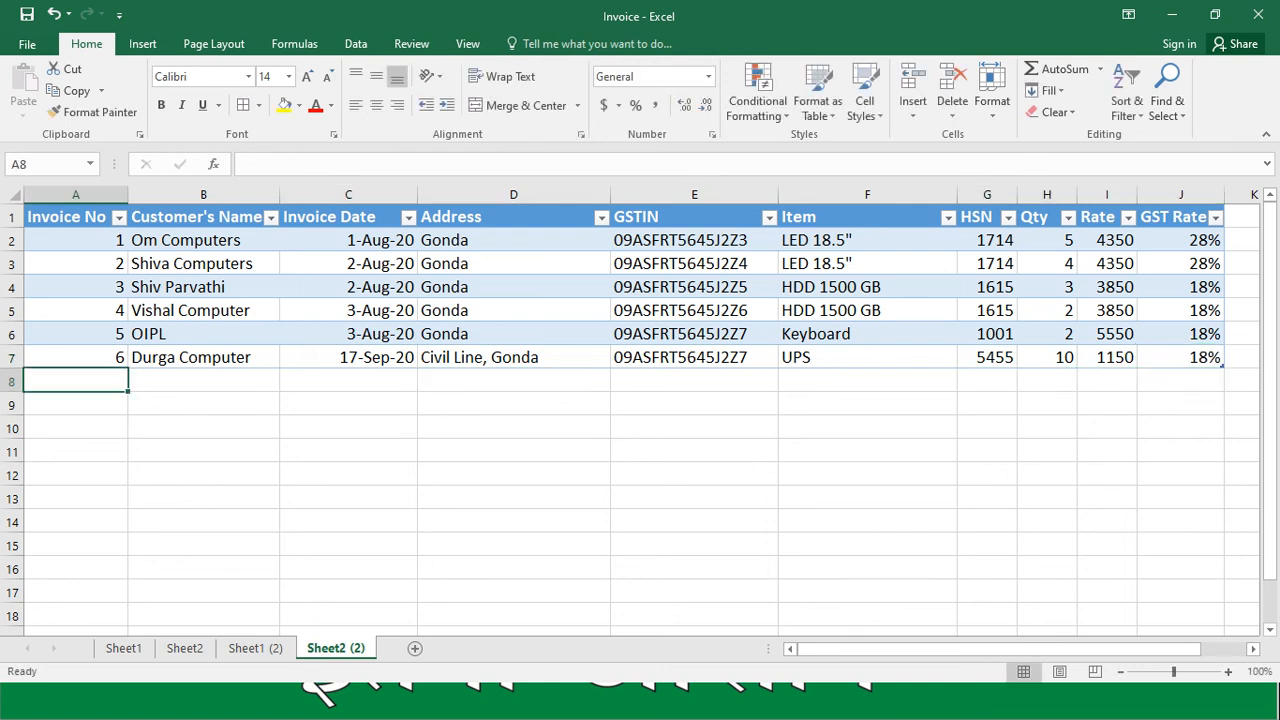
{"action": "key", "text": "Up"}
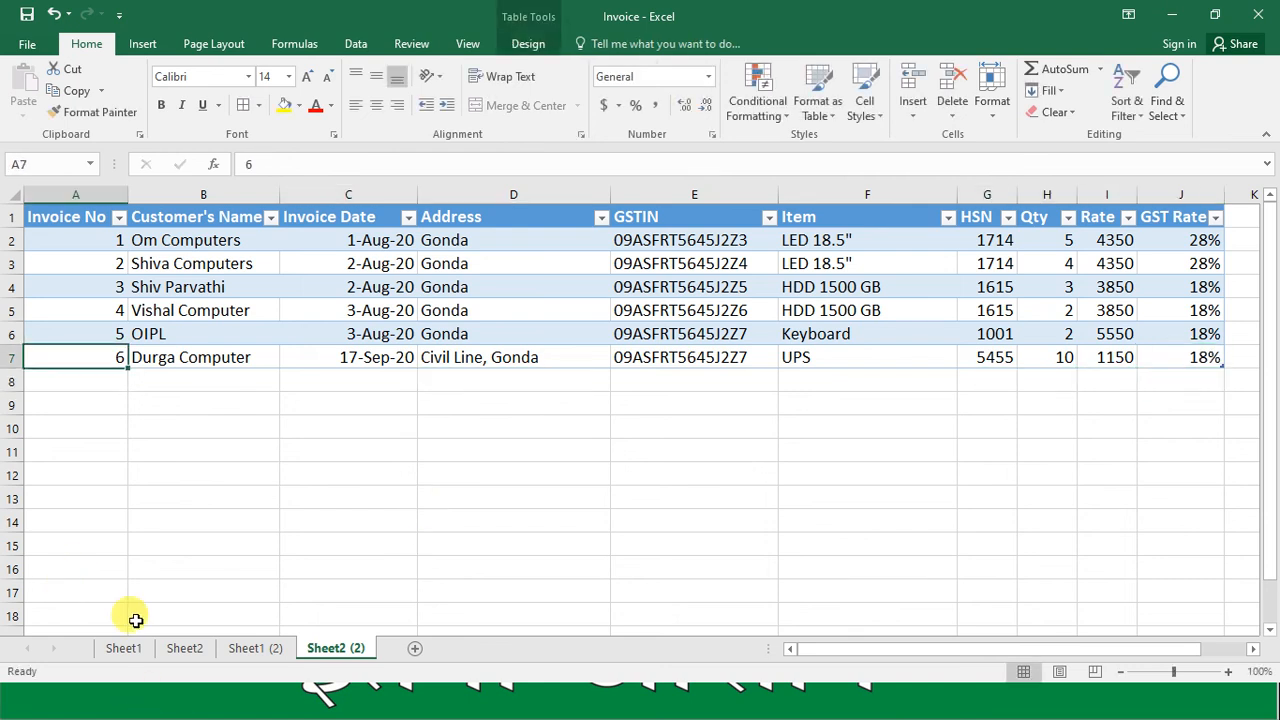
{"action": "left_click", "coordinate": [270, 652]}
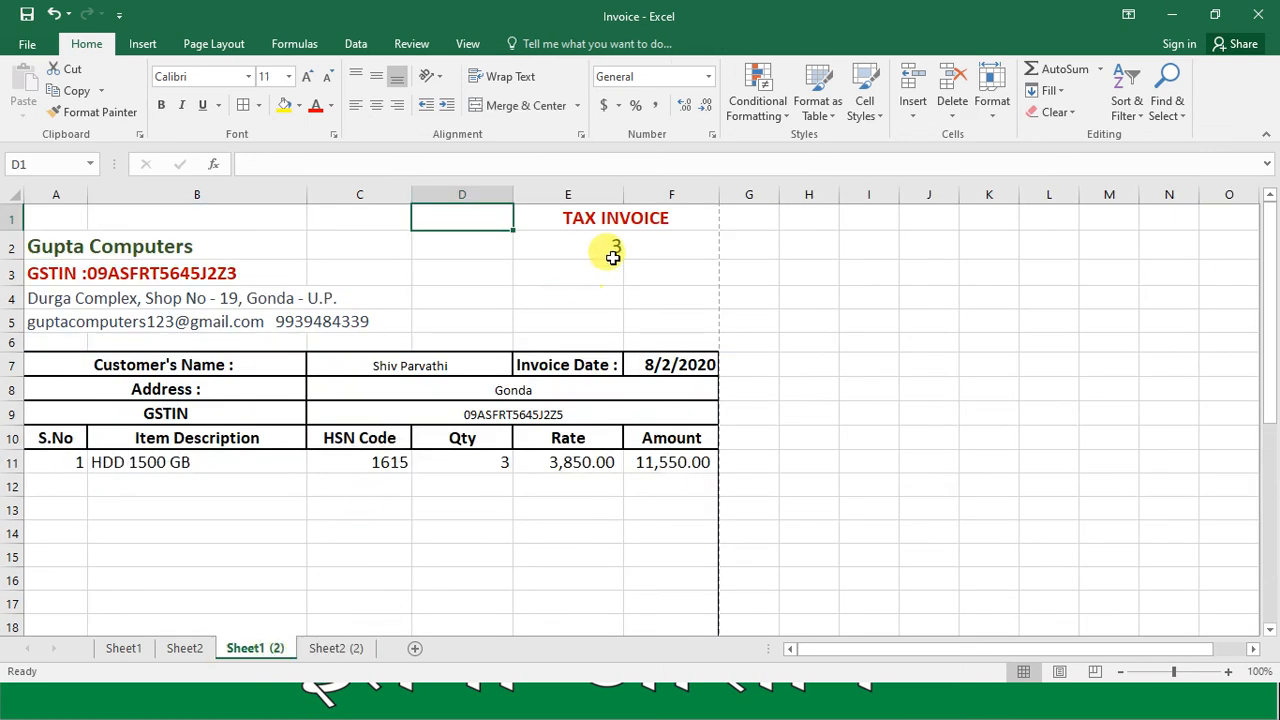
{"action": "left_click", "coordinate": [608, 251]}
{"action": "left_click", "coordinate": [727, 251]}
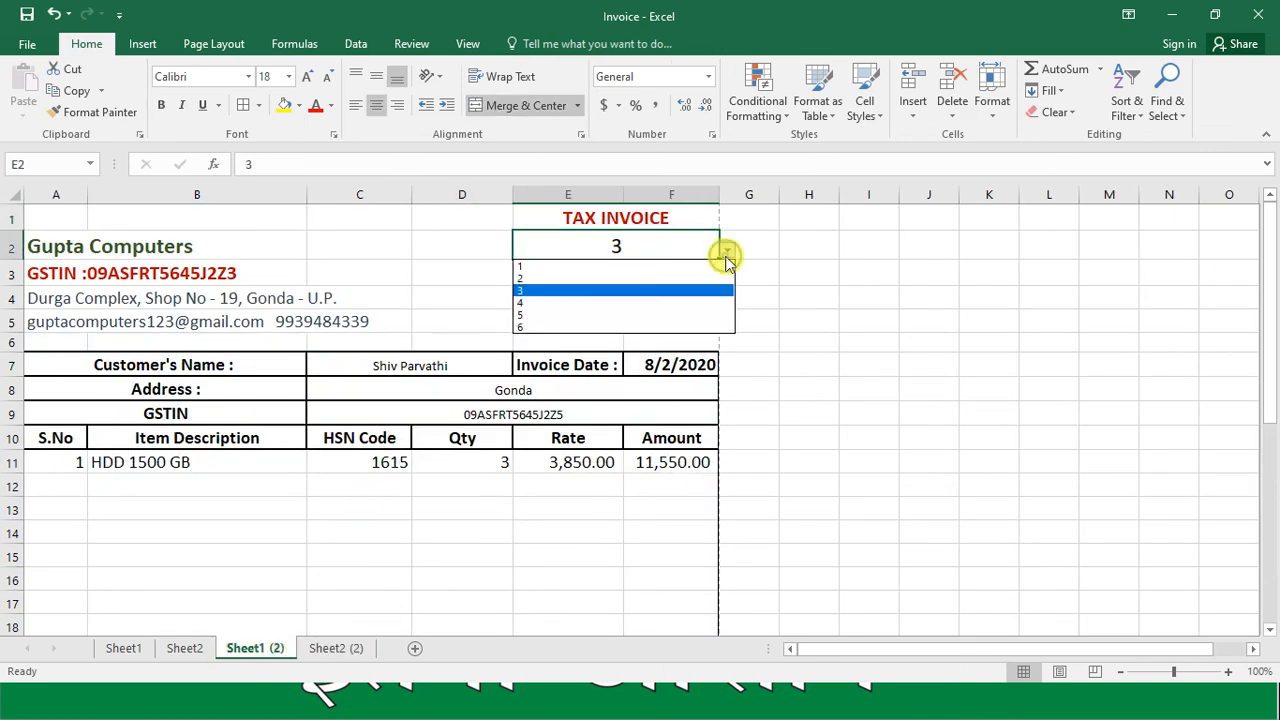
{"action": "left_click", "coordinate": [527, 331]}
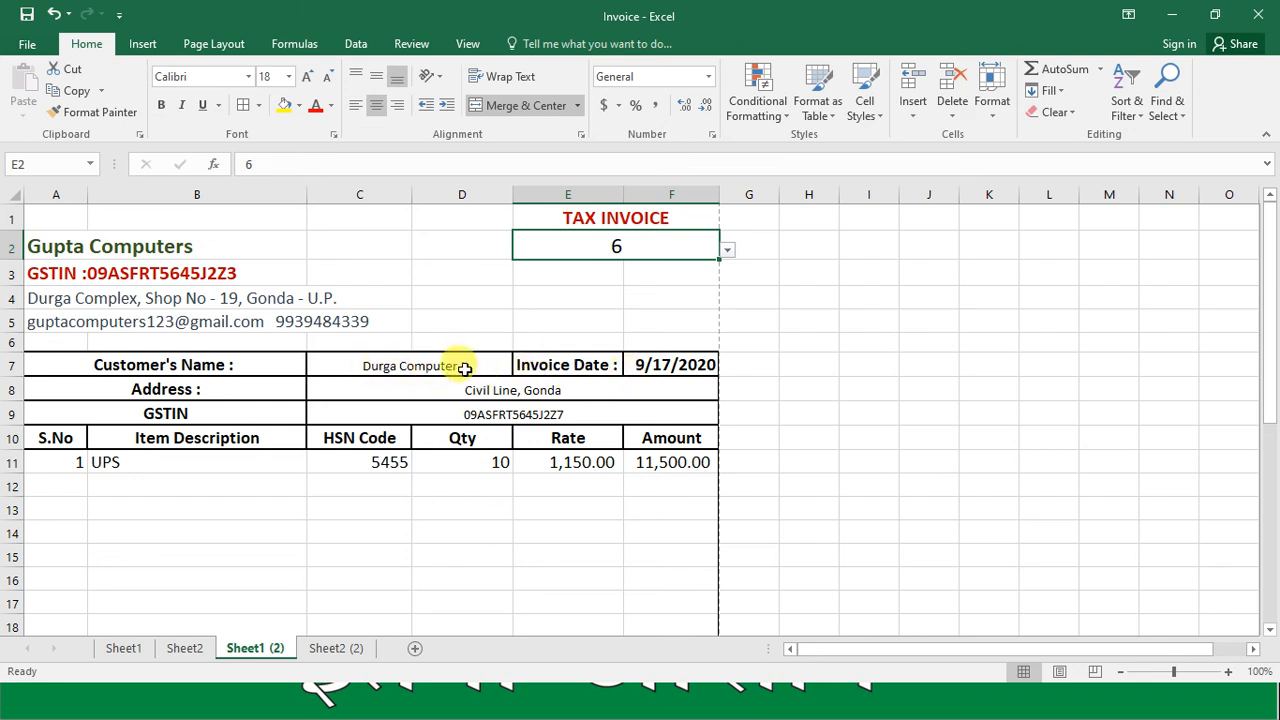
Set the font size of the customer's name in cell C7 to 14
{"action": "left_click", "coordinate": [463, 368]}
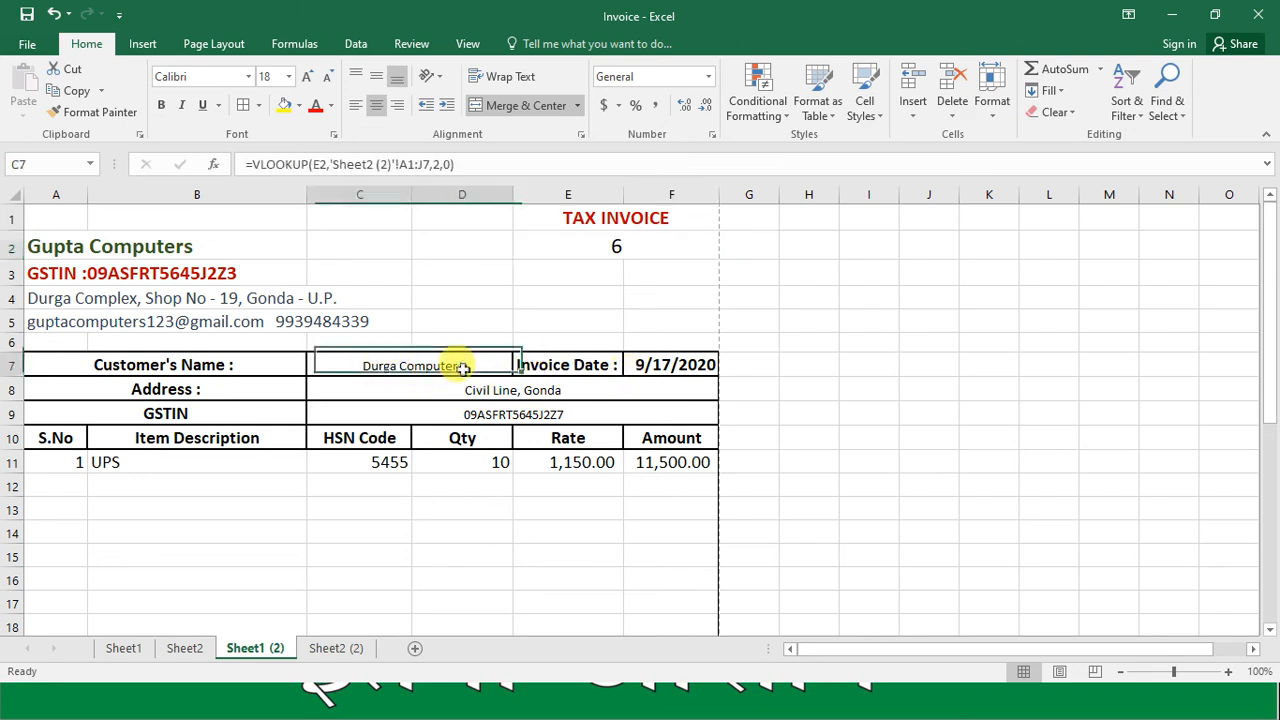
{"action": "left_click", "coordinate": [268, 77]}
{"action": "type", "text": "14"}
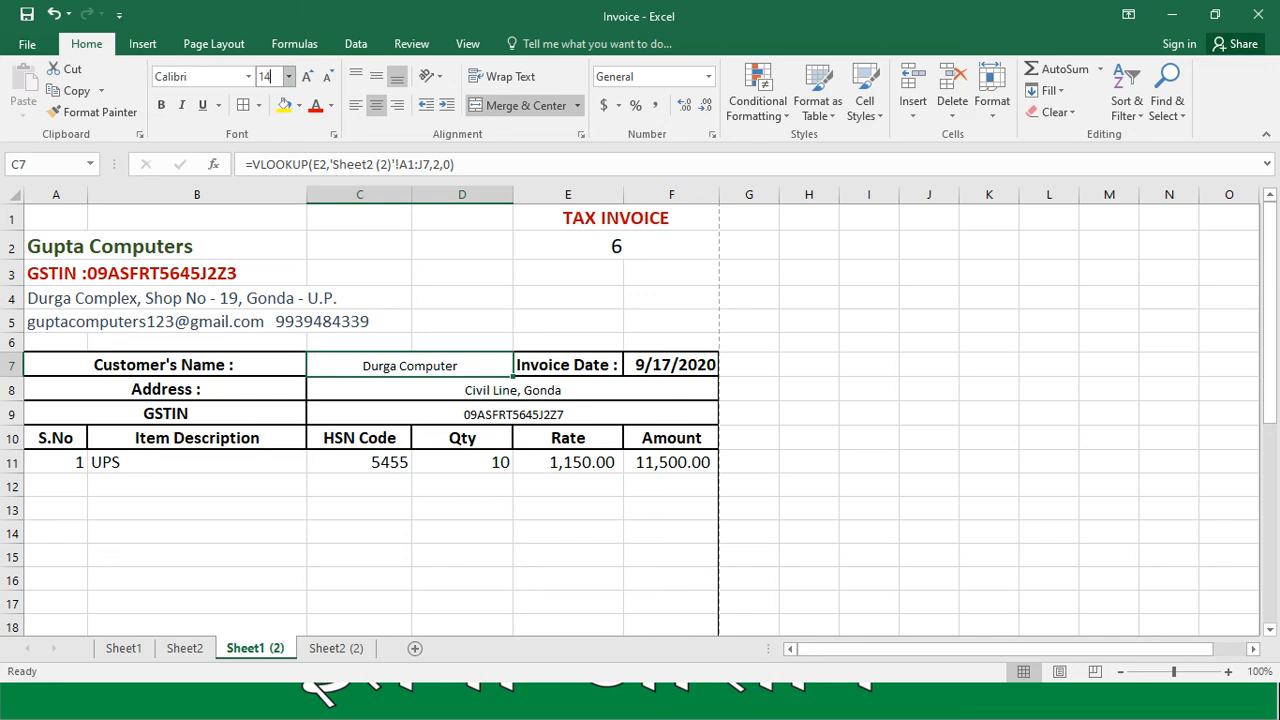
{"action": "key", "text": "Return"}
{"action": "key", "text": "Return"}
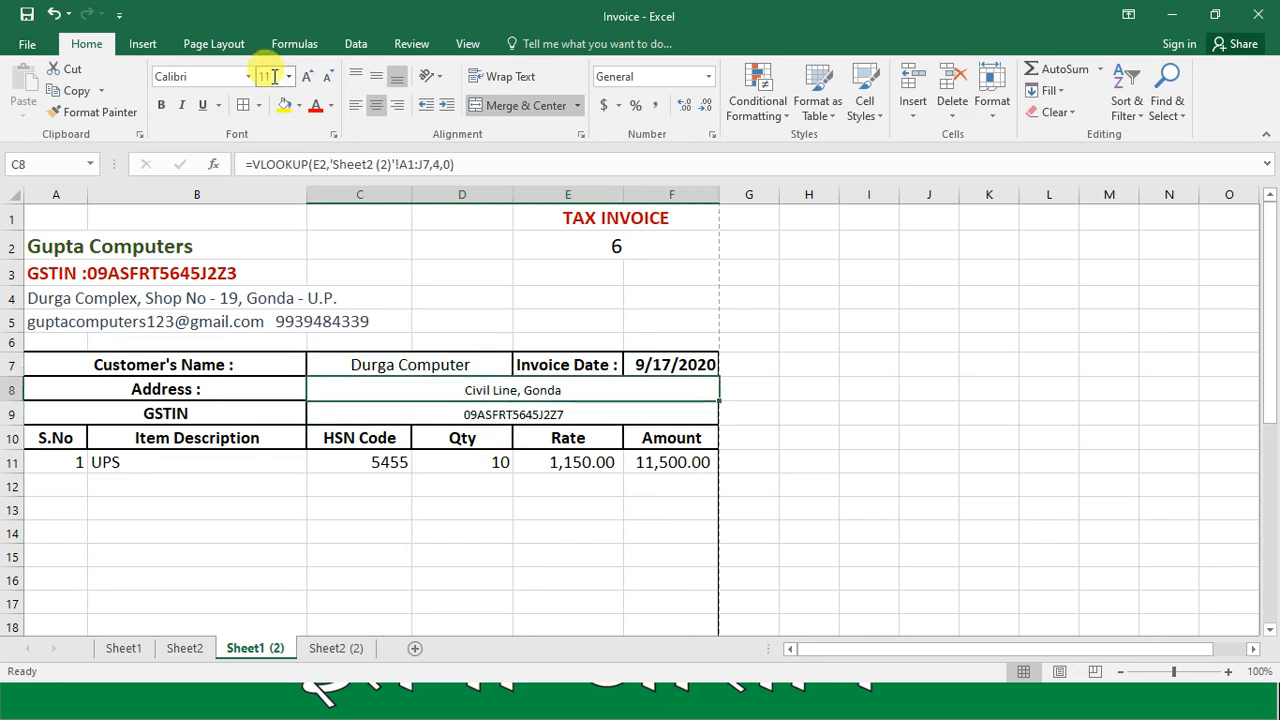
Examine the invoice's item row, GST rates, tax amounts, total, amount in words and signature block for invoice 6
{"action": "key", "text": "Return"}
{"action": "key", "text": "Return"}
{"action": "key", "text": "Return"}
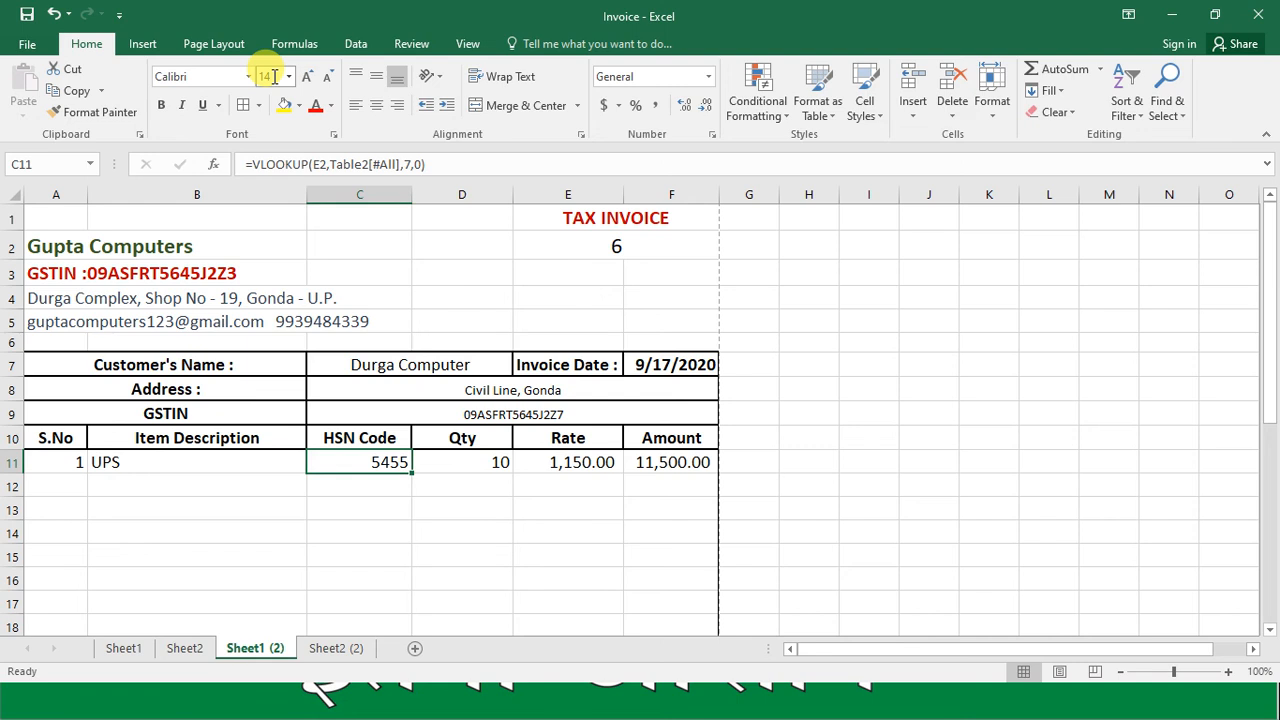
{"action": "key", "text": "Right"}
{"action": "key", "text": "Down"}
{"action": "key", "text": "Down"}
{"action": "key", "text": "Down"}
{"action": "key", "text": "Down"}
{"action": "key", "text": "Down"}
{"action": "key", "text": "Down"}
{"action": "key", "text": "Down"}
{"action": "key", "text": "Down"}
{"action": "key", "text": "Down"}
{"action": "key", "text": "Down"}
{"action": "key", "text": "Down"}
{"action": "key", "text": "Down"}
{"action": "key", "text": "Down"}
{"action": "key", "text": "Down"}
{"action": "key", "text": "Down"}
{"action": "key", "text": "Down"}
{"action": "key", "text": "Down"}
{"action": "key", "text": "Down"}
{"action": "key", "text": "Down"}
{"action": "key", "text": "Down"}
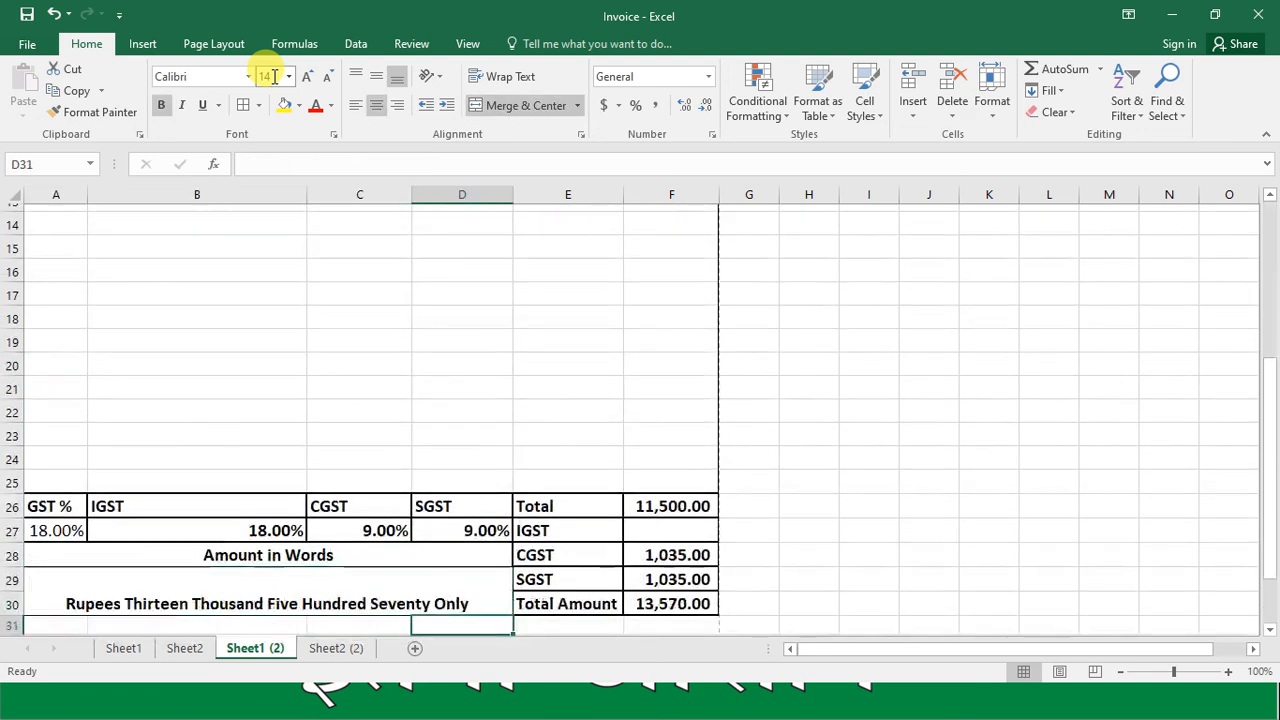
{"action": "key", "text": "Down"}
{"action": "key", "text": "Down"}
{"action": "key", "text": "Down"}
{"action": "key", "text": "Down"}
{"action": "key", "text": "Up"}
{"action": "key", "text": "Up"}
{"action": "key", "text": "Up"}
{"action": "key", "text": "Up"}
{"action": "key", "text": "Up"}
{"action": "key", "text": "Up"}
{"action": "key", "text": "Down"}
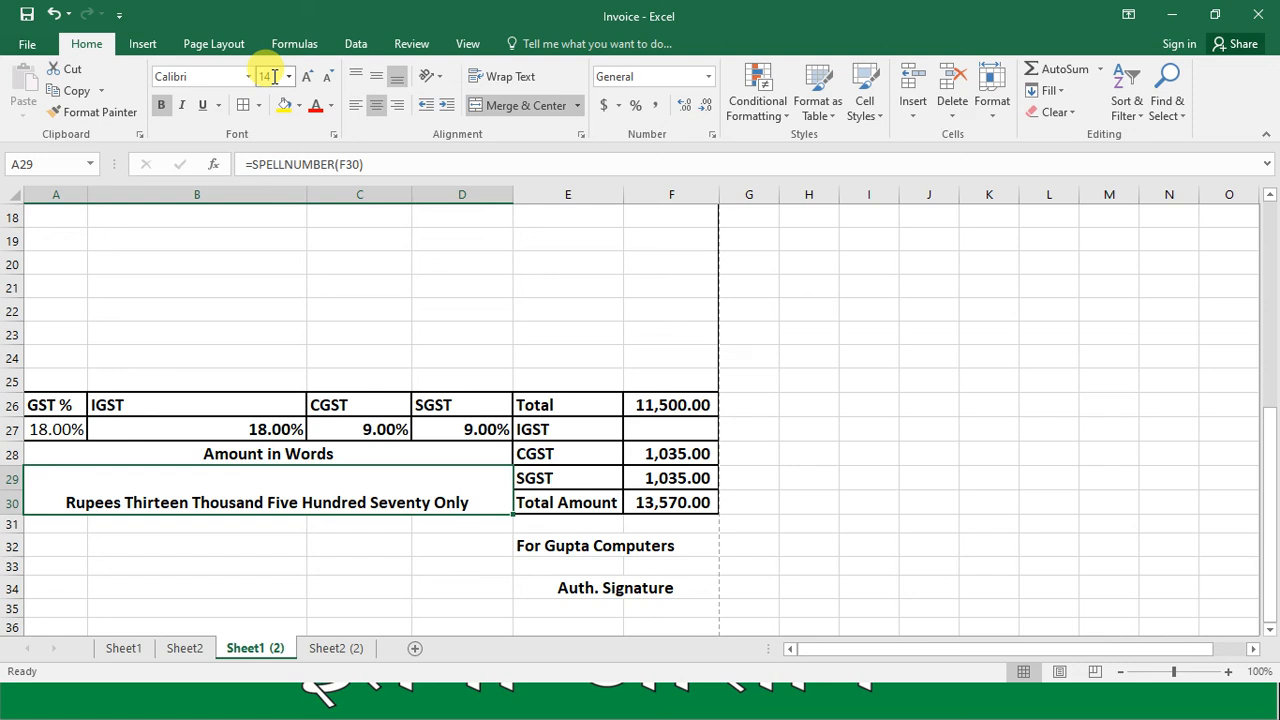
Close the Invoice workbook without saving the changes
{"action": "key", "text": "alt+f"}
{"action": "key", "text": "c"}
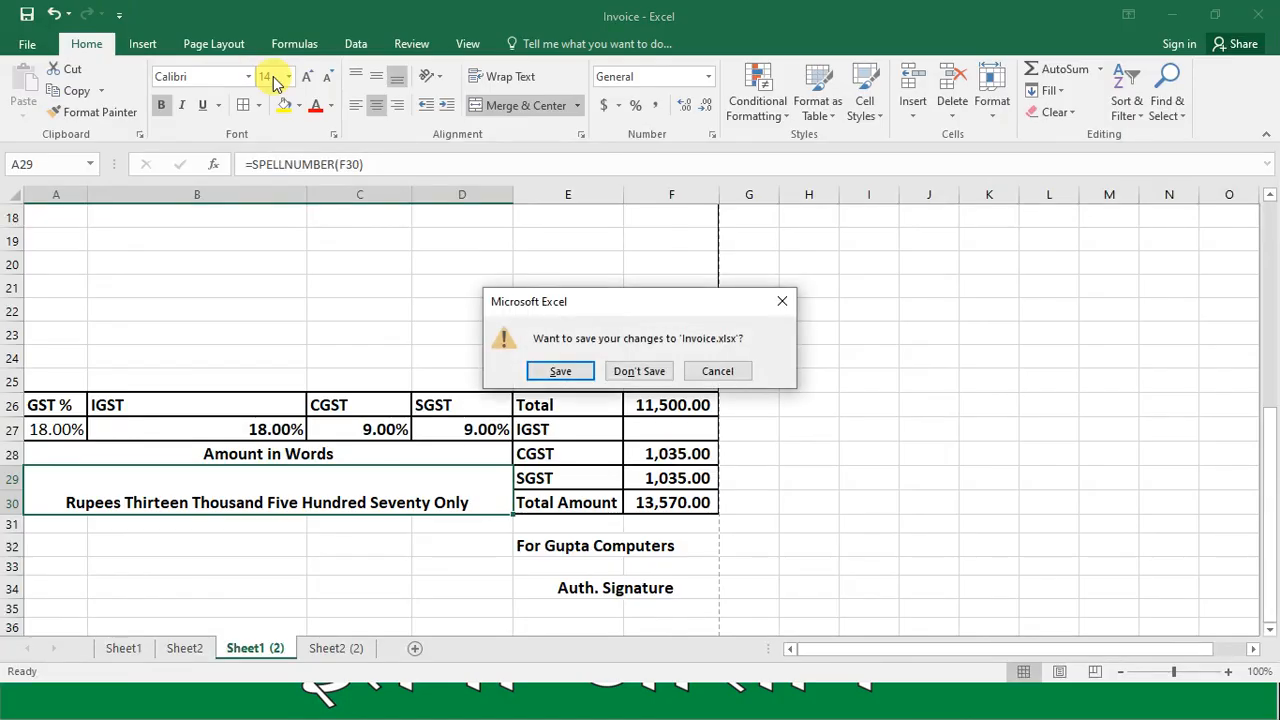
{"action": "key", "text": "n"}
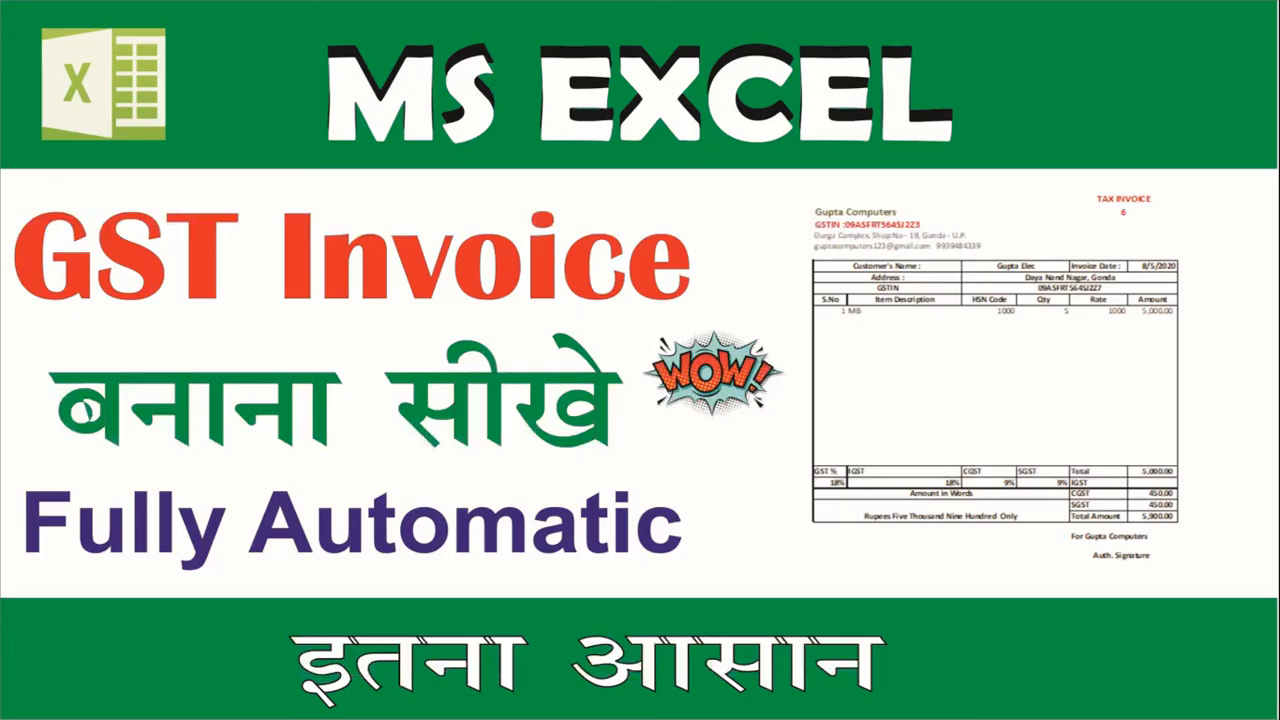